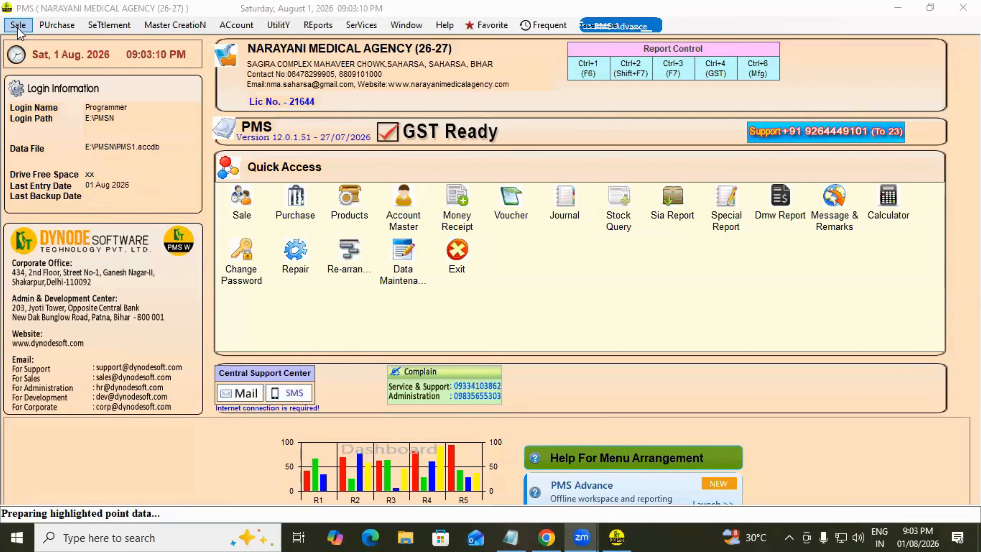
pyautogui.click(313, 27)
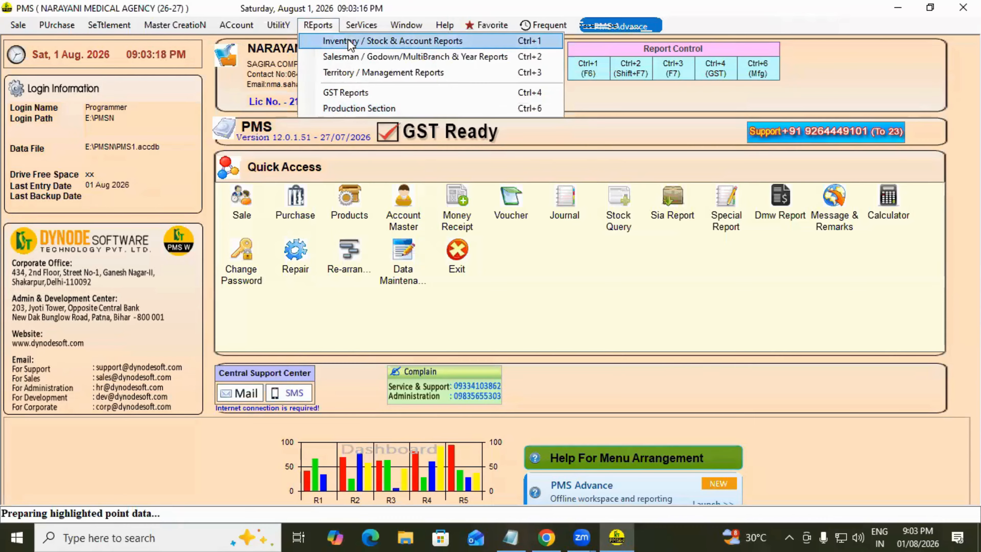
pyautogui.moveTo(21, 30)
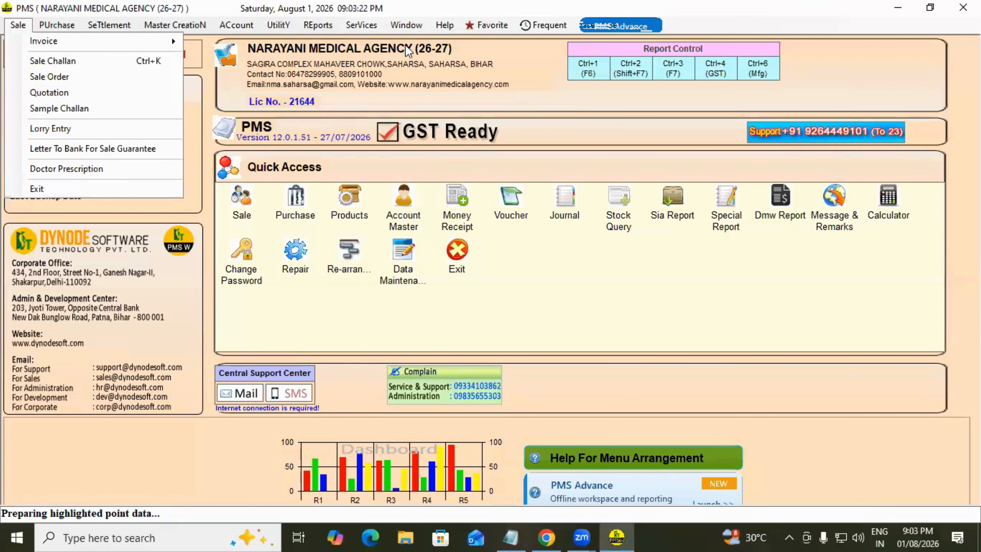
pyautogui.click(135, 432)
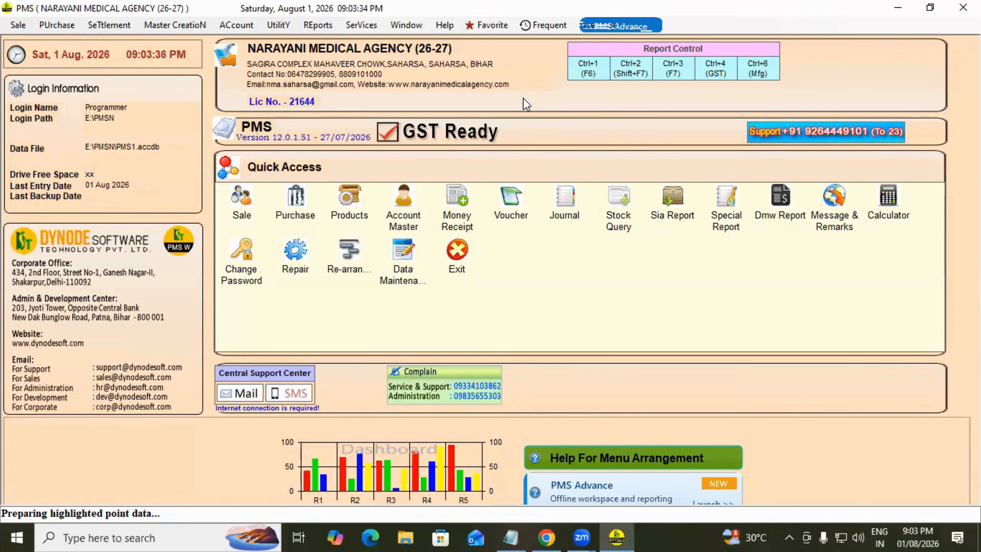
pyautogui.click(171, 27)
pyautogui.moveTo(179, 41)
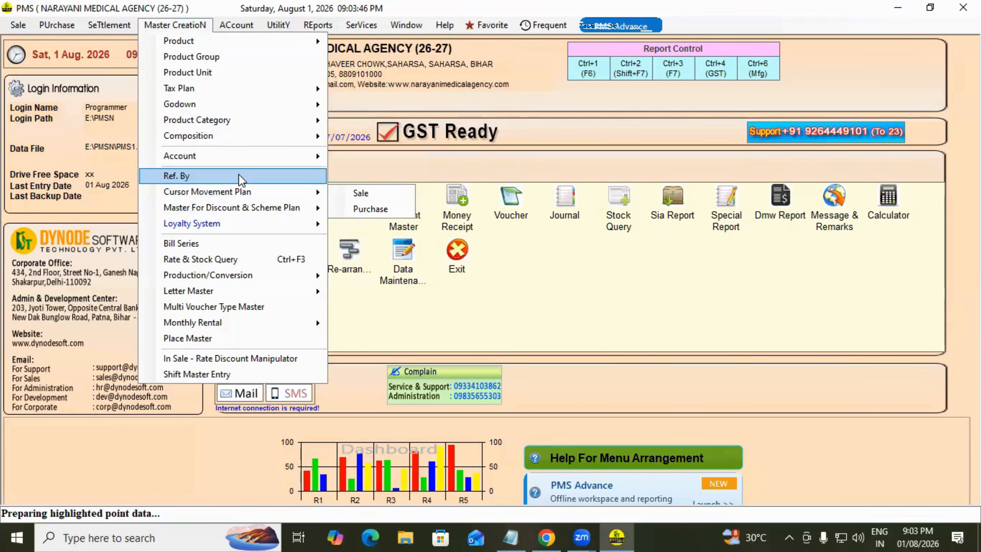
pyautogui.moveTo(240, 156)
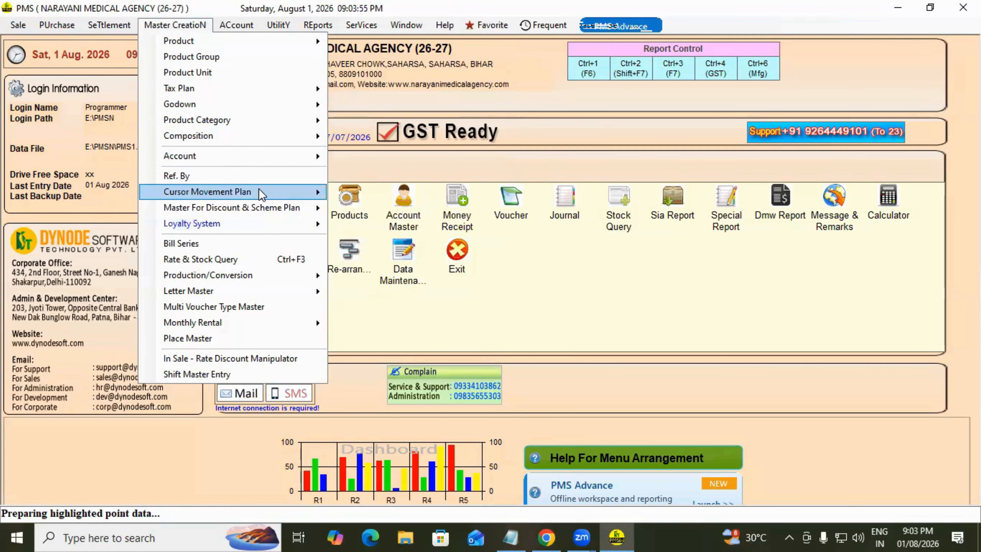
pyautogui.moveTo(262, 193)
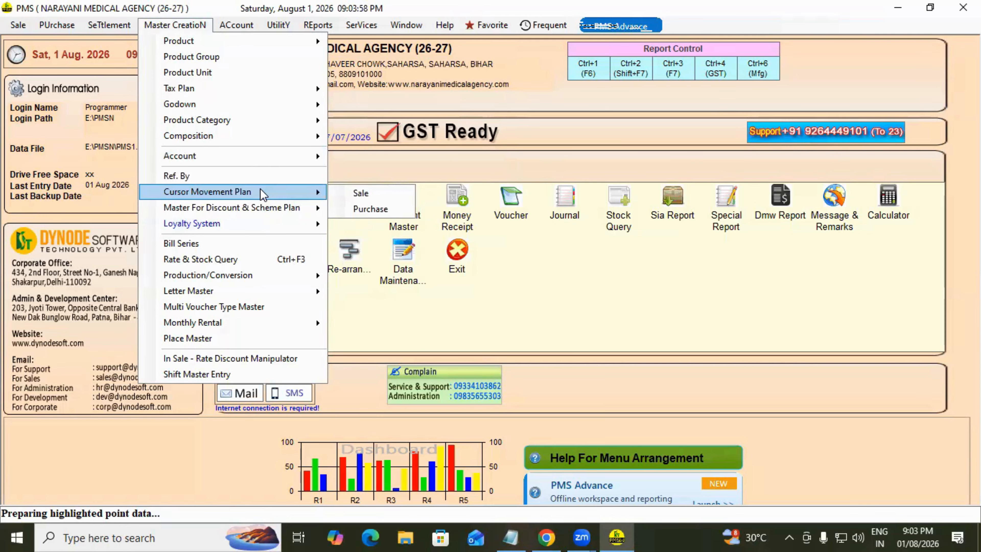
pyautogui.moveTo(262, 211)
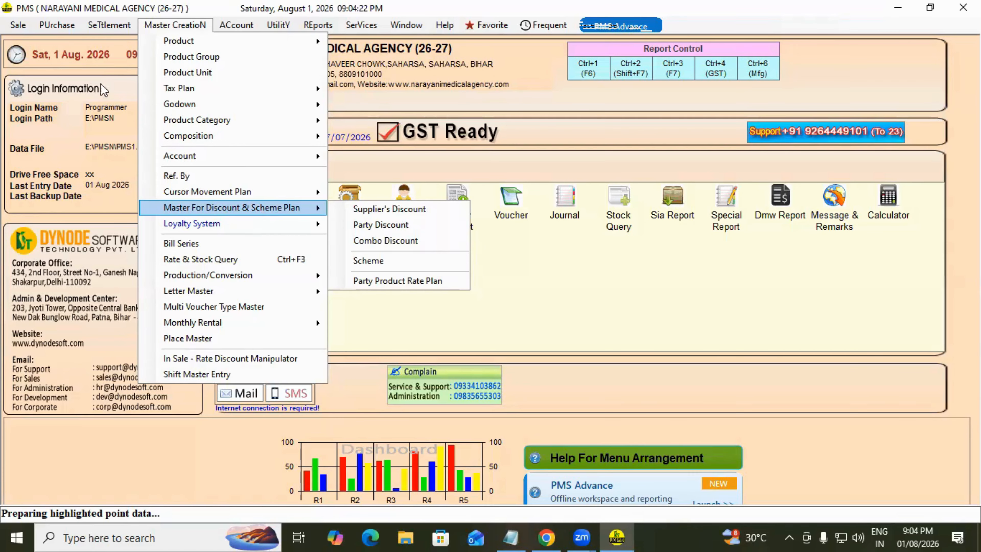
pyautogui.click(3, 11)
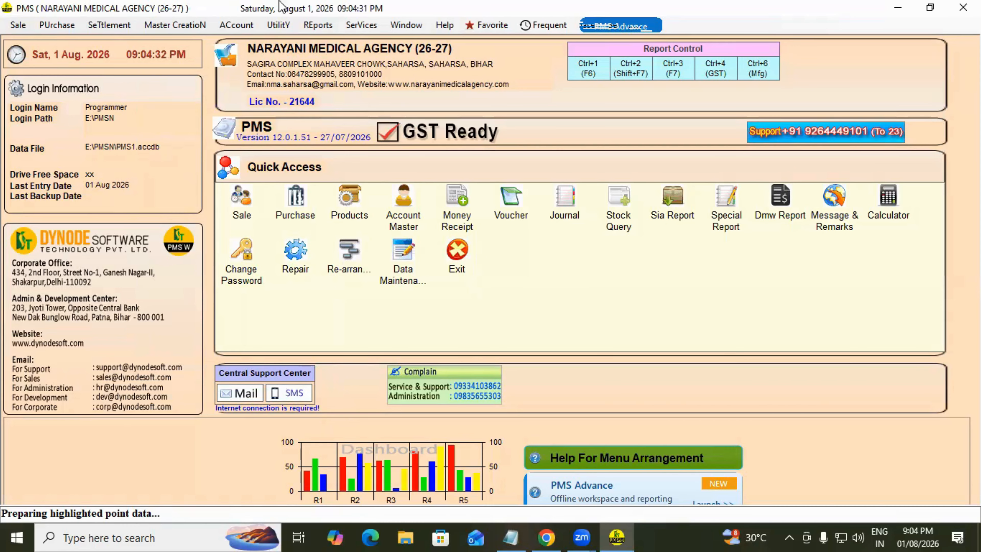
# Step: Open the Party Discount master and select AARK PHARMACEUTICALS PVT.LTD. as the party
pyautogui.click(162, 26)
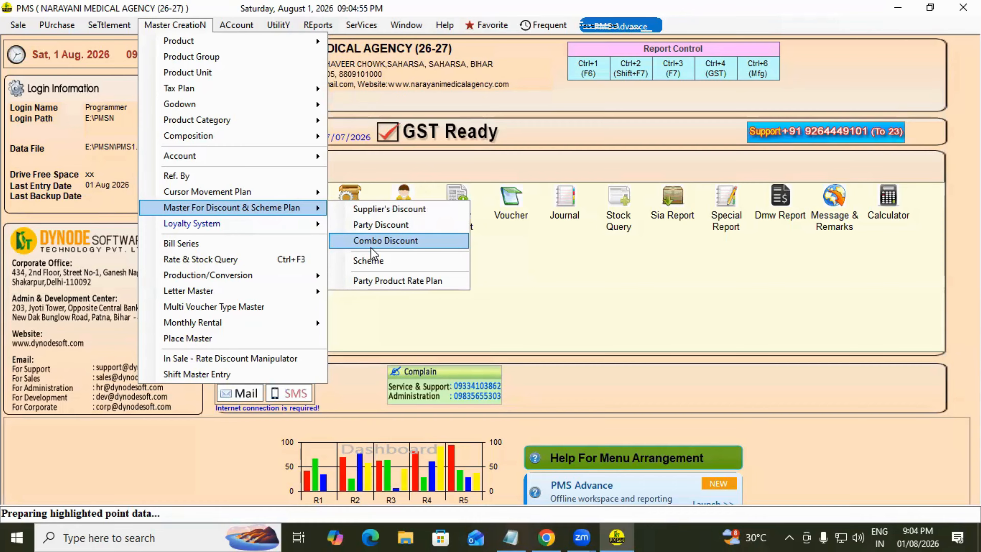
pyautogui.click(394, 225)
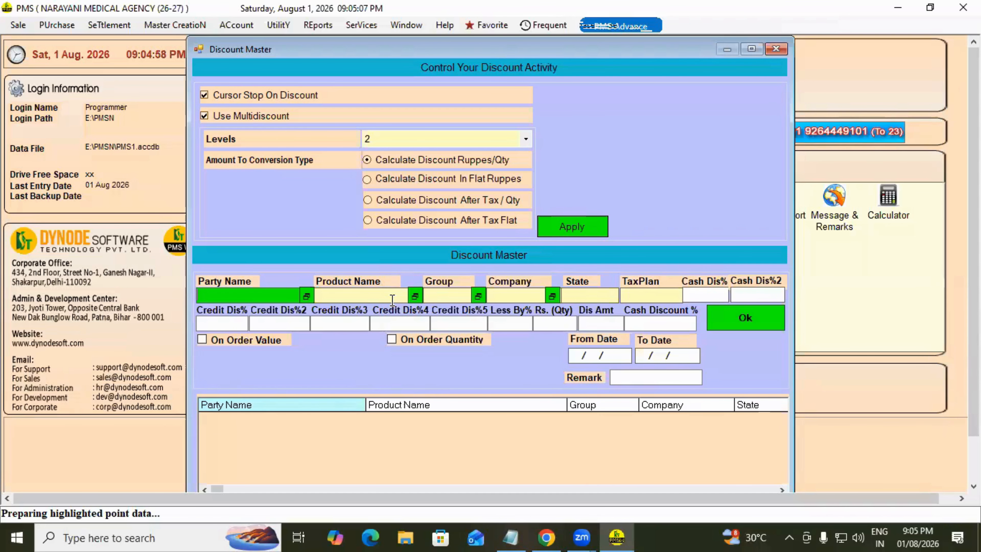
pyautogui.press('Return')
pyautogui.press('Down')
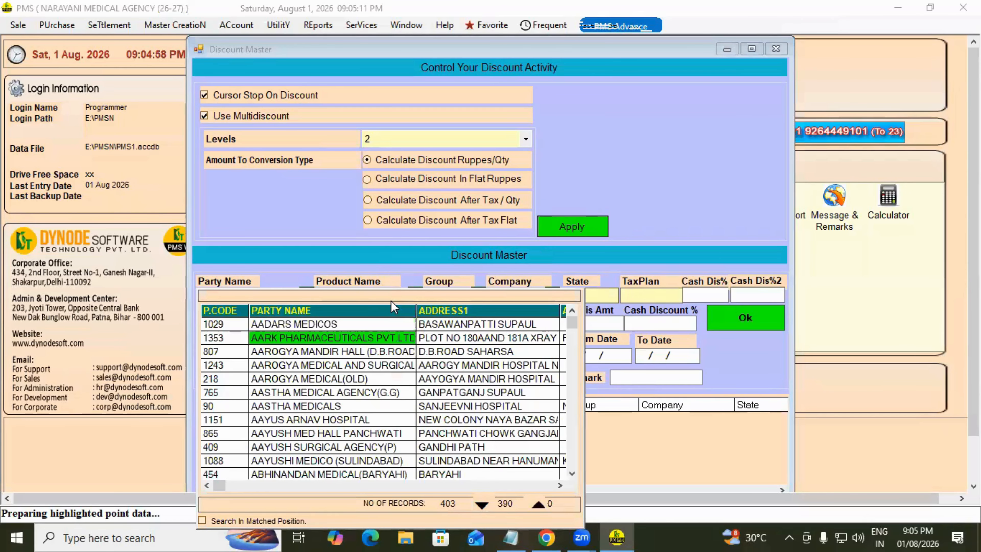
pyautogui.press('Return')
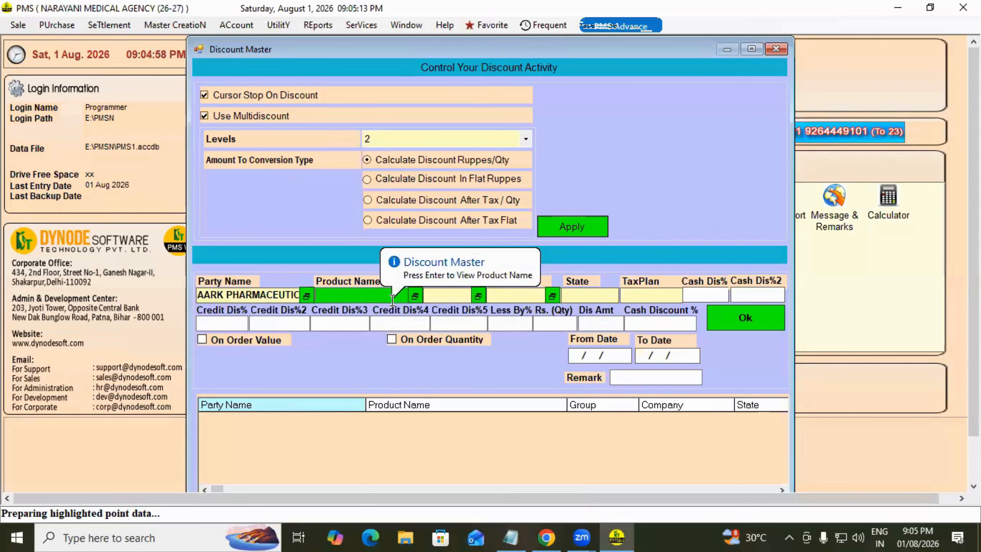
# Step: Set the party's cash discount to 10% and its credit discount to 8%, with zero for the remaining credit levels and amounts
pyautogui.click(703, 292)
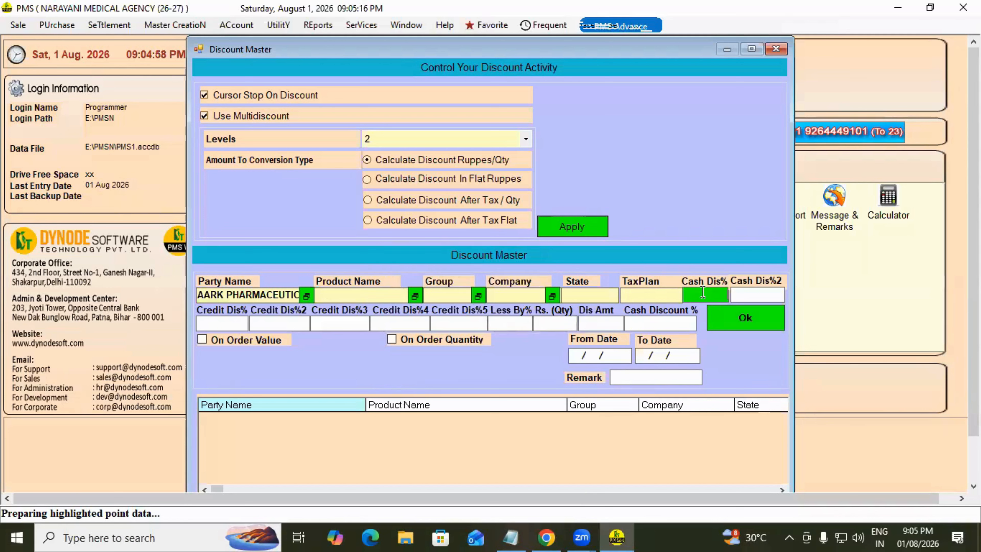
pyautogui.write('10')
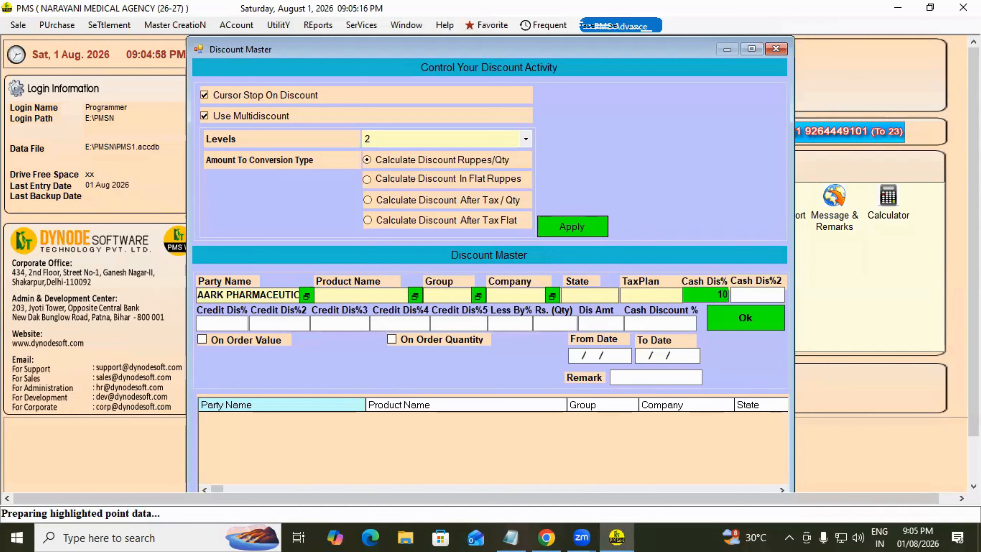
pyautogui.press('Return')
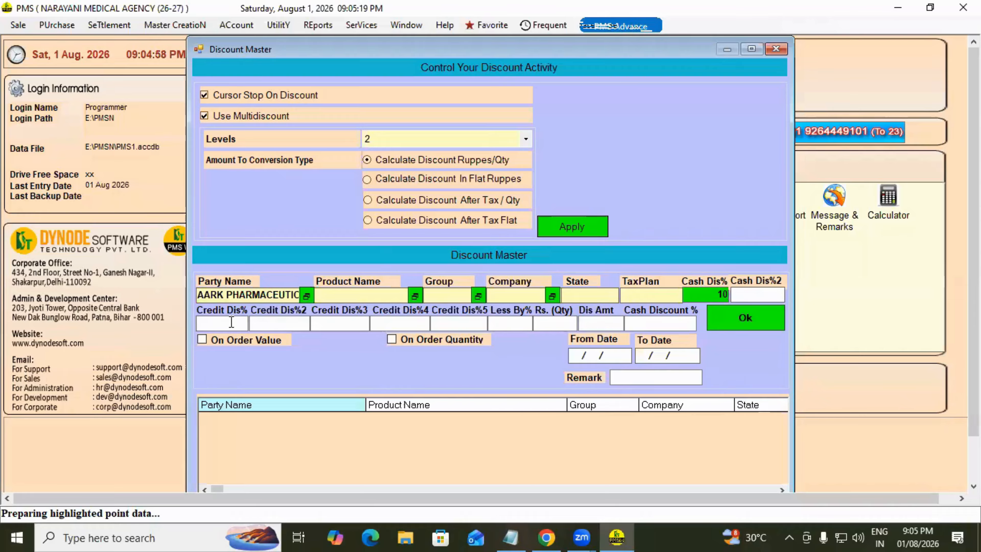
pyautogui.write('1')
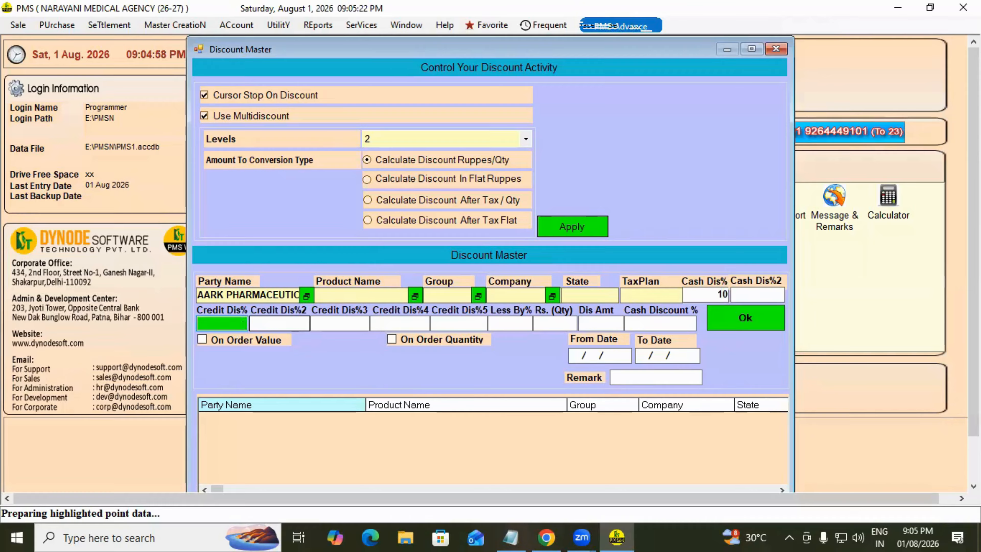
pyautogui.press('Return')
pyautogui.press('Return')
pyautogui.press('Return')
pyautogui.press('Return')
pyautogui.press('Return')
pyautogui.press('Return')
pyautogui.press('Return')
pyautogui.press('Return')
pyautogui.press('Return')
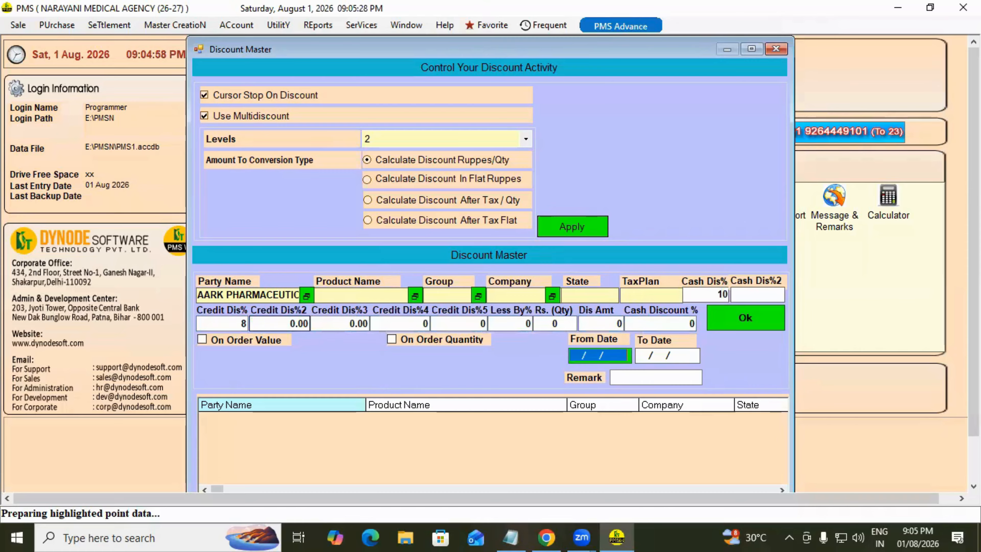
# Step: Add the party discount to the list with blank dates and remark, and save the Discount Master
pyautogui.press('Return')
pyautogui.press('Return')
pyautogui.press('Return')
pyautogui.press('Return')
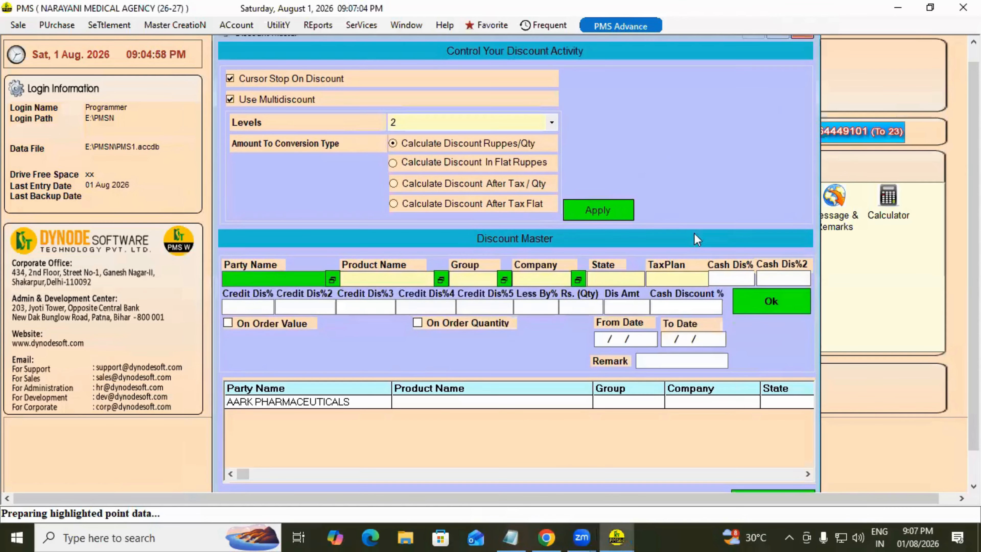
pyautogui.moveTo(656, 60); pyautogui.dragTo(681, 43)
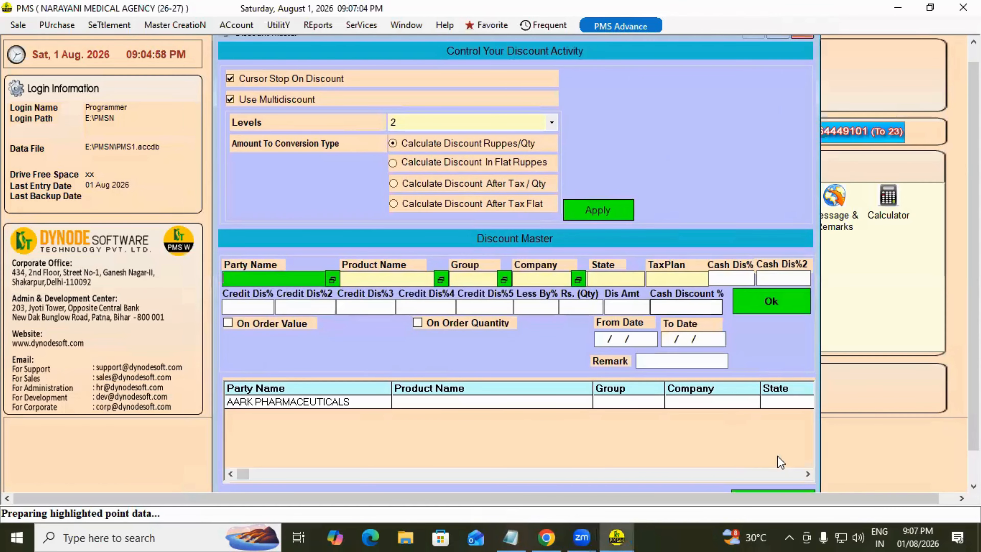
pyautogui.click(775, 491)
pyautogui.click(471, 320)
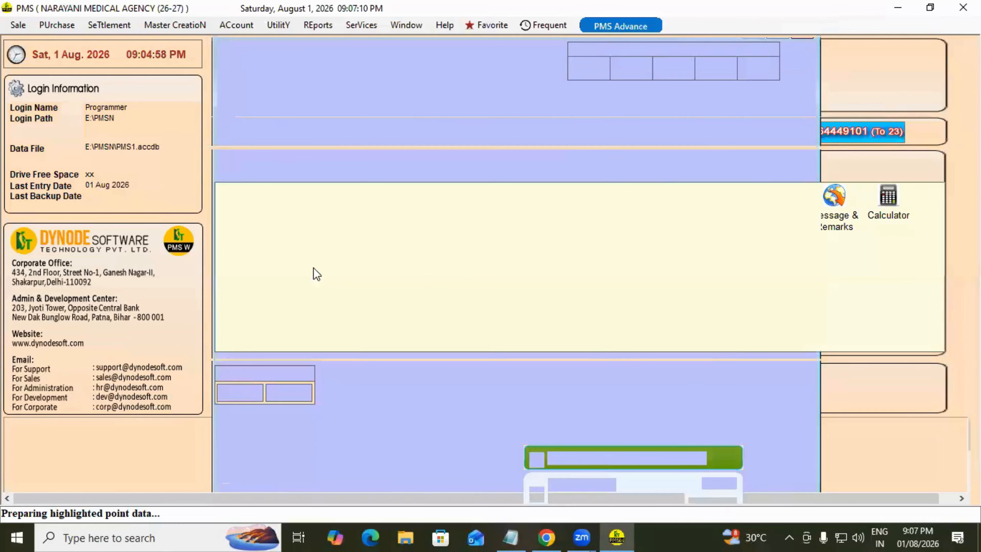
# Step: Start a new sale invoice in the N- series dated 01/08/2026 for AARK PHARMACEUTICALS PVT.LTD
pyautogui.click(17, 25)
pyautogui.moveTo(47, 43)
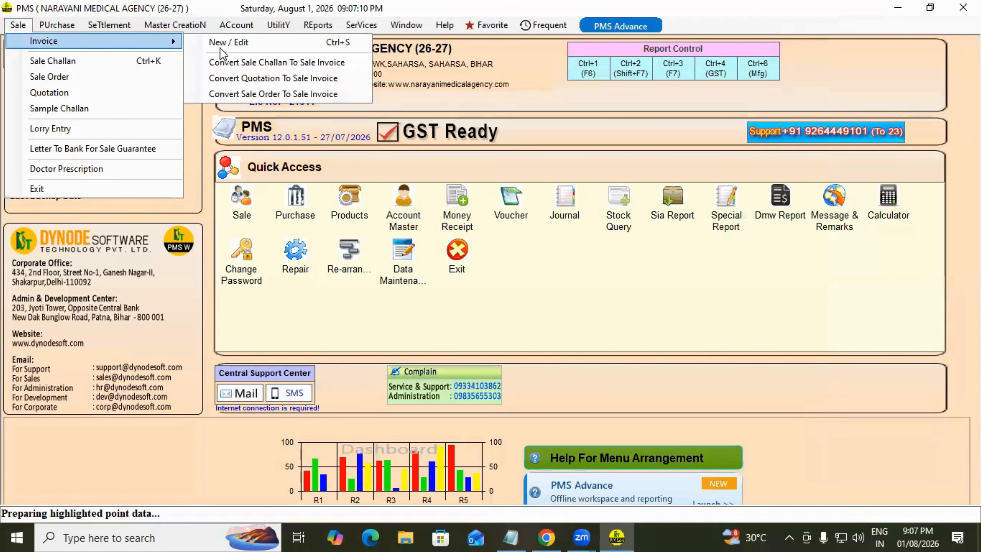
pyautogui.click(228, 54)
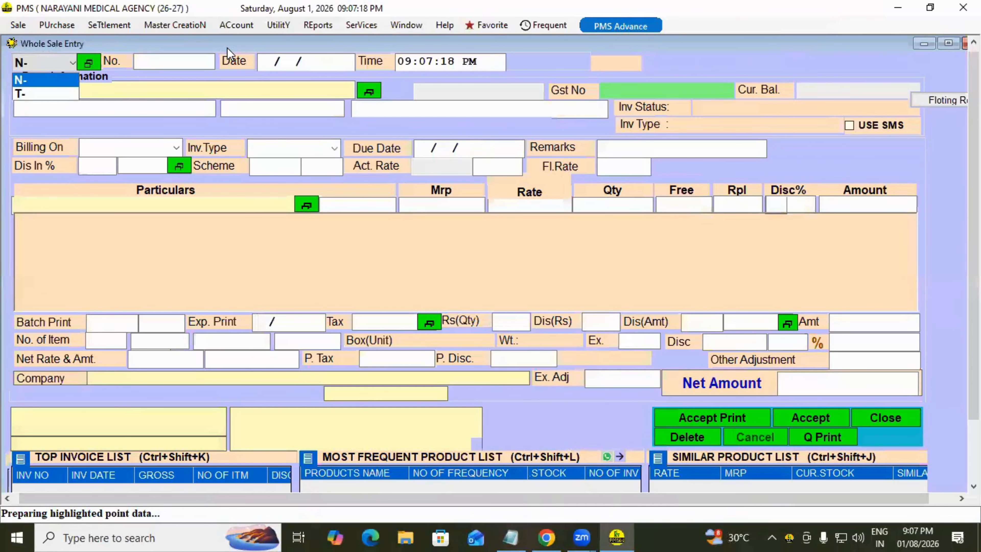
pyautogui.press('Return')
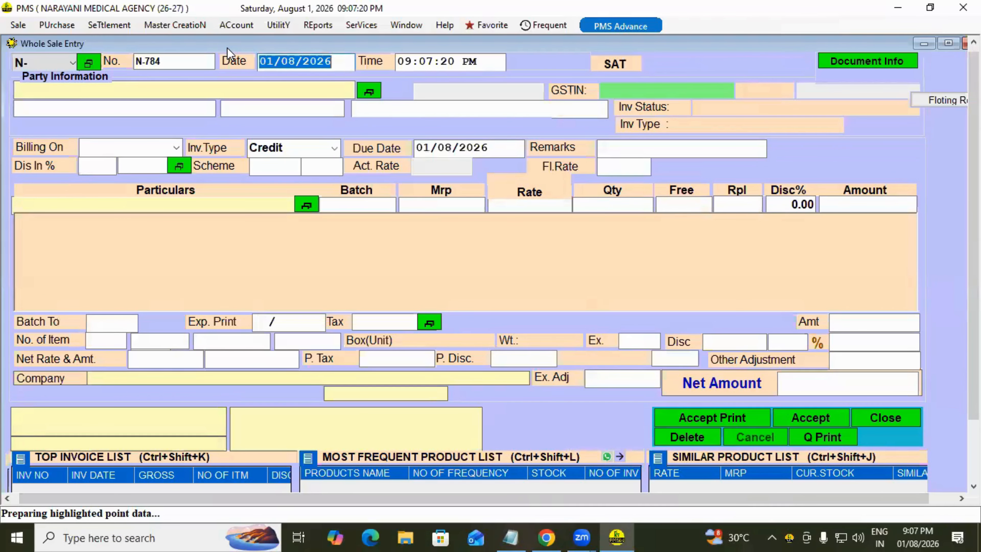
pyautogui.press('Return')
pyautogui.press('Down')
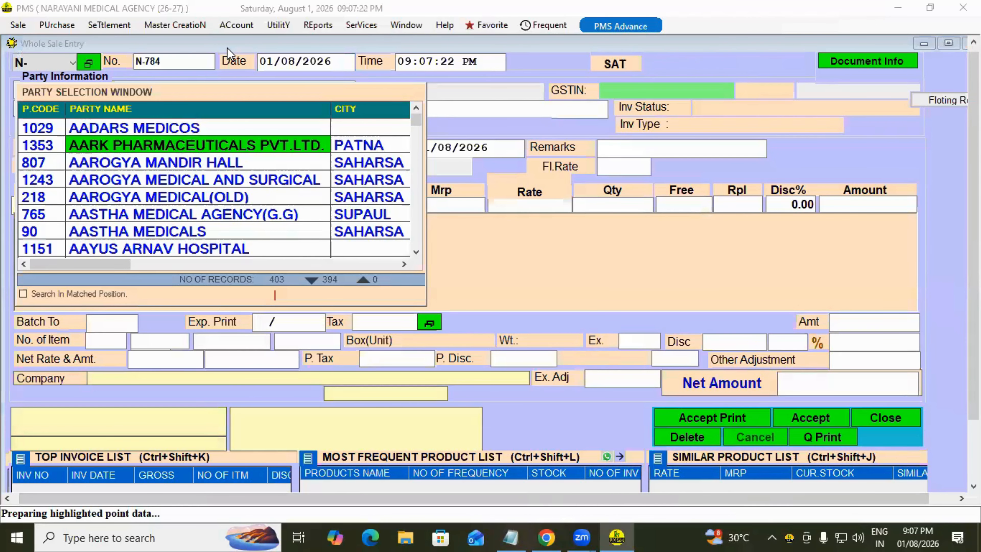
pyautogui.press('Escape')
pyautogui.press('Return')
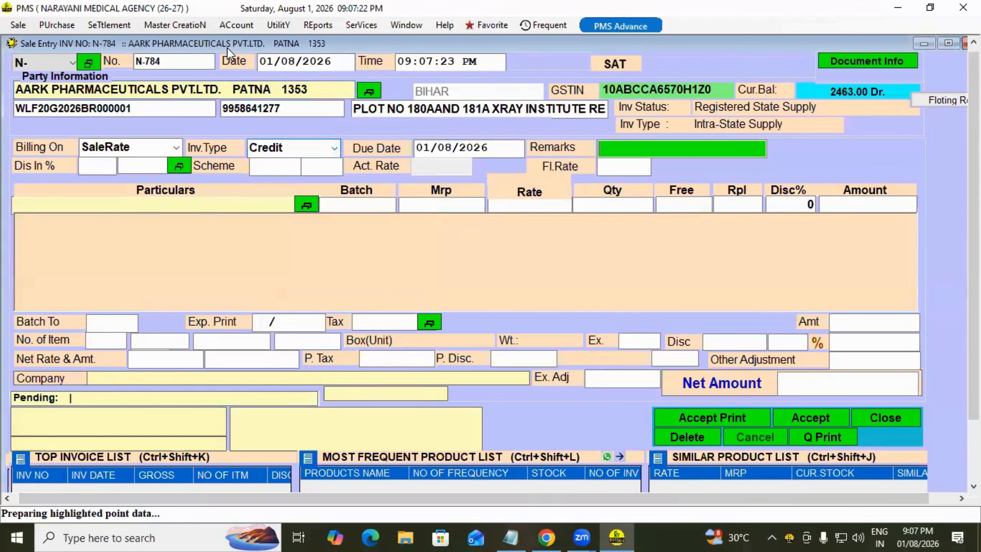
# Step: Enter product SN 1741 MONO G 2-0 from batch F250125P at rate 494.00 and check its discount percentage
pyautogui.press('Return')
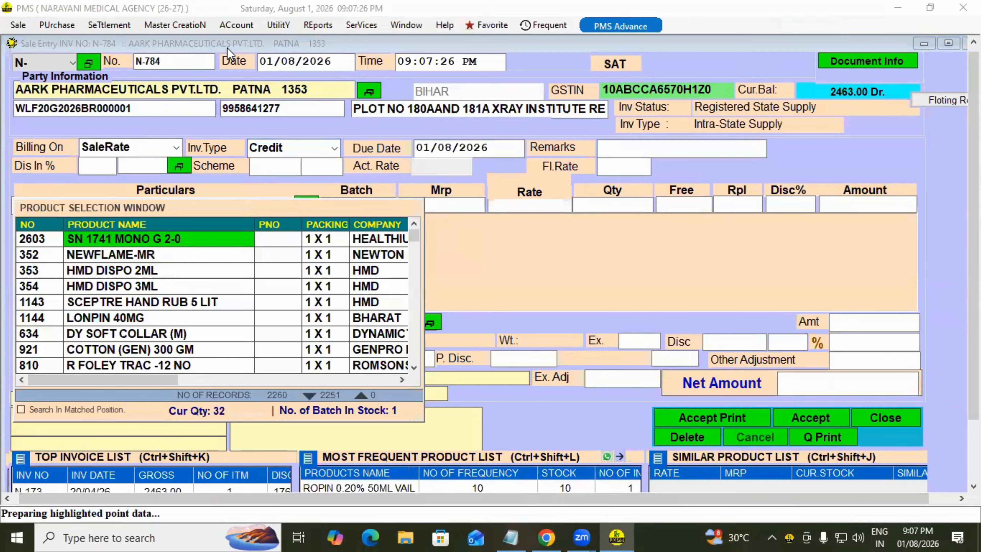
pyautogui.press('Return')
pyautogui.press('Return')
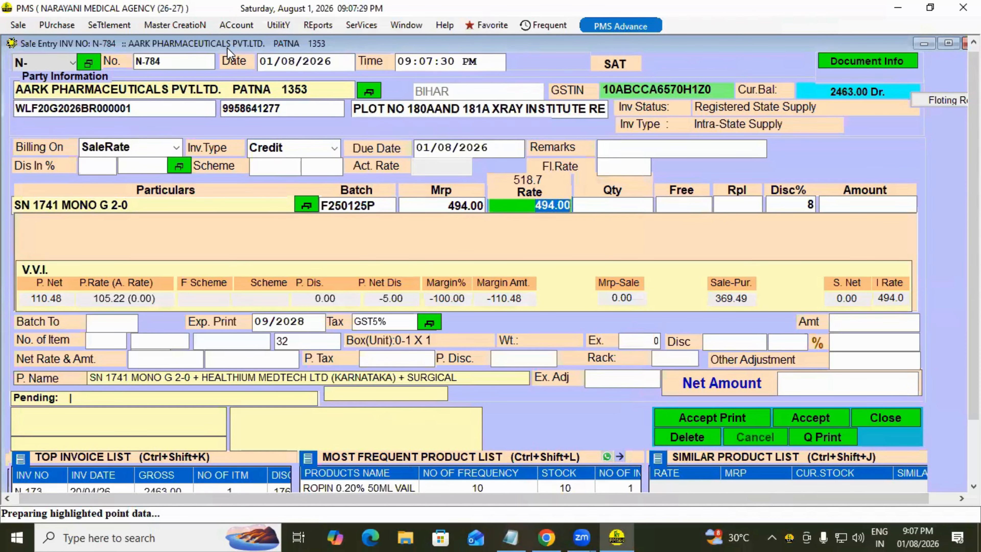
pyautogui.press('Return')
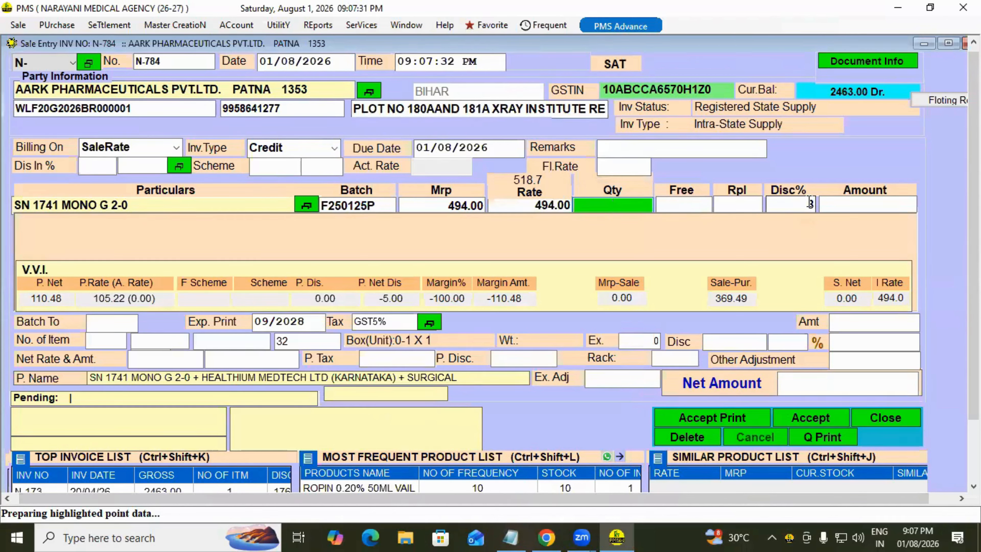
pyautogui.click(765, 210)
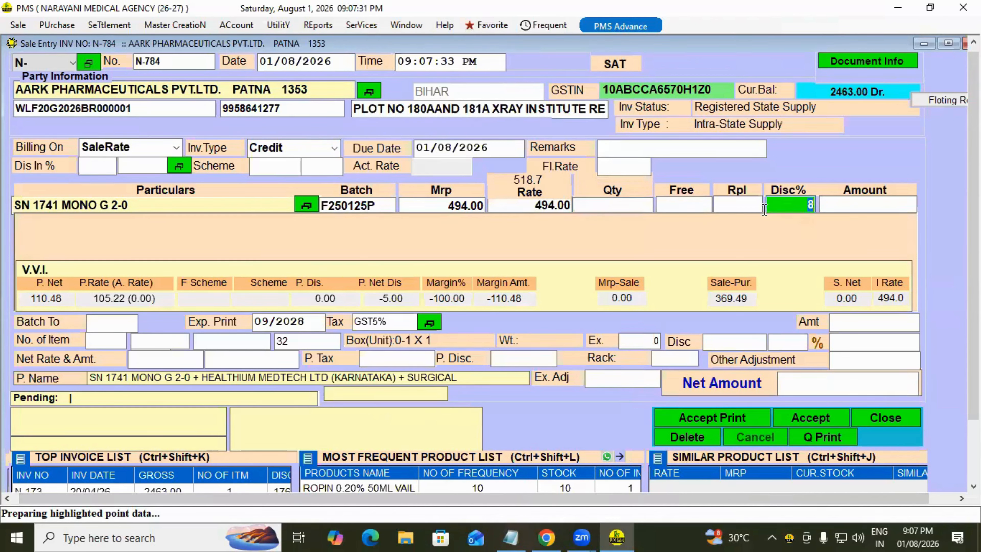
# Step: Change the invoice type to Cash and set the quantity of SN 1741 MONO G 2-0 to 2
pyautogui.click(282, 147)
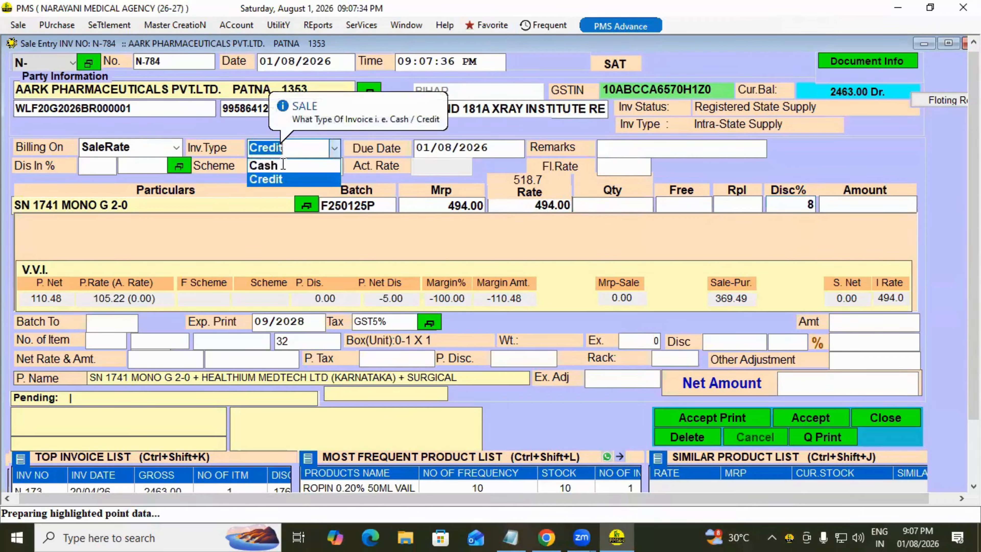
pyautogui.click(291, 161)
pyautogui.press('Return')
pyautogui.press('Return')
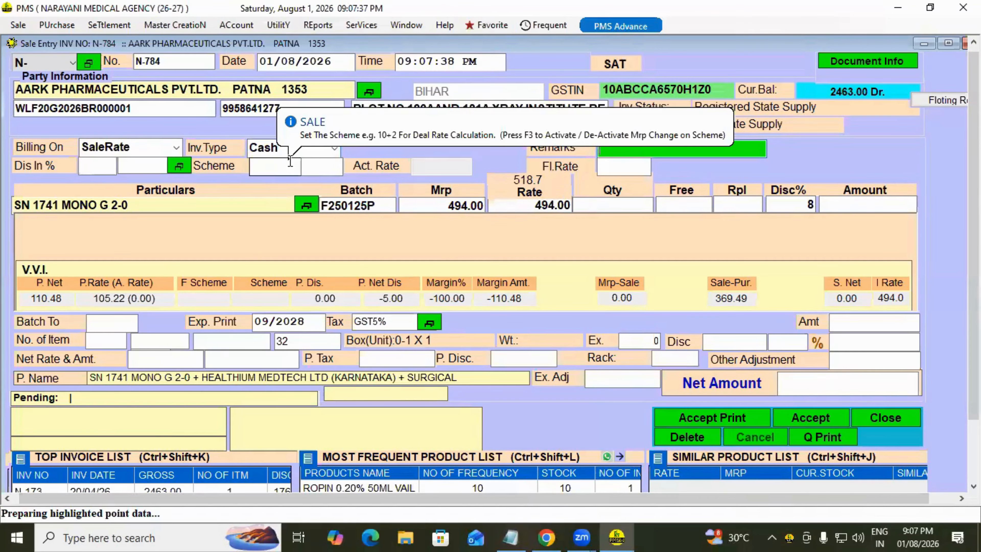
pyautogui.press('Return')
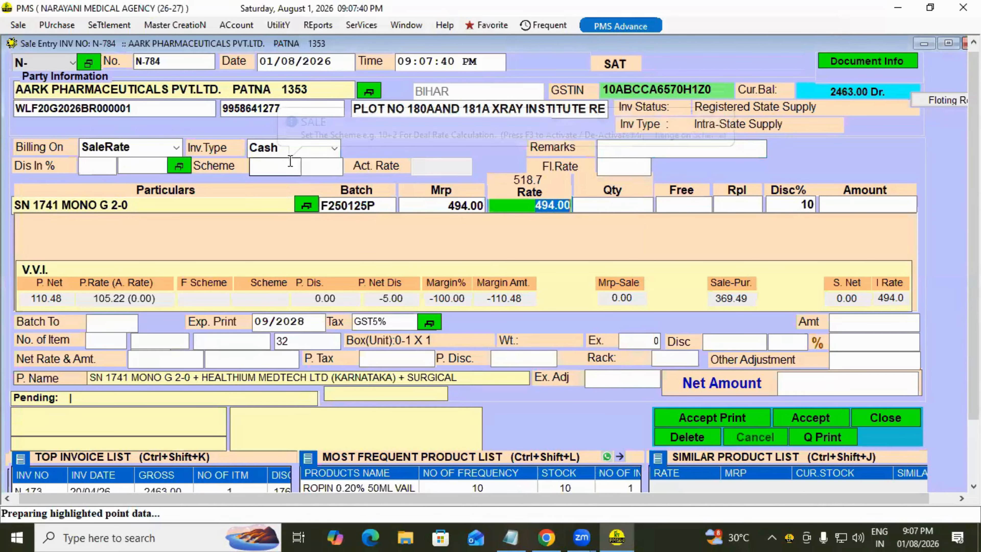
pyautogui.press('Return')
pyautogui.write('2')
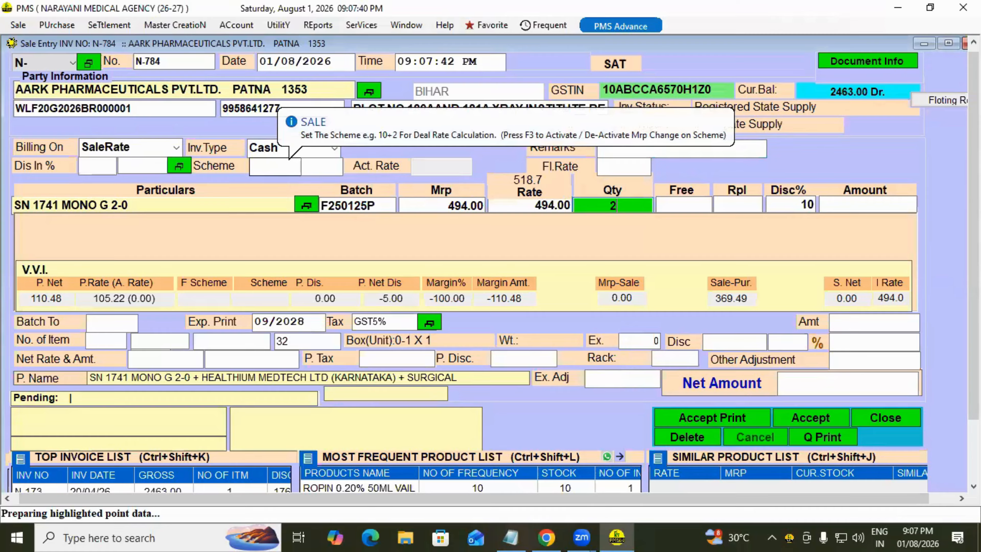
# Step: Reopen the Party Discount master while the sale entry stays open
pyautogui.click(175, 25)
pyautogui.moveTo(208, 213)
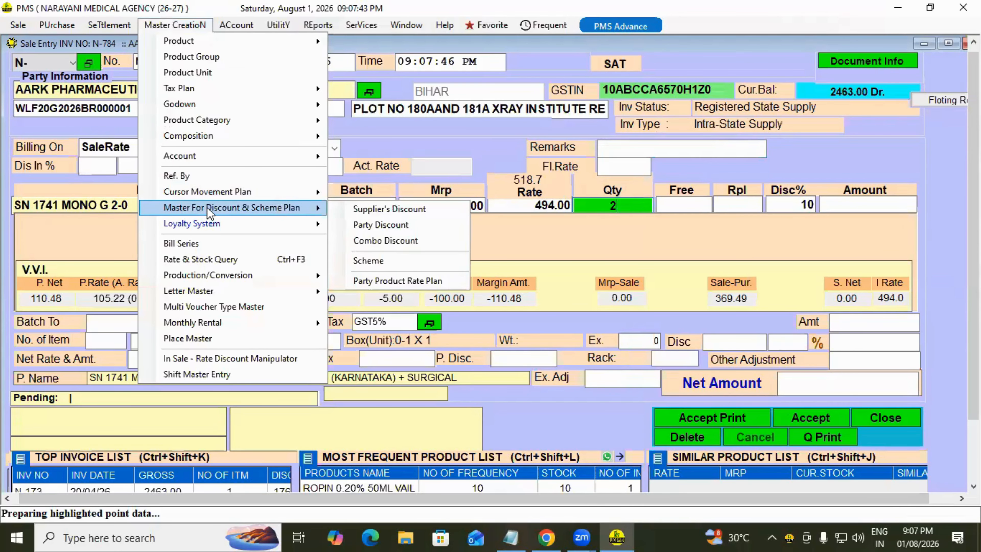
pyautogui.click(397, 228)
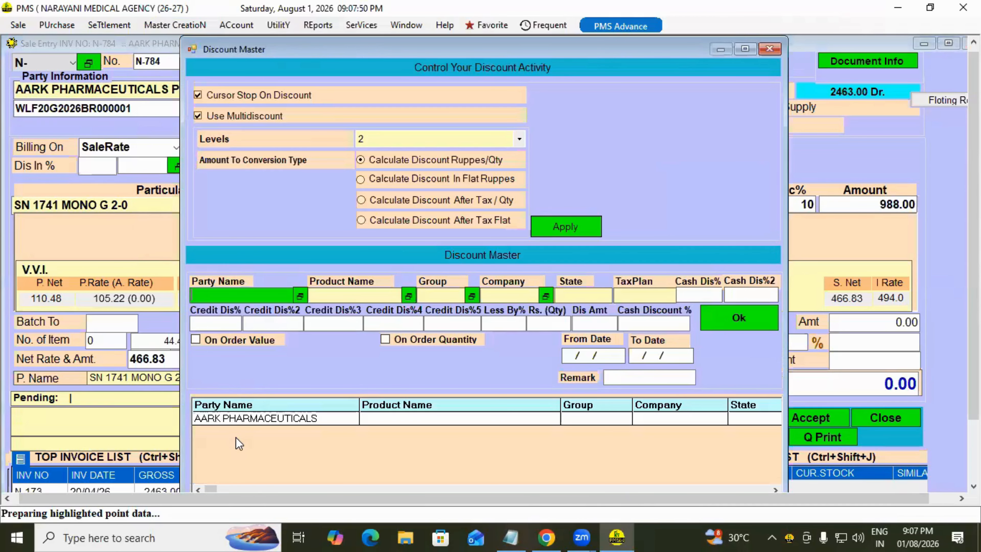
# Step: Close the Discount Master, then review the Combo Discount form's plan, party, product and quantity fields and close it
pyautogui.click(770, 49)
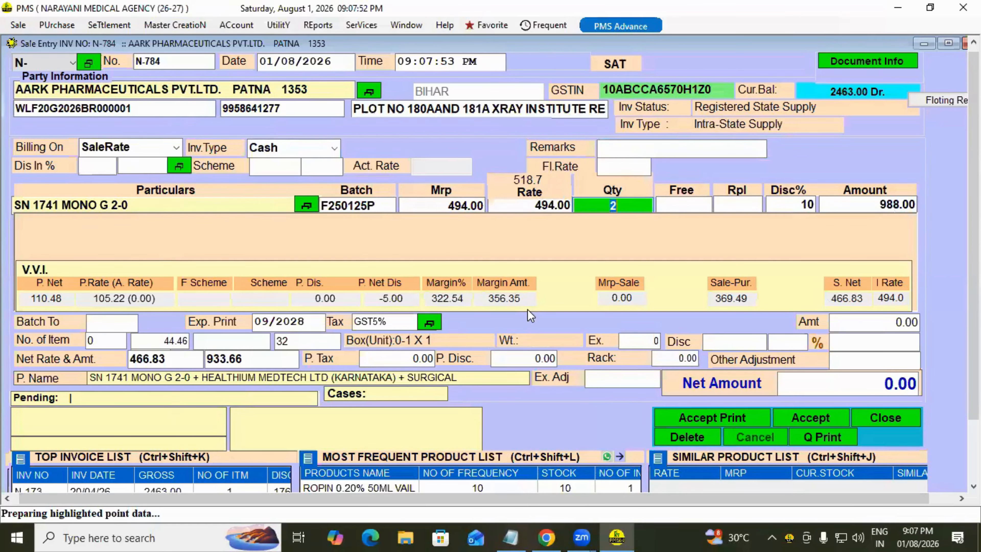
pyautogui.click(187, 28)
pyautogui.moveTo(234, 207)
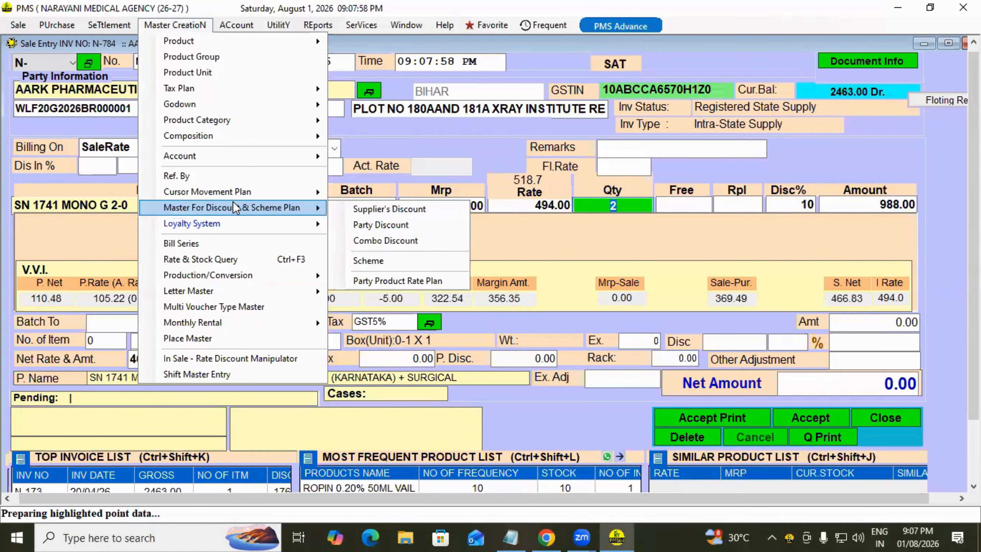
pyautogui.click(395, 245)
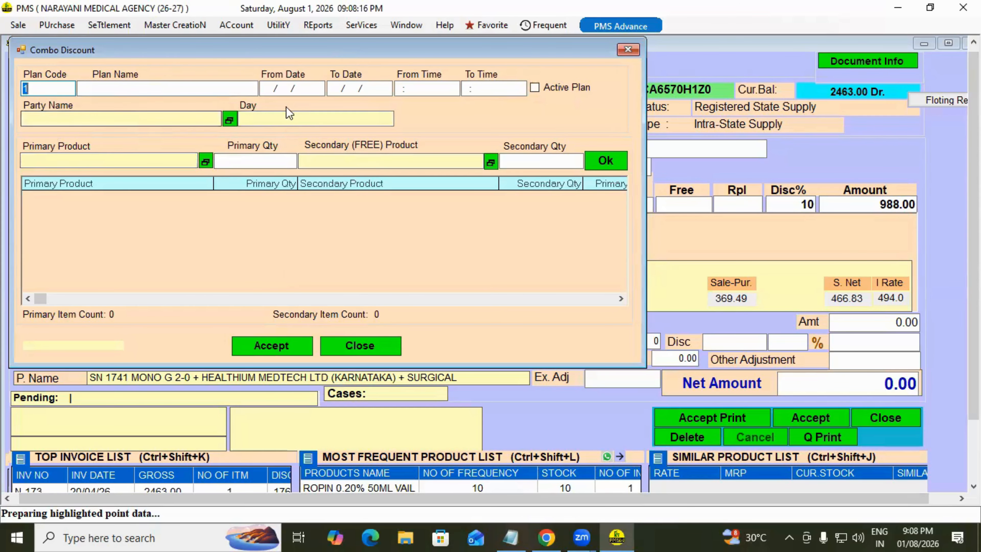
pyautogui.moveTo(85, 157)
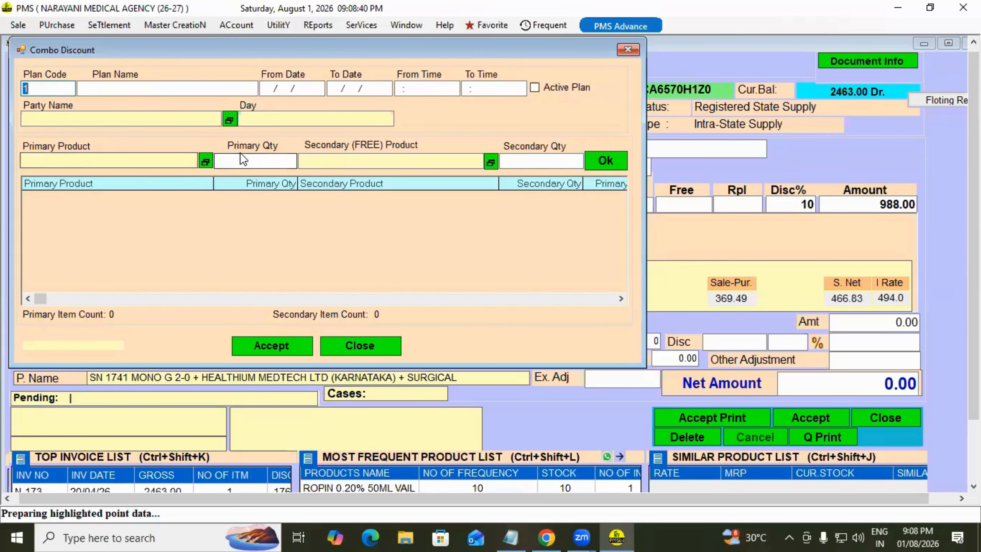
pyautogui.click(375, 350)
pyautogui.click(465, 320)
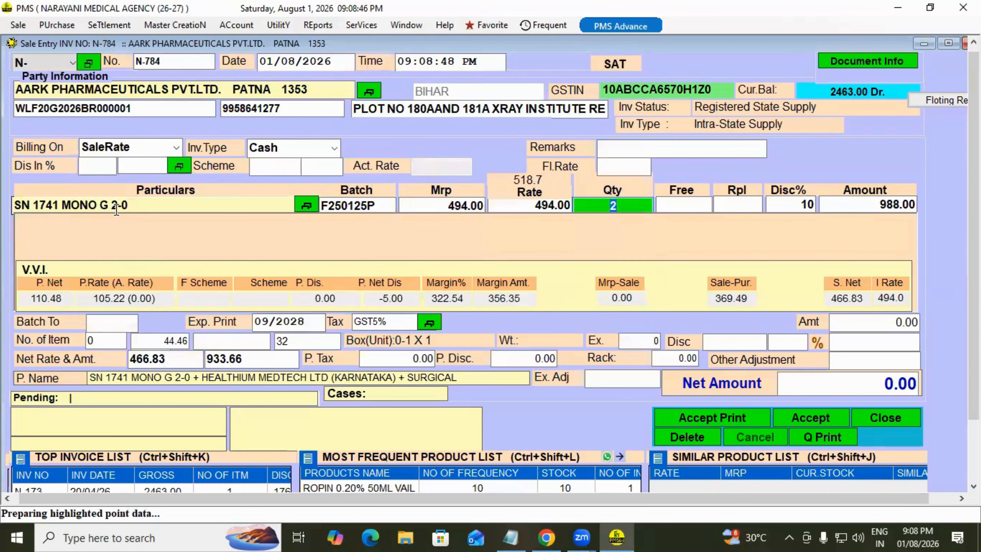
# Step: Open the Scheme master, review its product, quantity, date and party fields, and close it
pyautogui.moveTo(132, 206)
pyautogui.click(182, 25)
pyautogui.moveTo(222, 224)
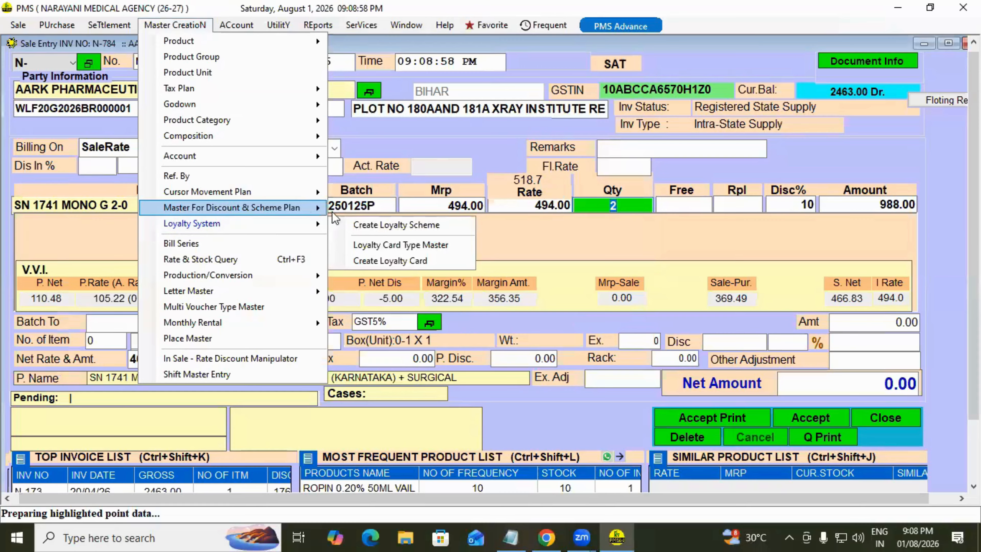
pyautogui.moveTo(334, 218)
pyautogui.click(380, 260)
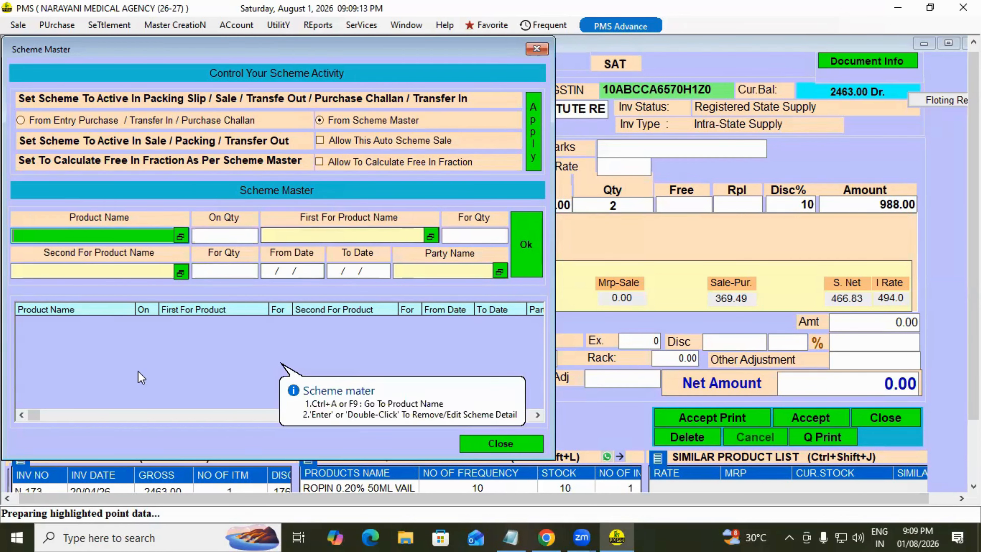
pyautogui.click(418, 272)
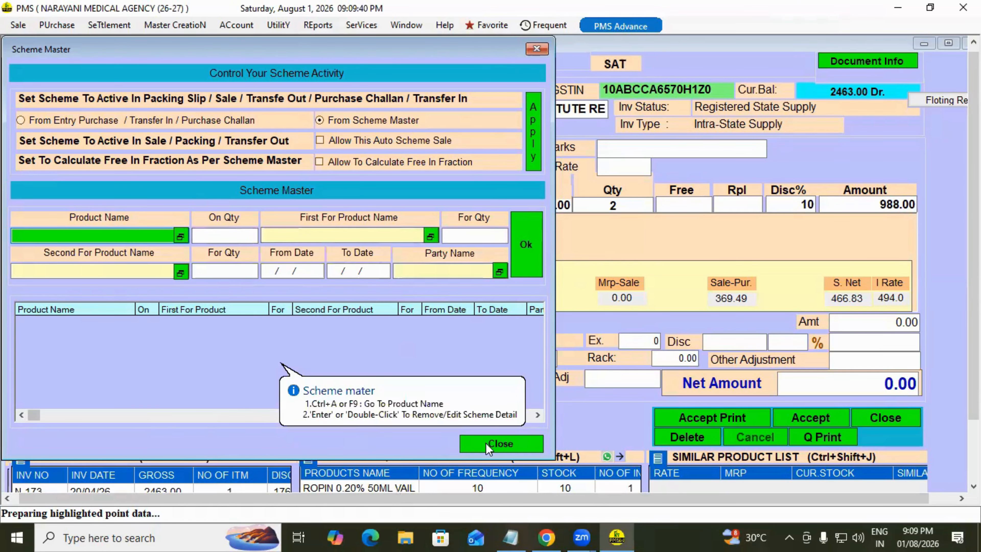
pyautogui.click(500, 443)
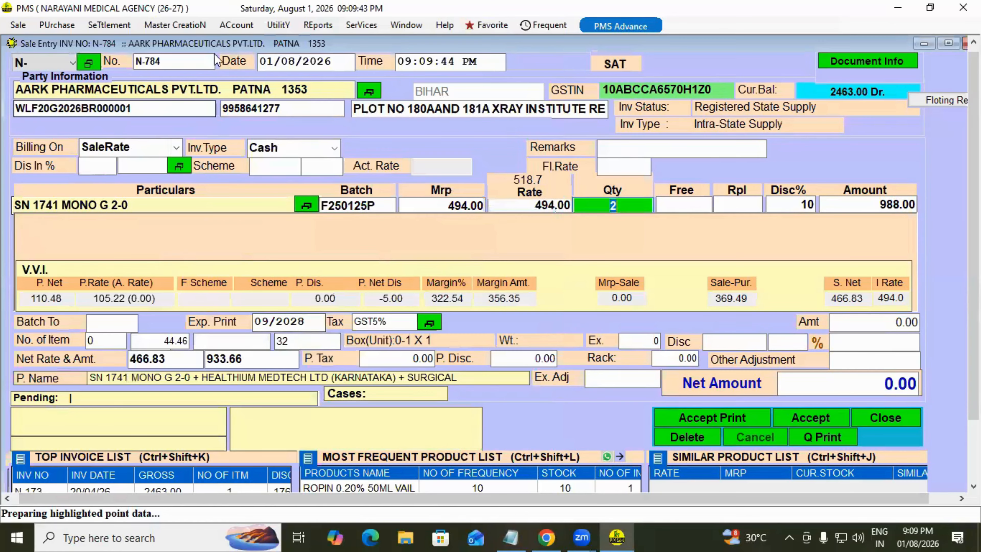
# Step: Open the Party Product Rate Plan master over the sale entry
pyautogui.click(174, 24)
pyautogui.moveTo(230, 211)
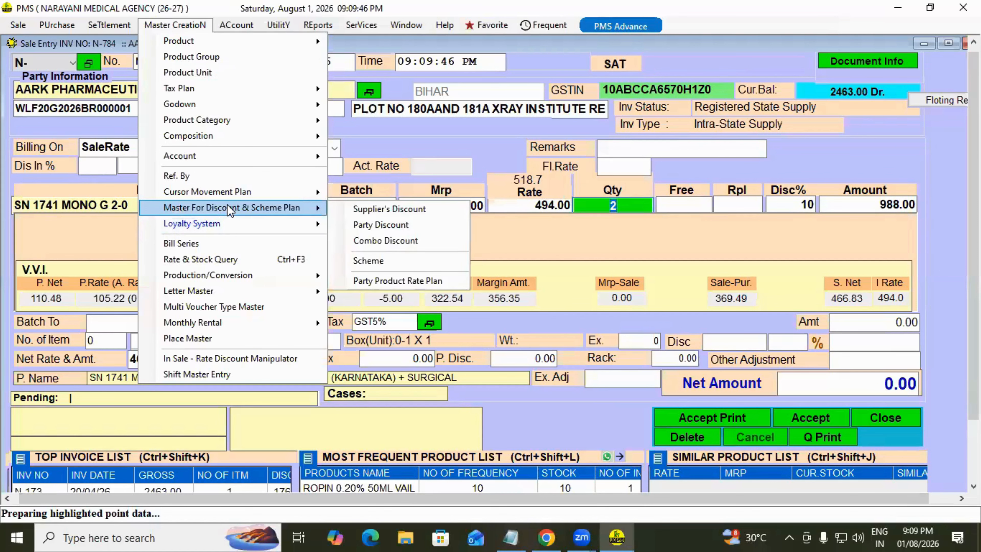
pyautogui.click(387, 284)
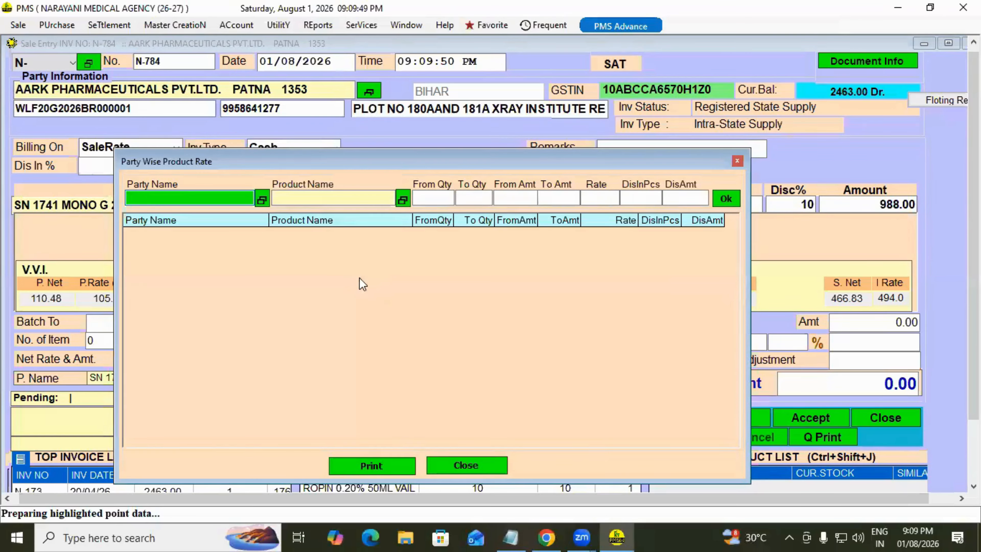
# Step: Open the product master entry form and bring up the product 3 M MICROPORE-3X9MT
pyautogui.click(177, 26)
pyautogui.moveTo(202, 43)
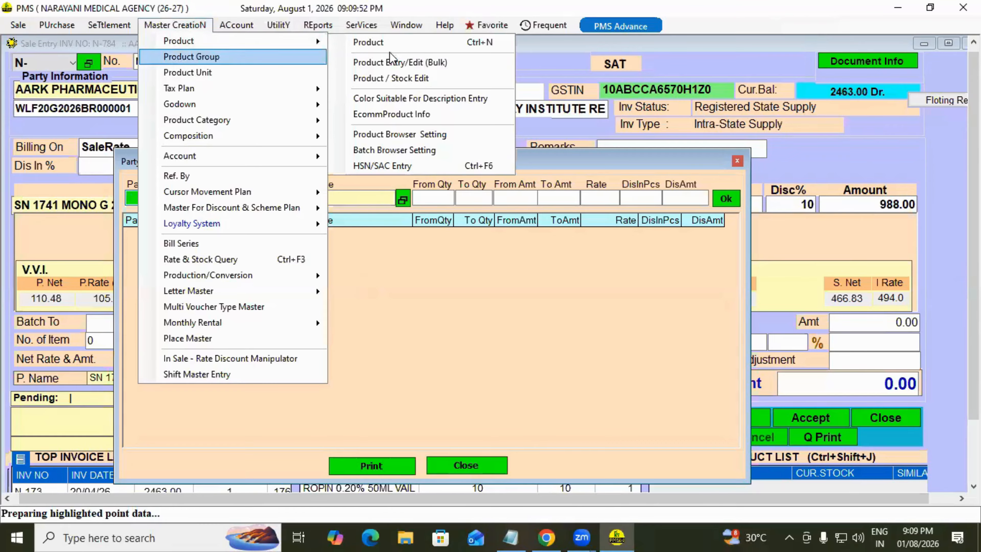
pyautogui.click(401, 203)
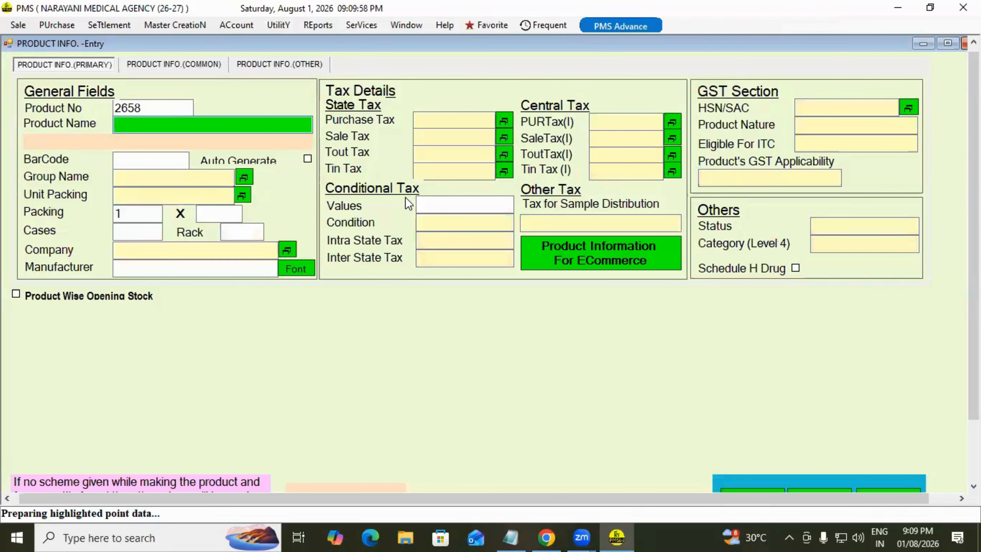
pyautogui.press('Return')
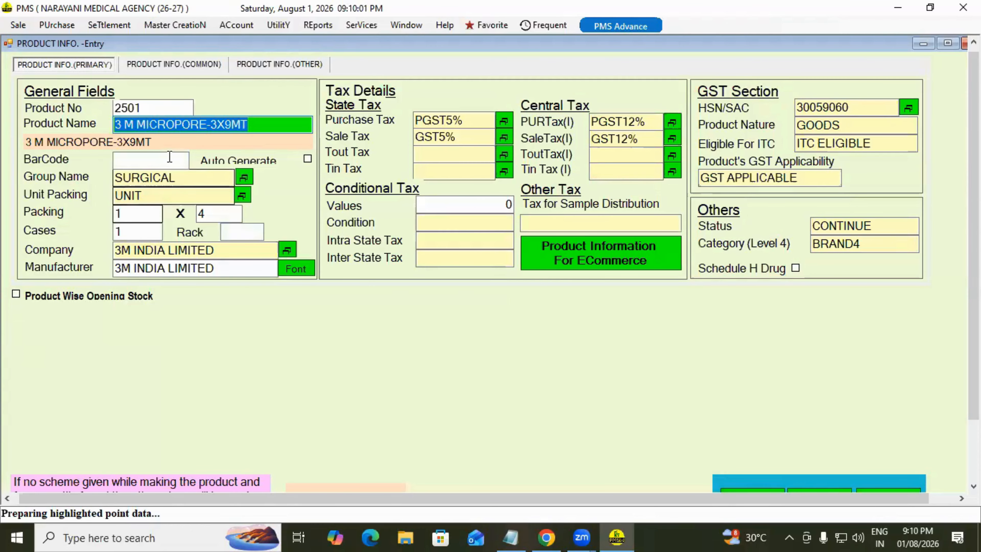
# Step: Load product UD-LIFE-300TAB, number 9, from the product list into the product master
pyautogui.click(159, 107)
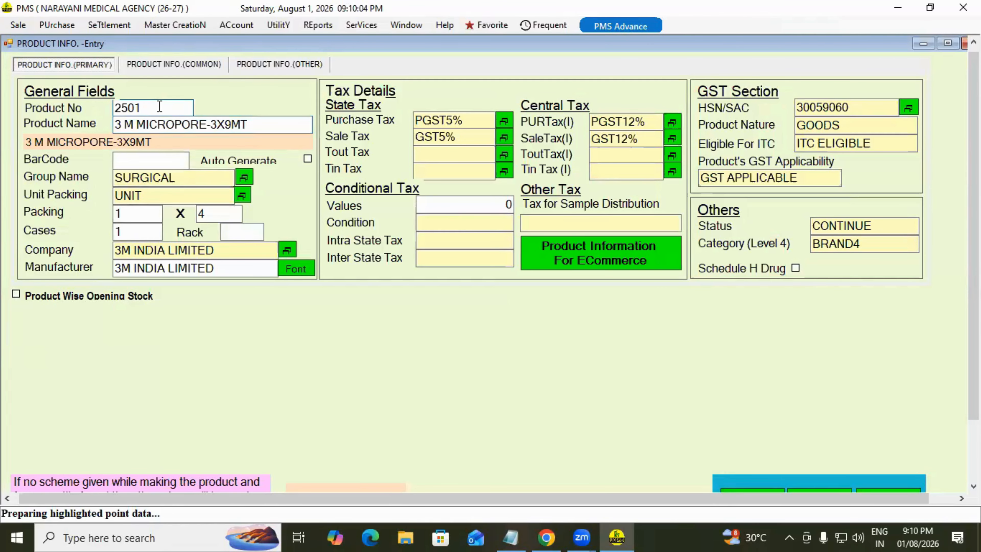
pyautogui.press('Return')
pyautogui.press('Down')
pyautogui.press('Down')
pyautogui.press('Down')
pyautogui.press('Down')
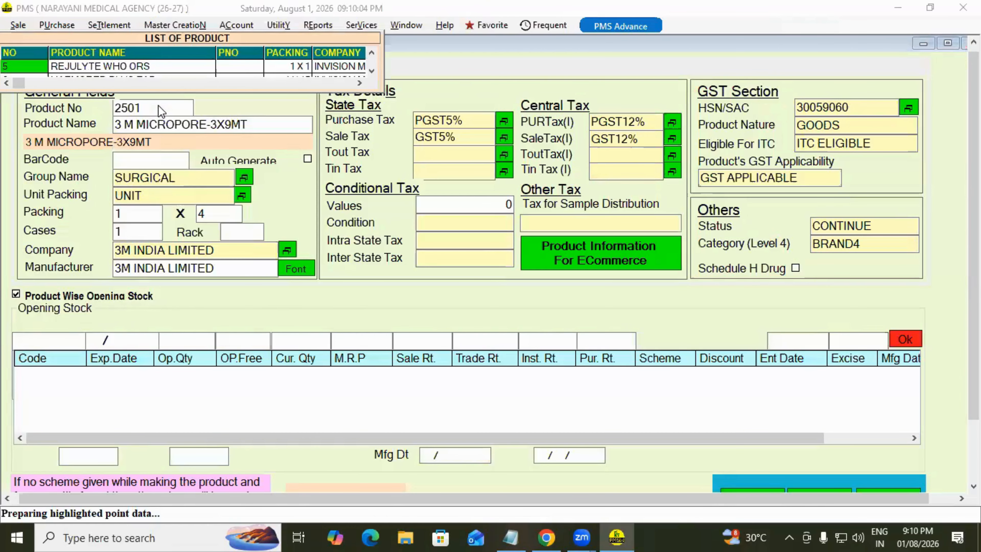
pyautogui.press('Down')
pyautogui.press('Down')
pyautogui.press('Down')
pyautogui.press('Down')
pyautogui.press('Down')
pyautogui.press('Up')
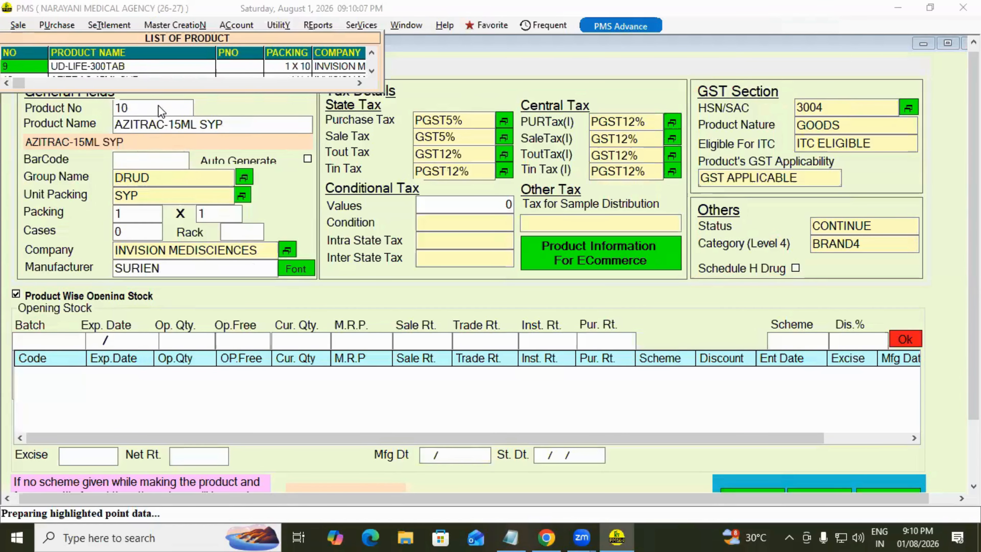
pyautogui.press('Return')
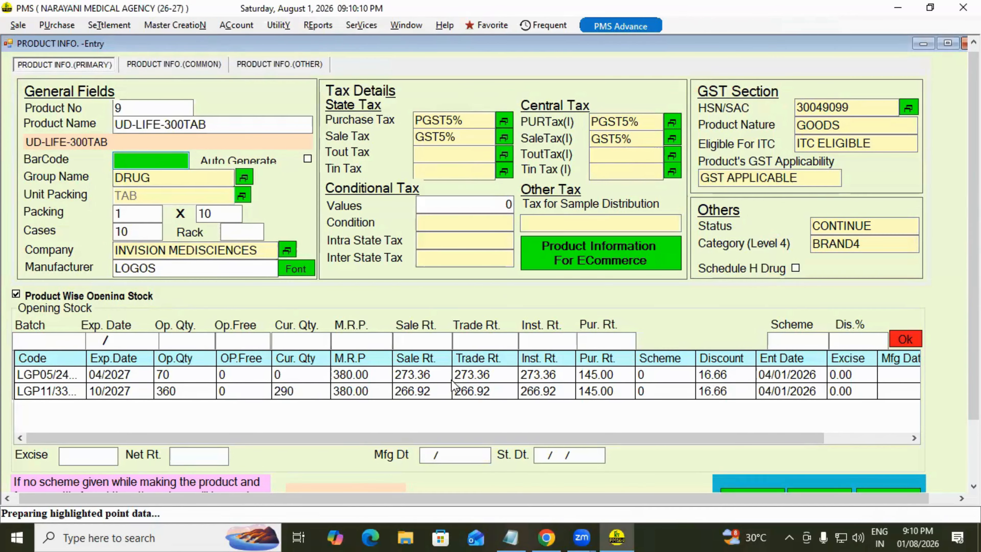
# Step: Compare the sale, trade and institutional rates of UD-LIFE-300TAB's first opening-stock batch, then close the product master
pyautogui.click(432, 376)
pyautogui.click(478, 377)
pyautogui.click(537, 380)
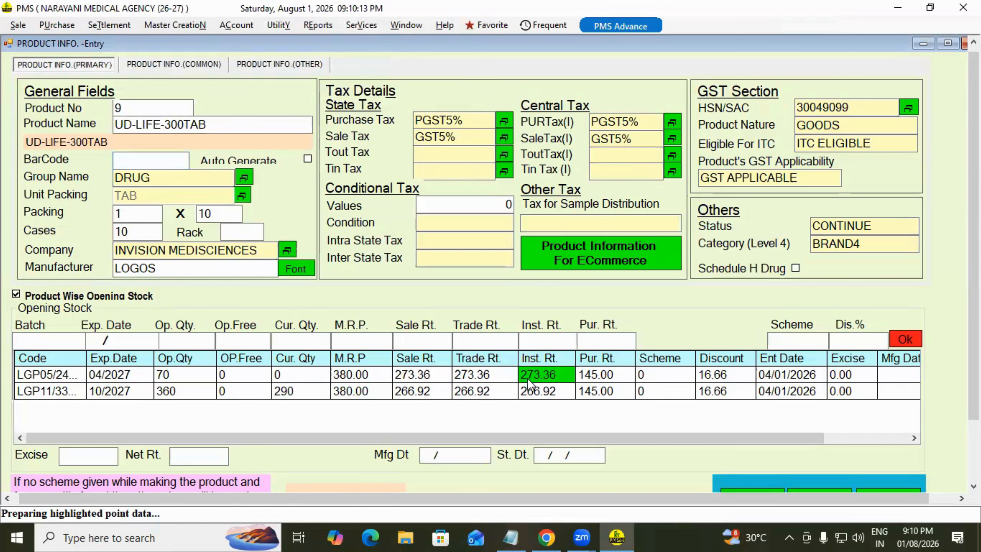
pyautogui.click(486, 380)
pyautogui.click(426, 378)
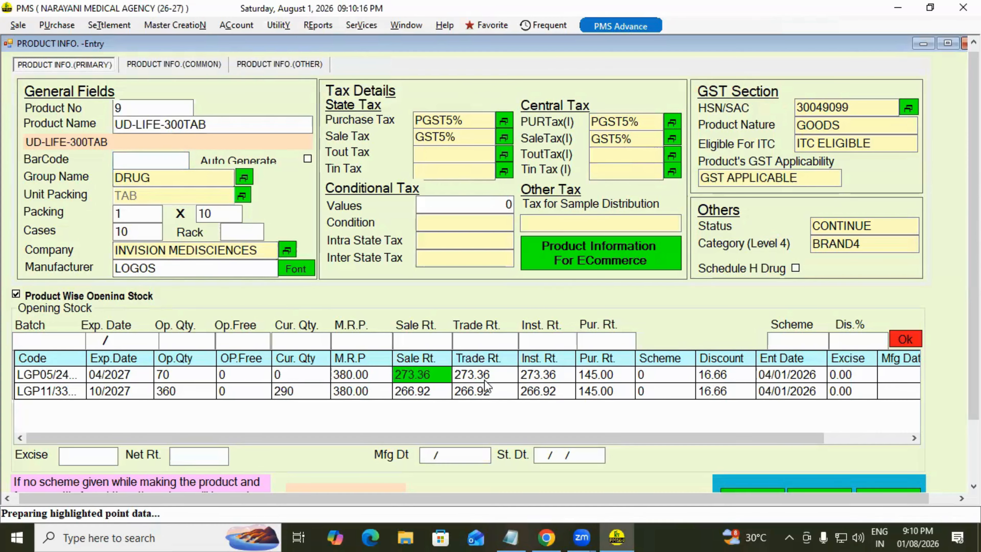
pyautogui.click(487, 378)
pyautogui.click(533, 375)
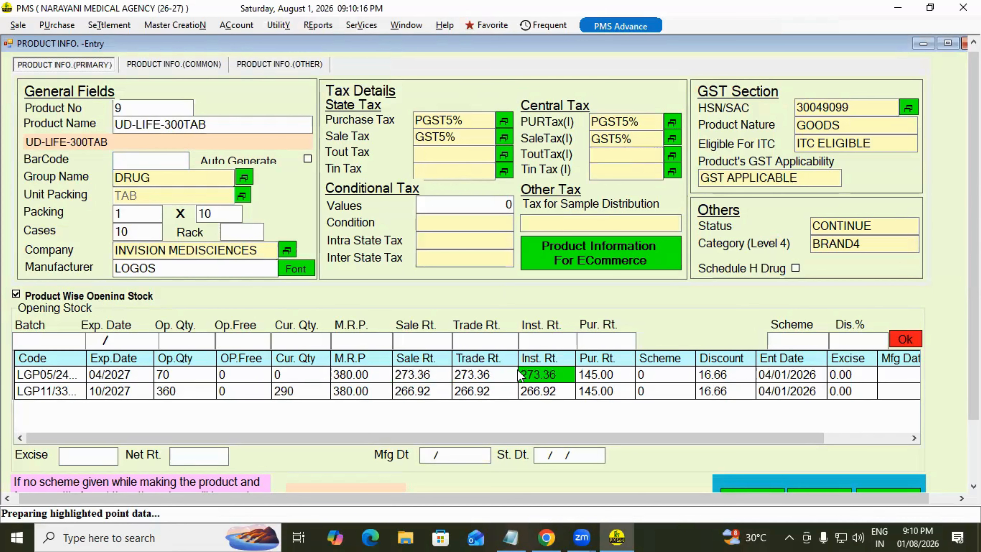
pyautogui.click(479, 376)
pyautogui.click(411, 377)
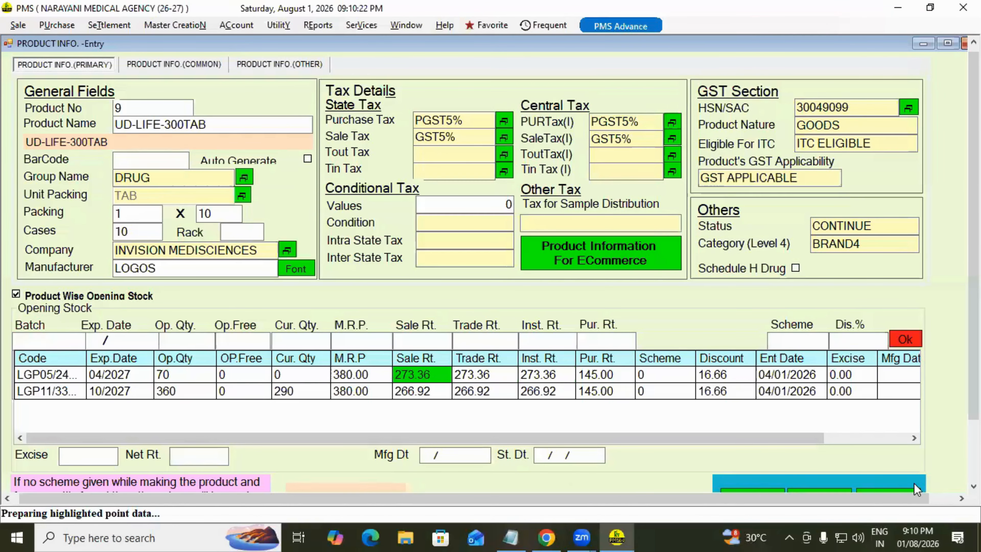
pyautogui.click(893, 490)
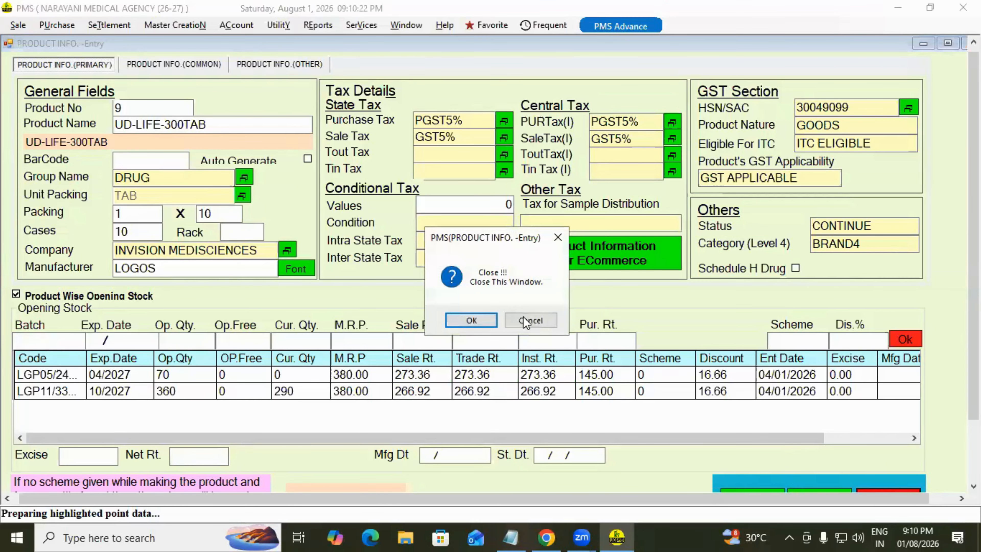
pyautogui.click(467, 321)
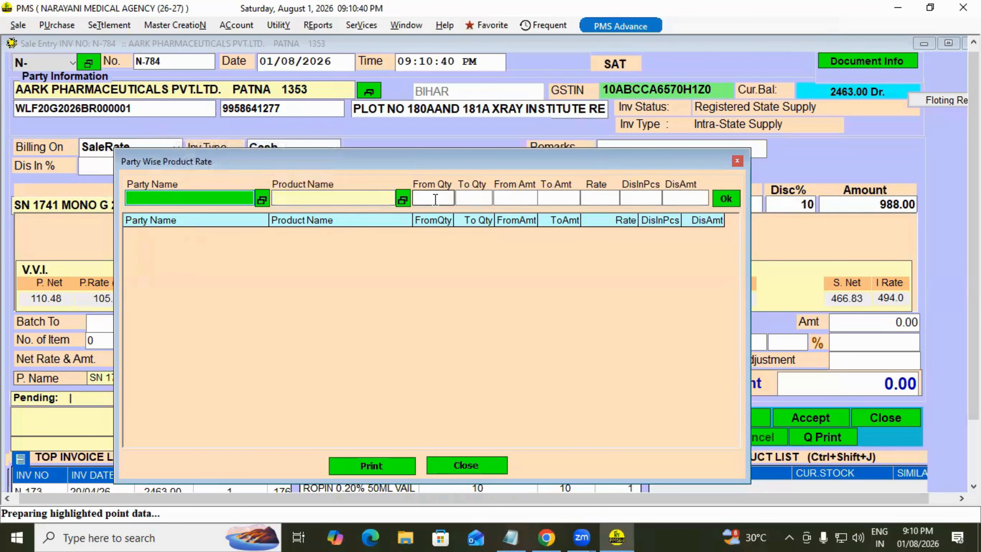
# Step: Review the quantity range, amount, rate and discount fields of the Party Wise Product Rate form, then close it
pyautogui.click(465, 200)
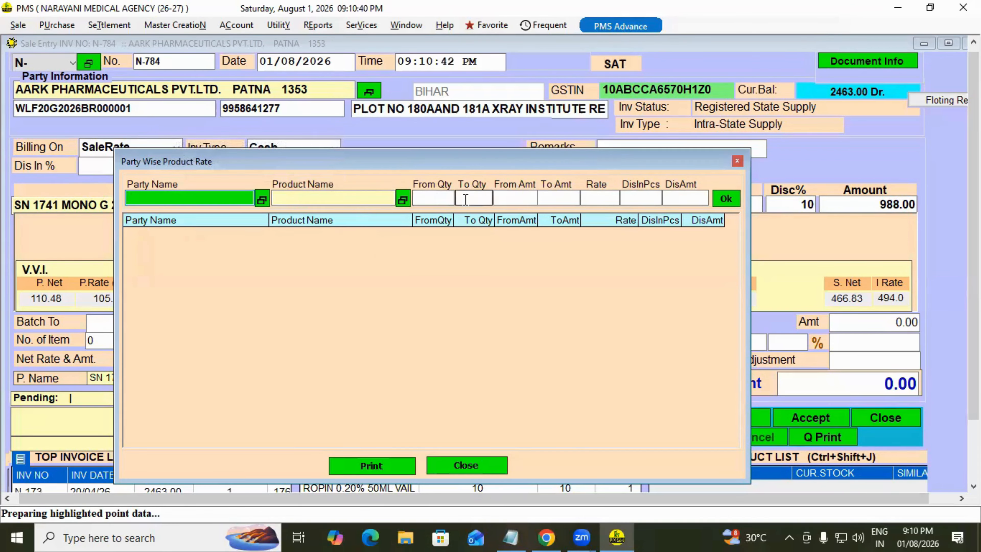
pyautogui.click(515, 198)
pyautogui.click(603, 201)
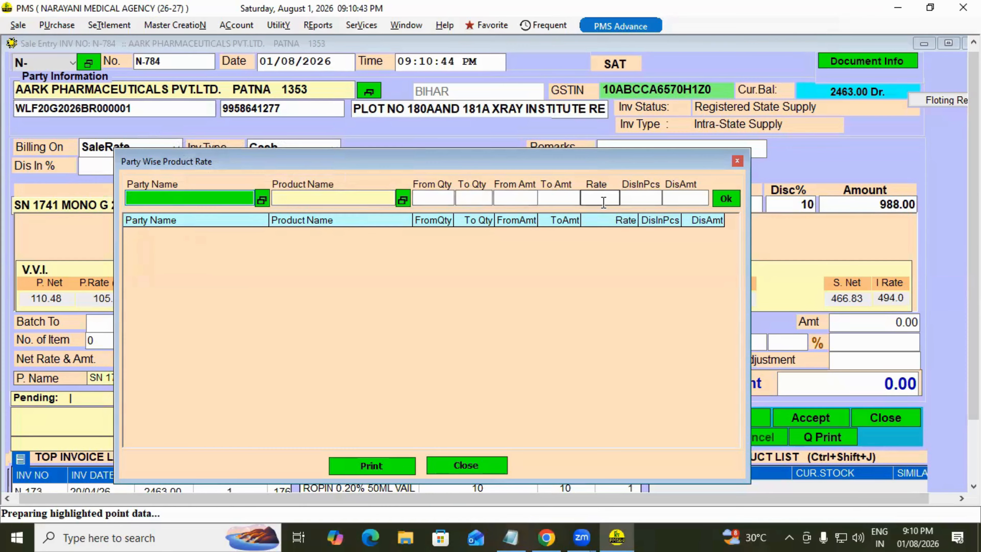
pyautogui.click(473, 199)
pyautogui.click(443, 198)
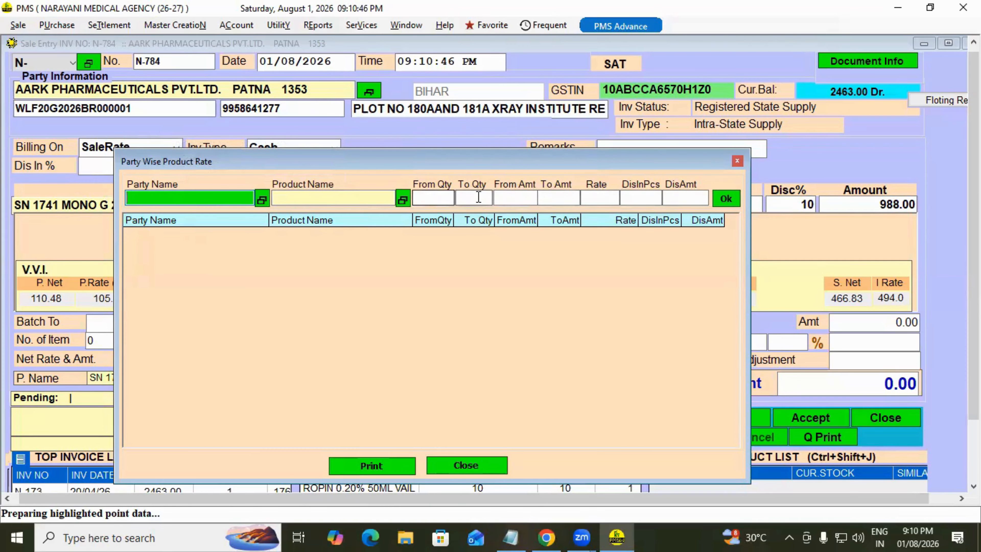
pyautogui.click(593, 198)
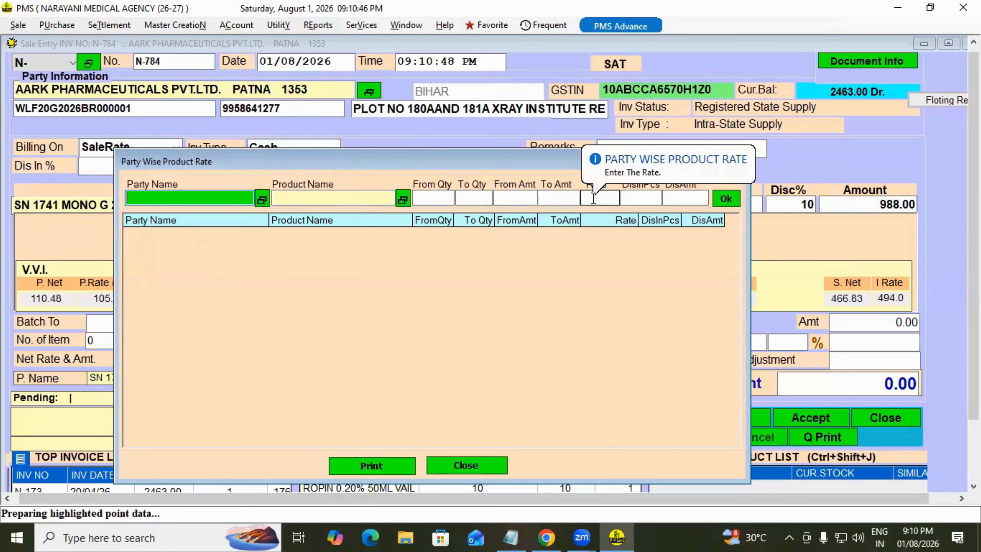
pyautogui.click(646, 198)
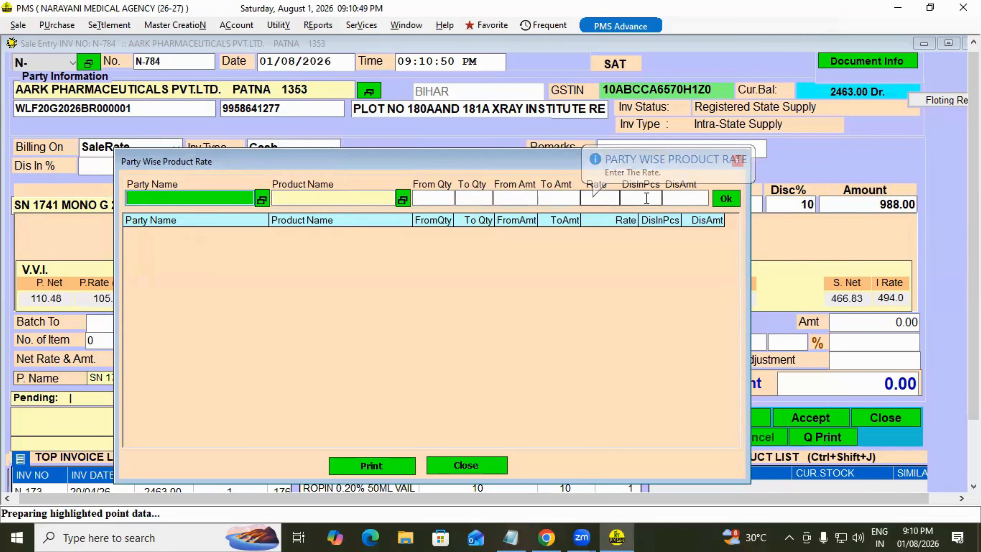
pyautogui.click(697, 198)
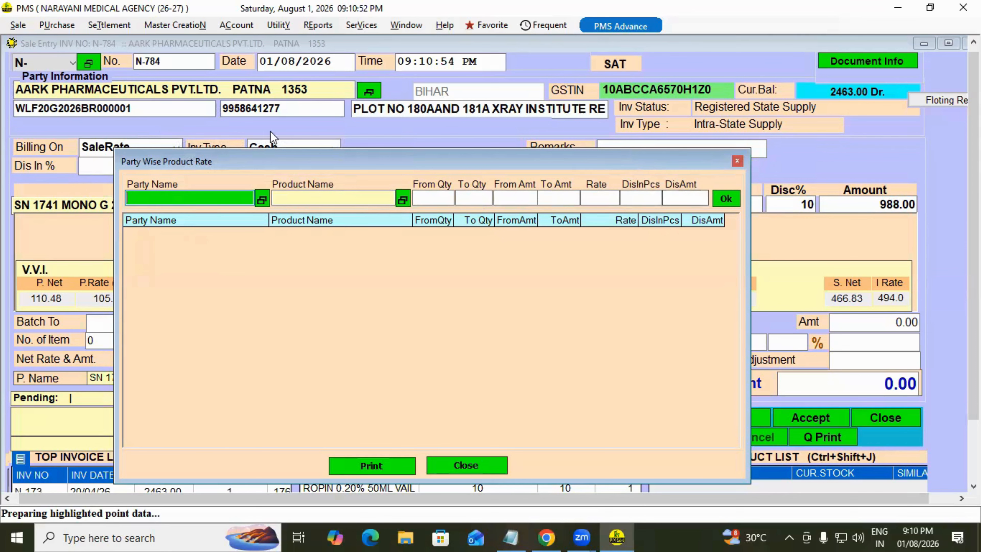
pyautogui.click(483, 470)
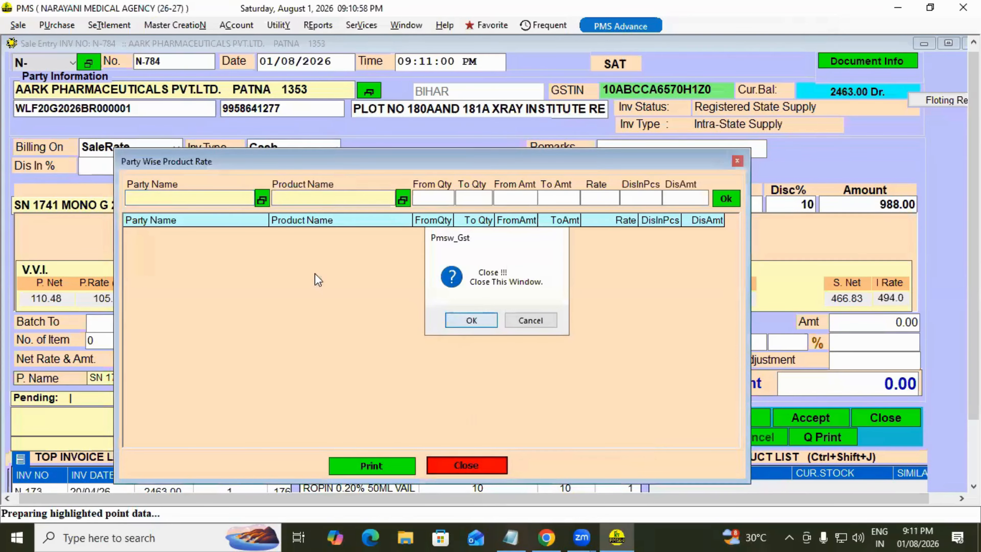
pyautogui.press('Return')
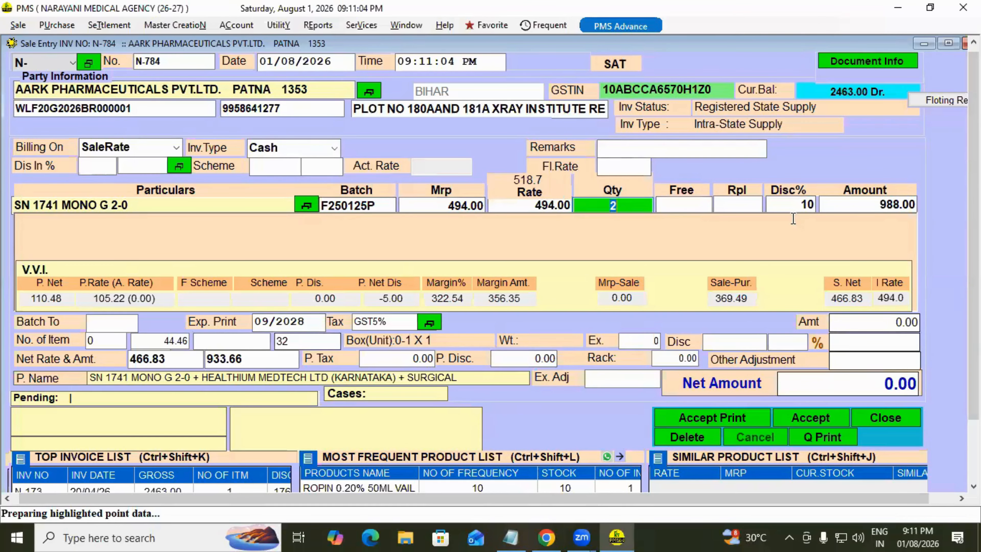
# Step: Close the sale entry without saving it and bring up the list of discount and scheme plan masters
pyautogui.click(886, 418)
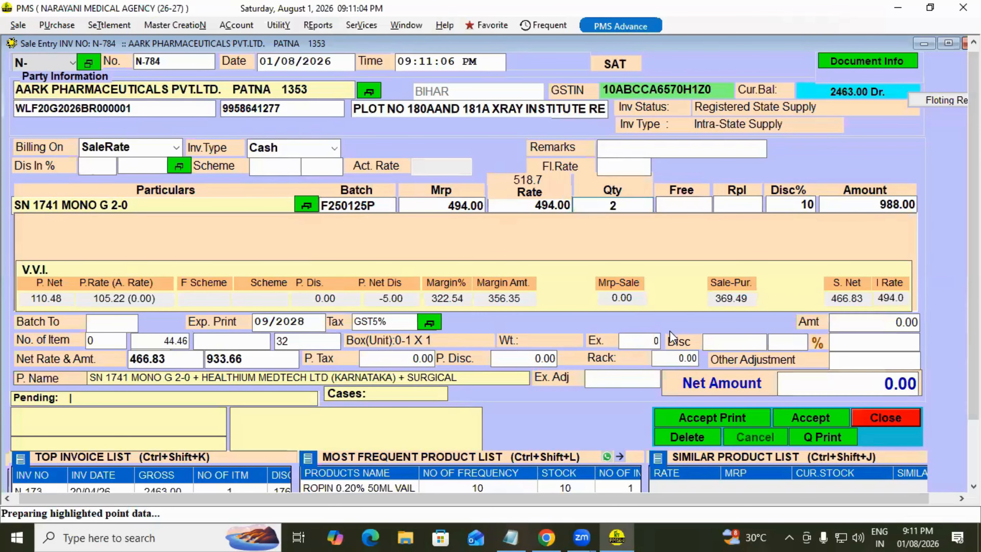
pyautogui.click(470, 320)
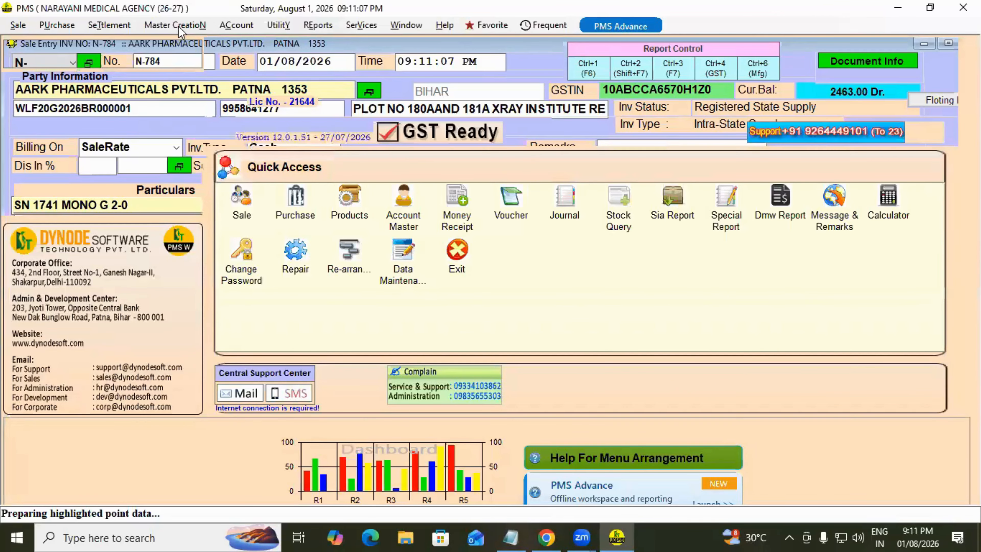
pyautogui.click(175, 25)
pyautogui.moveTo(225, 212)
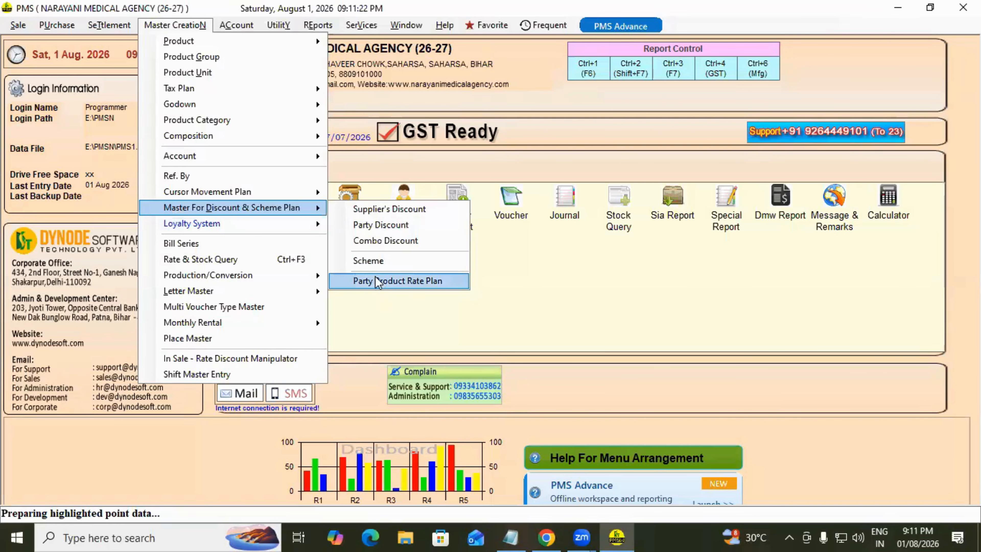
pyautogui.moveTo(245, 226)
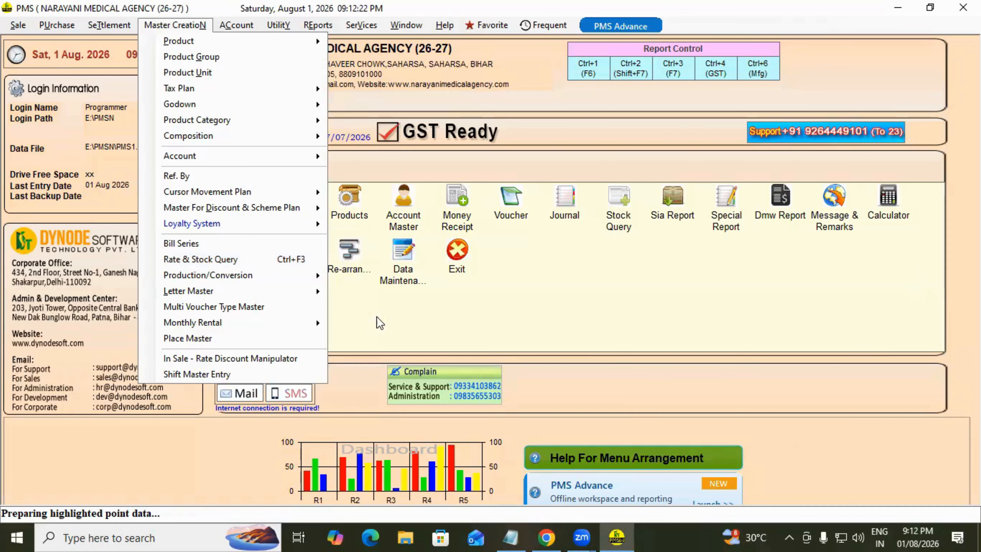
pyautogui.moveTo(256, 234)
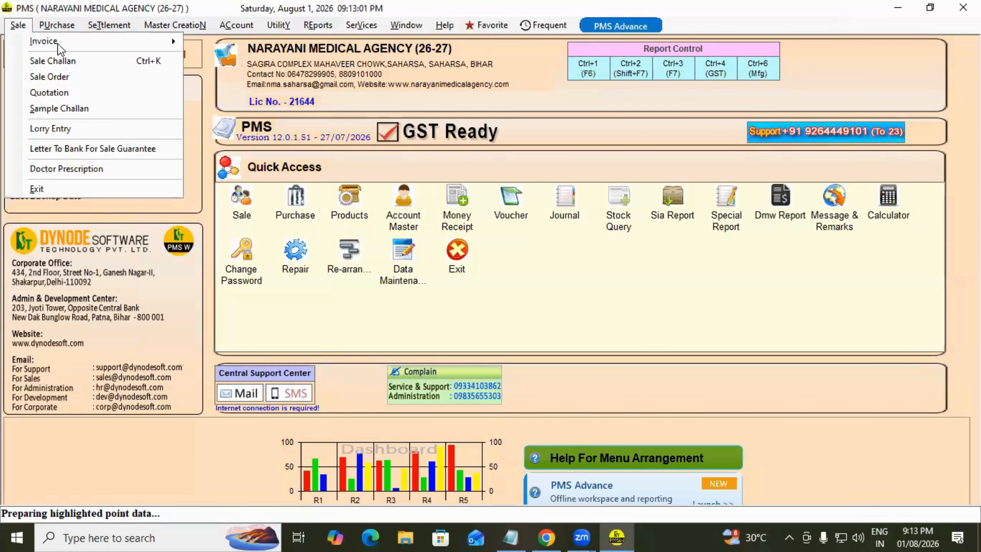
# Step: Start a new sale invoice in the N- bill series, keeping the proposed invoice number and date
pyautogui.click(17, 26)
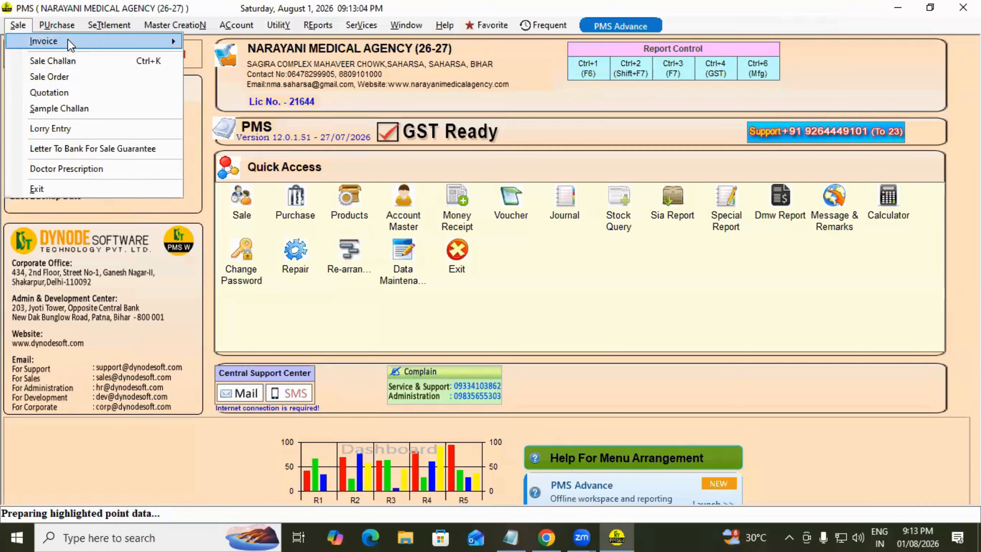
pyautogui.moveTo(70, 40)
pyautogui.click(231, 40)
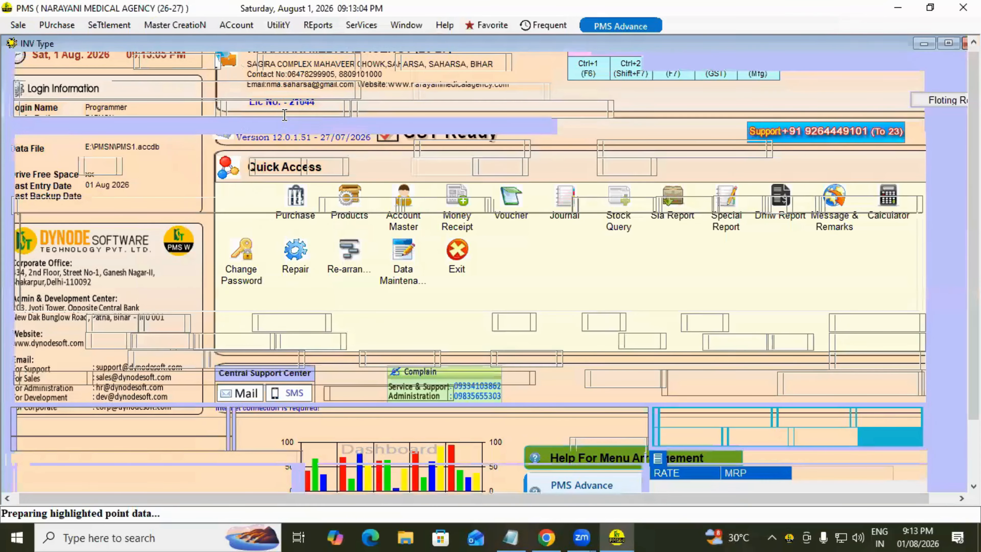
pyautogui.press('Down')
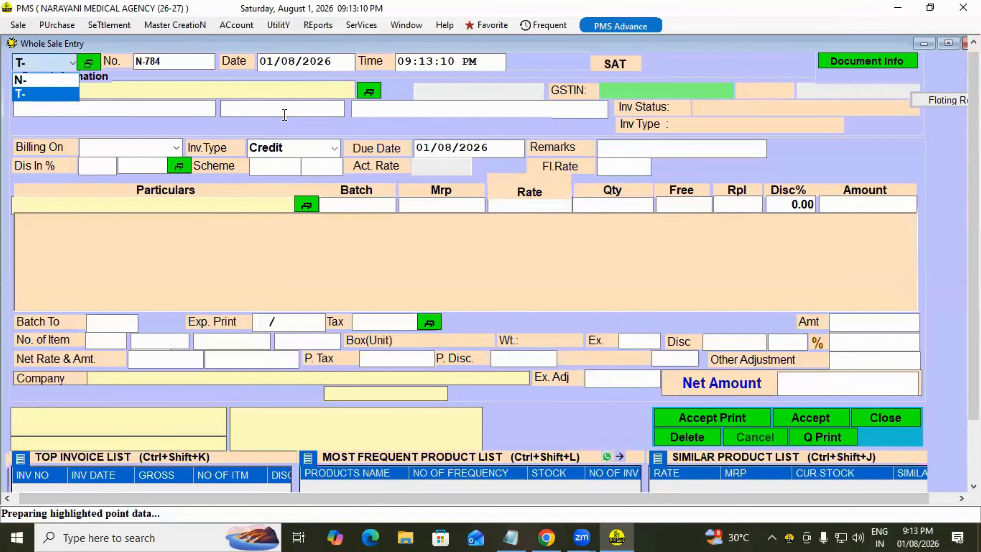
pyautogui.press('Up')
pyautogui.press('Down')
pyautogui.press('Up')
pyautogui.press('Down')
pyautogui.press('Up')
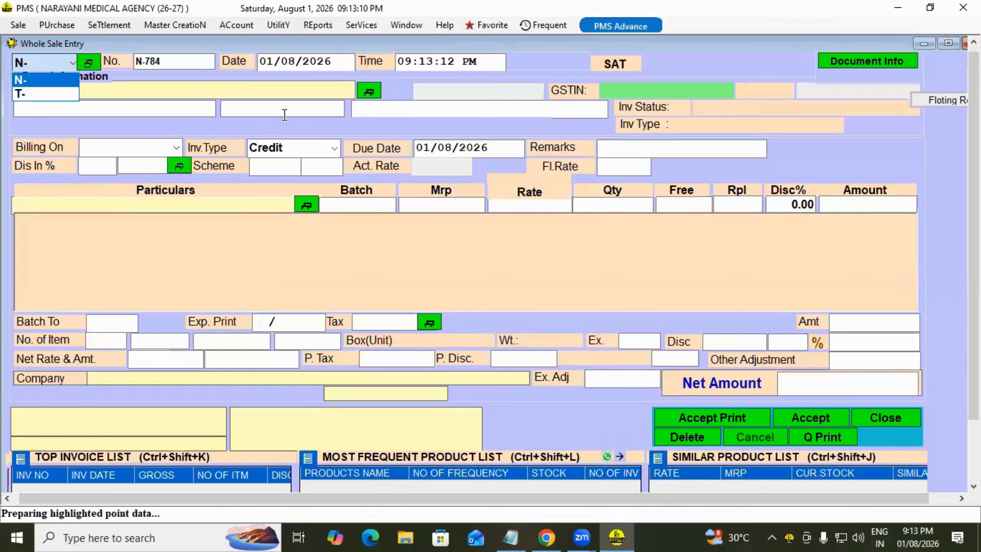
pyautogui.press('Return')
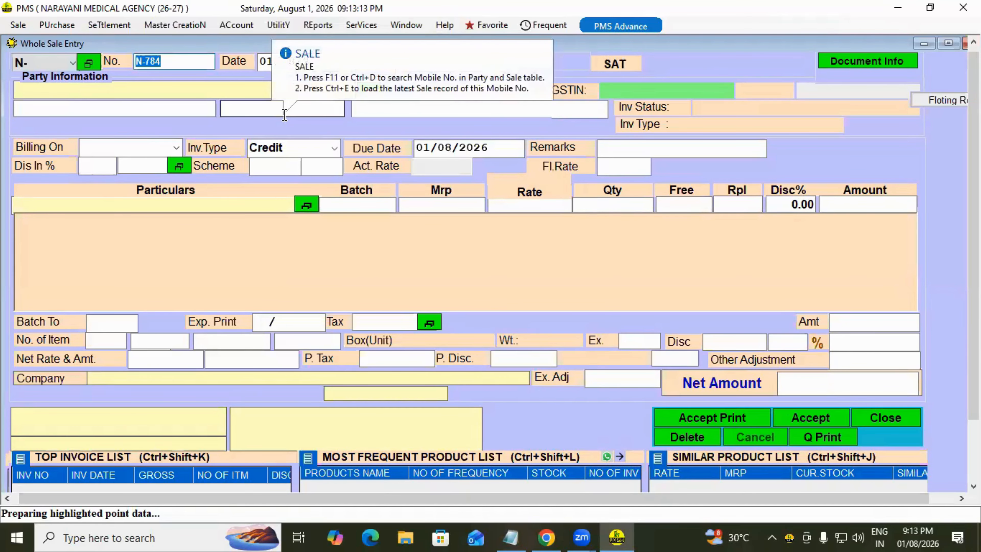
pyautogui.press('Return')
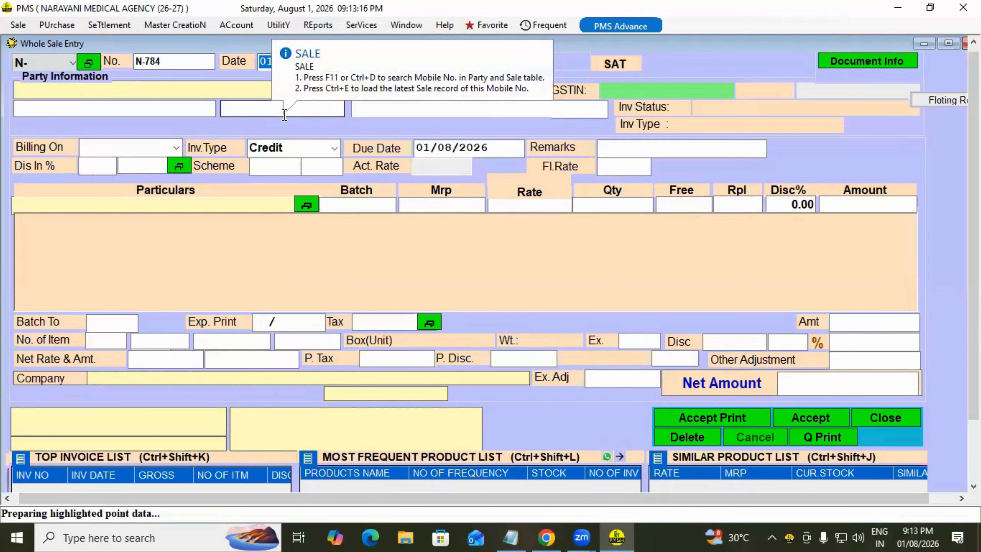
pyautogui.press('Return')
pyautogui.press('Escape')
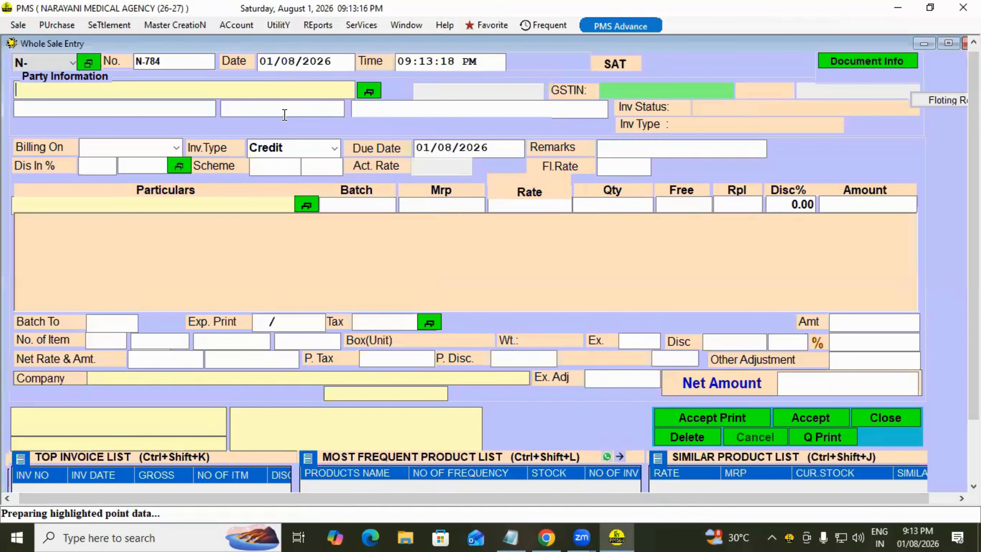
# Step: Open the Bill Series master and load the N- series record from the series list
pyautogui.click(181, 26)
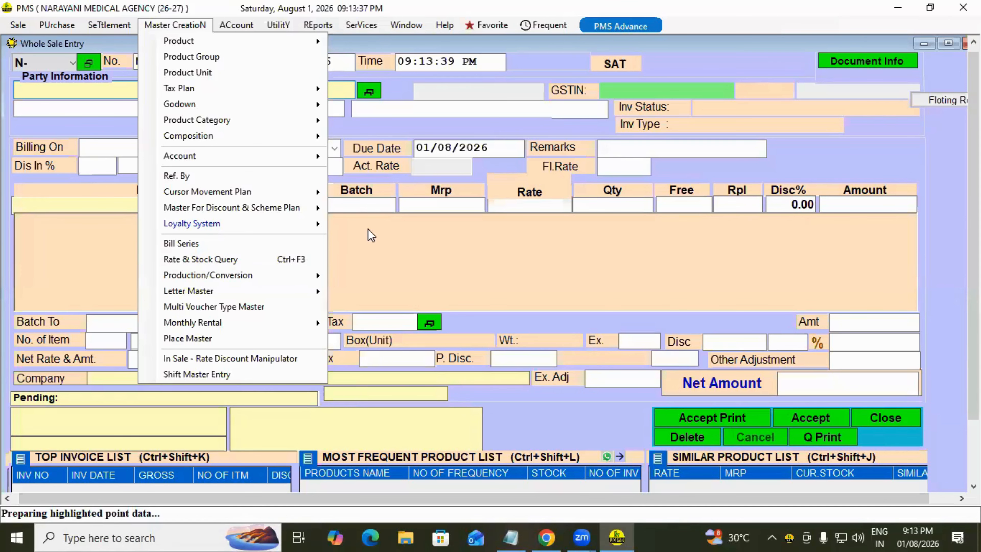
pyautogui.click(245, 248)
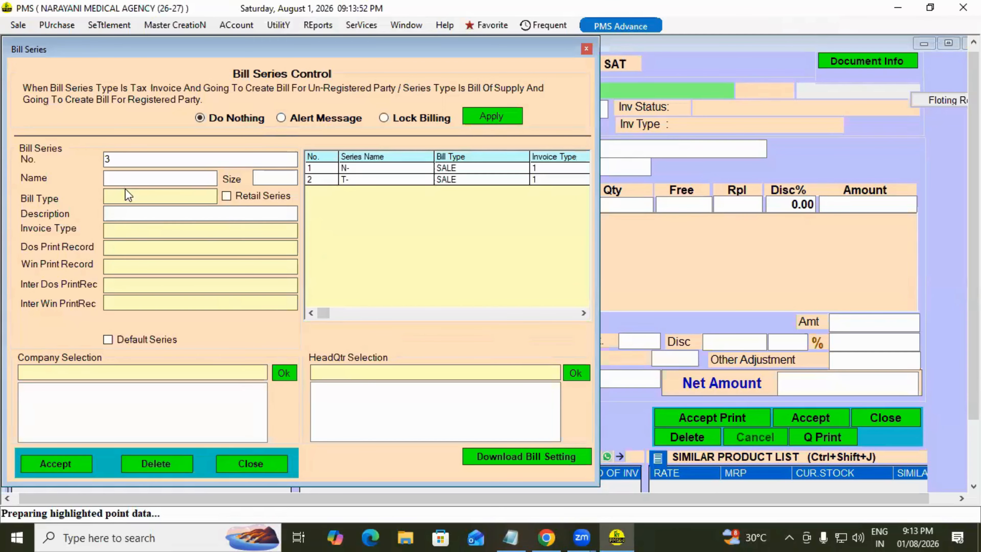
pyautogui.click(359, 179)
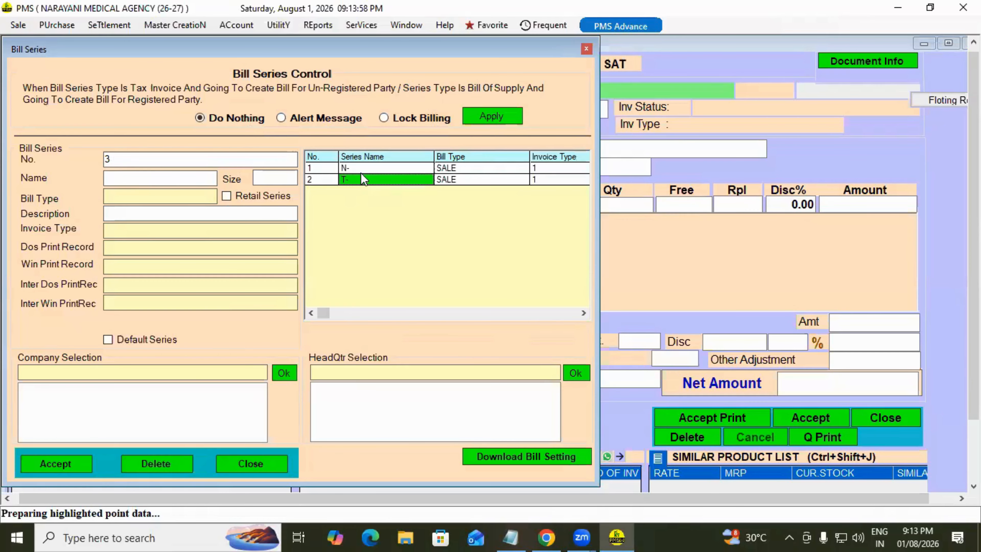
pyautogui.click(358, 168)
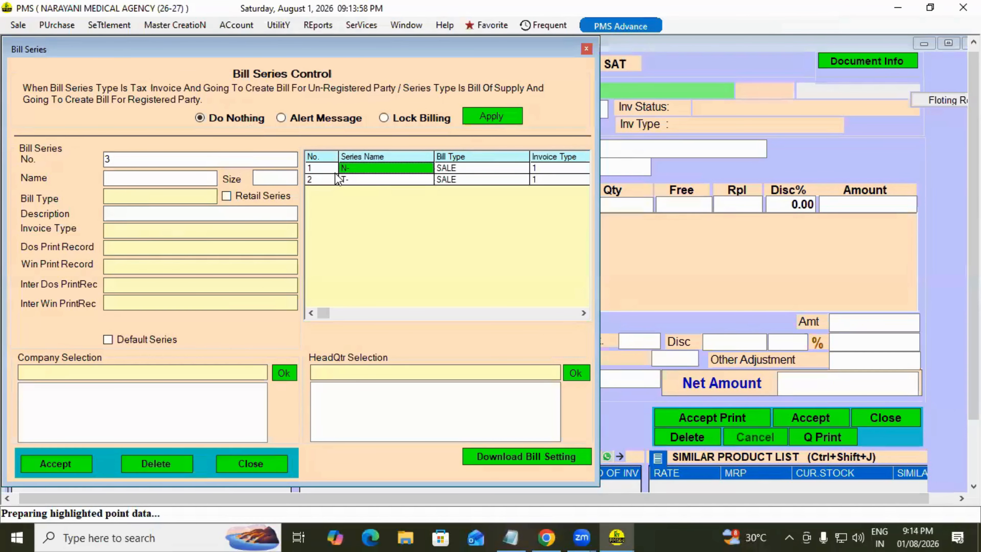
pyautogui.press('Return')
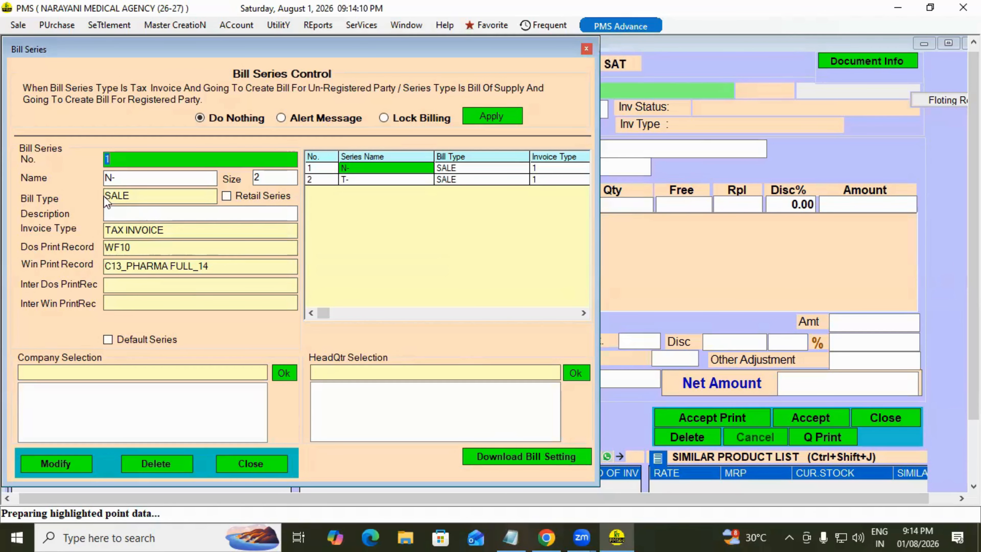
# Step: Review the invoice type, bill type and DOS print record of the N- series, then close the bill series master
pyautogui.click(174, 236)
pyautogui.click(163, 198)
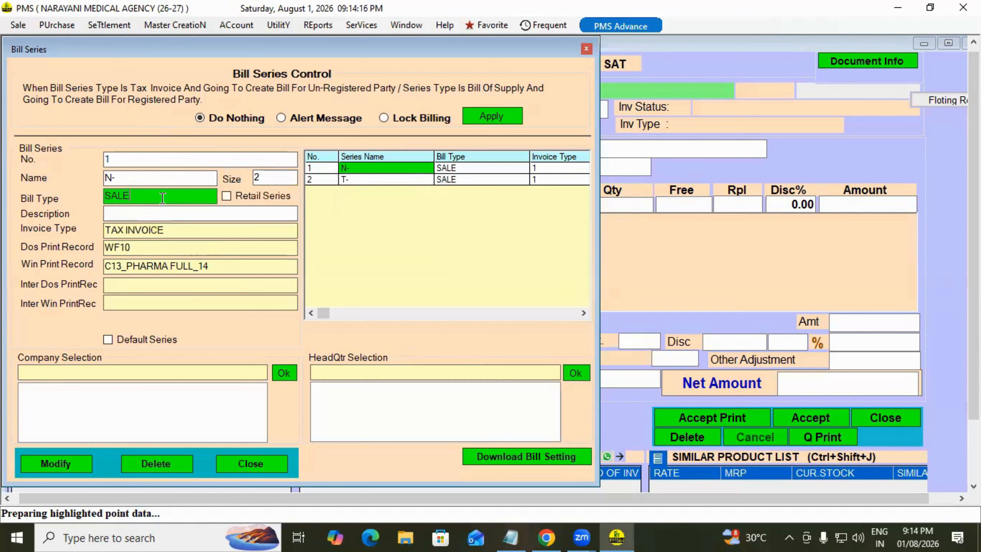
pyautogui.click(198, 247)
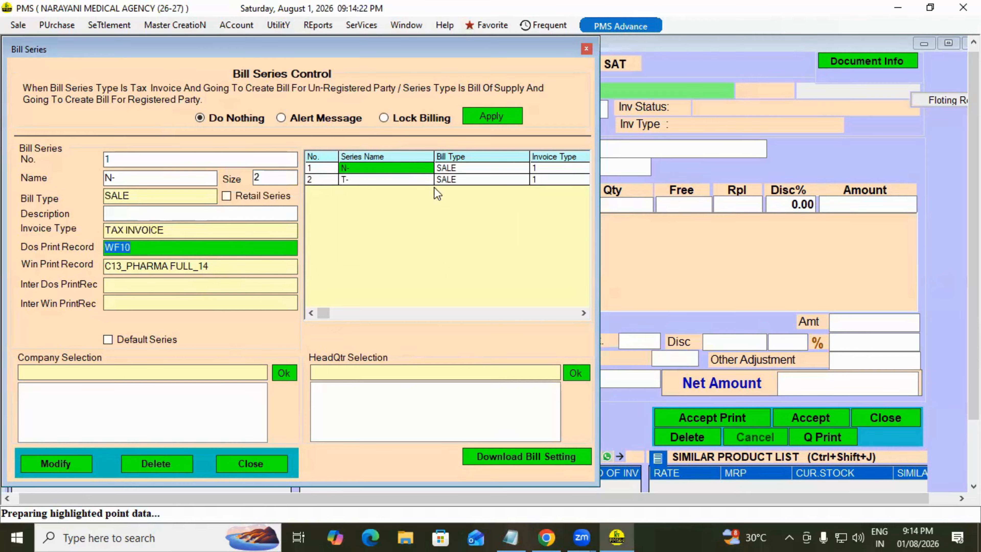
pyautogui.click(232, 464)
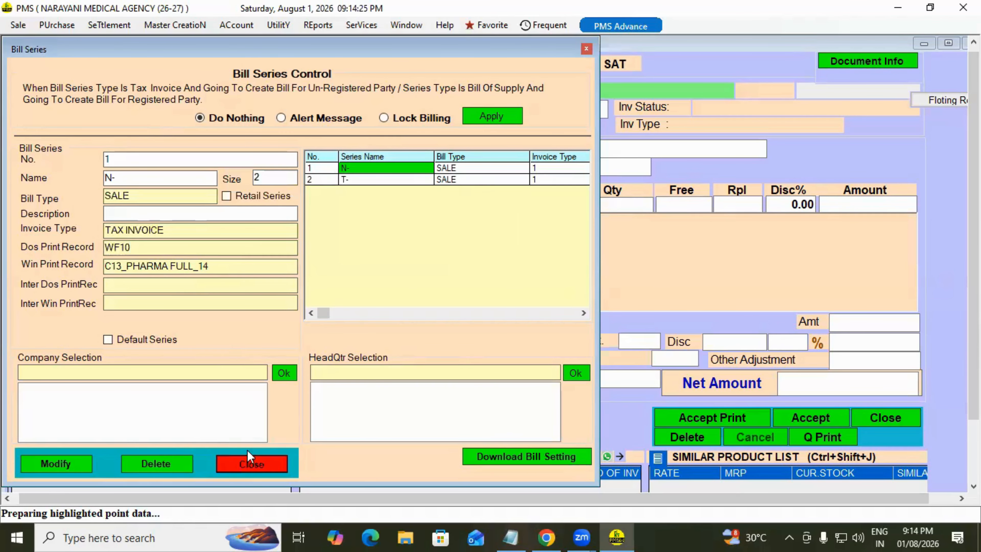
# Step: Load sale invoice N-783 and confirm modify-and-print to bring up its print options
pyautogui.click(166, 60)
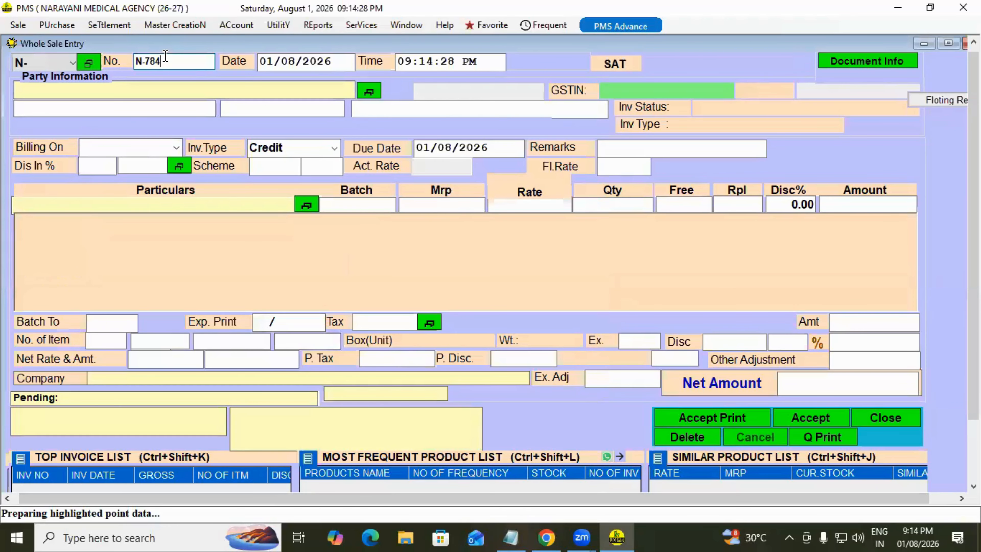
pyautogui.press('BackSpace')
pyautogui.write('3')
pyautogui.press('Return')
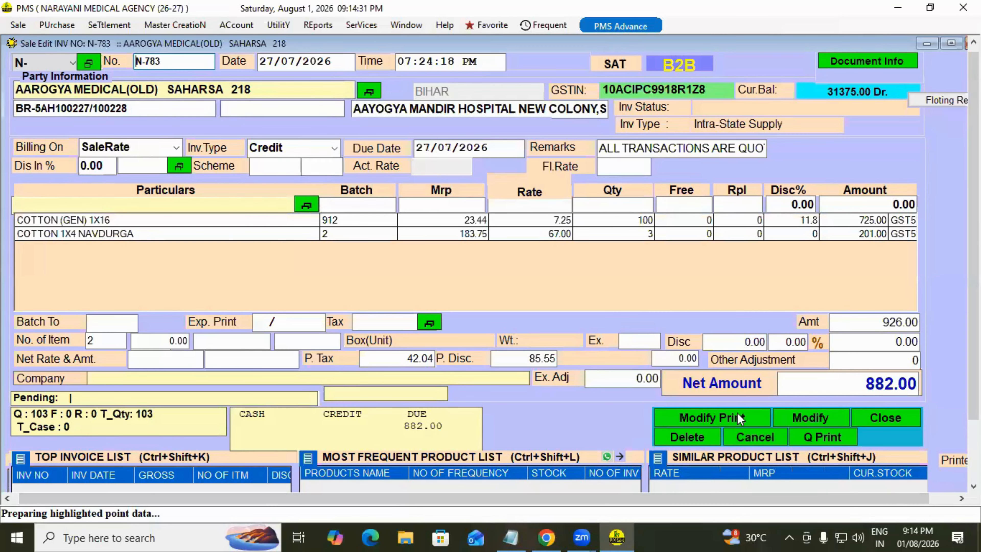
pyautogui.click(713, 418)
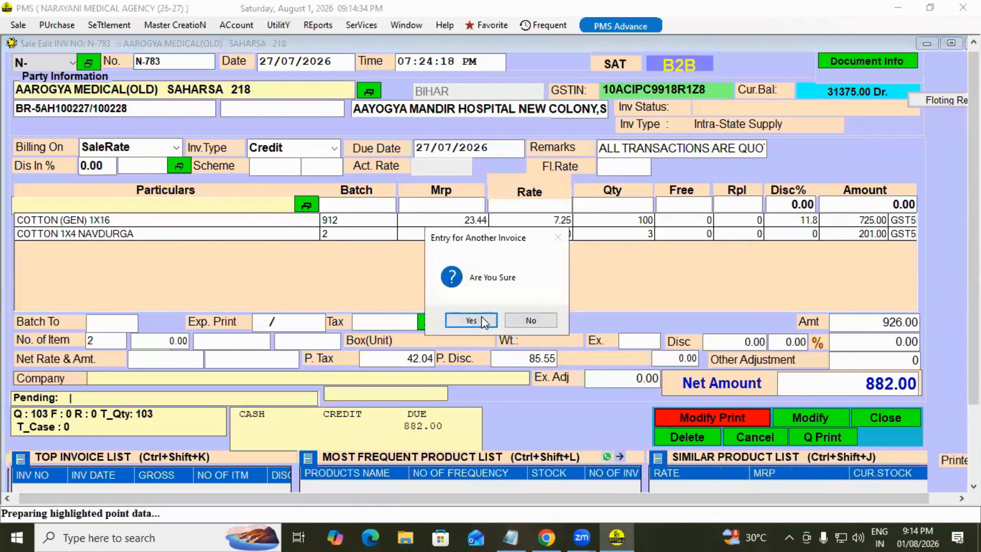
pyautogui.click(482, 317)
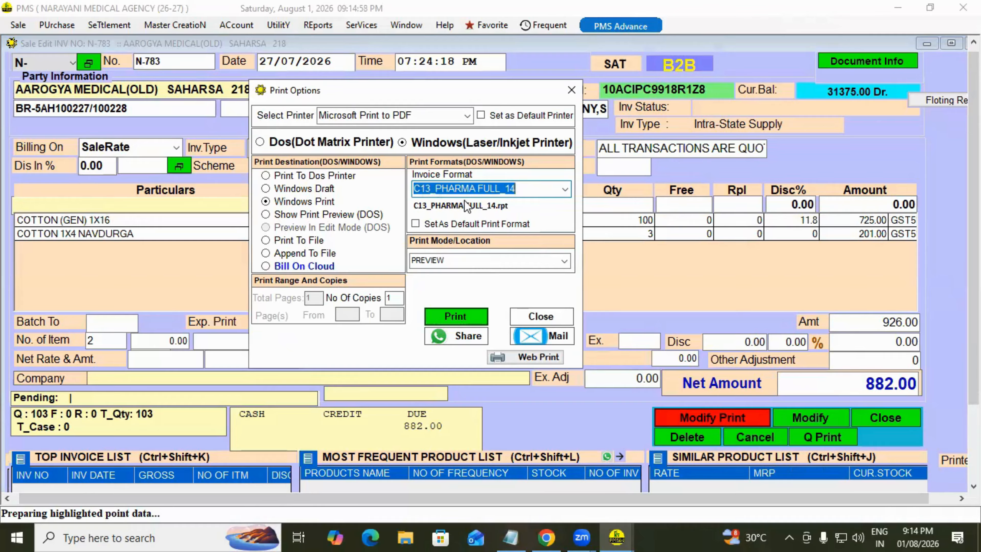
# Step: Switch the print destination to the DOS printer, check the available invoice formats, and close the print options without printing
pyautogui.click(266, 176)
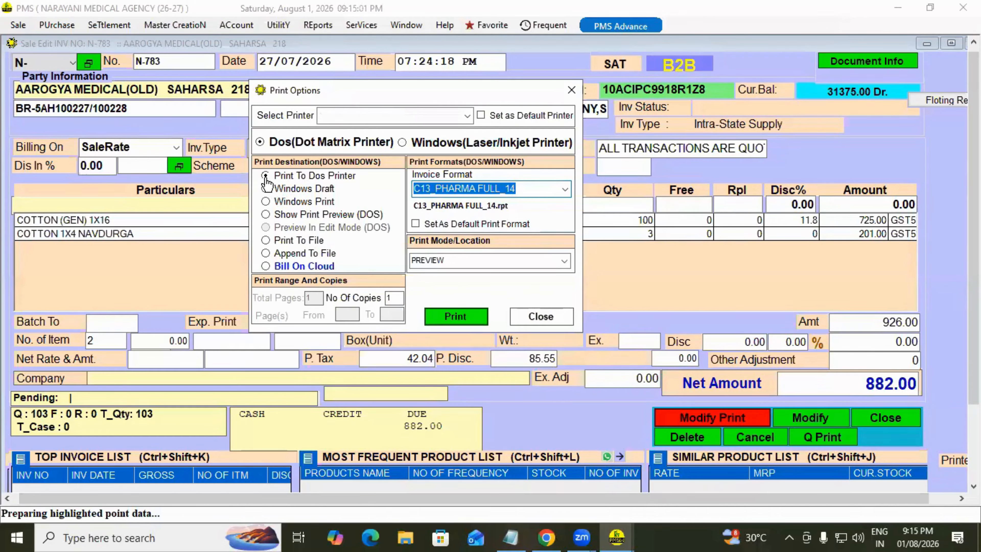
pyautogui.click(566, 190)
pyautogui.click(565, 191)
pyautogui.click(565, 190)
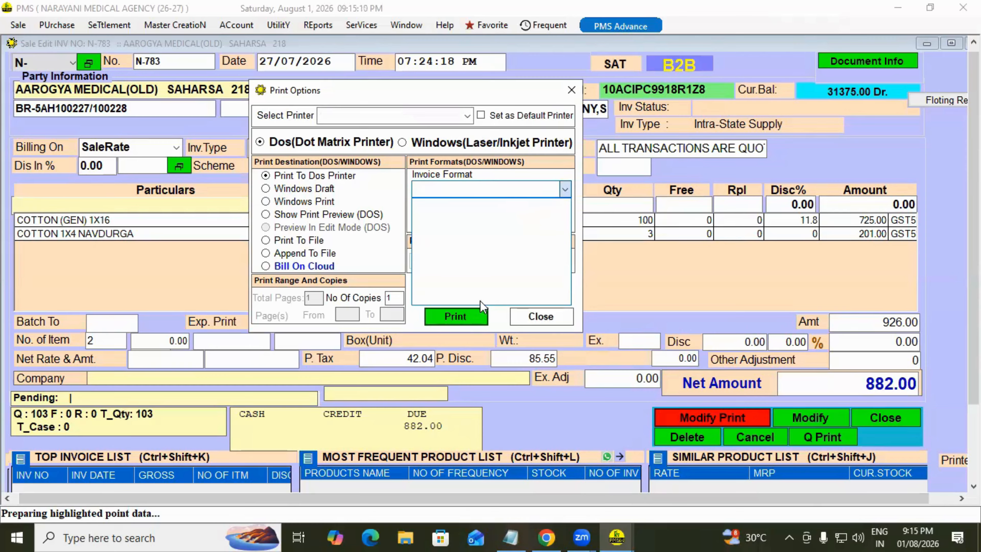
pyautogui.click(275, 205)
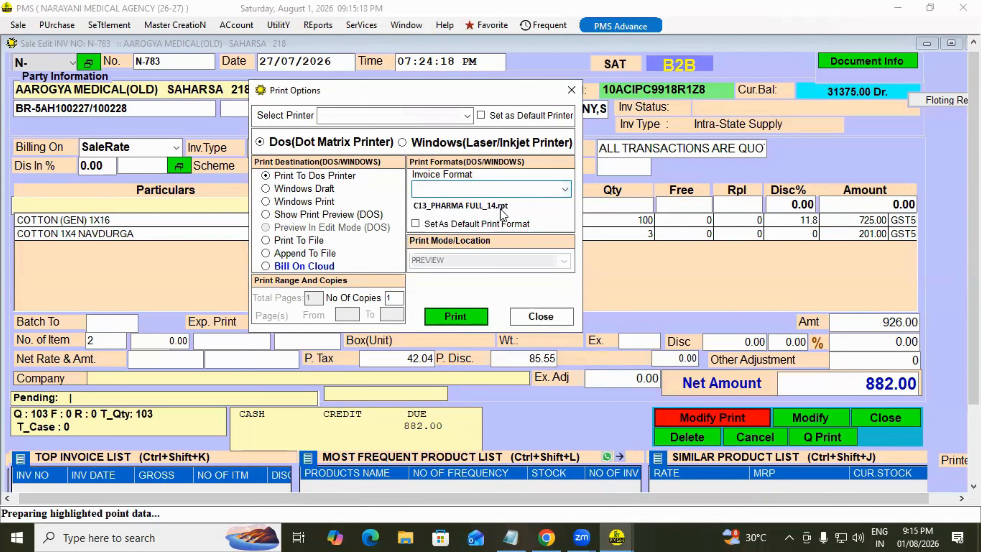
pyautogui.click(565, 190)
pyautogui.click(565, 190)
pyautogui.click(541, 316)
# Step: Bring up the print options of invoice N-783 again to check the default Windows format, then close them without printing
pyautogui.click(687, 416)
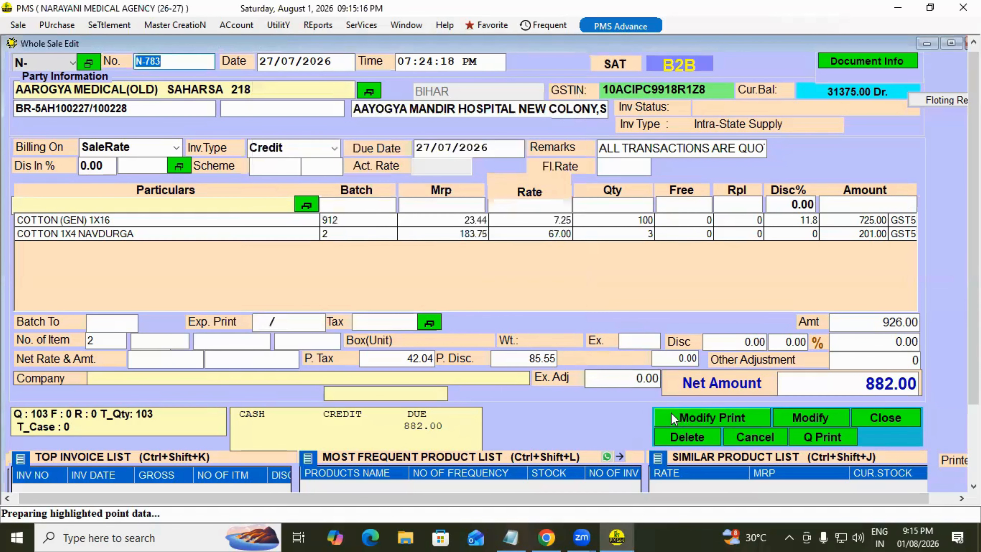
pyautogui.click(471, 320)
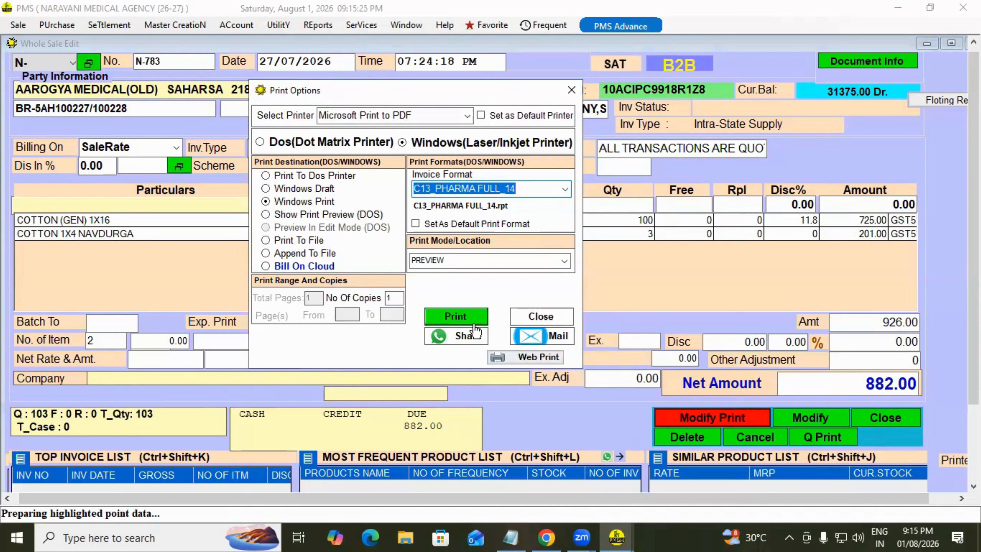
pyautogui.click(537, 320)
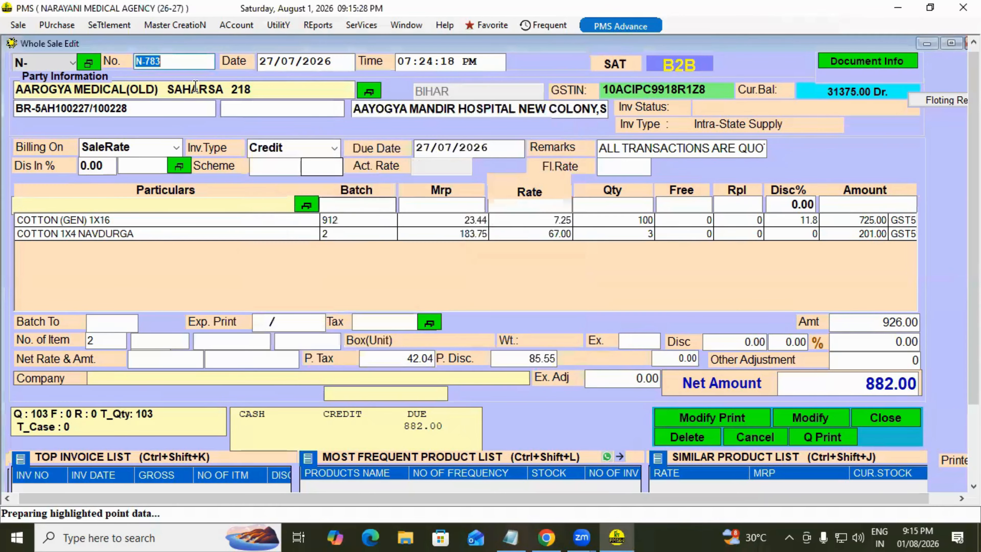
# Step: Reopen the Bill Series master to look over its blank new-series entry, then close it without saving
pyautogui.click(175, 25)
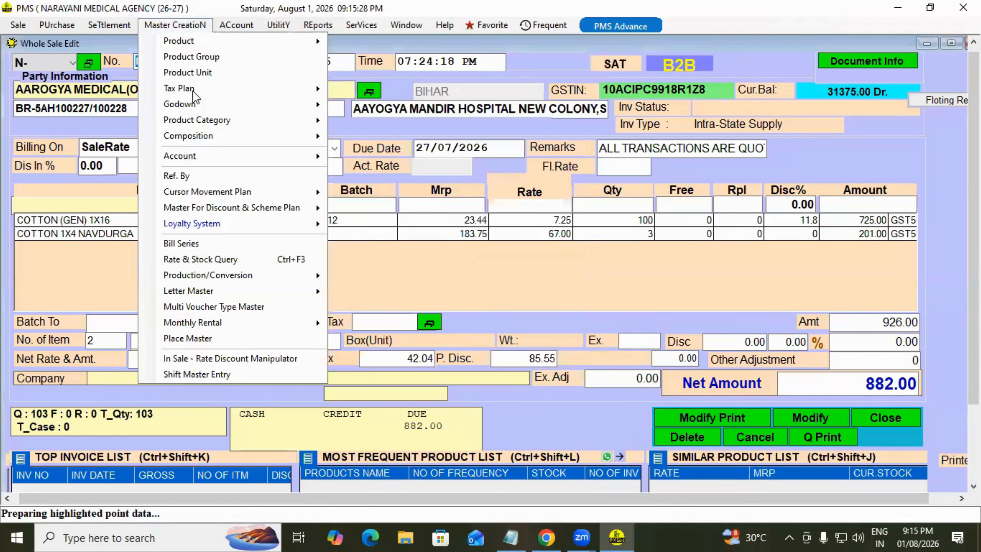
pyautogui.click(215, 245)
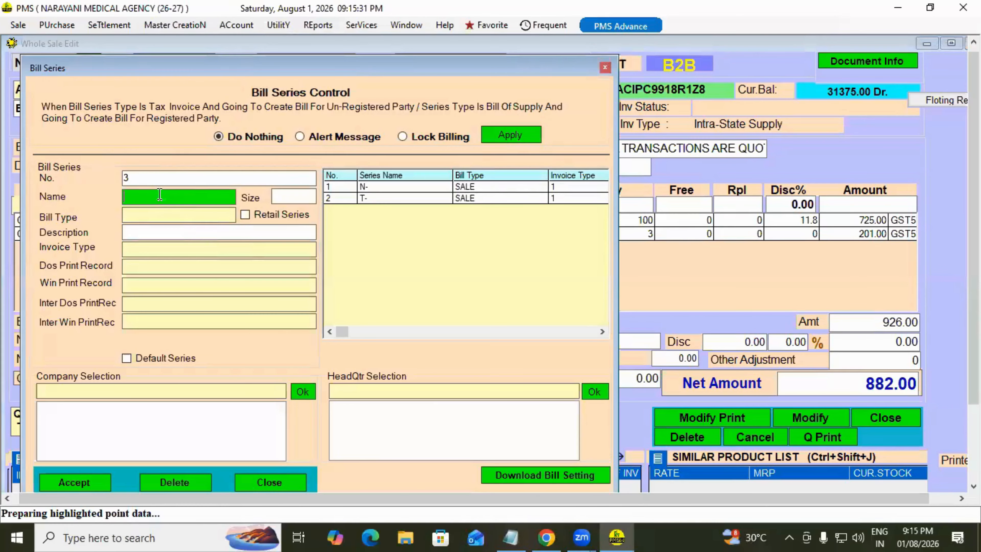
pyautogui.moveTo(143, 185)
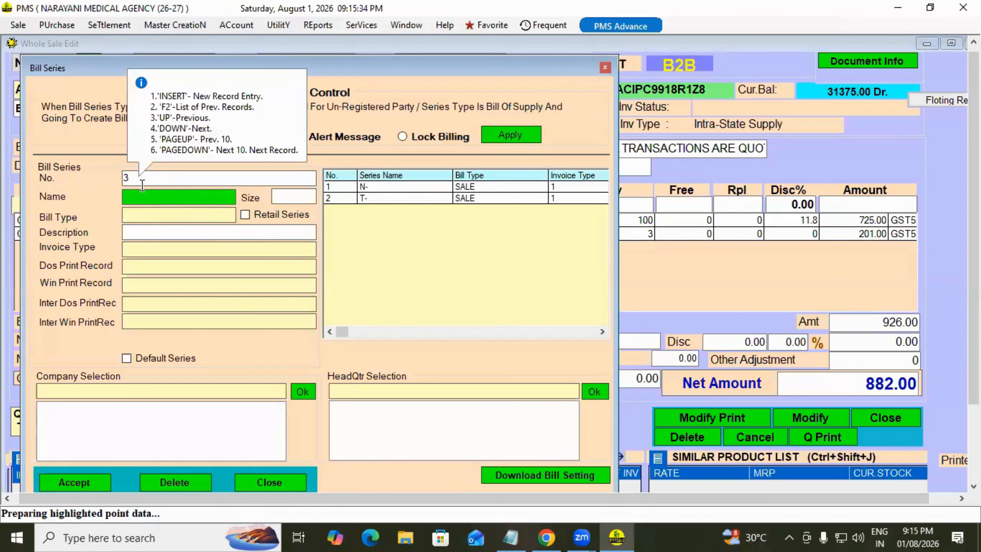
pyautogui.click(143, 182)
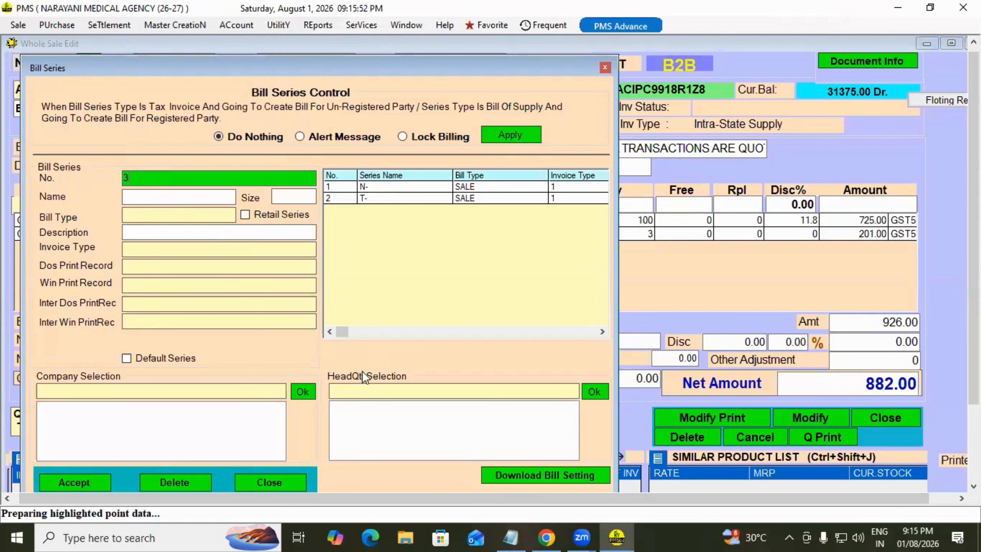
pyautogui.click(605, 66)
# Step: Open the stock and rate query and check the batch stock and rates of ABGEL EXPORT-70CM in its product list
pyautogui.click(166, 30)
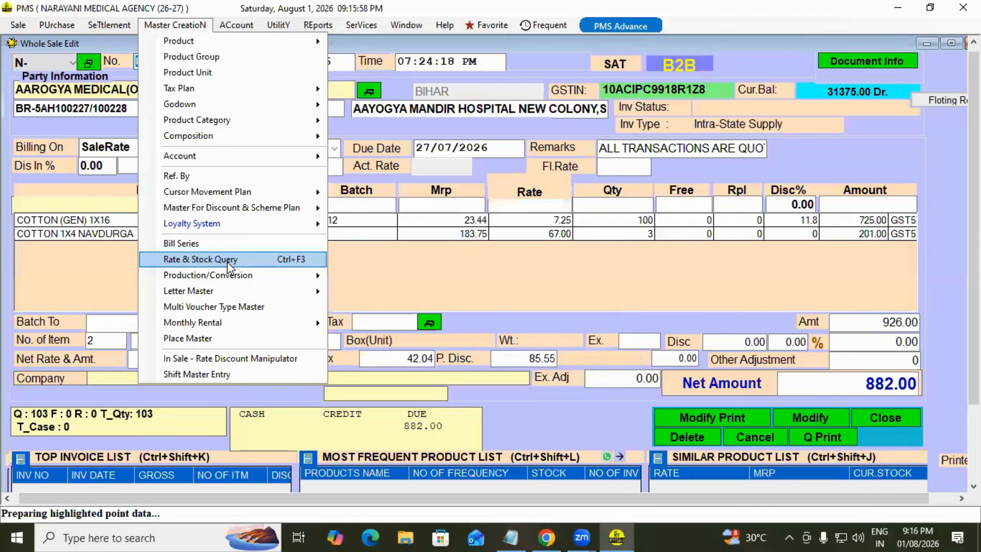
pyautogui.click(410, 268)
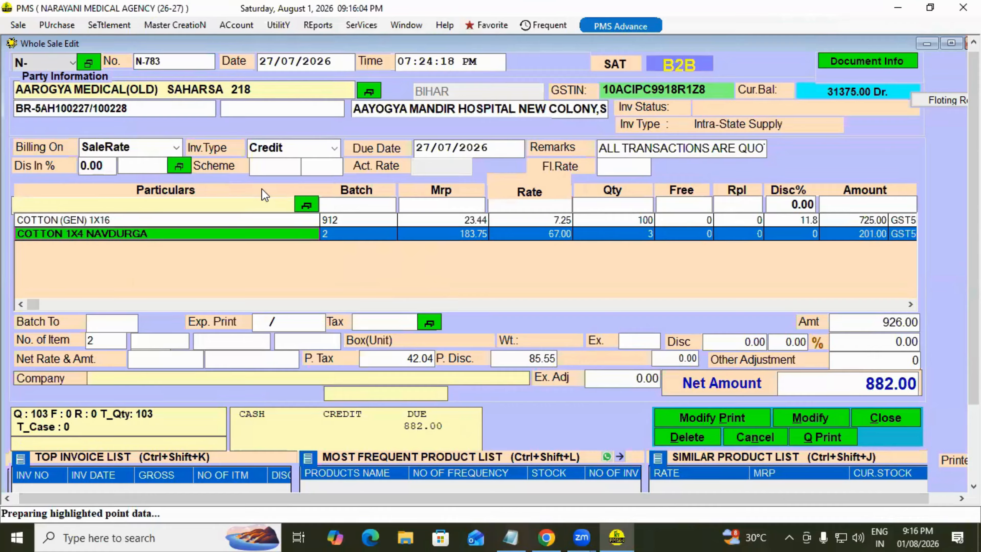
pyautogui.press('F3')
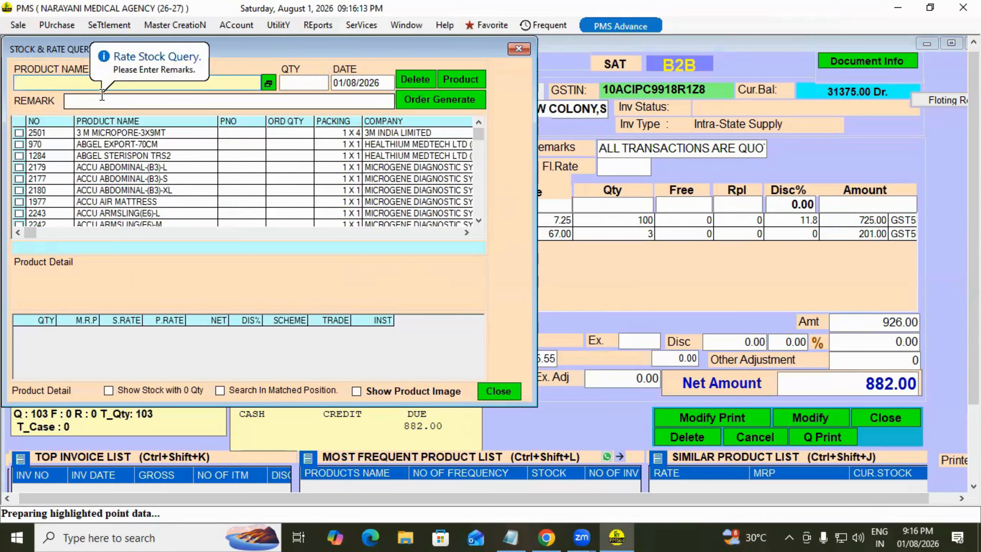
pyautogui.press('Return')
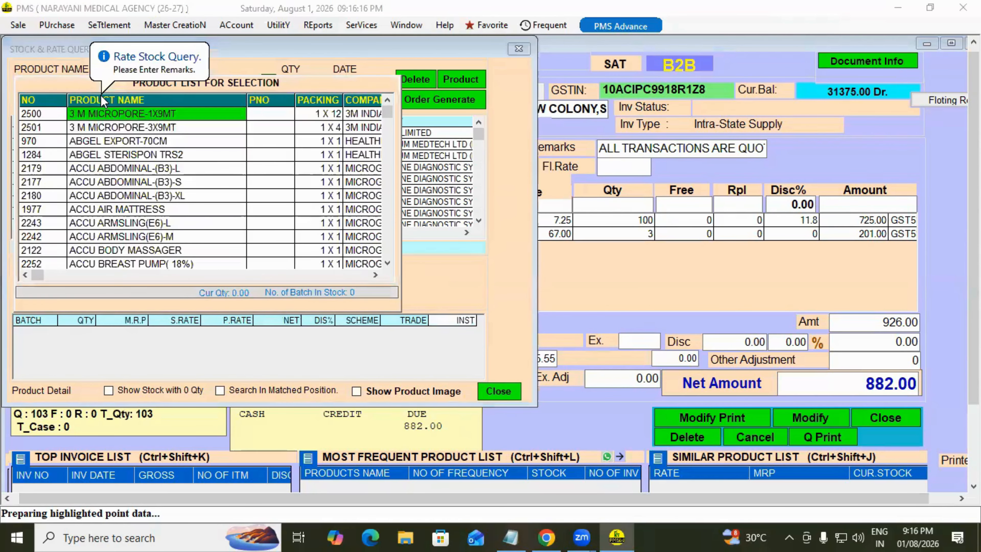
pyautogui.press('Down')
pyautogui.press('Down')
pyautogui.press('Down')
pyautogui.press('Down')
pyautogui.press('Up')
pyautogui.press('Up')
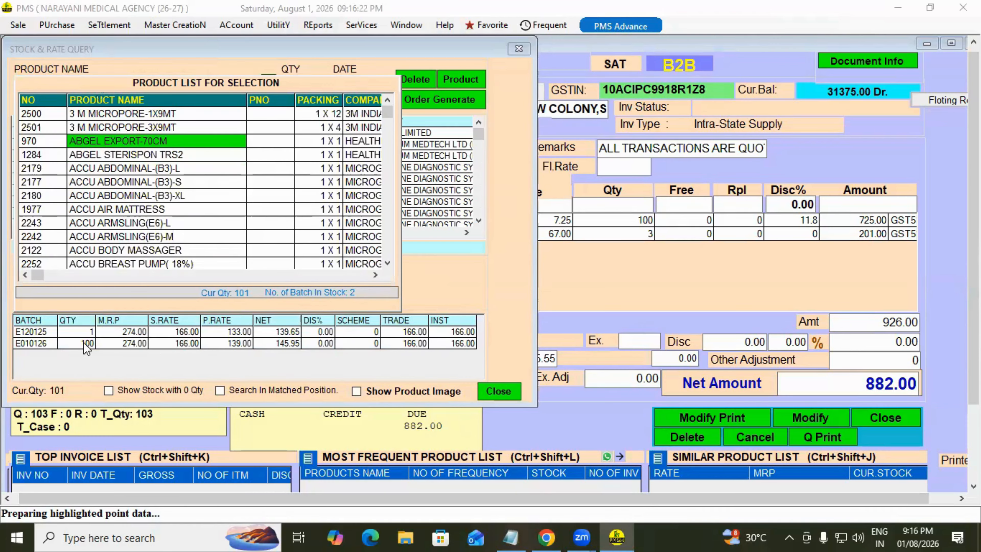
# Step: Select ACCU AIR MATTRESS in the product list to view its batch, stock and rate details
pyautogui.press('Down')
pyautogui.press('Down')
pyautogui.press('Down')
pyautogui.press('Down')
pyautogui.press('Down')
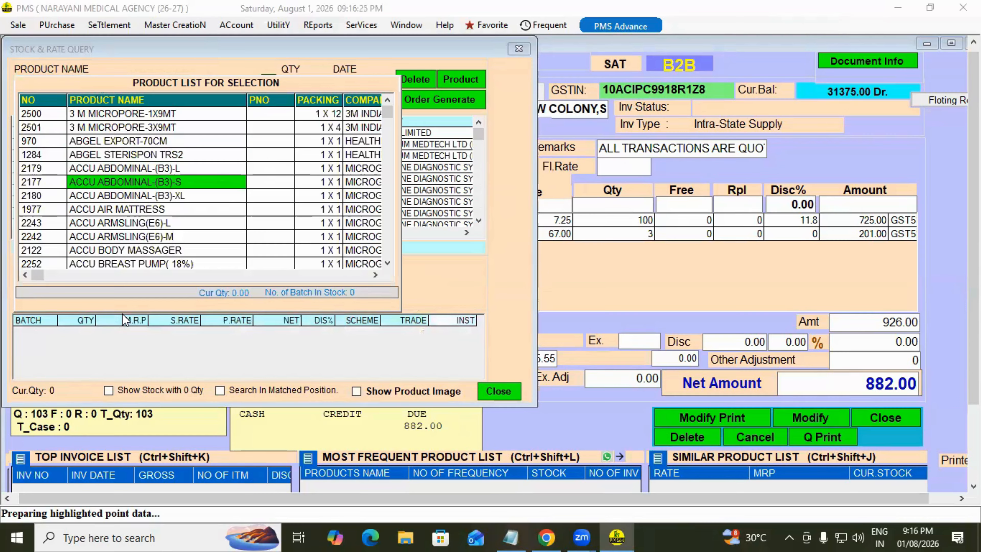
pyautogui.press('Down')
pyautogui.press('Up')
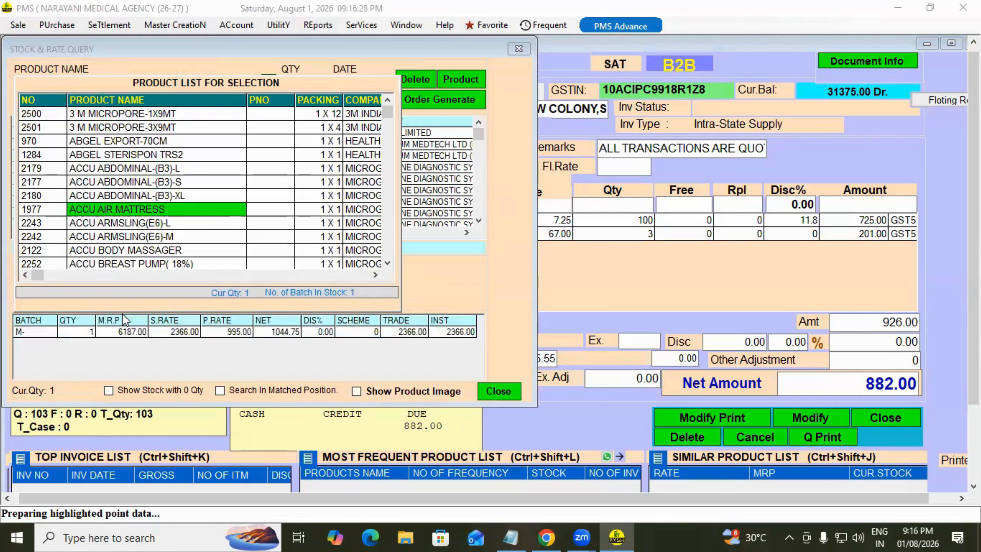
pyautogui.press('Return')
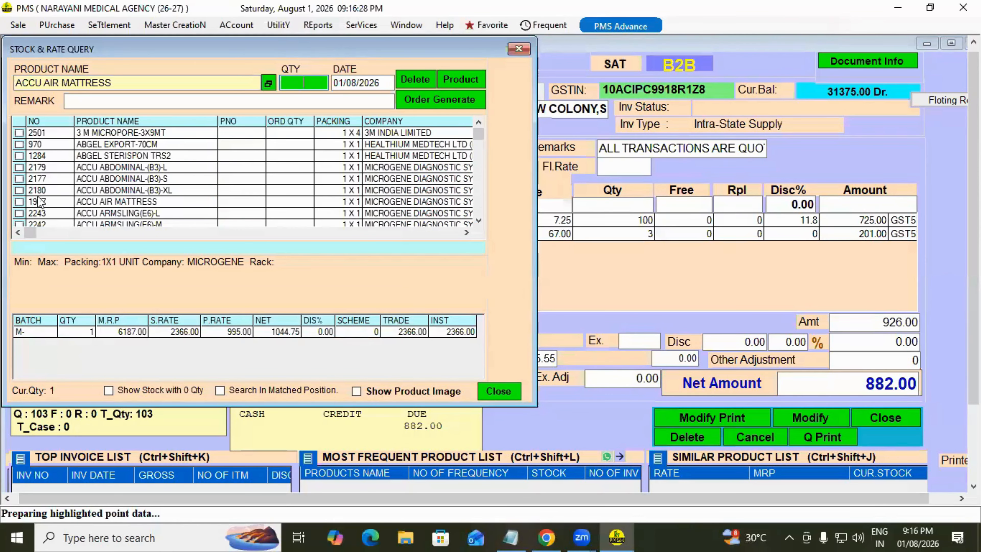
# Step: Go through the ACCU products in the query grid to compare their batch stock and rates
pyautogui.click(39, 180)
pyautogui.press('Down')
pyautogui.press('Down')
pyautogui.press('Down')
pyautogui.press('Down')
pyautogui.press('Down')
pyautogui.press('Down')
pyautogui.press('Down')
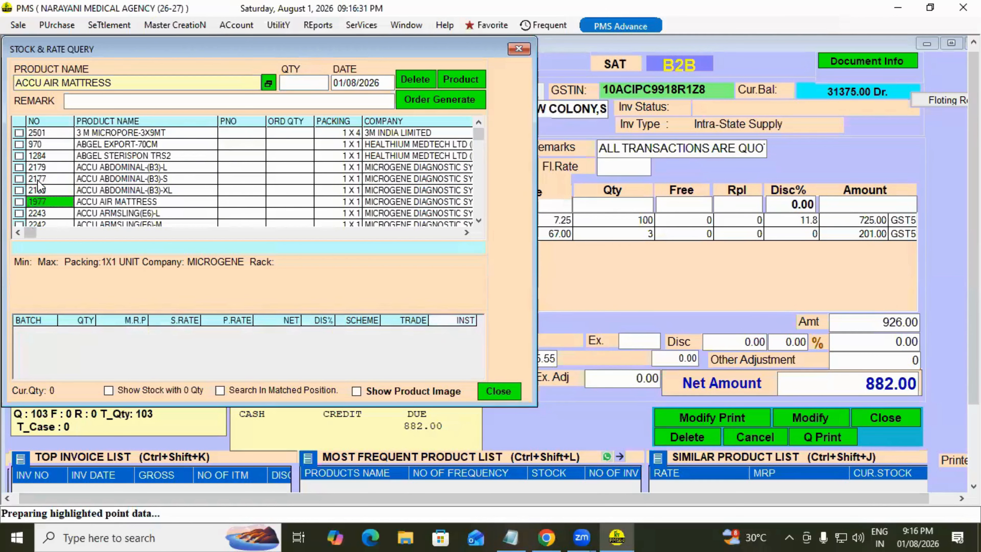
pyautogui.press('Down')
pyautogui.press('Down')
pyautogui.press('Up')
pyautogui.press('Up')
pyautogui.press('Up')
pyautogui.press('Up')
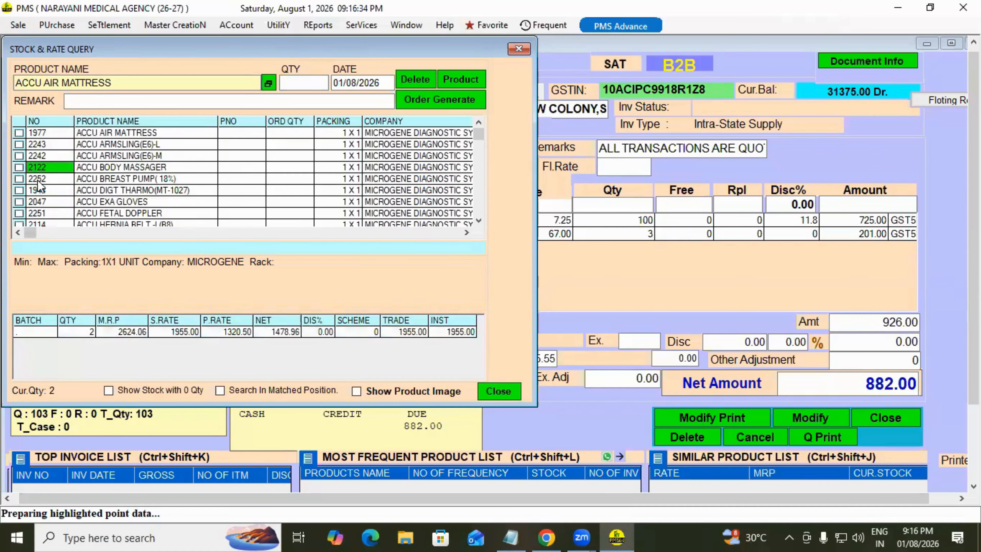
# Step: Review stock for the INVISION MEDISCIENCES products at the beginning of the query grid
pyautogui.press('Home')
pyautogui.press('Down')
pyautogui.press('Down')
pyautogui.press('Down')
pyautogui.press('Down')
pyautogui.press('Down')
pyautogui.press('Down')
pyautogui.press('Down')
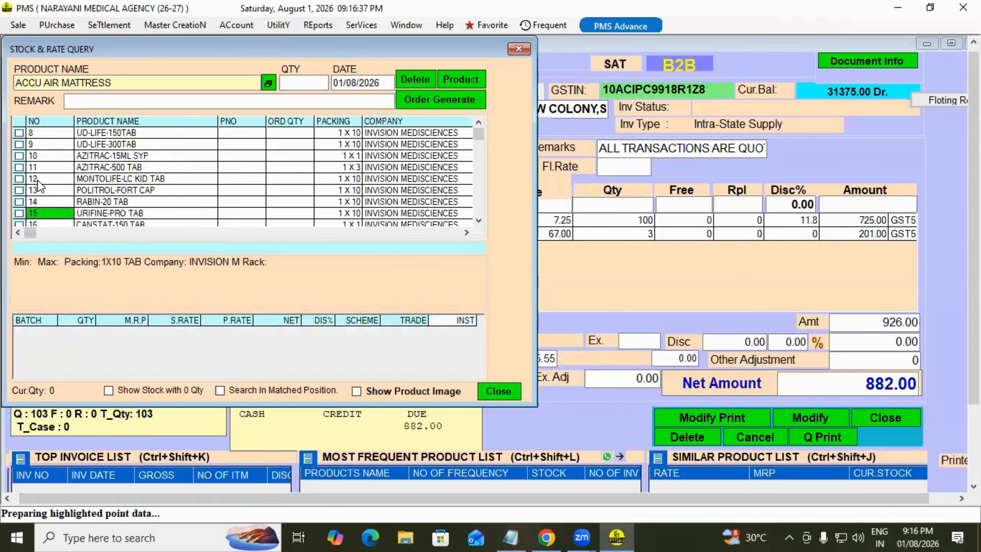
pyautogui.scroll(-2, 38, 180)
pyautogui.click(38, 180)
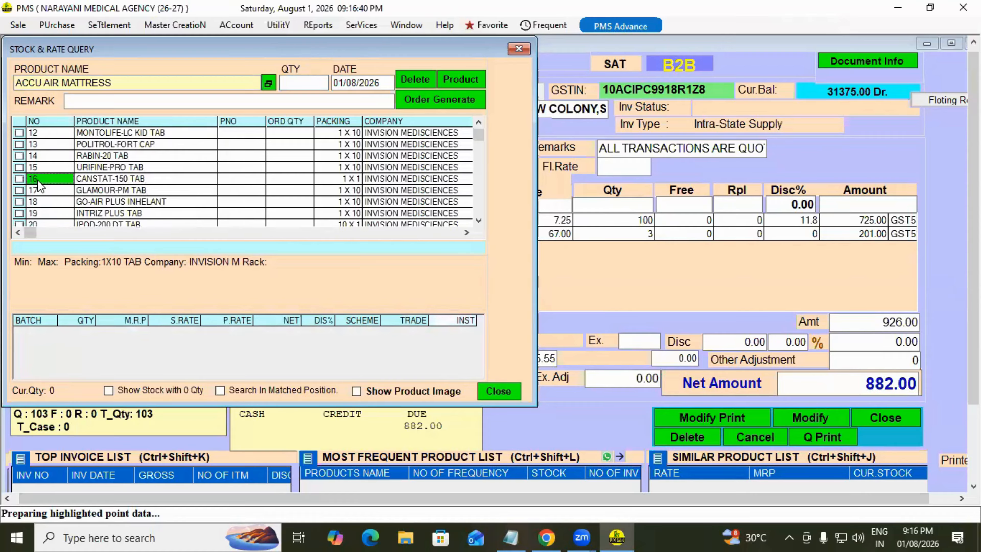
# Step: Try to generate an order for a quantity of 12 with no product chosen
pyautogui.press('Home')
pyautogui.click(307, 83)
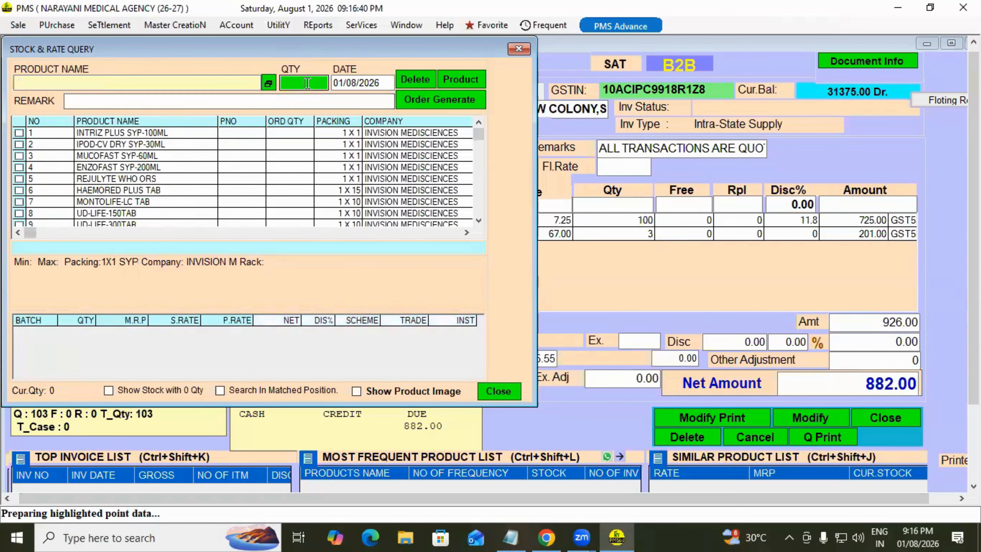
pyautogui.write('12')
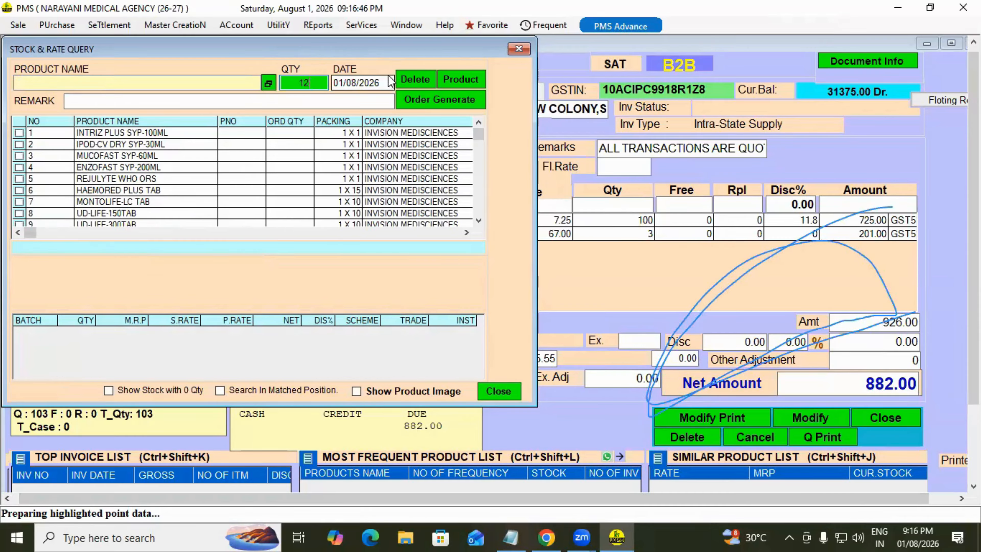
pyautogui.click(432, 97)
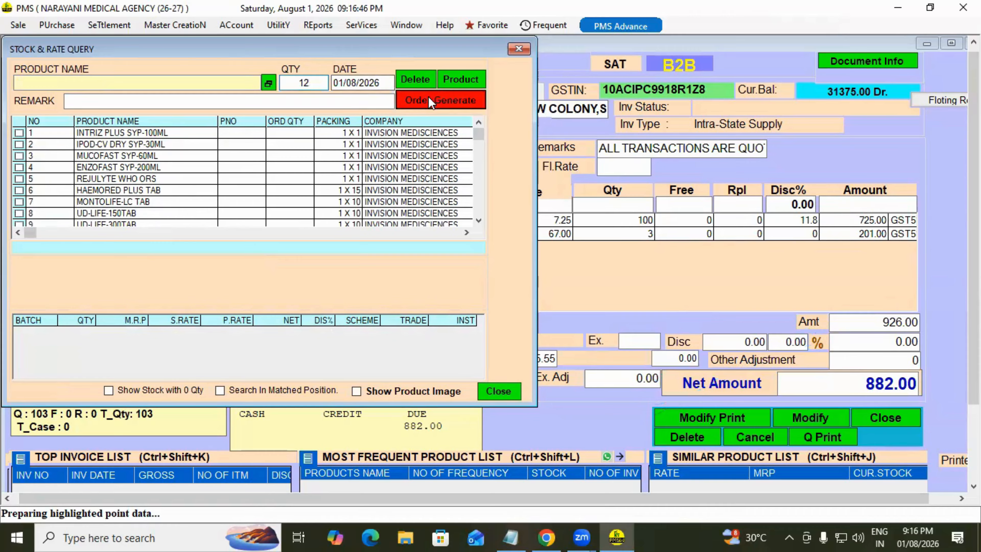
pyautogui.click(559, 322)
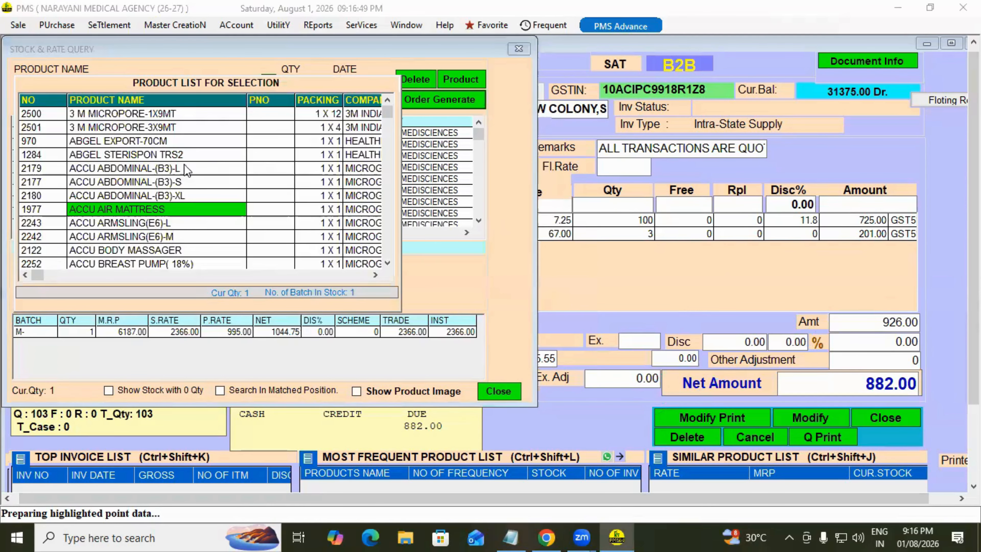
# Step: Choose ACCU ABDOMINAL-(B3)-S in the stock and rate query and record an order quantity of 15
pyautogui.press('Up')
pyautogui.press('Up')
pyautogui.press('Return')
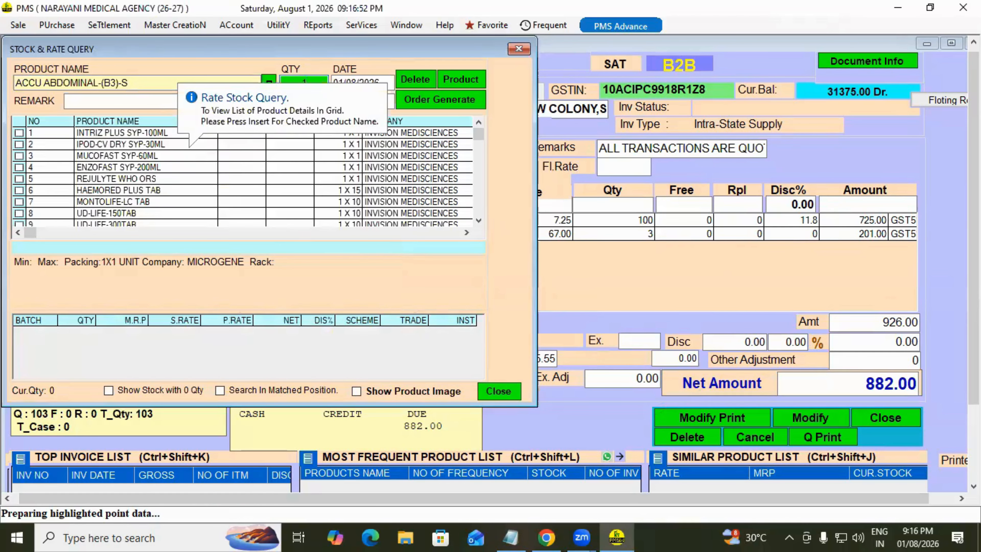
pyautogui.press('Down')
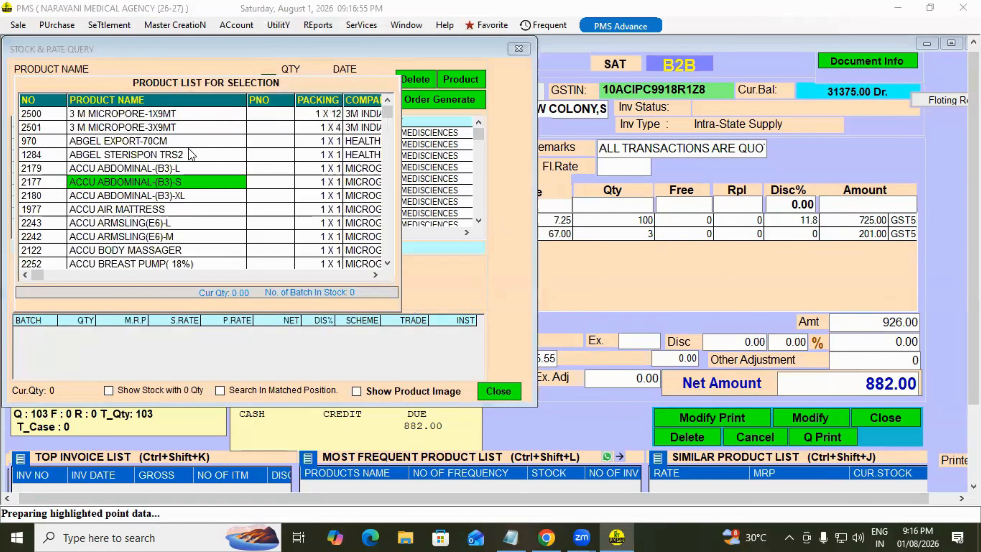
# Step: Record an order quantity of 20 for ACCU AIR MATTRESS and close the stock and rate query
pyautogui.press('Down')
pyautogui.press('Down')
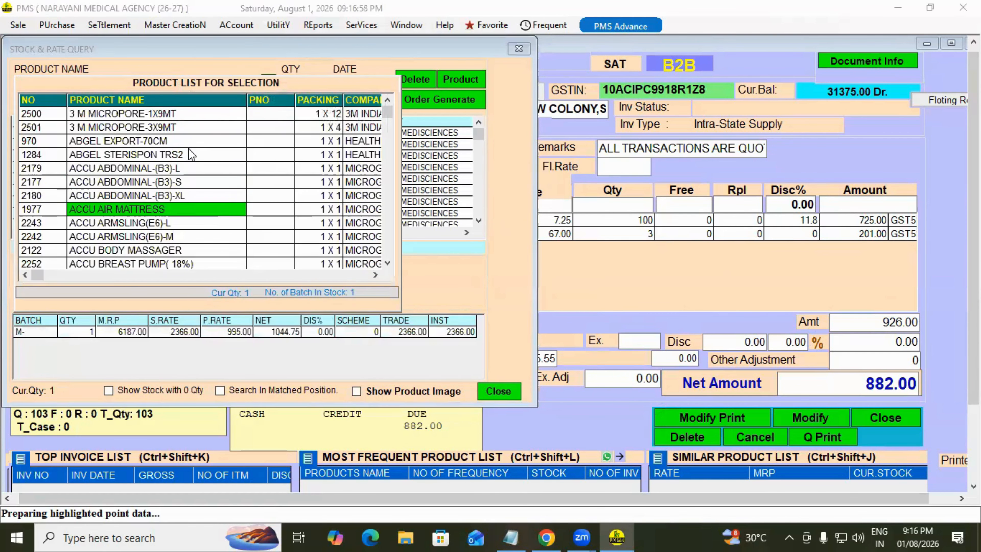
pyautogui.press('Return')
pyautogui.write('20')
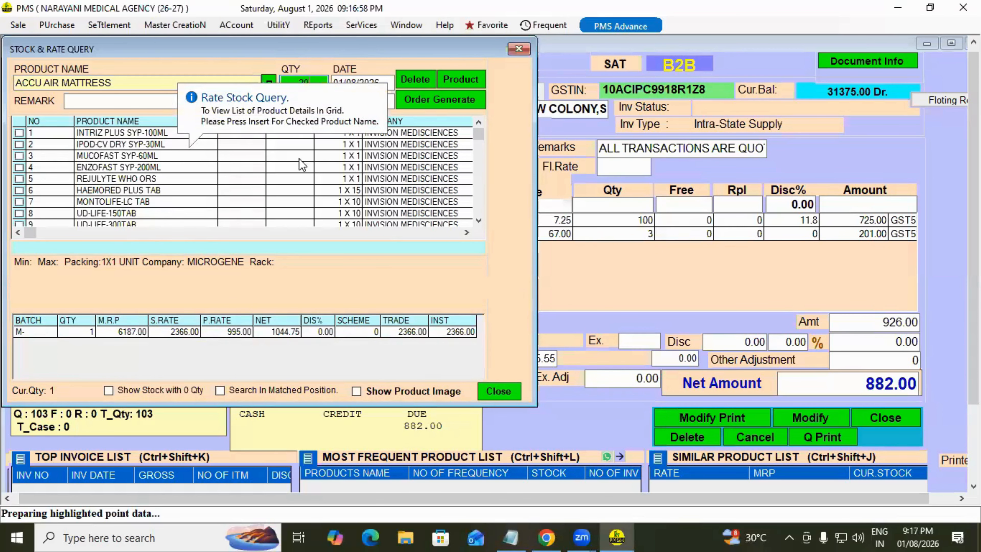
pyautogui.click(456, 101)
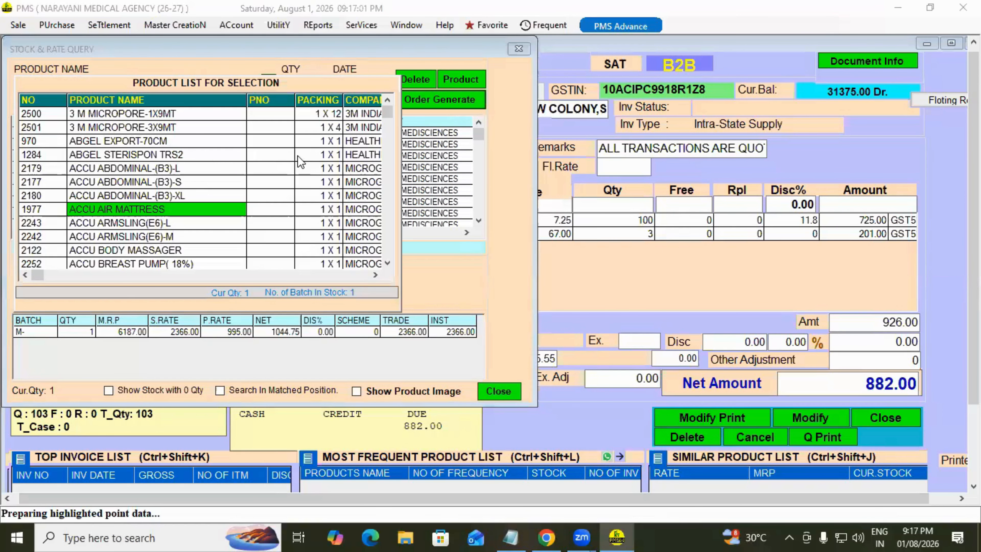
pyautogui.press('Escape')
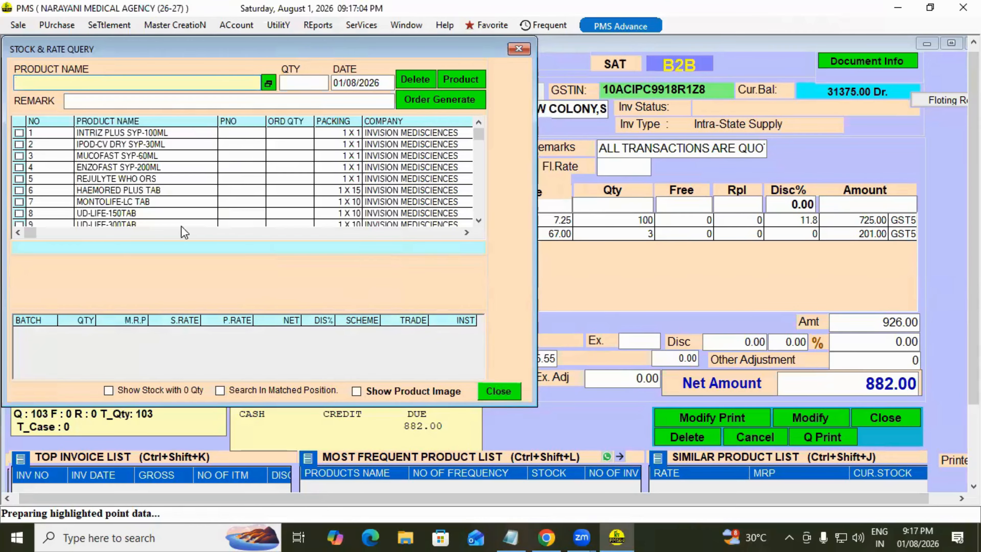
pyautogui.press('Escape')
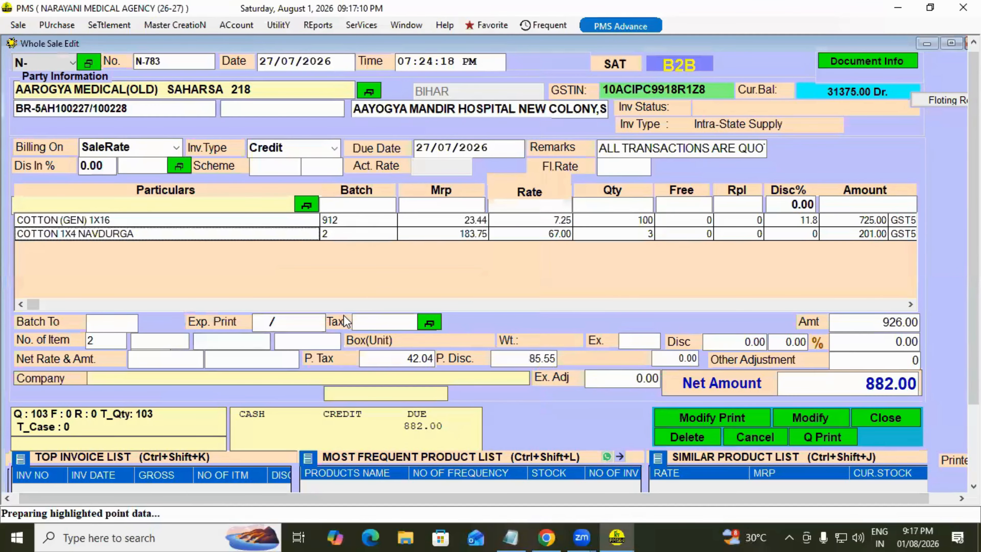
# Step: Pick SN 1741 MONO G 2-0, batch F250125P, as a new item line on invoice N-783
pyautogui.click(126, 204)
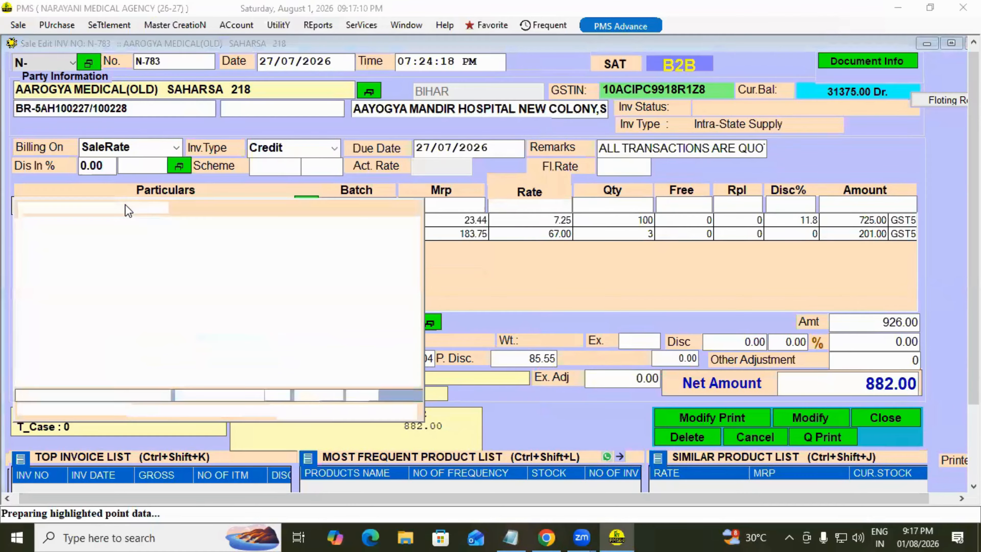
pyautogui.press('Down')
pyautogui.press('Down')
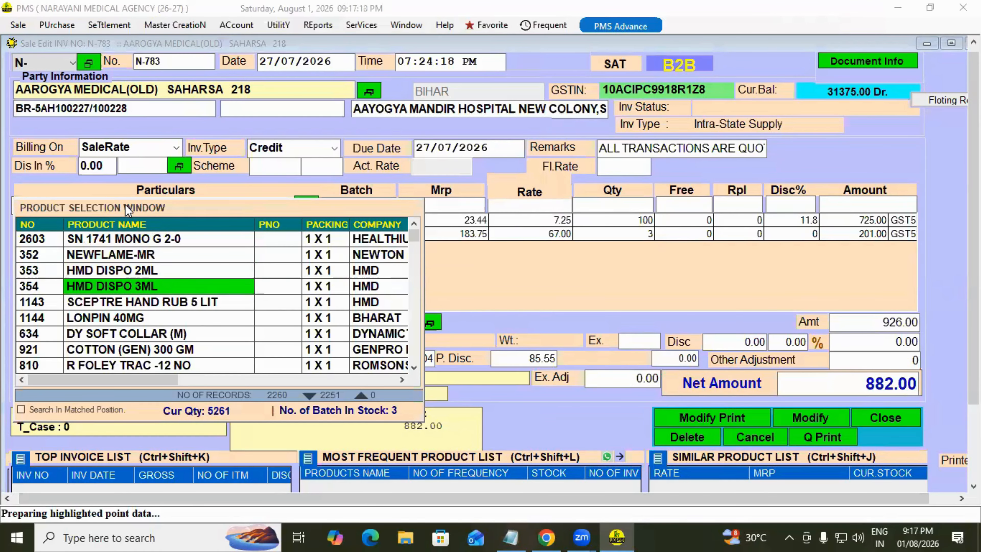
pyautogui.press('Up')
pyautogui.press('Up')
pyautogui.press('Up')
pyautogui.press('Return')
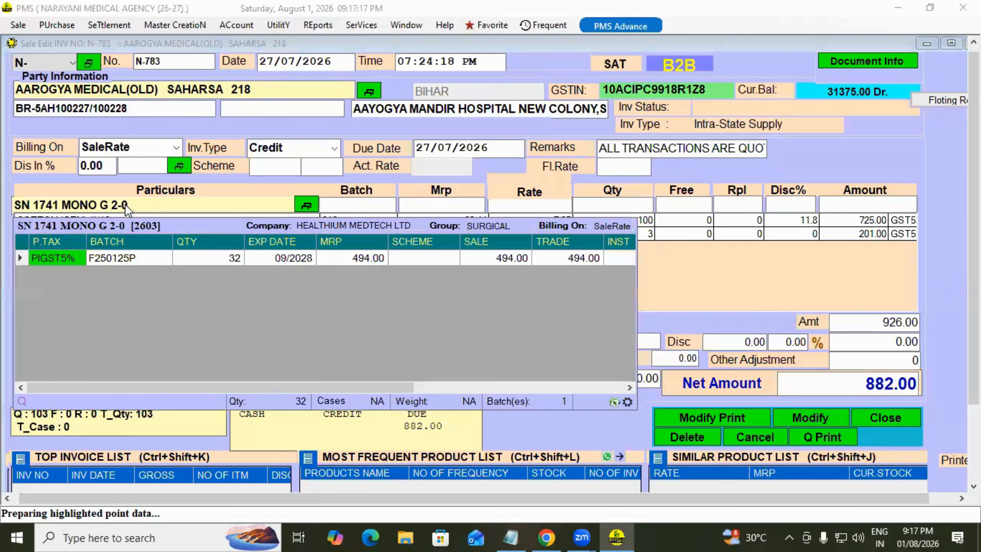
pyautogui.press('Return')
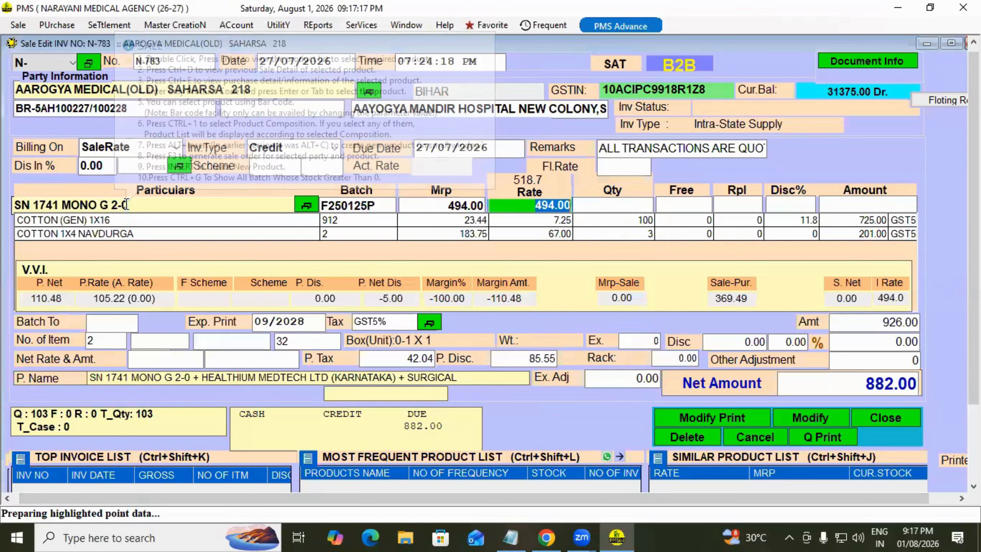
# Step: Keep the 494.00 rate, set the new line's quantity to 25, and check the item's available stock
pyautogui.press('Return')
pyautogui.write('2')
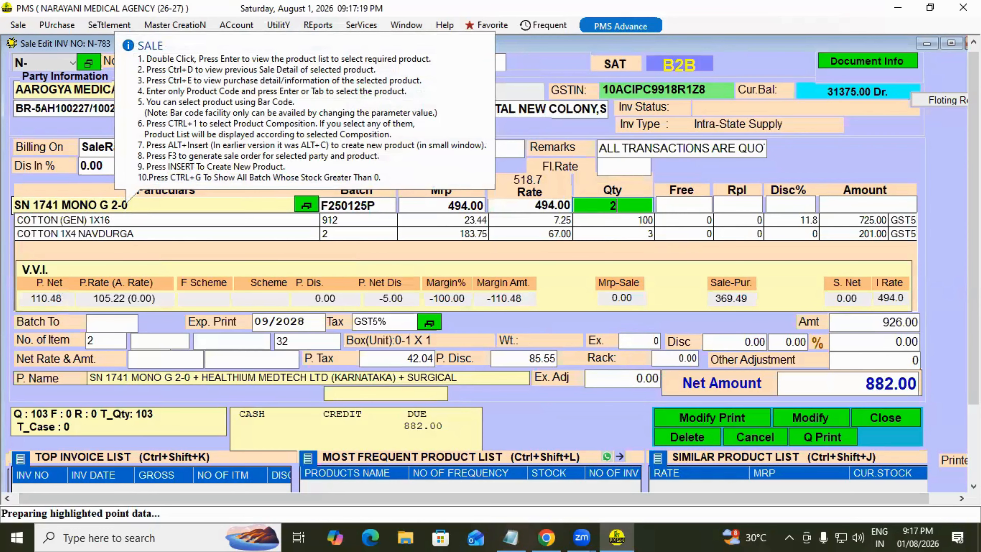
pyautogui.write('5')
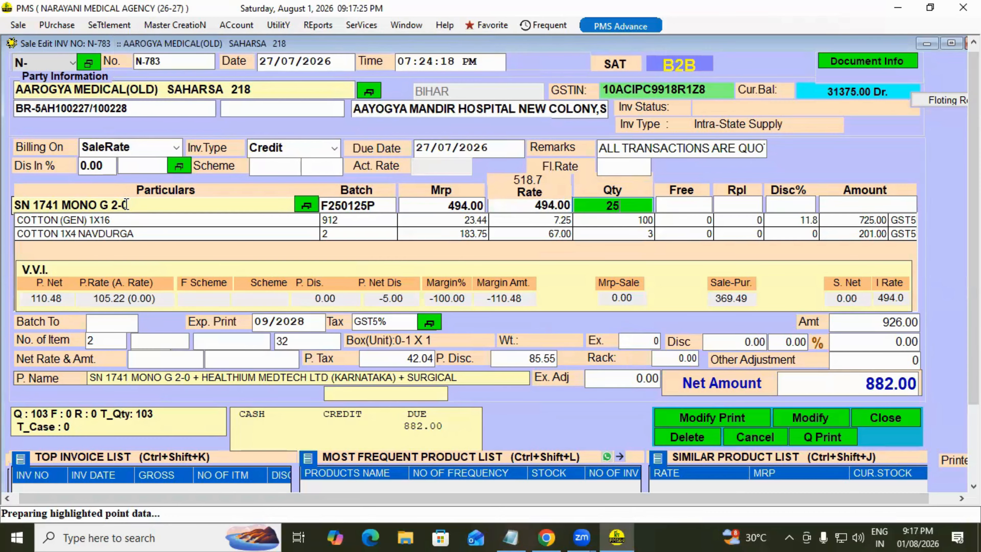
pyautogui.click(294, 346)
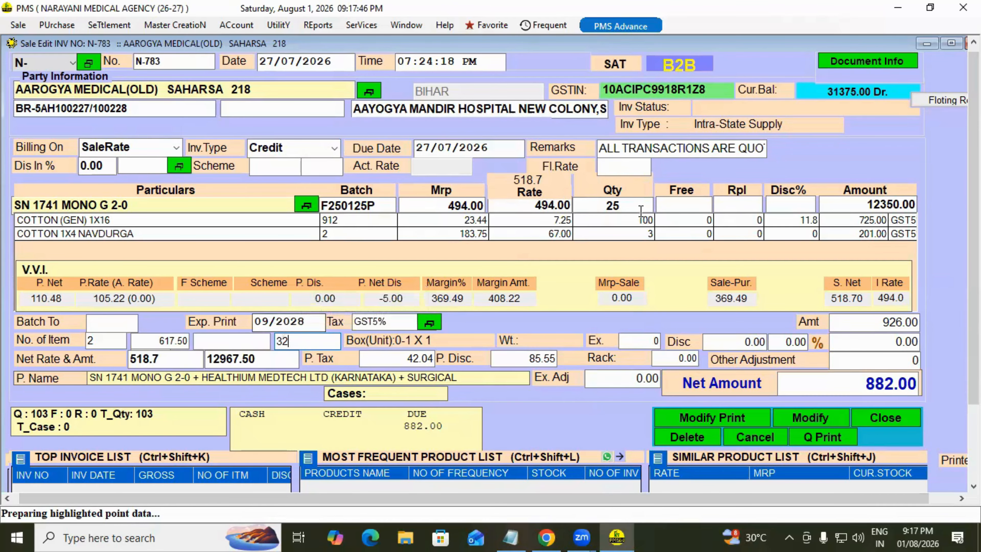
# Step: Reopen the stock and rate query from the invoice line, search for "sn", and select SN 1741 MONO G 2-0
pyautogui.click(633, 208)
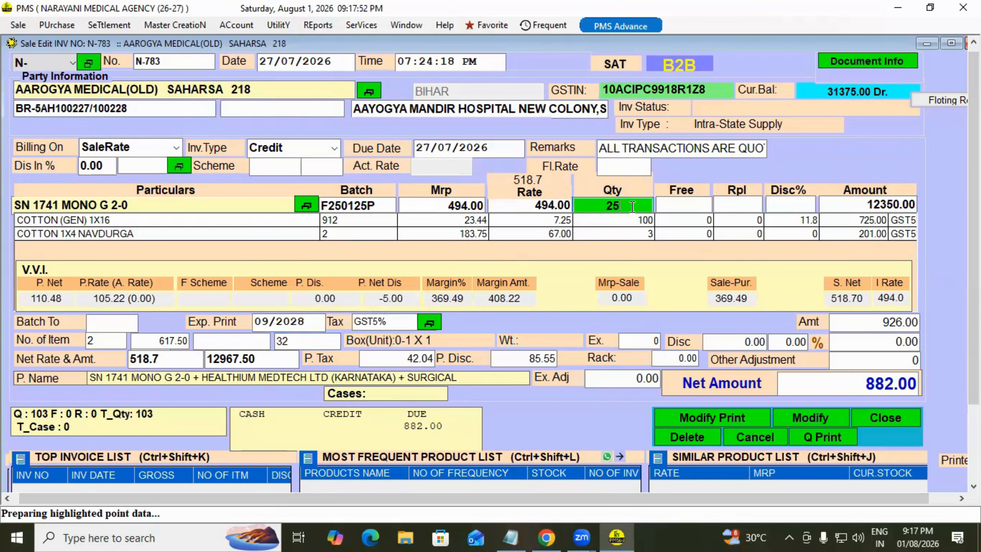
pyautogui.press('F3')
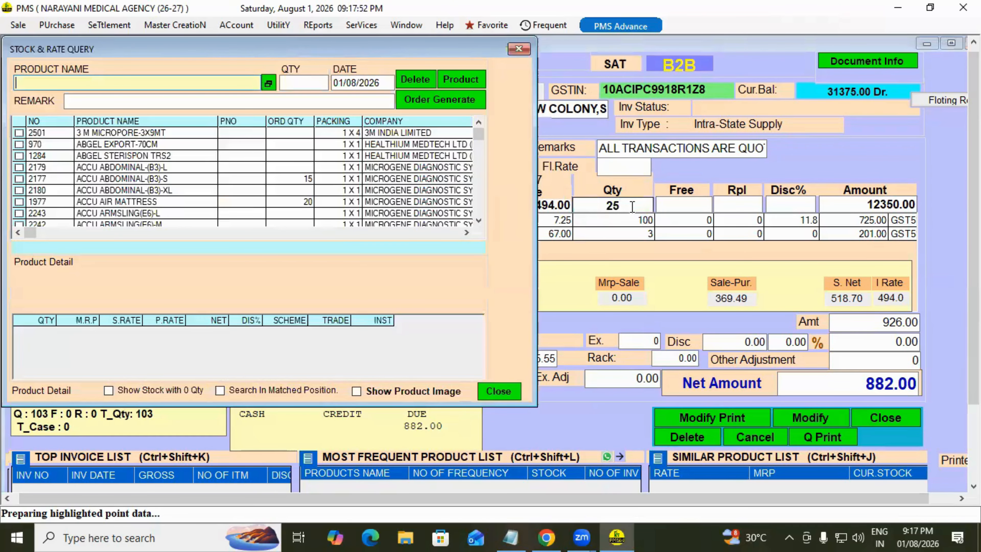
pyautogui.write('SN')
pyautogui.press('BackSpace')
pyautogui.press('BackSpace')
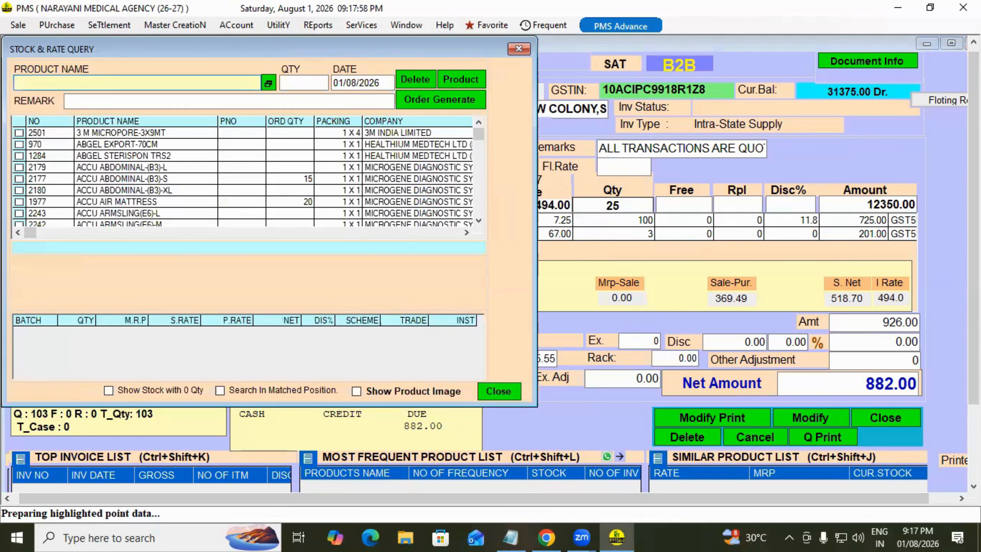
pyautogui.press('Return')
pyautogui.write('sn')
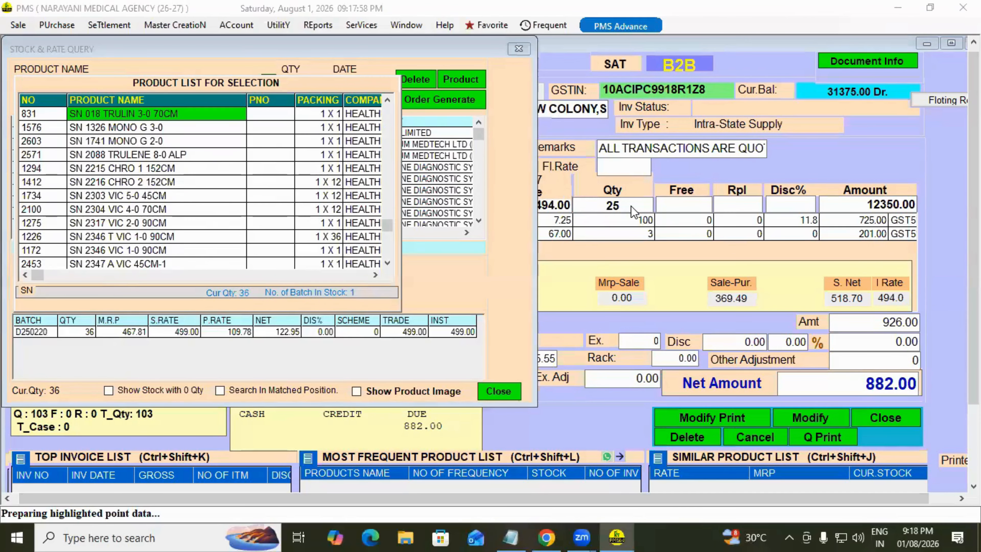
pyautogui.press('Down')
pyautogui.press('Down')
pyautogui.press('Return')
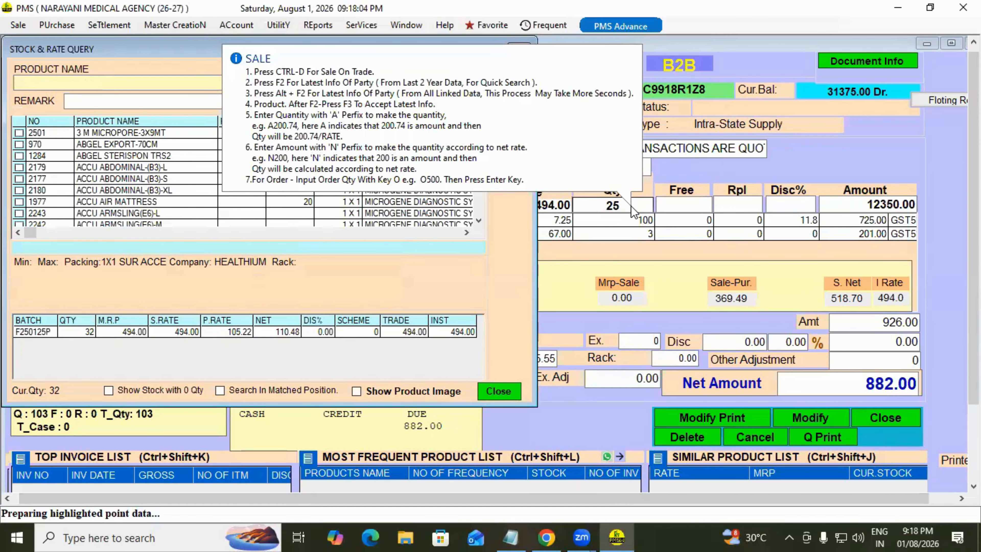
# Step: Dismiss the product selection list and browse the stock query's product list, including the products beginning with N
pyautogui.press('Return')
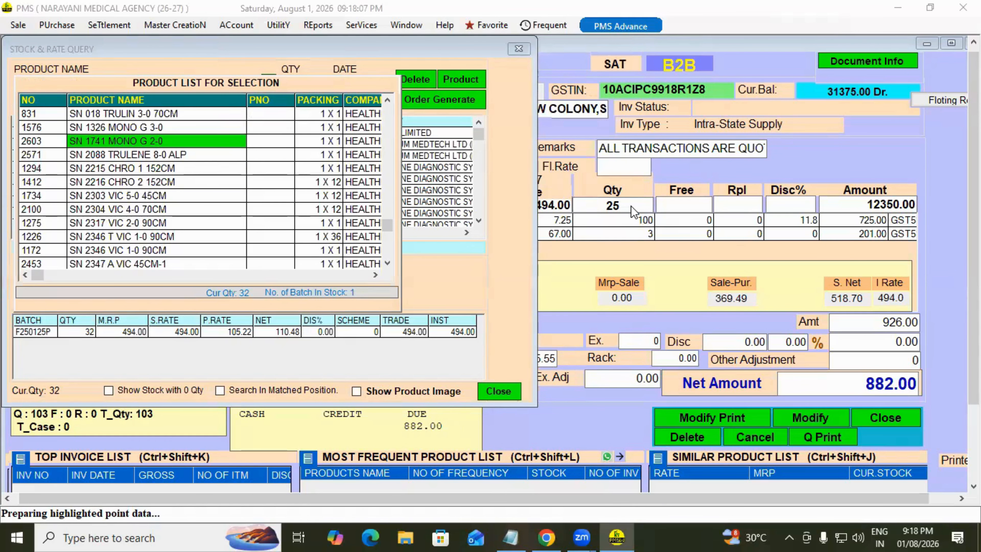
pyautogui.press('Escape')
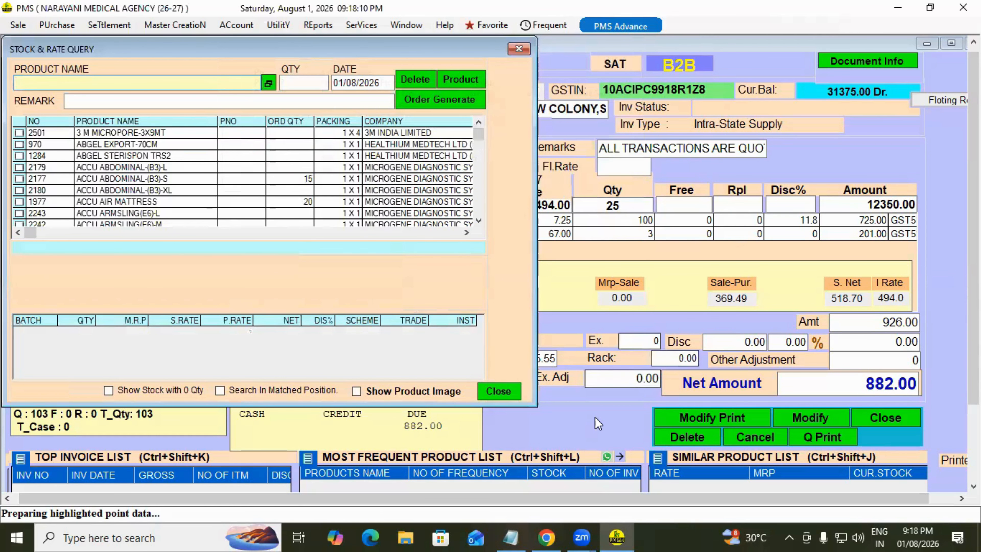
pyautogui.click(479, 221)
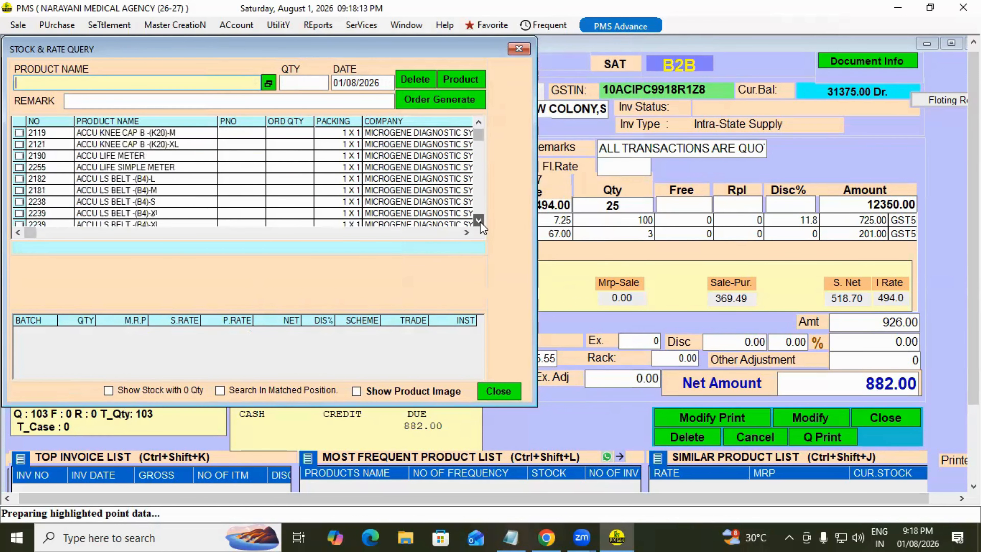
pyautogui.scroll(-3, 260, 192)
pyautogui.click(143, 168)
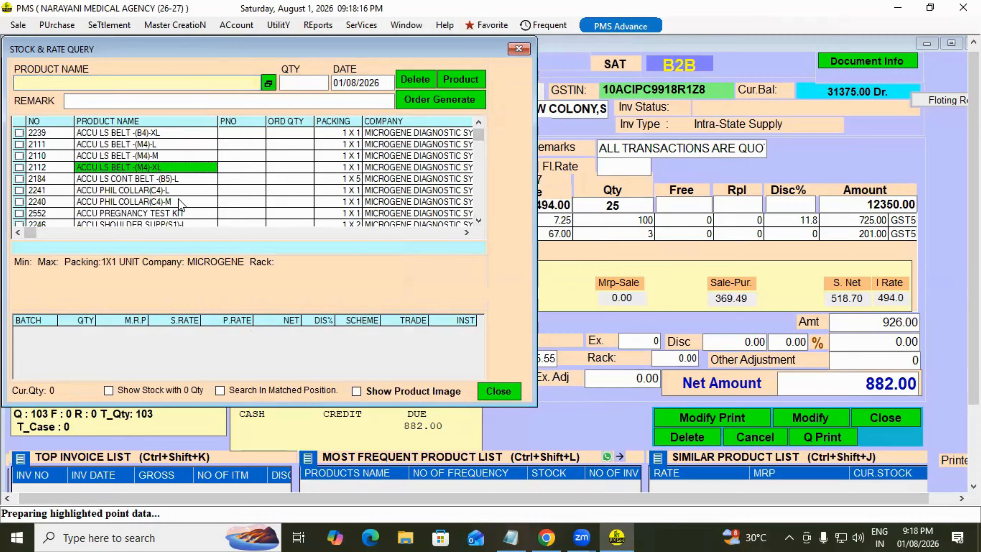
pyautogui.press('Down')
pyautogui.press('Down')
pyautogui.press('Down')
pyautogui.write('N')
pyautogui.press('Down')
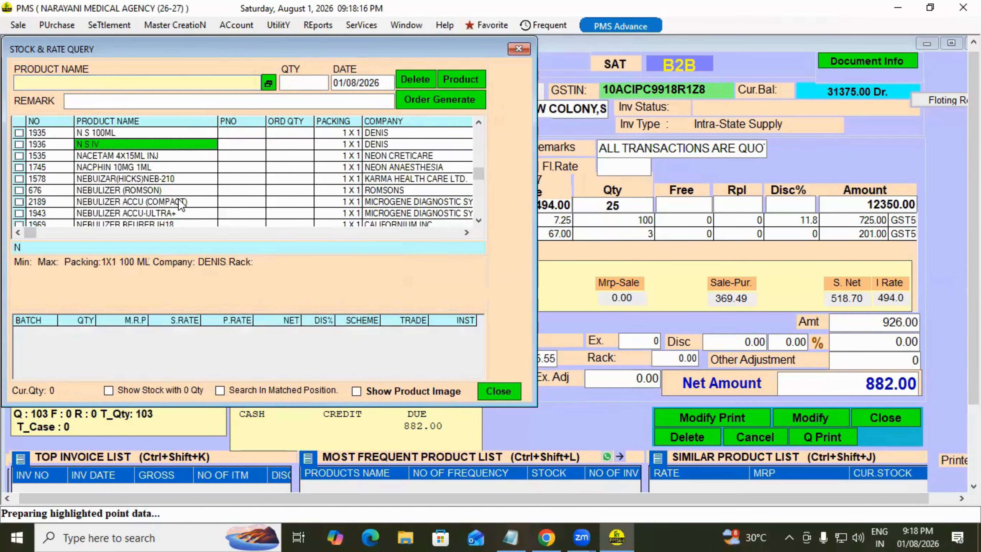
pyautogui.press('Down')
pyautogui.press('Down')
pyautogui.press('Down')
pyautogui.press('Down')
pyautogui.press('Down')
pyautogui.press('Down')
pyautogui.press('Down')
pyautogui.press('Down')
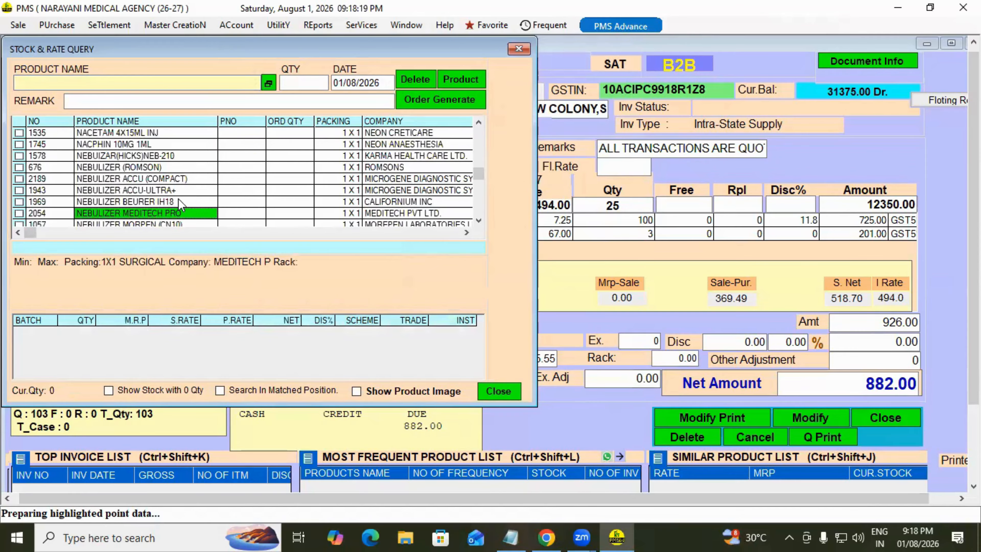
pyautogui.press('Down')
pyautogui.press('Down')
pyautogui.press('Down')
pyautogui.press('Down')
pyautogui.press('Down')
pyautogui.press('Down')
pyautogui.press('Down')
pyautogui.press('Down')
pyautogui.press('Down')
pyautogui.press('Down')
pyautogui.press('Down')
pyautogui.press('Down')
pyautogui.press('Down')
pyautogui.press('Down')
pyautogui.press('Down')
pyautogui.press('Down')
pyautogui.press('Down')
pyautogui.press('Down')
pyautogui.press('Down')
pyautogui.press('Down')
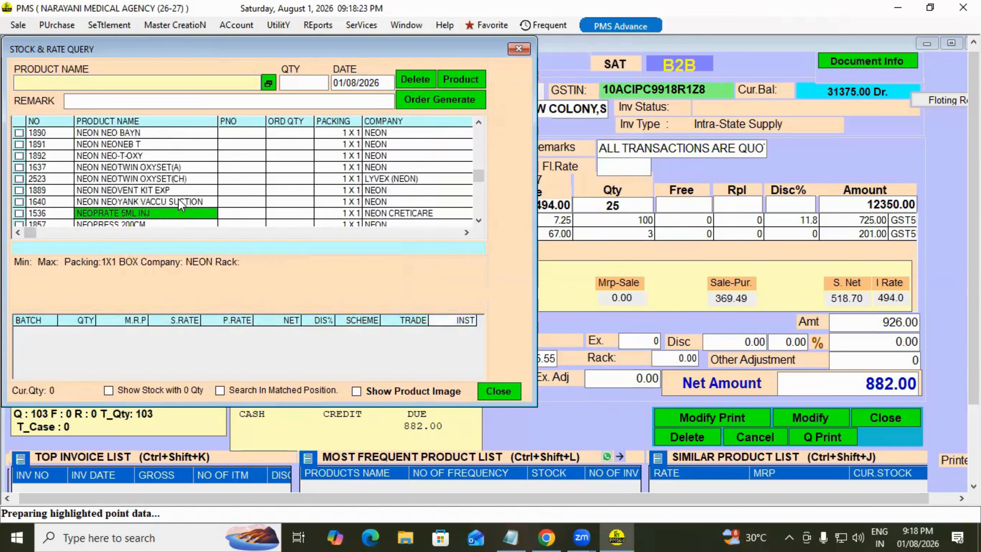
pyautogui.press('Down')
pyautogui.press('Down')
pyautogui.press('Down')
pyautogui.press('Down')
pyautogui.press('Down')
pyautogui.press('Down')
pyautogui.press('Down')
pyautogui.press('Down')
# Step: Search the order quantity column for 1 and 5 and look through the listed products for recorded orders
pyautogui.press('Right')
pyautogui.press('Right')
pyautogui.write('1')
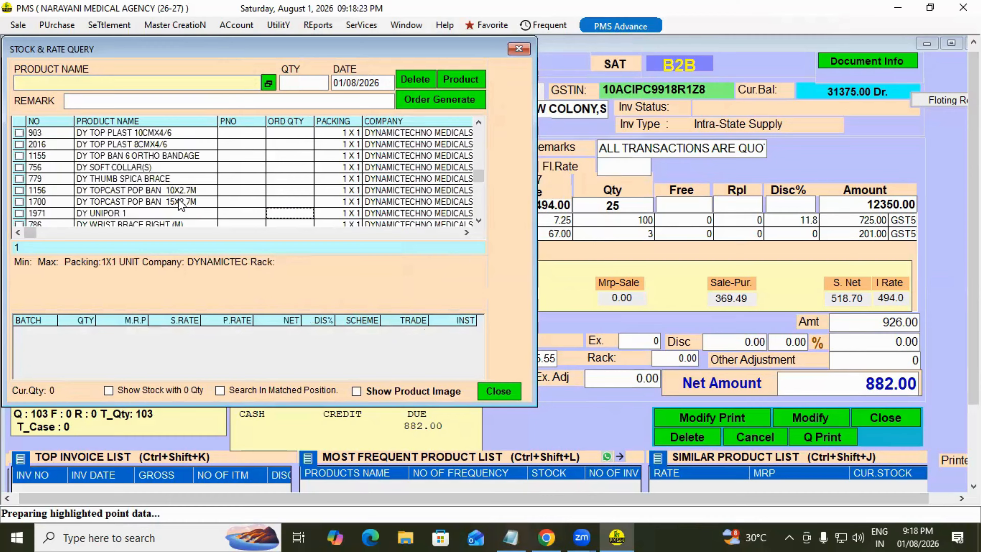
pyautogui.press('BackSpace')
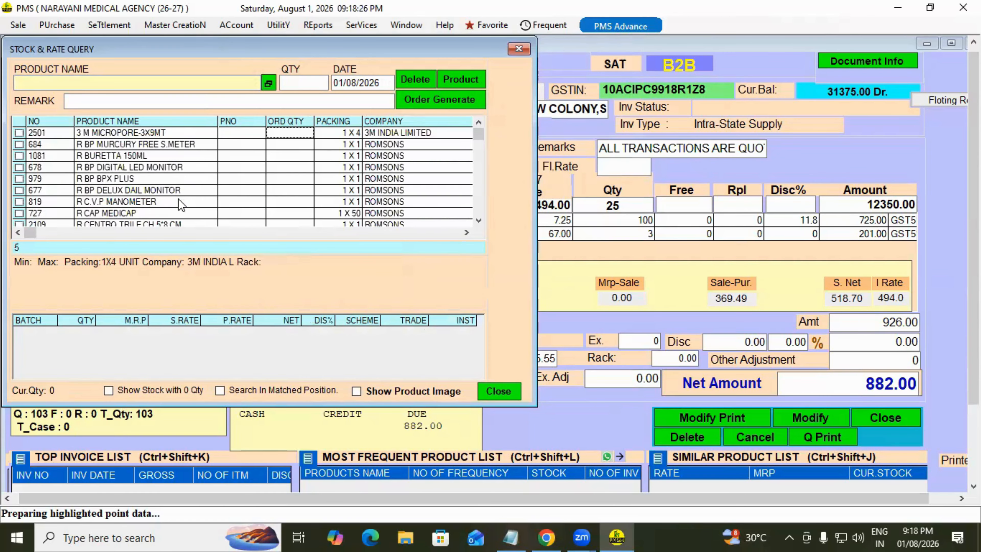
pyautogui.press('Down')
pyautogui.press('Down')
pyautogui.press('Down')
pyautogui.press('Down')
pyautogui.press('Down')
pyautogui.press('Down')
pyautogui.press('Down')
pyautogui.press('Down')
pyautogui.press('Down')
pyautogui.press('Down')
pyautogui.press('pagedown')
pyautogui.press('pagedown')
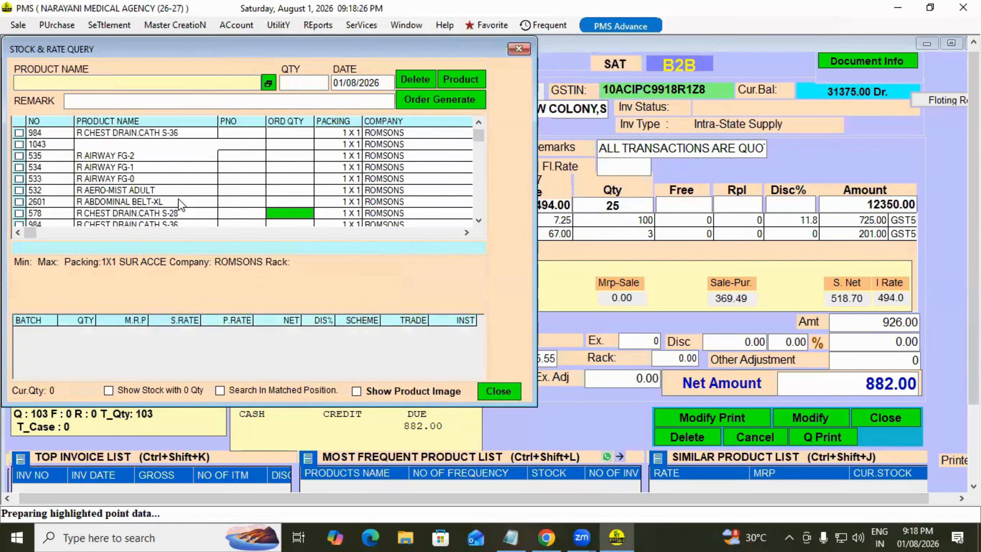
# Step: Check the recorded order quantities of ACCU ABDOMINAL-(B3)-S and ACCU AIR MATTRESS, and close the stock and rate query
pyautogui.moveTo(477, 135); pyautogui.dragTo(483, 217)
pyautogui.click(302, 201)
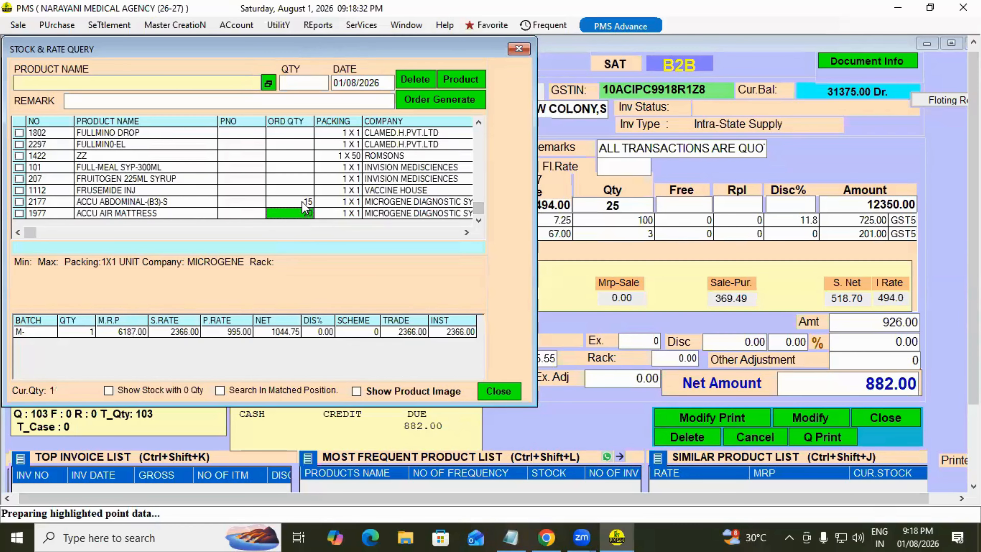
pyautogui.click(498, 391)
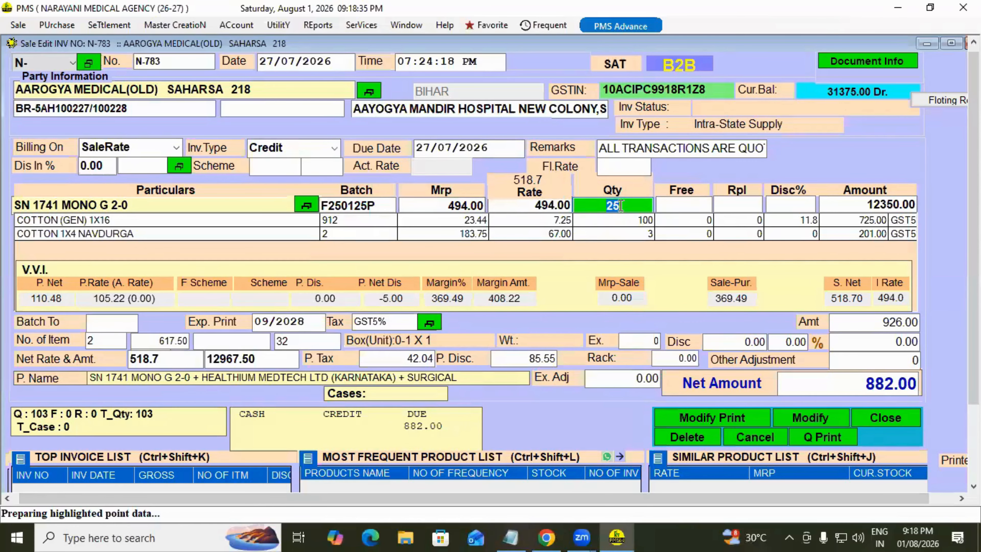
# Step: Add the SN 1741 MONO G 2-0 line to the invoice with quantity 25 and GST5% tax, and dismiss the product selection list
pyautogui.click(624, 204)
pyautogui.press('Return')
pyautogui.press('Return')
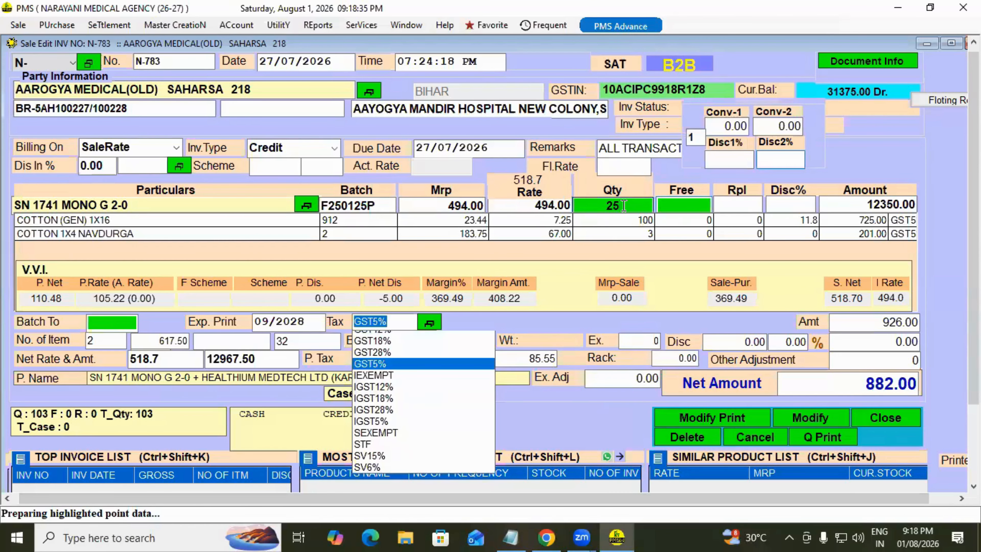
pyautogui.press('Return')
pyautogui.press('Return')
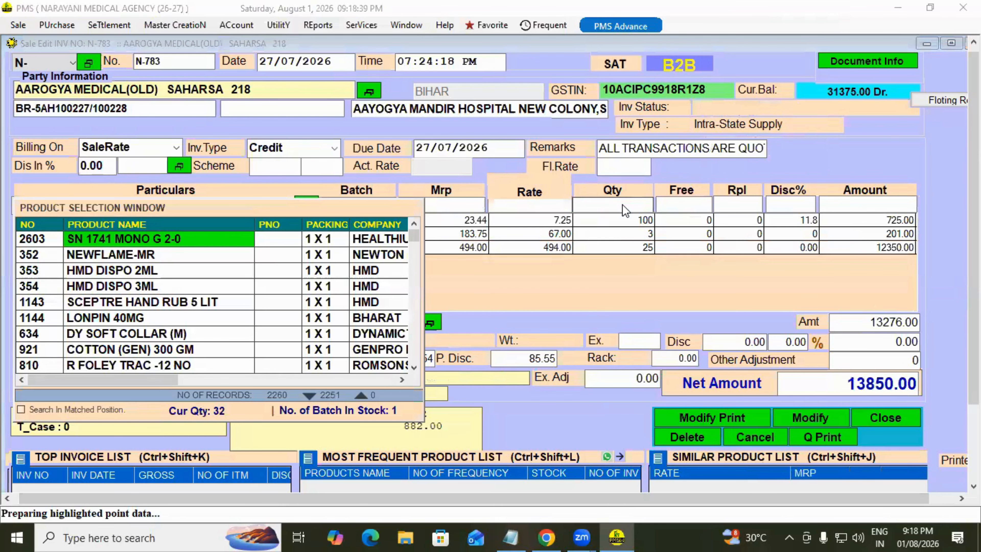
pyautogui.press('Escape')
# Step: Generate a daily purchase order from 01/08/2026 to 01/08/2026, review its items, and close the purchase order window without accepting it
pyautogui.moveTo(624, 205)
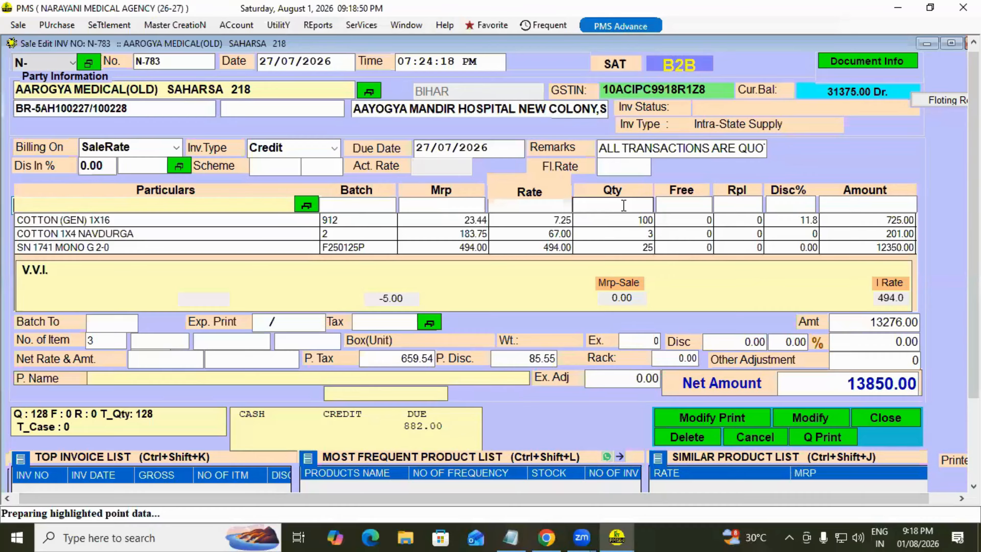
pyautogui.click(58, 24)
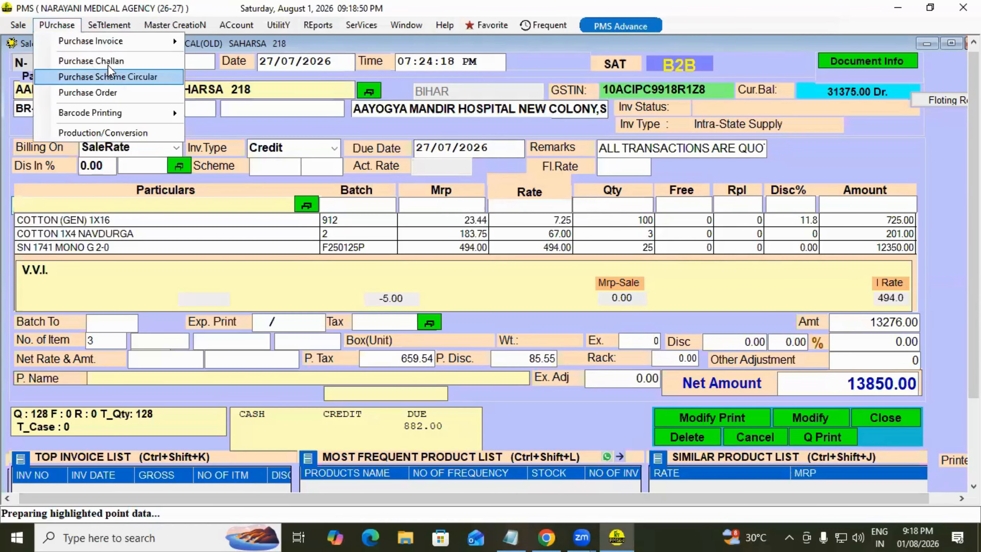
pyautogui.click(170, 93)
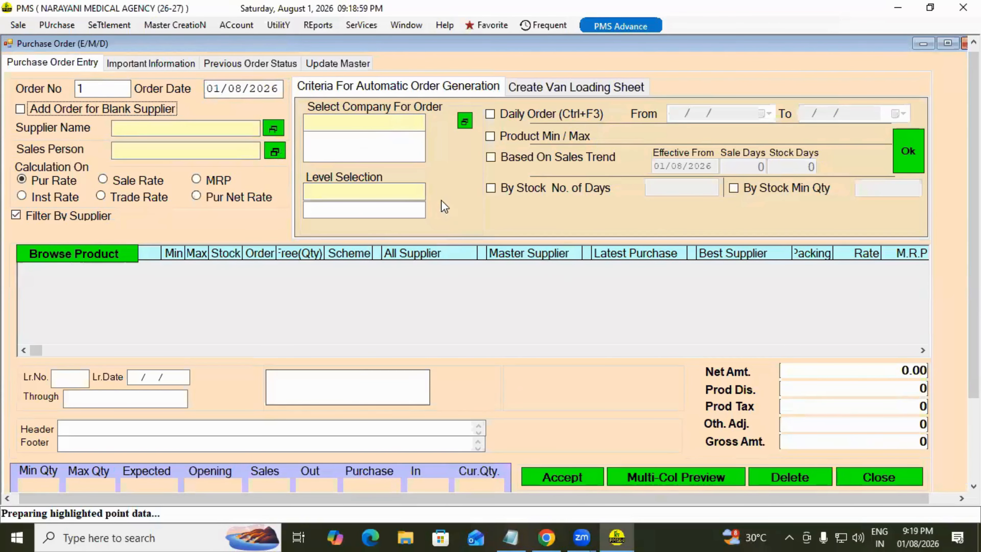
pyautogui.click(555, 117)
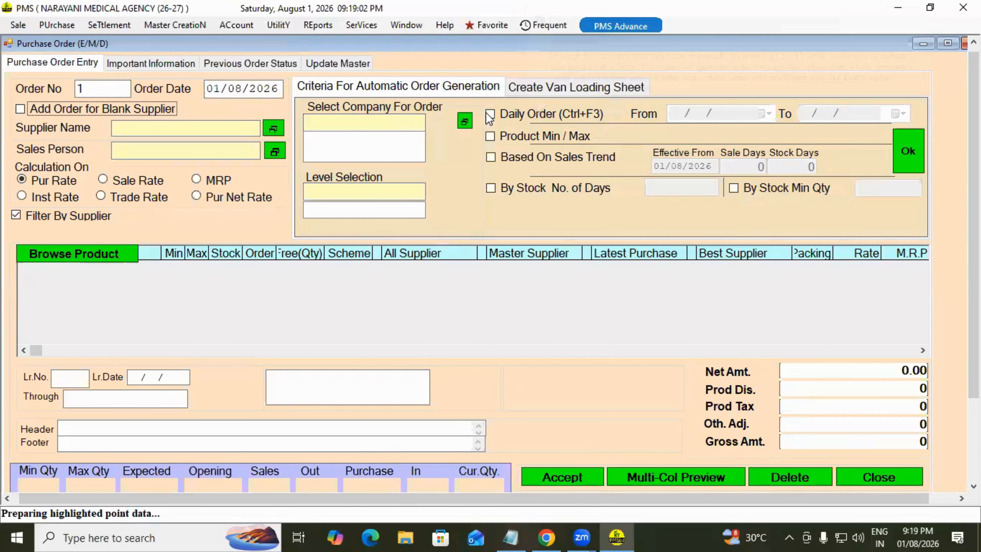
pyautogui.click(767, 112)
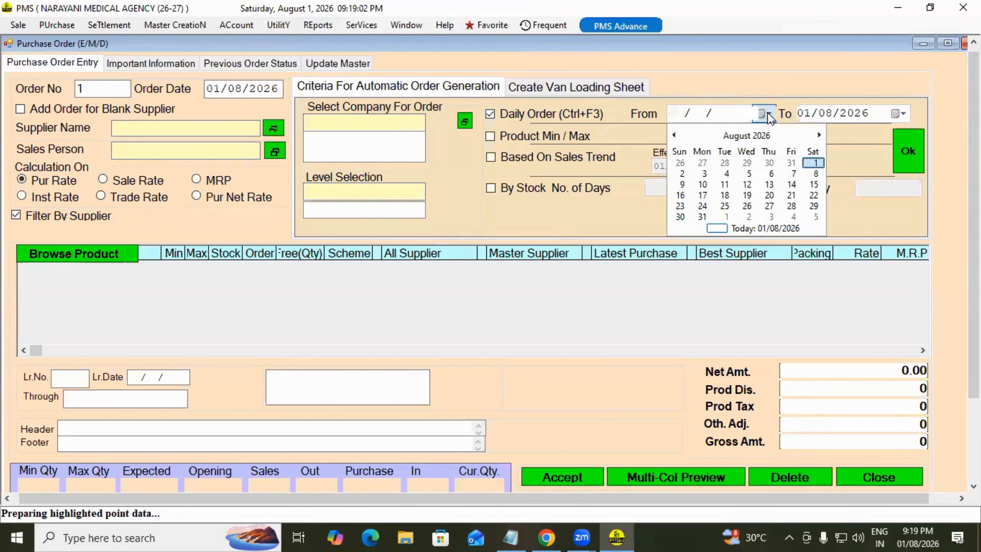
pyautogui.click(813, 162)
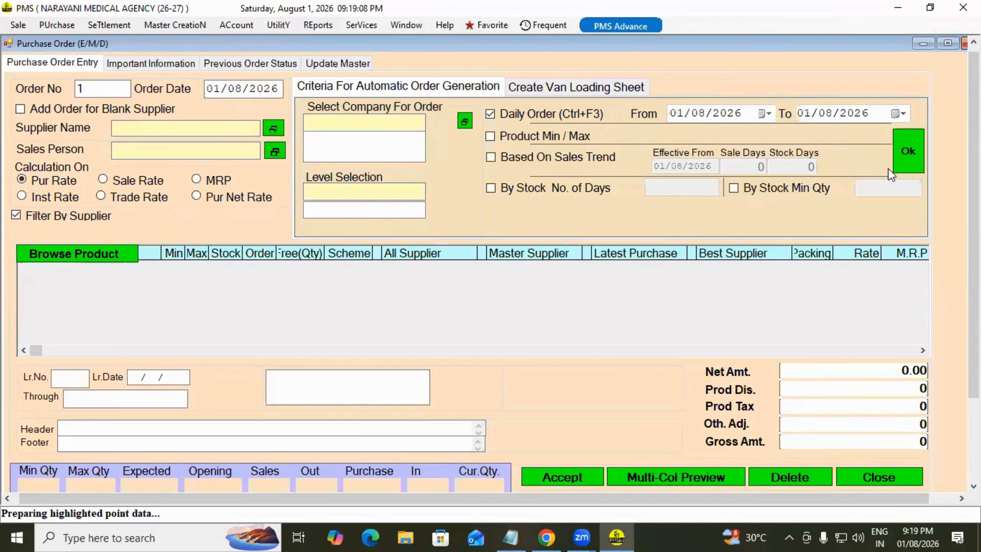
pyautogui.click(910, 156)
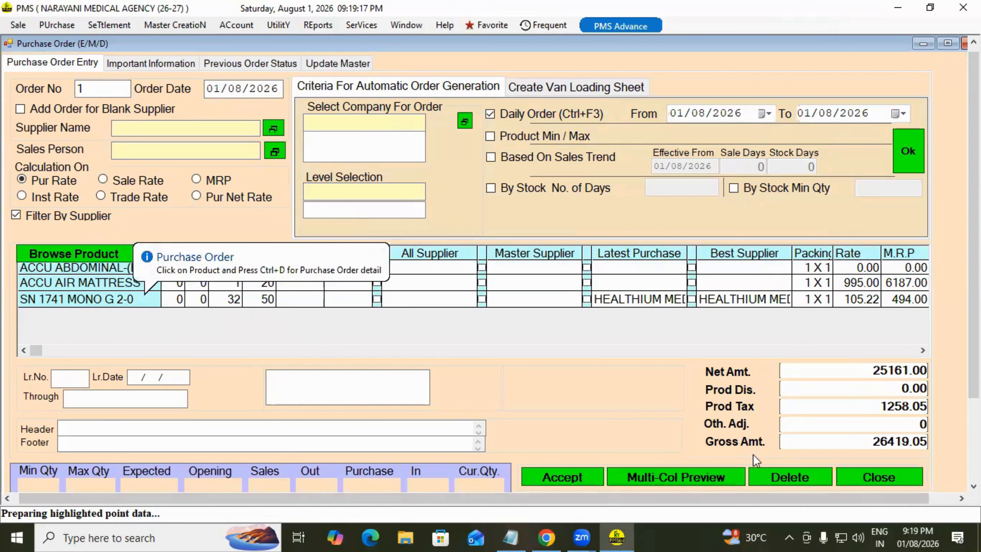
pyautogui.click(865, 477)
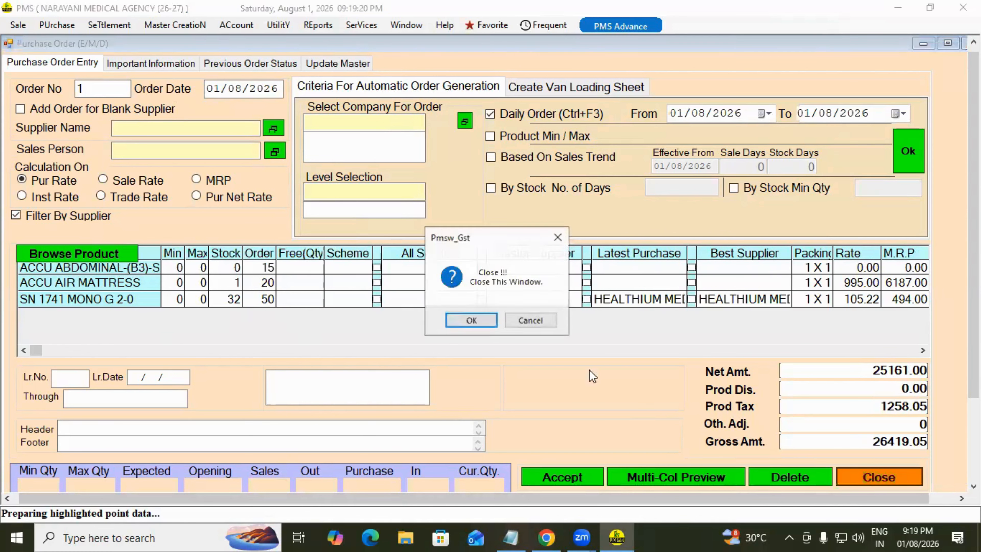
pyautogui.click(446, 317)
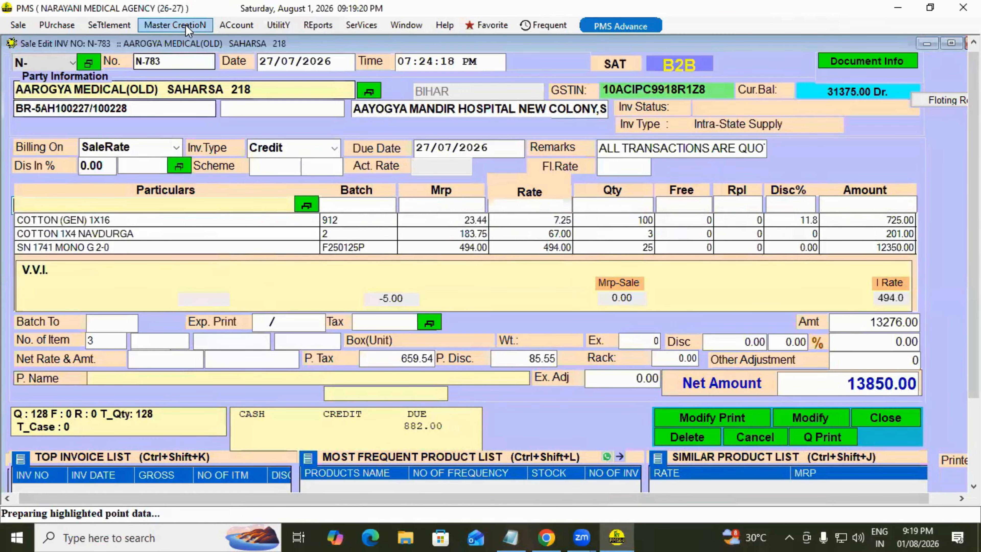
pyautogui.click(187, 25)
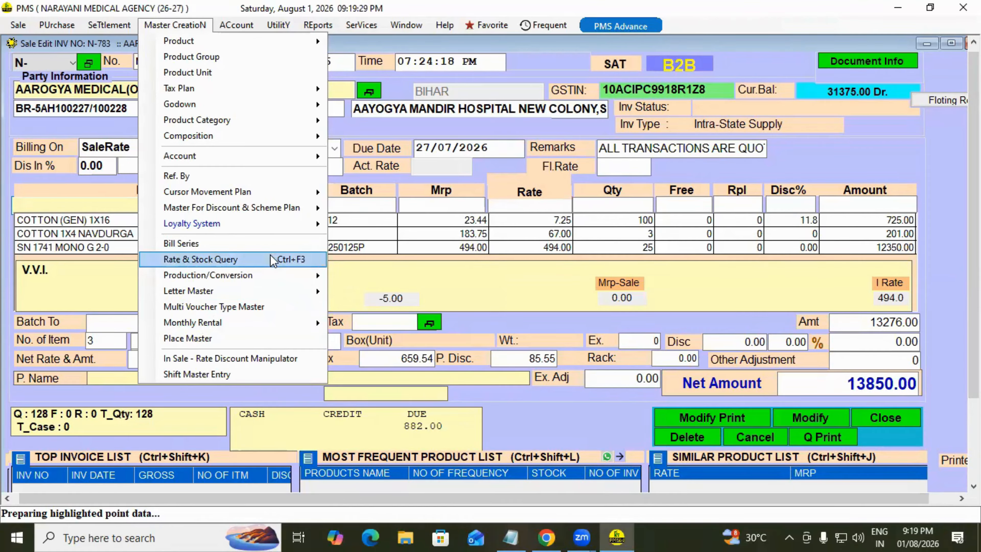
pyautogui.click(439, 130)
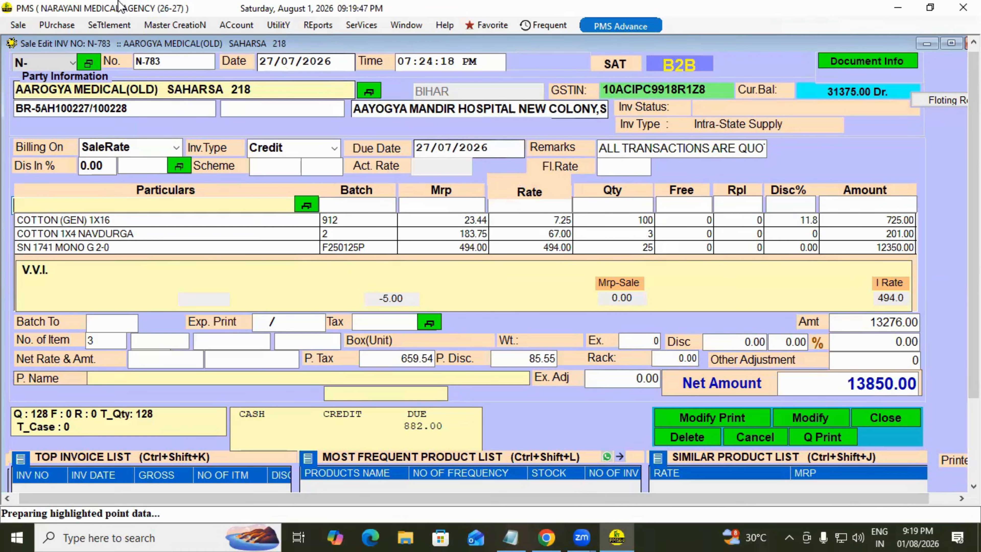
pyautogui.click(48, 25)
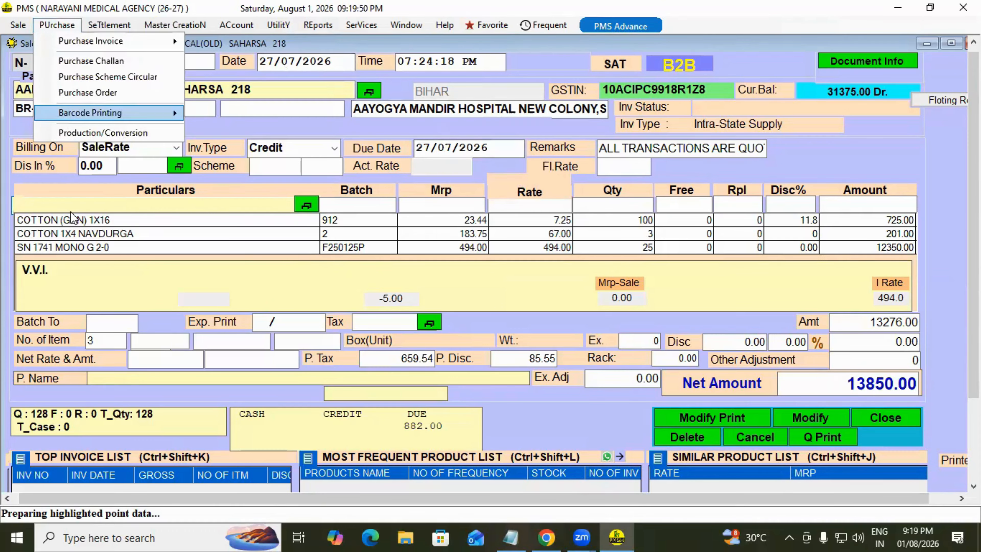
pyautogui.click(114, 403)
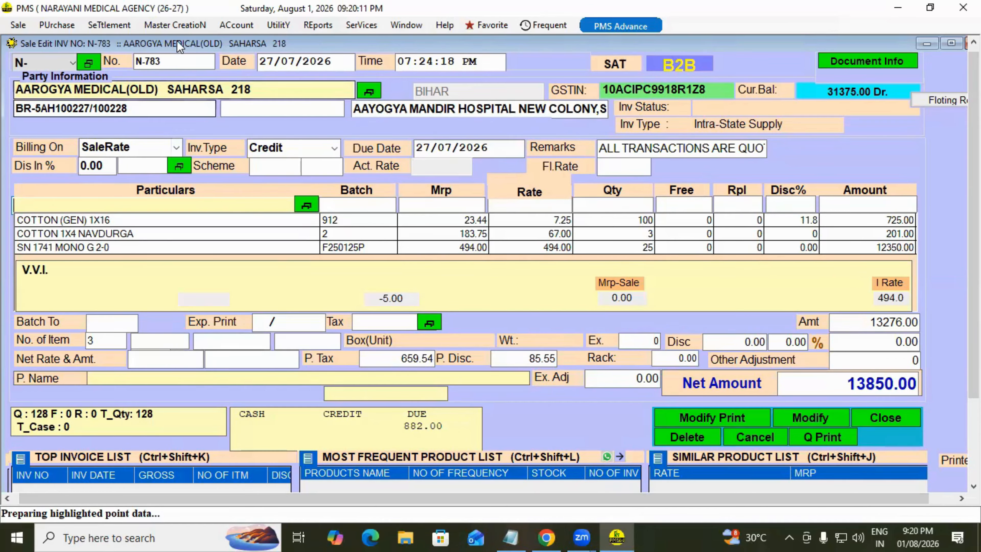
# Step: View the Product Group Categorisation form for raw, pack and finished materials, and close it and the product selection list
pyautogui.click(175, 25)
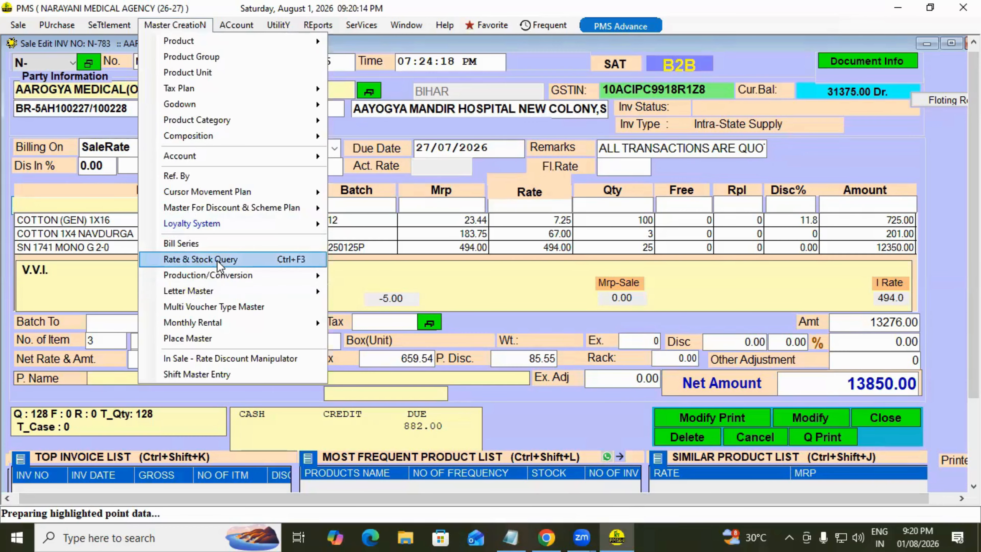
pyautogui.moveTo(236, 279)
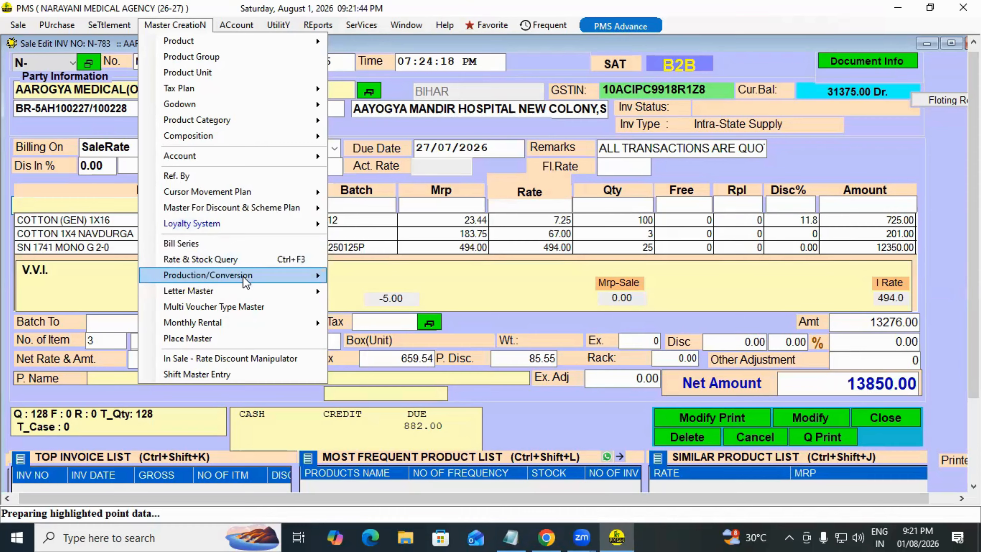
pyautogui.moveTo(245, 282)
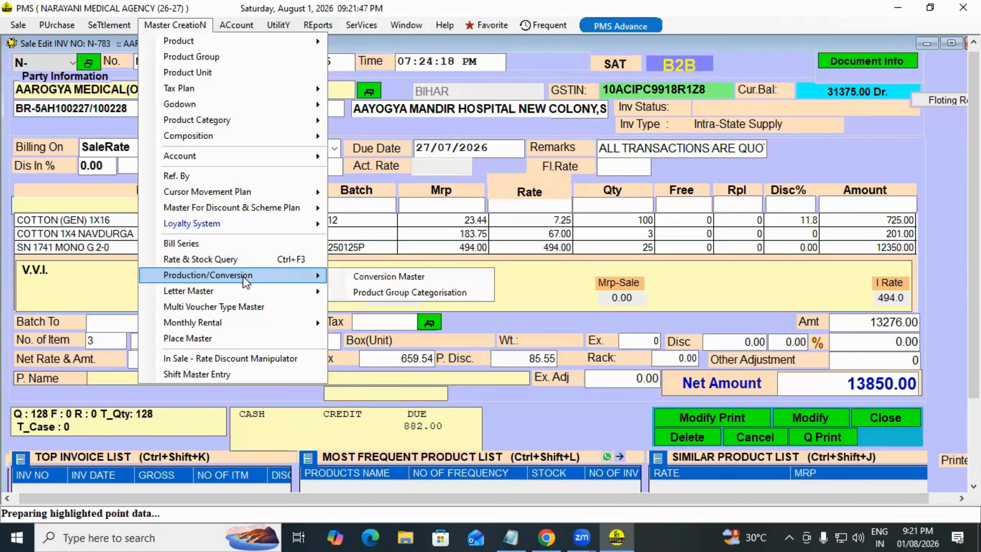
pyautogui.moveTo(67, 29)
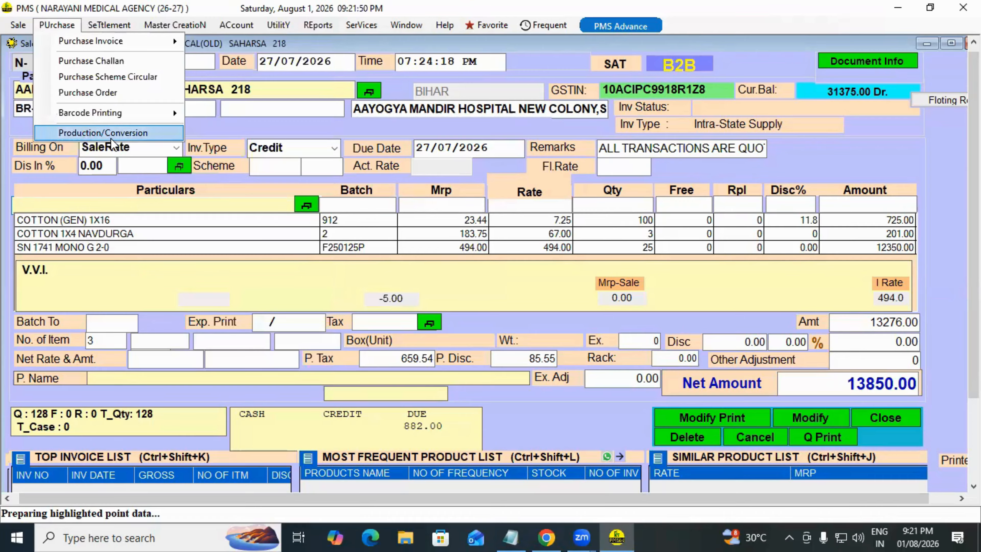
pyautogui.moveTo(175, 25)
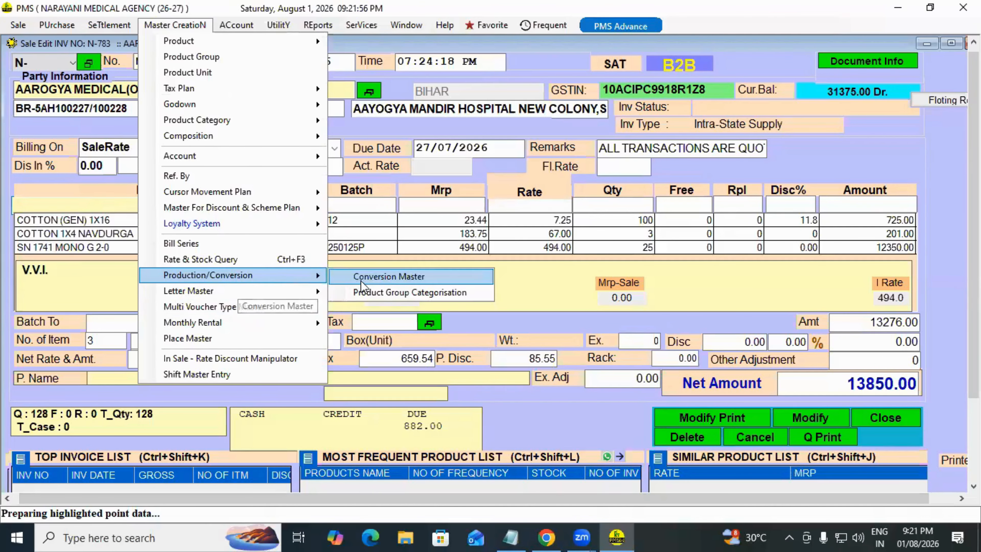
pyautogui.click(386, 294)
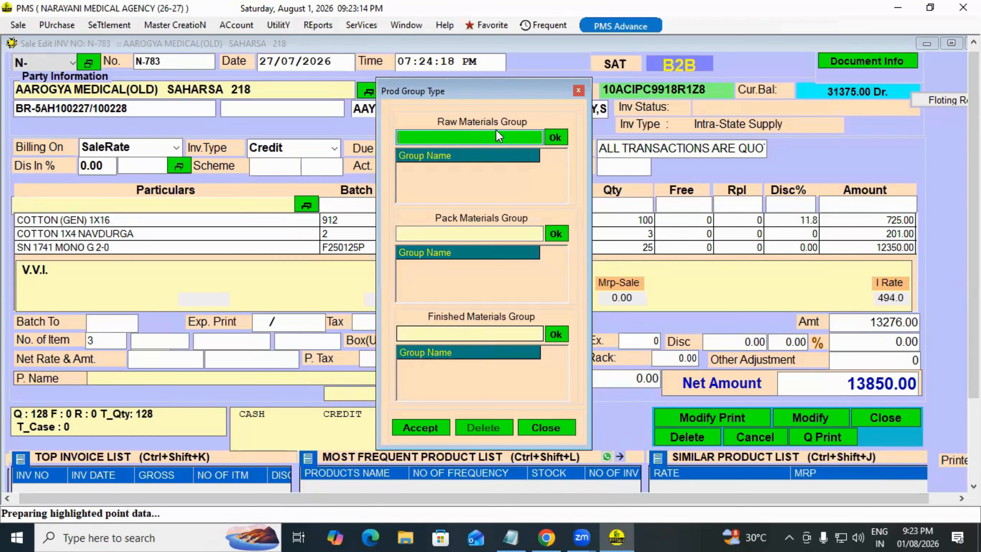
pyautogui.click(555, 427)
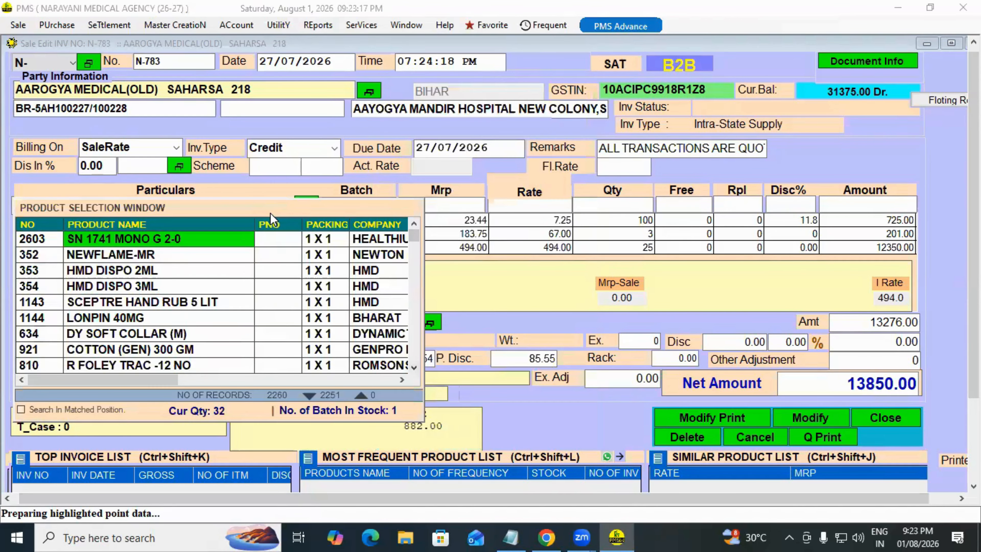
pyautogui.press('Escape')
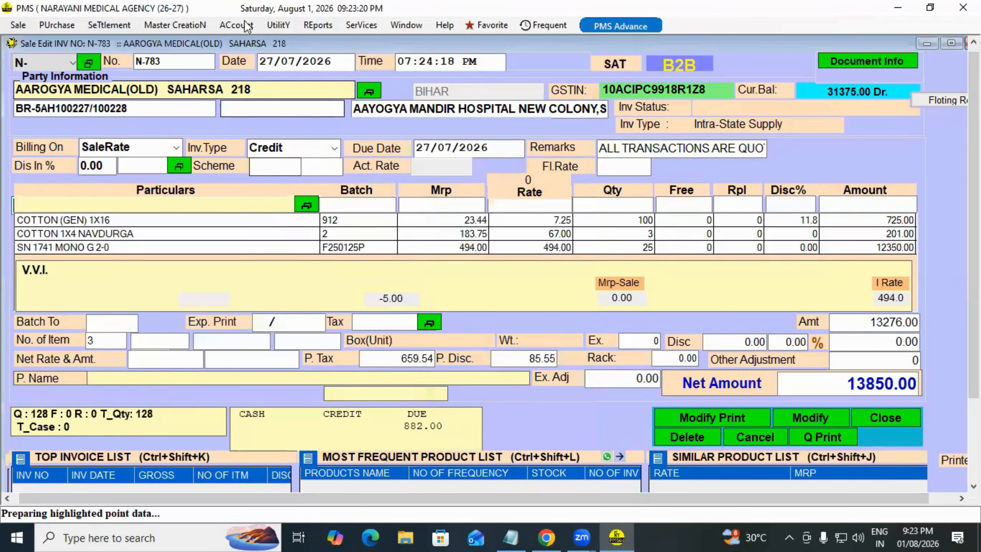
# Step: Open the production Conversion Master, enter an OutQty of 2, and move to the output unit
pyautogui.click(175, 24)
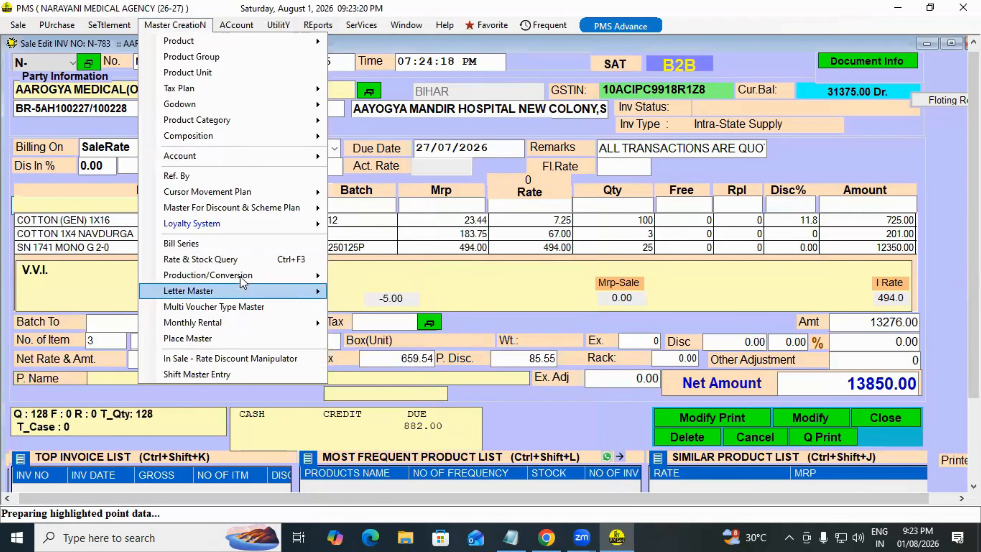
pyautogui.moveTo(251, 275)
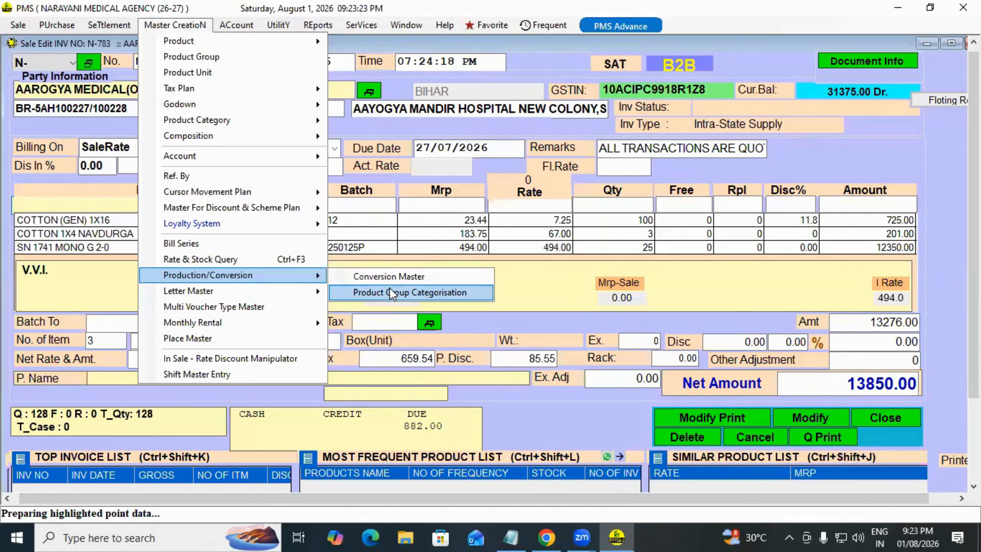
pyautogui.click(389, 276)
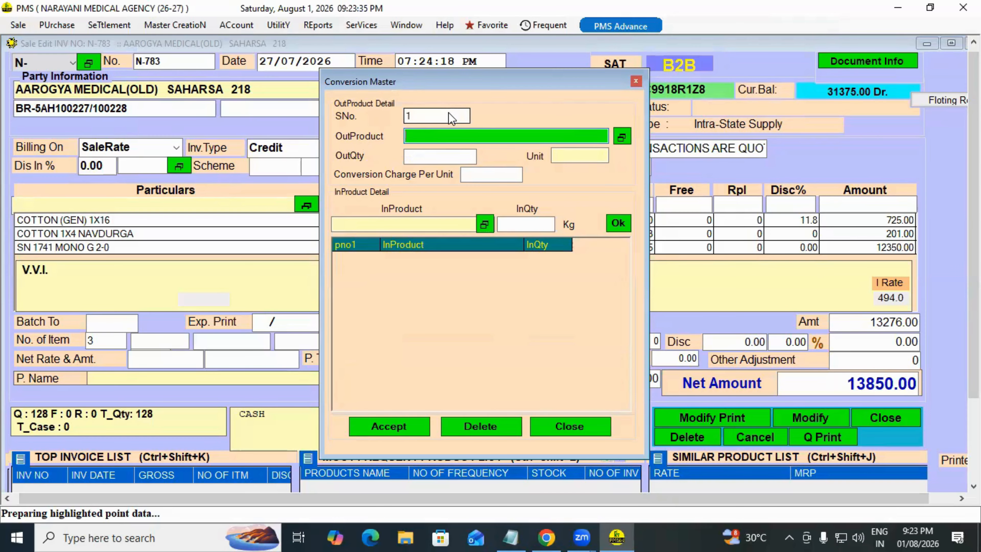
pyautogui.click(439, 160)
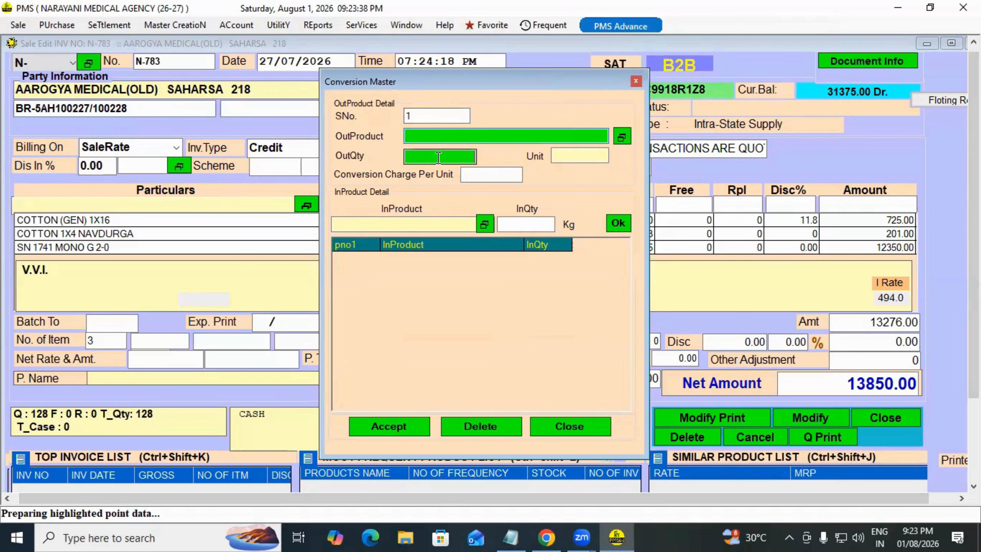
pyautogui.write('2')
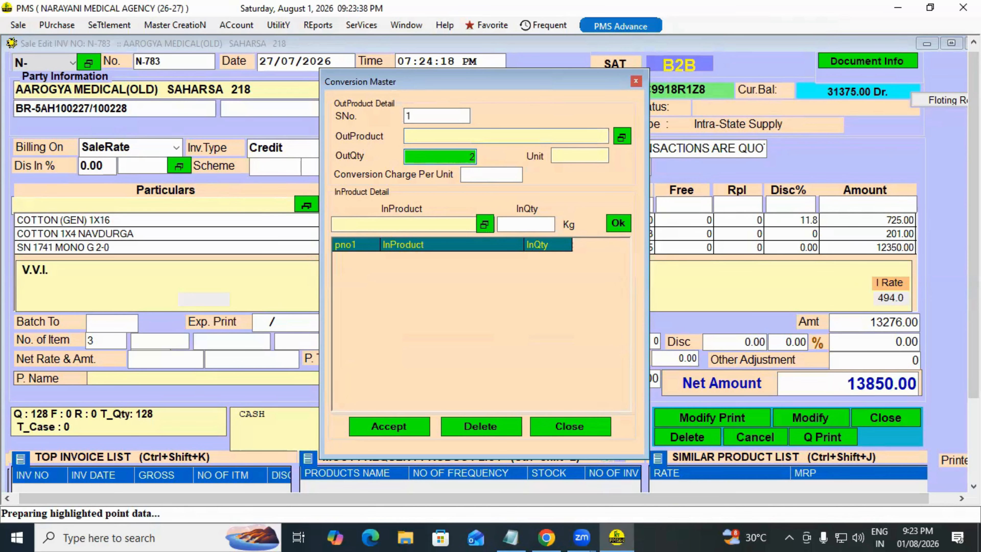
pyautogui.click(571, 157)
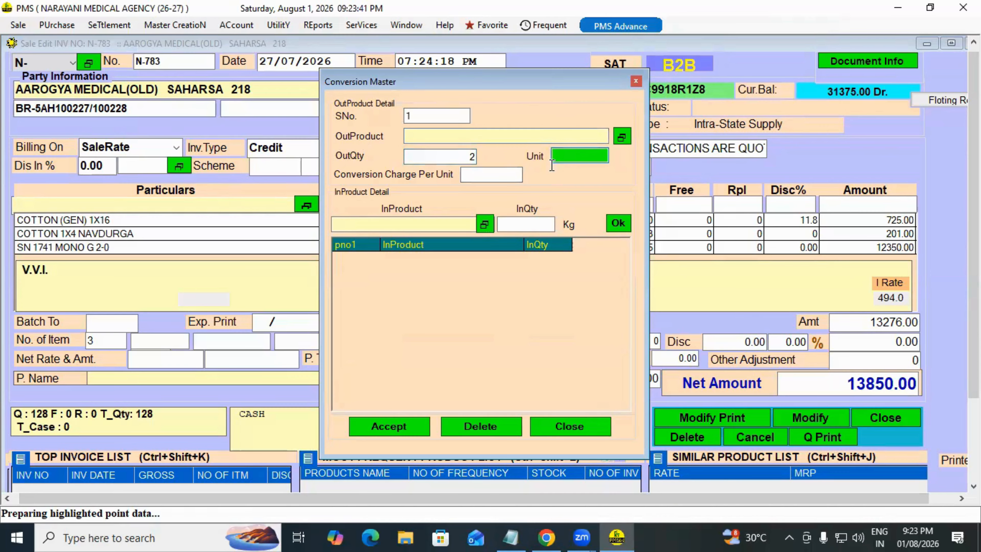
# Step: Check the InProduct list and InQty entry, and close the Conversion Master without accepting it and the product selection list
pyautogui.click(381, 224)
pyautogui.press('Return')
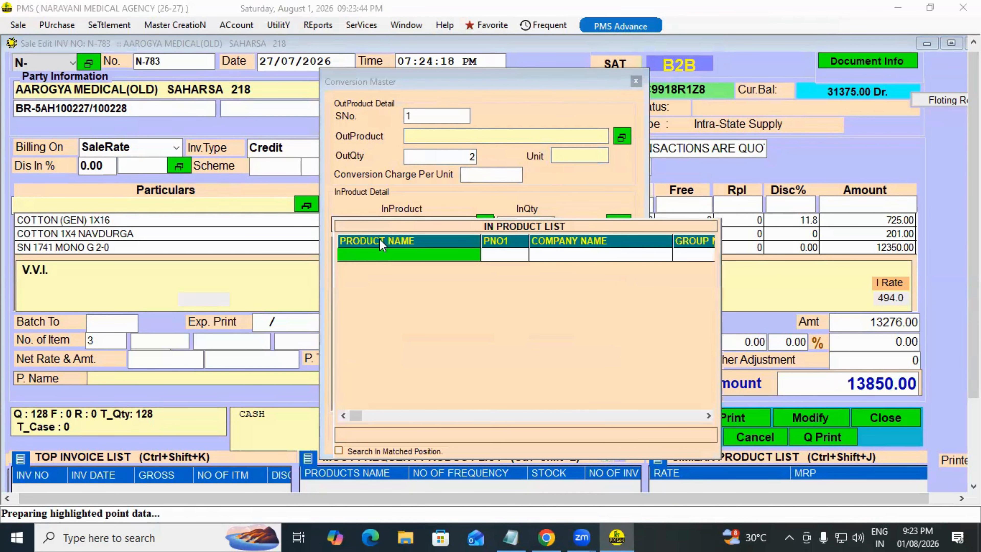
pyautogui.press('Escape')
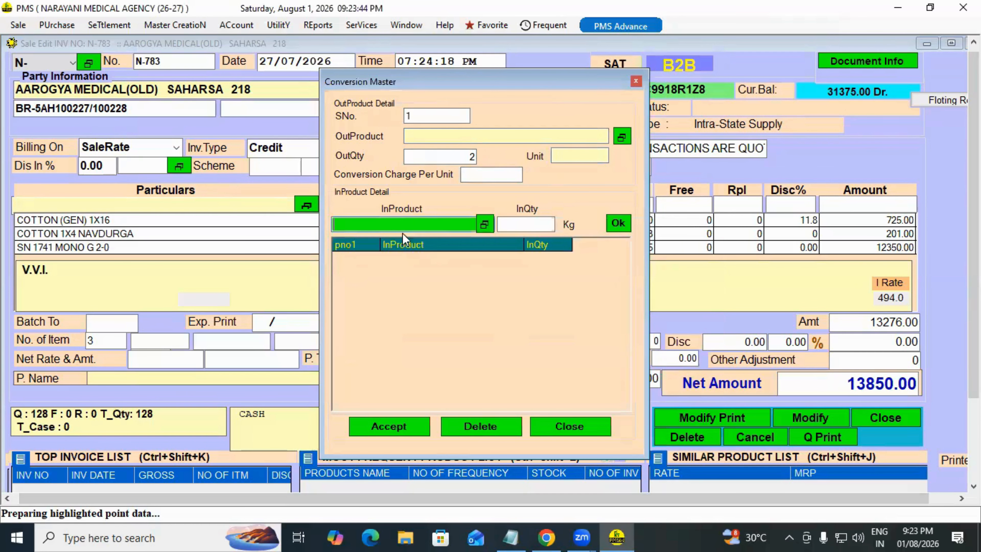
pyautogui.click(529, 224)
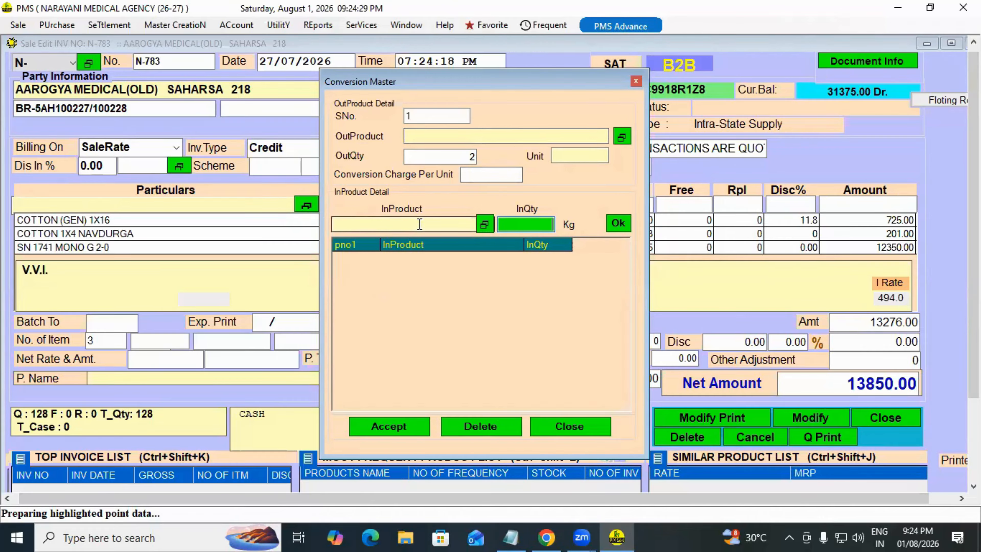
pyautogui.click(528, 279)
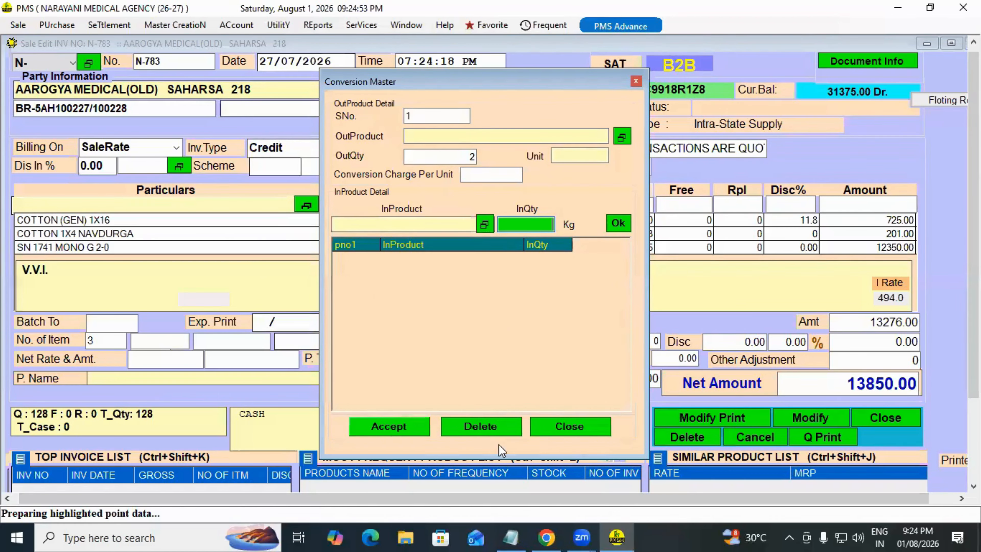
pyautogui.click(571, 427)
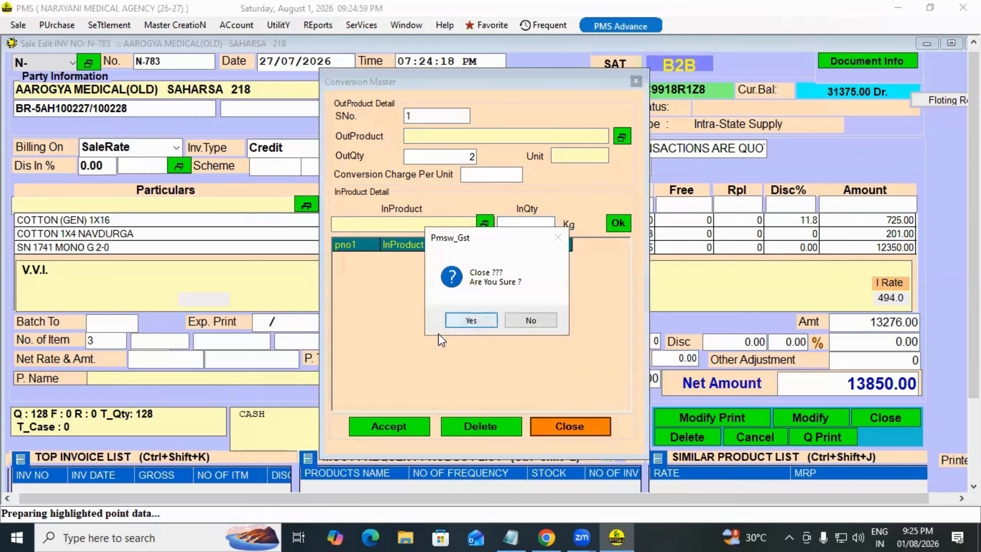
pyautogui.press('Return')
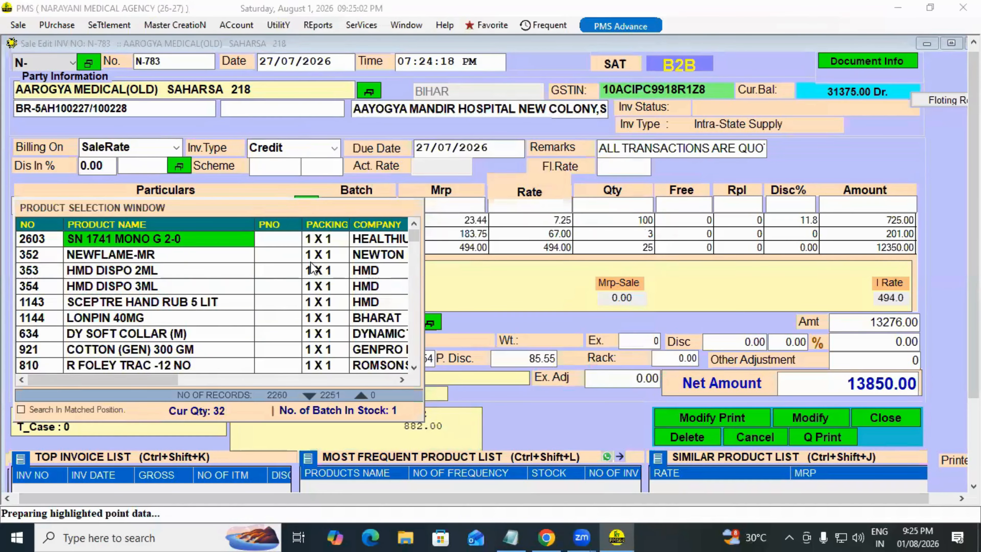
pyautogui.press('Escape')
# Step: View the Product Conversion form for production purchases, and close it and the product selection list
pyautogui.click(99, 26)
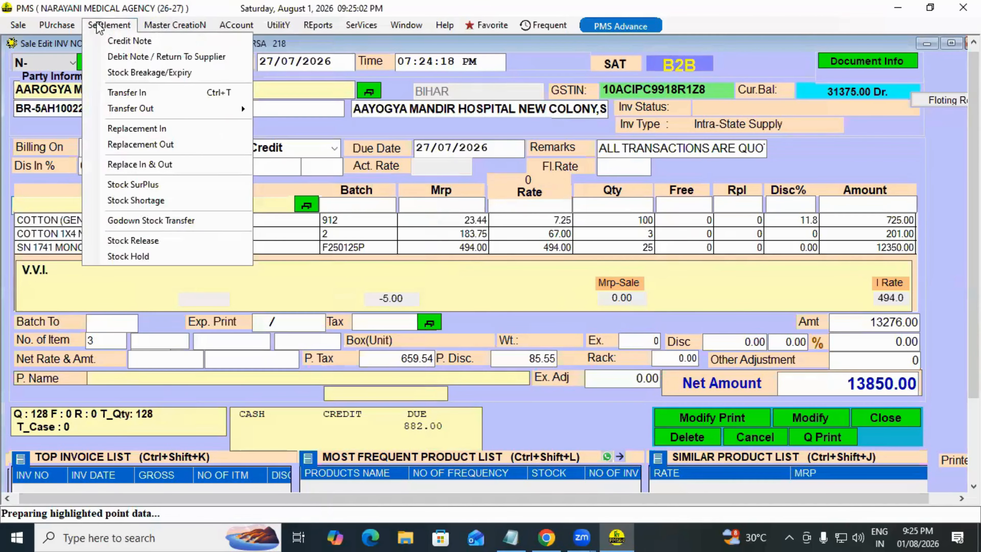
pyautogui.moveTo(56, 25)
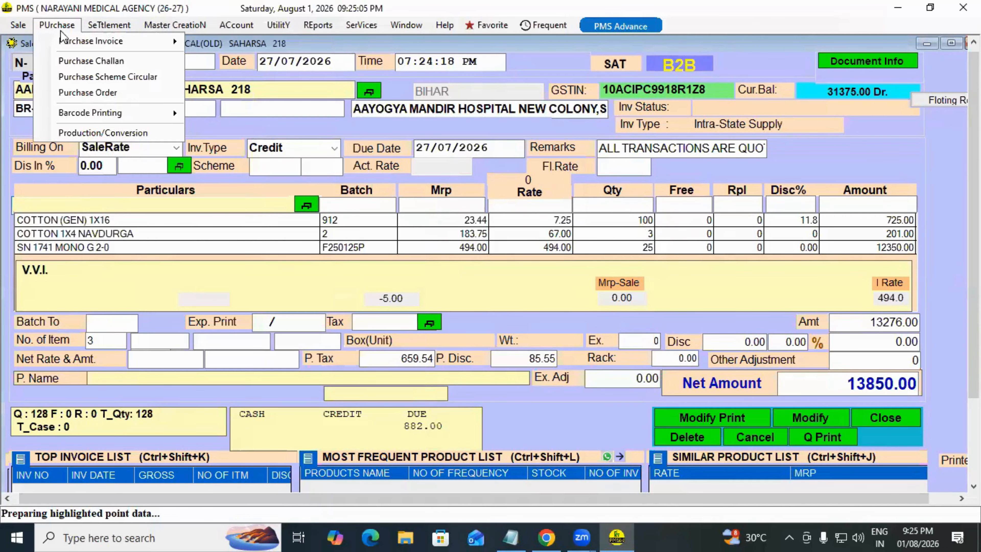
pyautogui.click(125, 134)
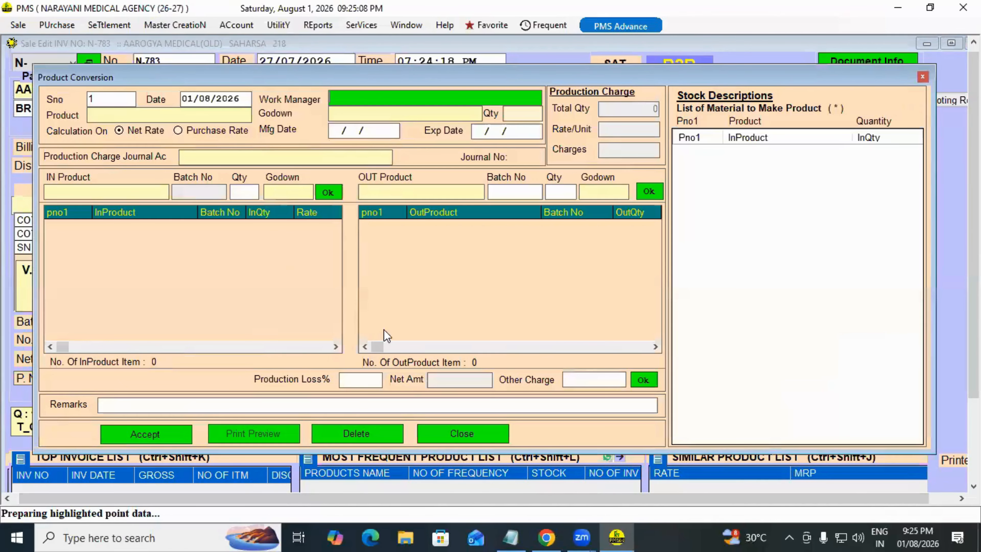
pyautogui.click(458, 436)
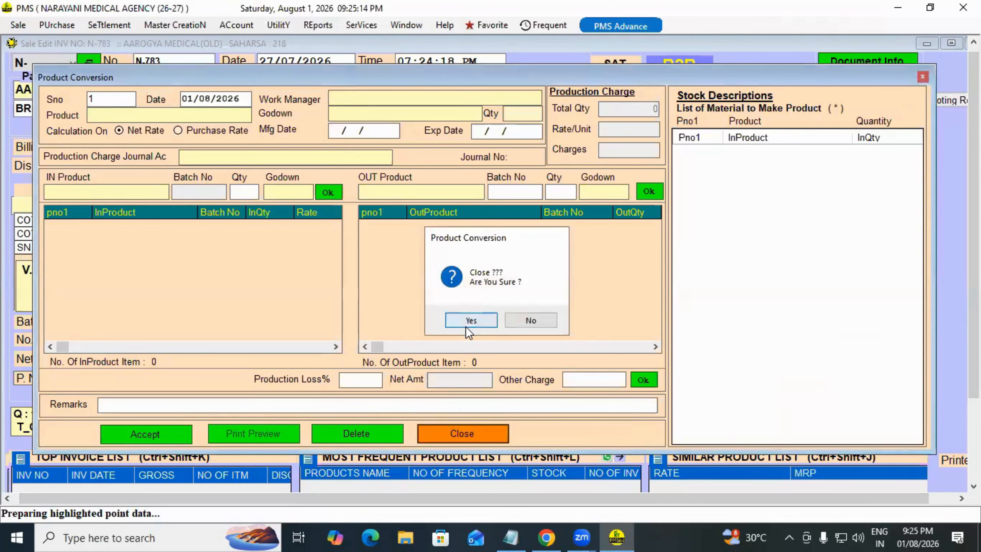
pyautogui.click(466, 327)
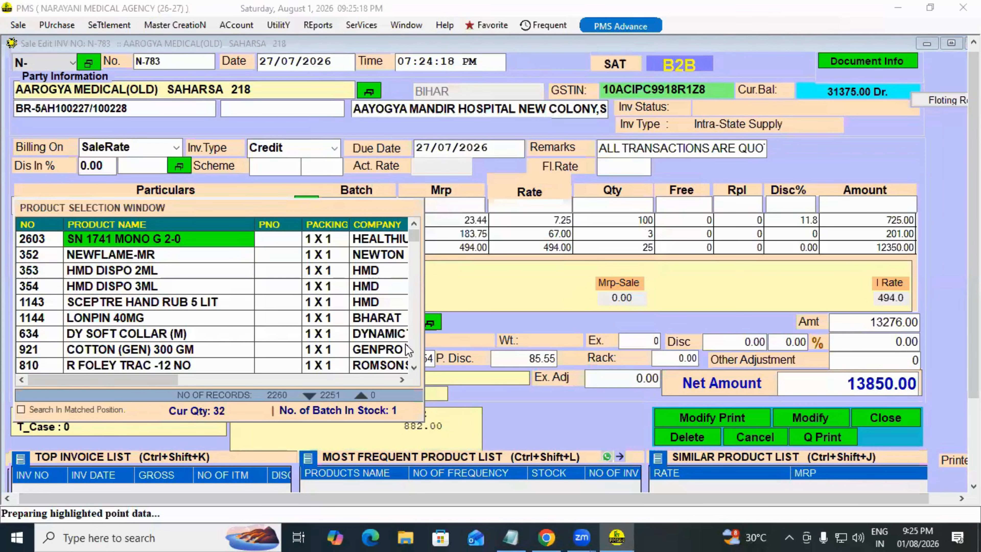
pyautogui.press('Escape')
# Step: View the blank Letter Master entry form, and close it and the product selection list
pyautogui.click(176, 25)
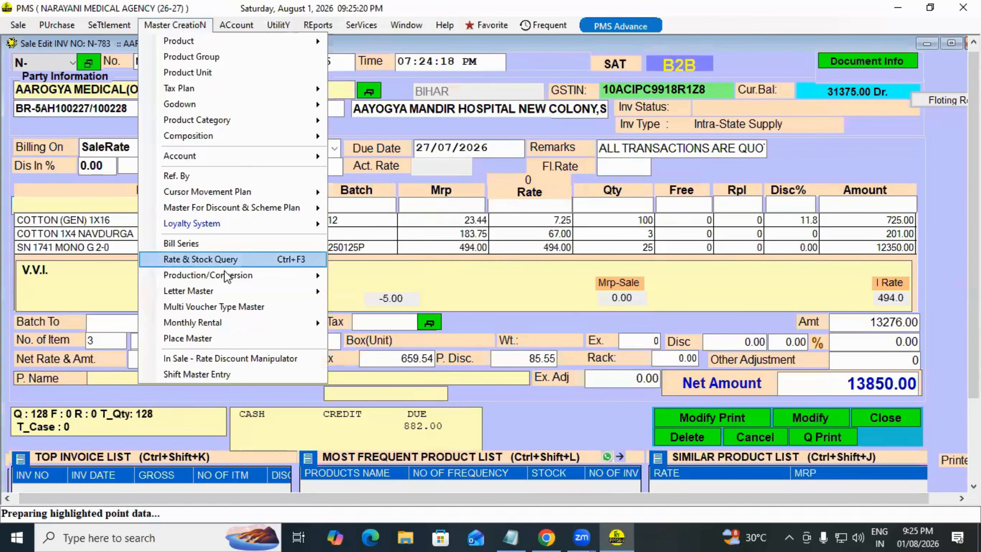
pyautogui.moveTo(231, 291)
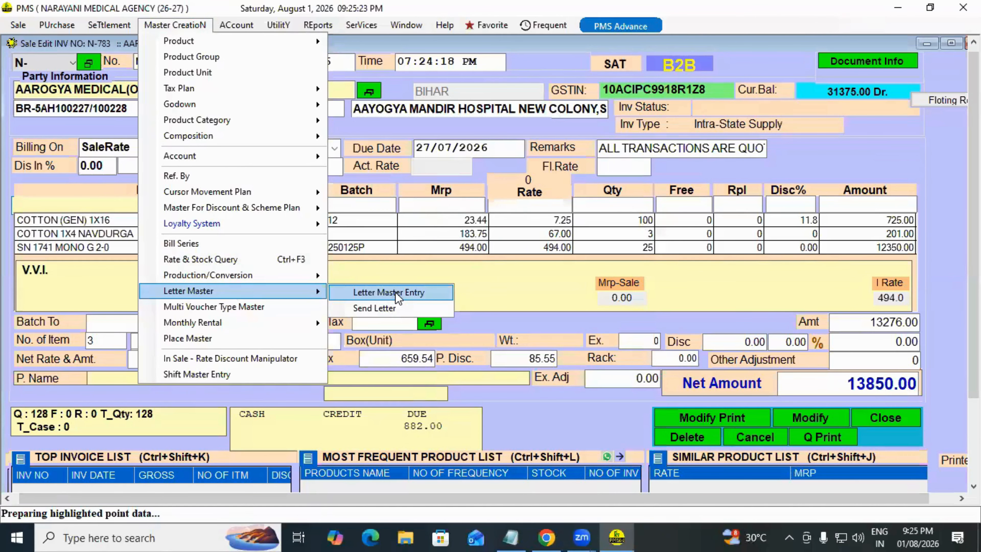
pyautogui.click(398, 294)
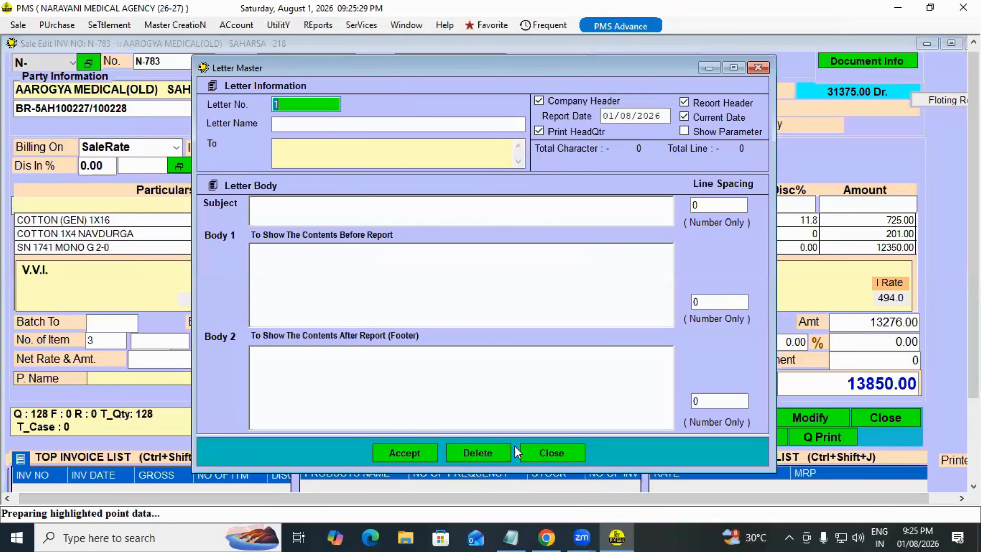
pyautogui.click(546, 459)
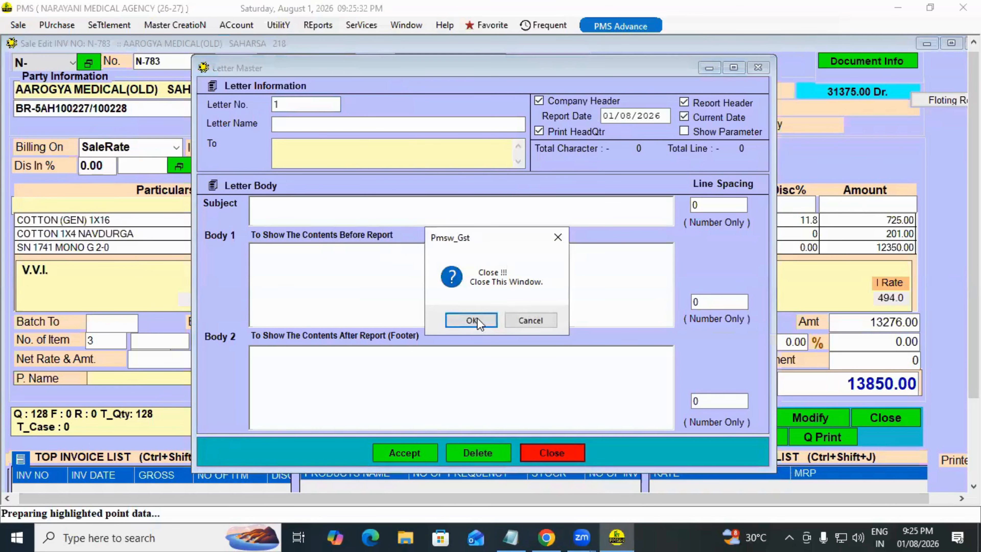
pyautogui.press('Return')
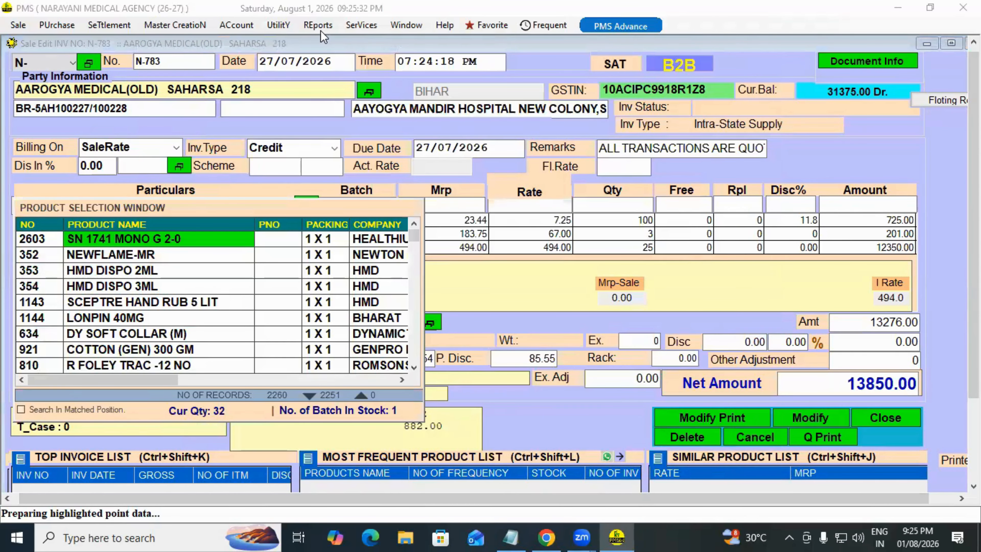
pyautogui.press('Escape')
# Step: Open the inventory and stock reports and choose the Bill Wise report for all sales
pyautogui.click(319, 25)
pyautogui.click(342, 78)
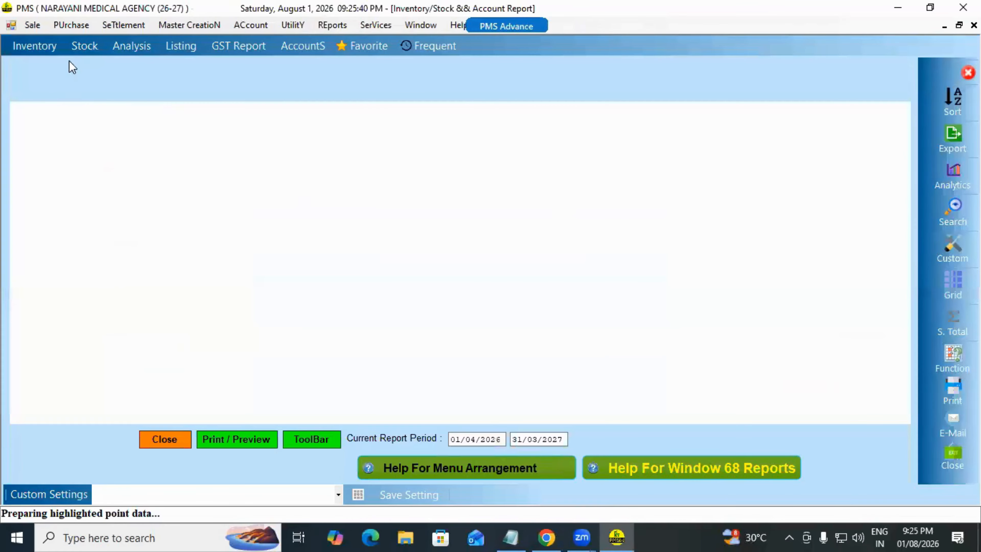
pyautogui.click(85, 46)
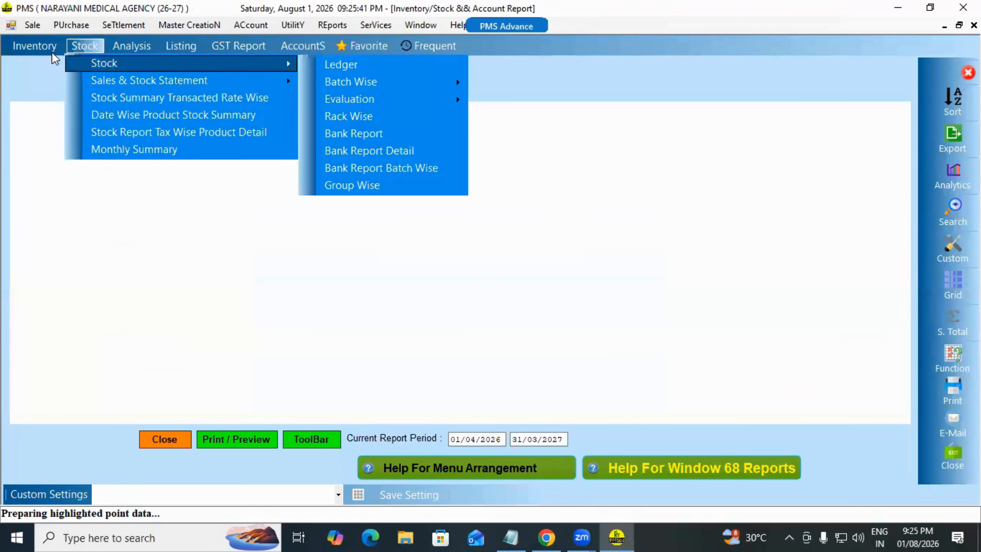
pyautogui.click(34, 45)
pyautogui.moveTo(72, 85)
pyautogui.moveTo(333, 92)
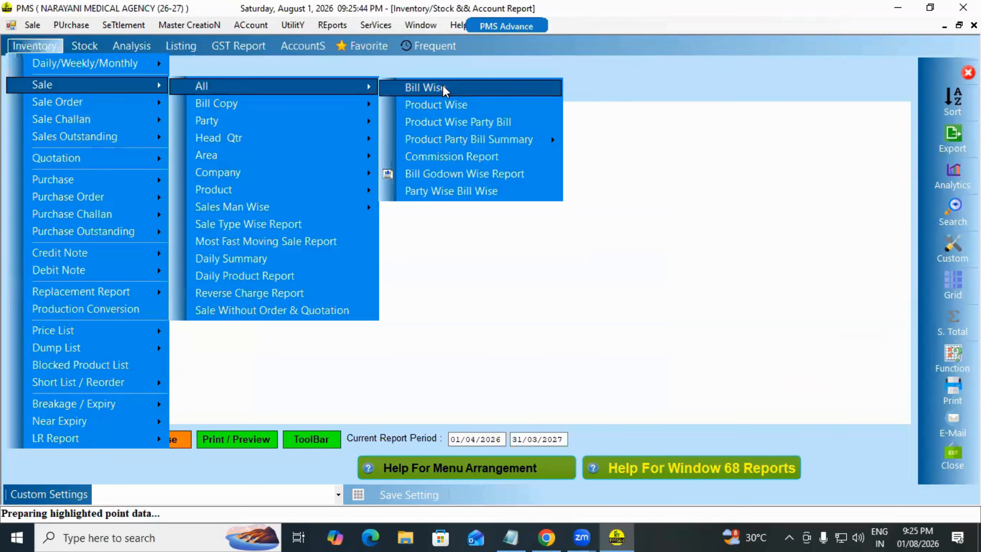
pyautogui.click(443, 92)
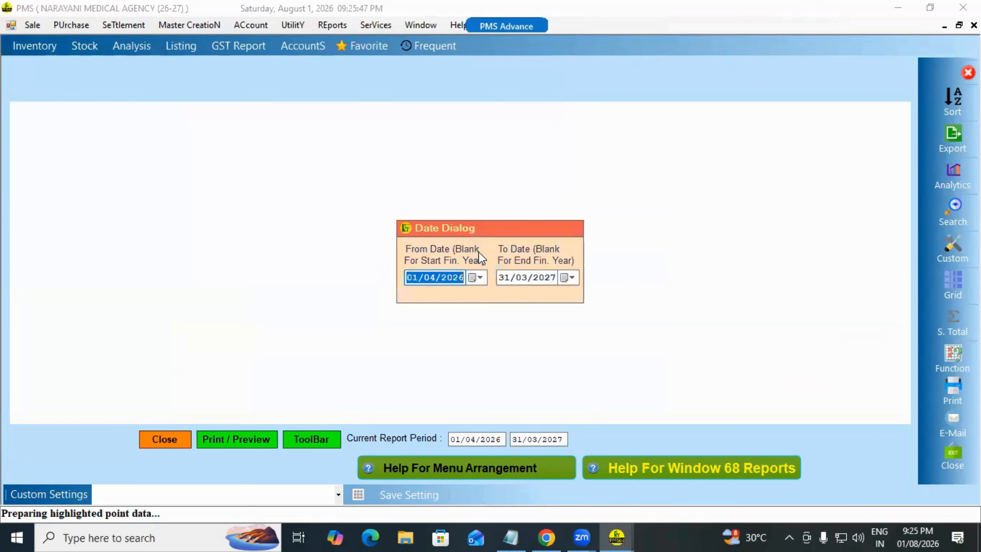
# Step: Generate the Bill Wise Sale Report from 01/04/2026 to 31/03/2027 for the Sale invoice type, review it, and close the reports
pyautogui.press('Delete')
pyautogui.press('Return')
pyautogui.press('Return')
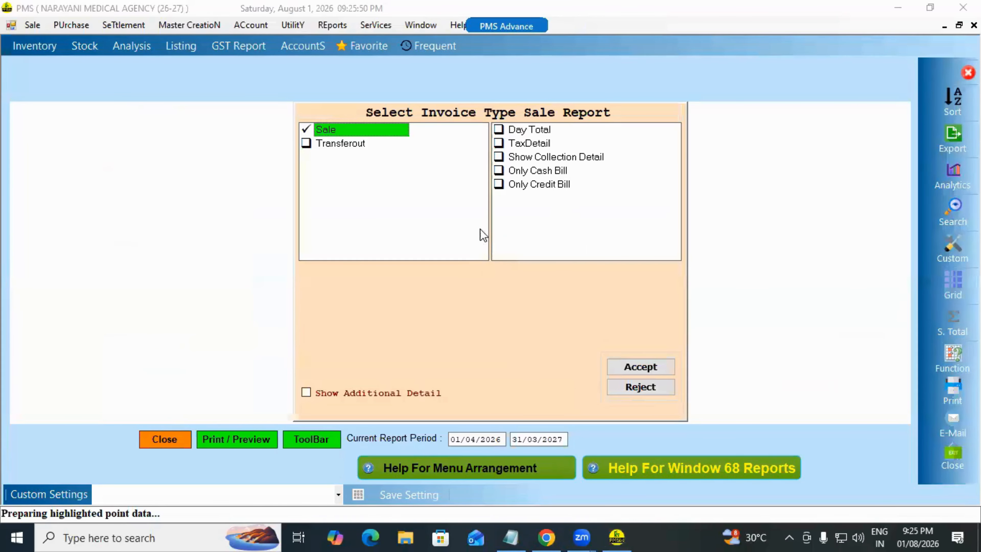
pyautogui.press('Return')
pyautogui.press('Return')
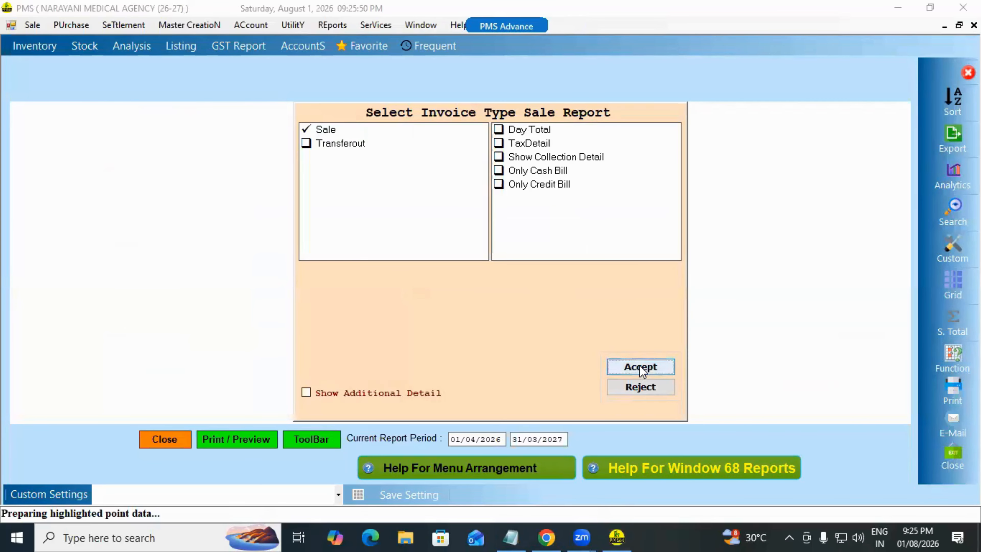
pyautogui.click(615, 365)
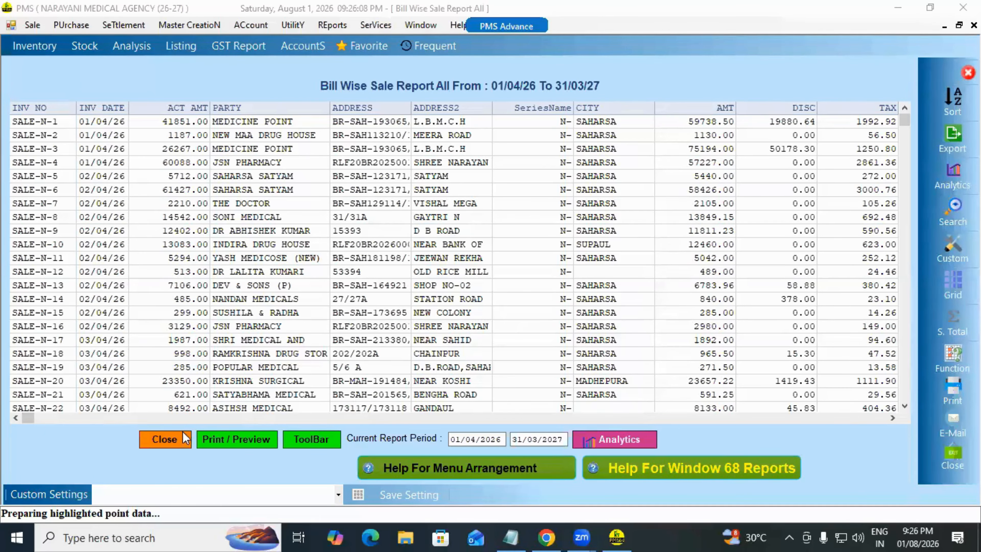
pyautogui.click(175, 439)
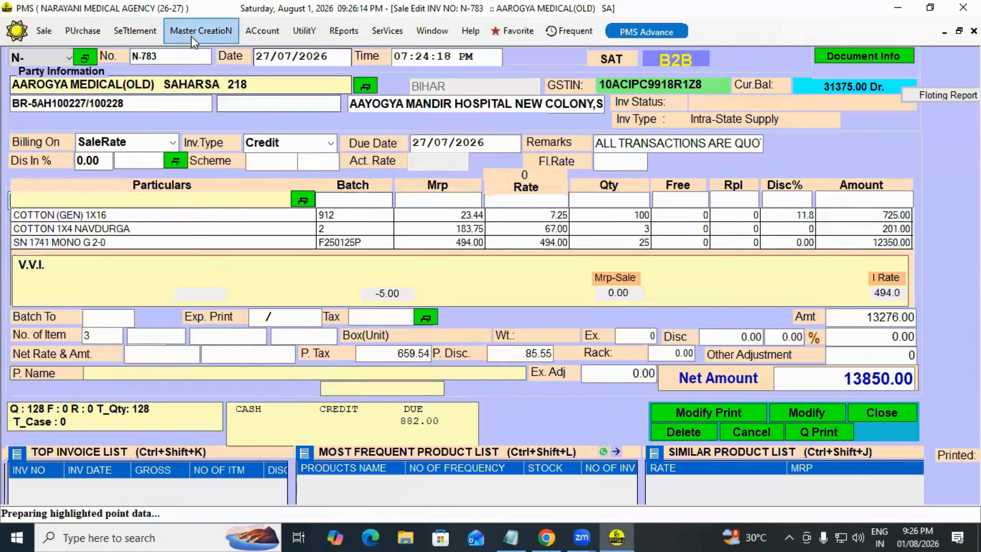
# Step: Open a new letter in the Letter Master and address it to the PARTY(Sundry Deb) account group
pyautogui.click(193, 36)
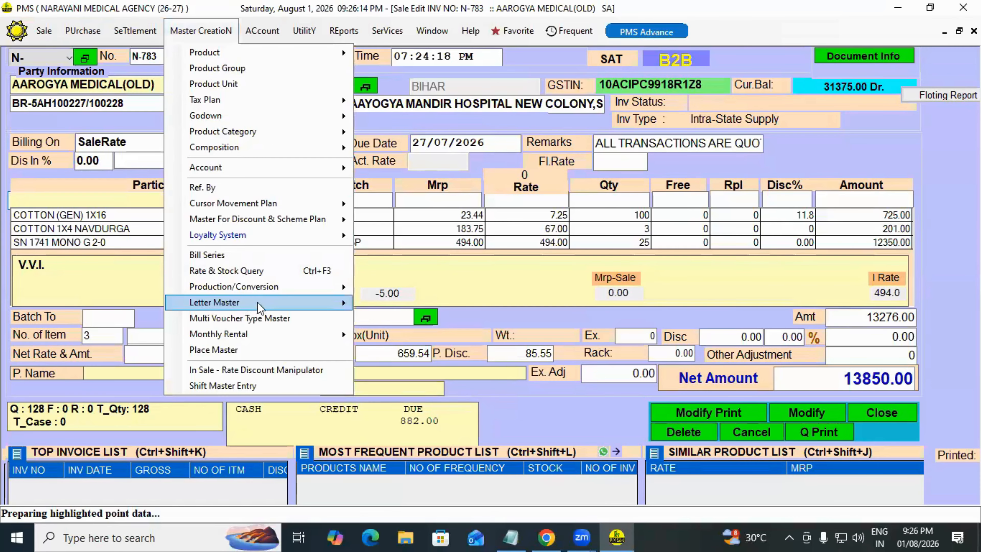
pyautogui.moveTo(260, 303)
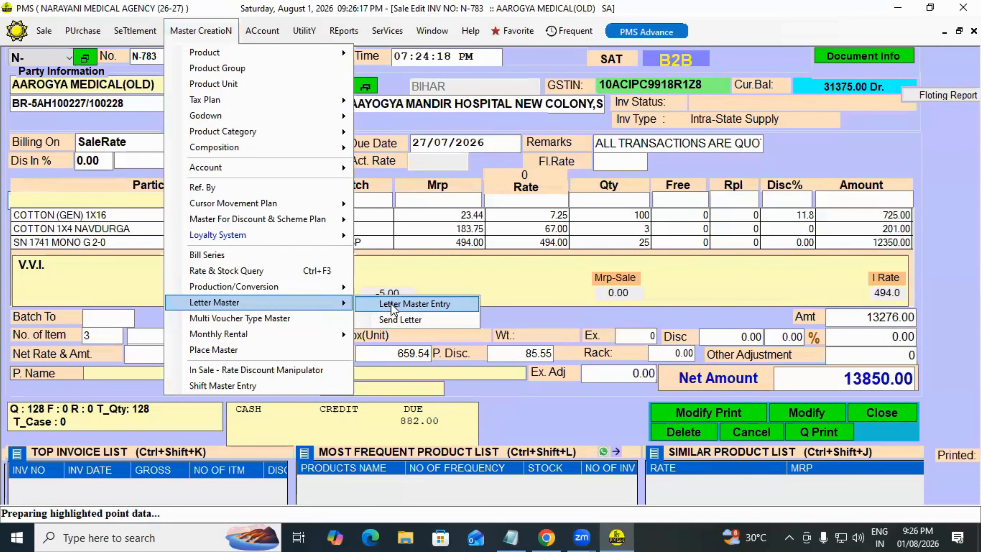
pyautogui.click(392, 306)
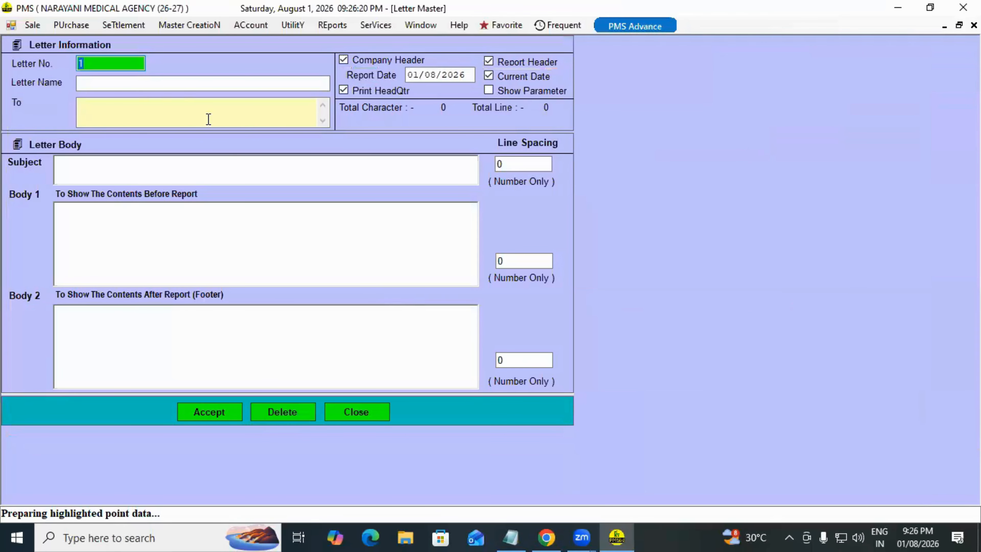
pyautogui.click(129, 87)
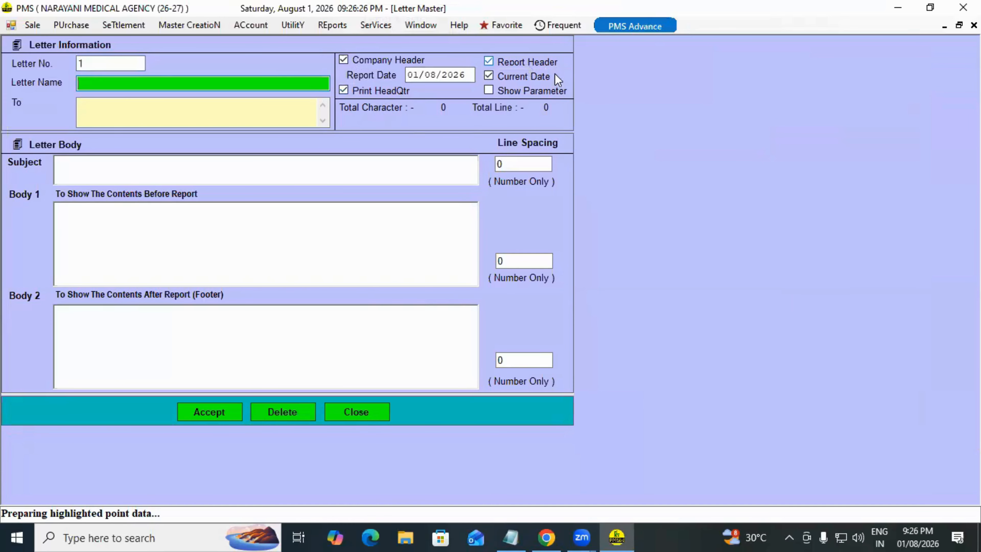
pyautogui.click(114, 118)
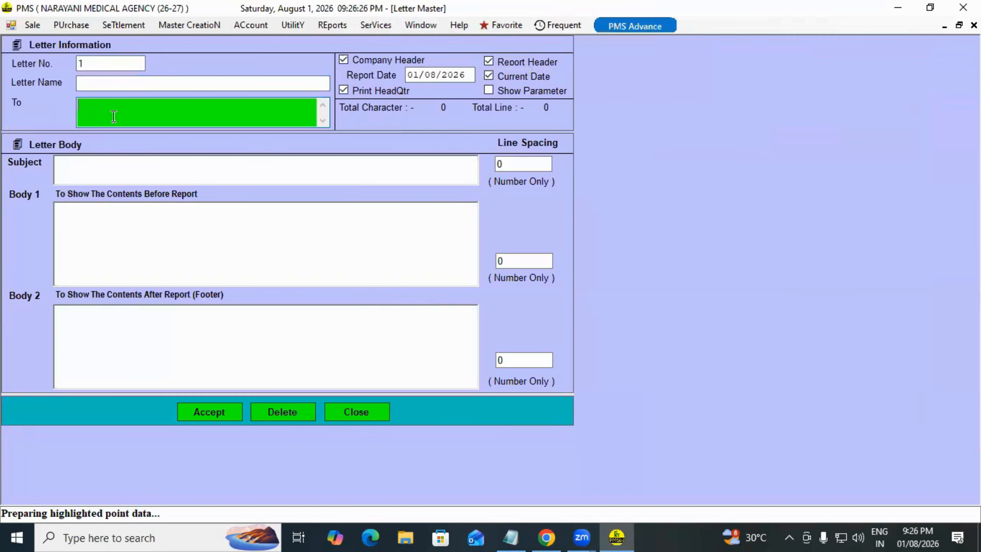
pyautogui.click(113, 117)
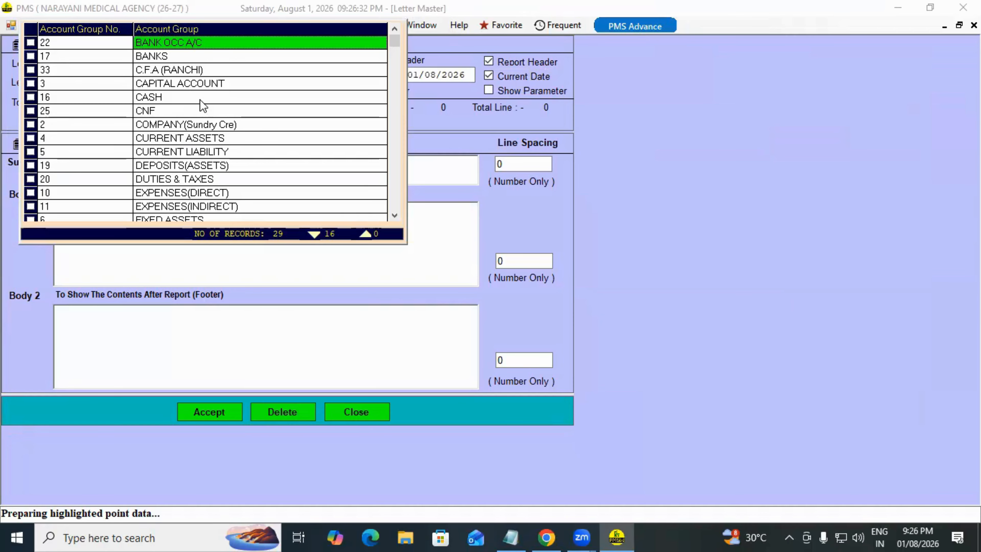
pyautogui.write('P')
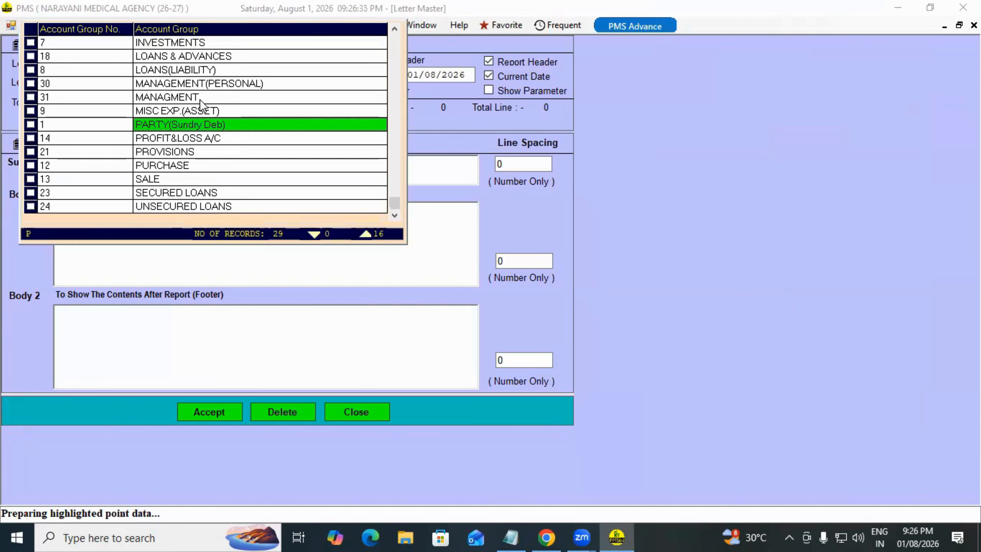
pyautogui.click(30, 124)
pyautogui.press('Return')
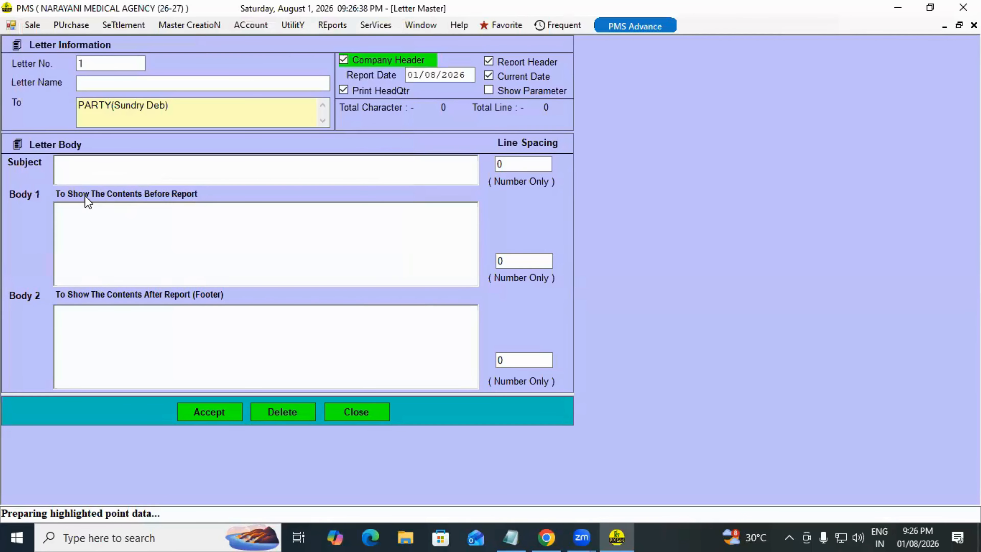
# Step: Fill the letter's subject with "yyhhgghhg", Body 1 with "r t ty tyy y" and Body 2 with "rtt ytr tyy", and close it unsaved
pyautogui.click(84, 170)
pyautogui.write('yyhhgghhg')
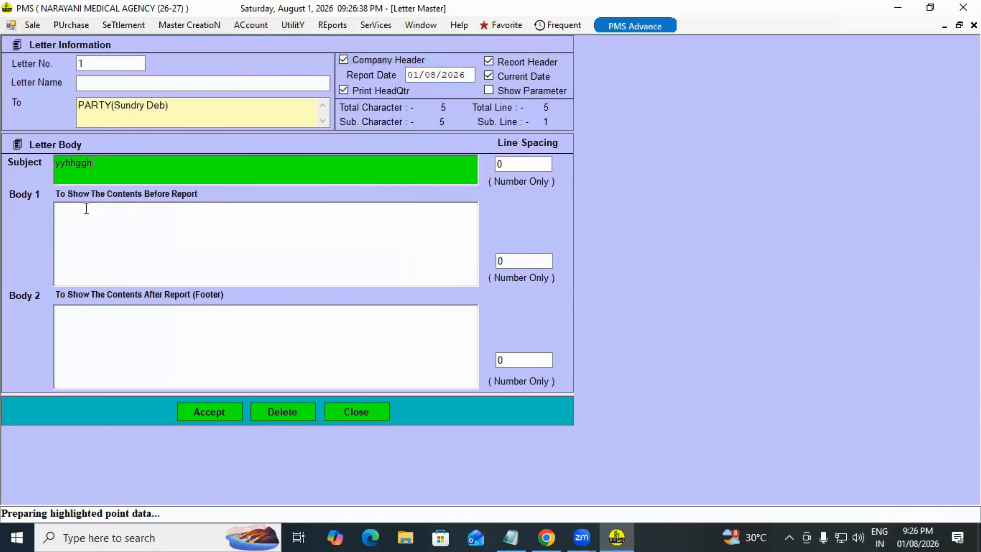
pyautogui.click(94, 221)
pyautogui.write('r t ty tyy y')
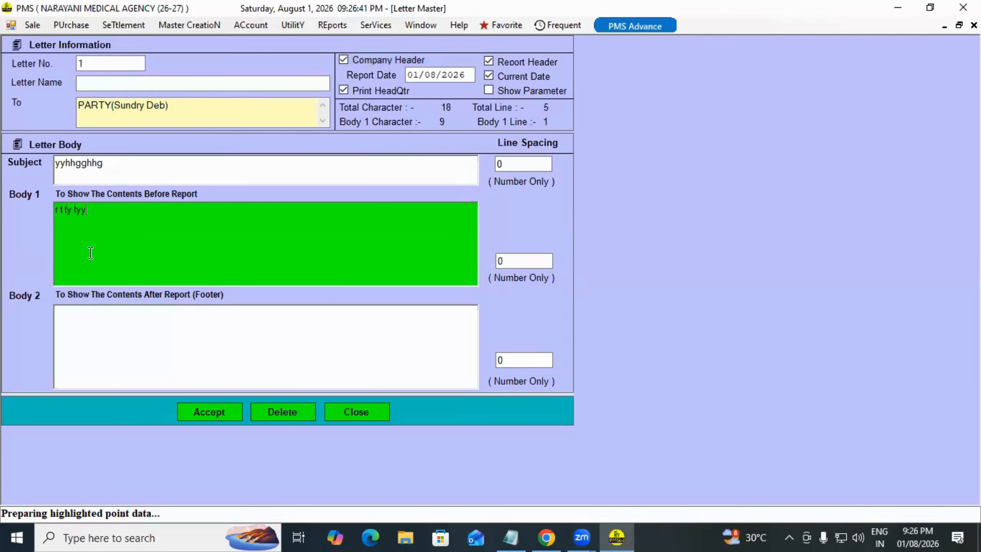
pyautogui.click(113, 334)
pyautogui.write('rtt ytr tyy')
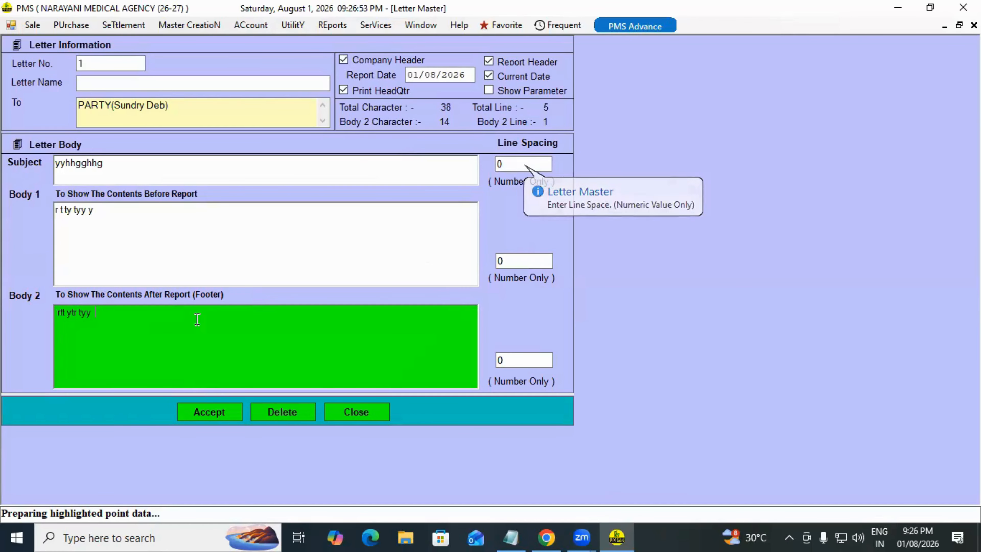
pyautogui.moveTo(197, 319)
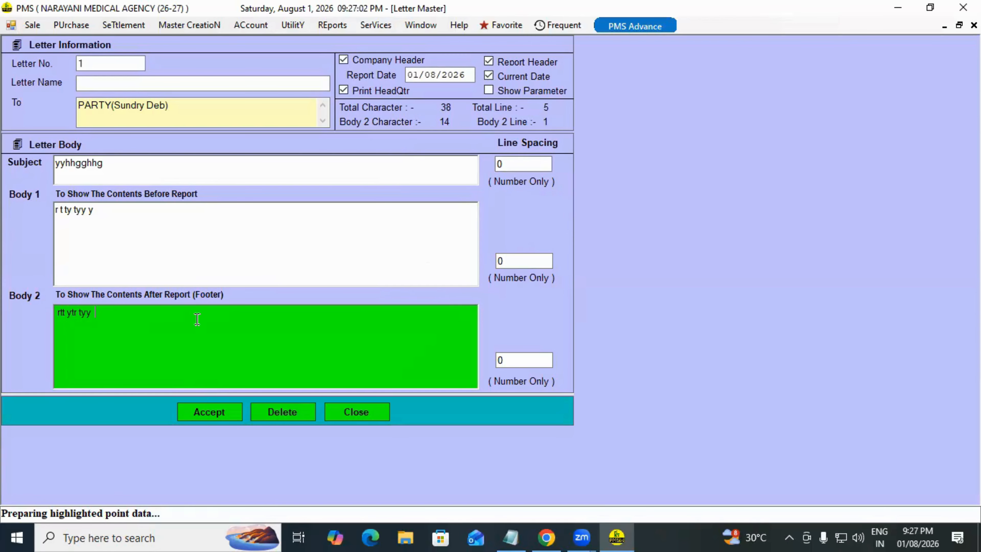
pyautogui.click(356, 418)
pyautogui.click(463, 322)
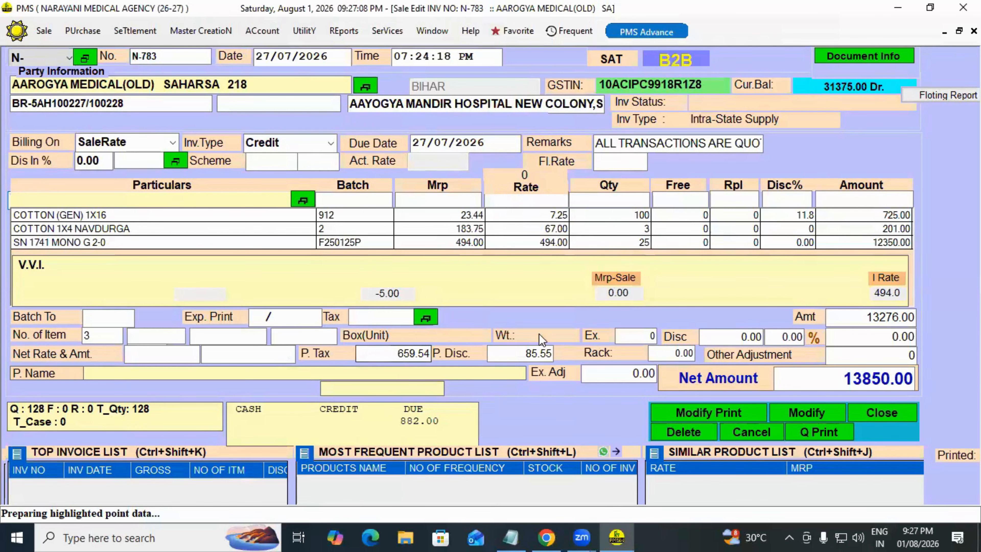
# Step: View the blank Multi Voucher entry form in the accounts section, and close it
pyautogui.click(209, 33)
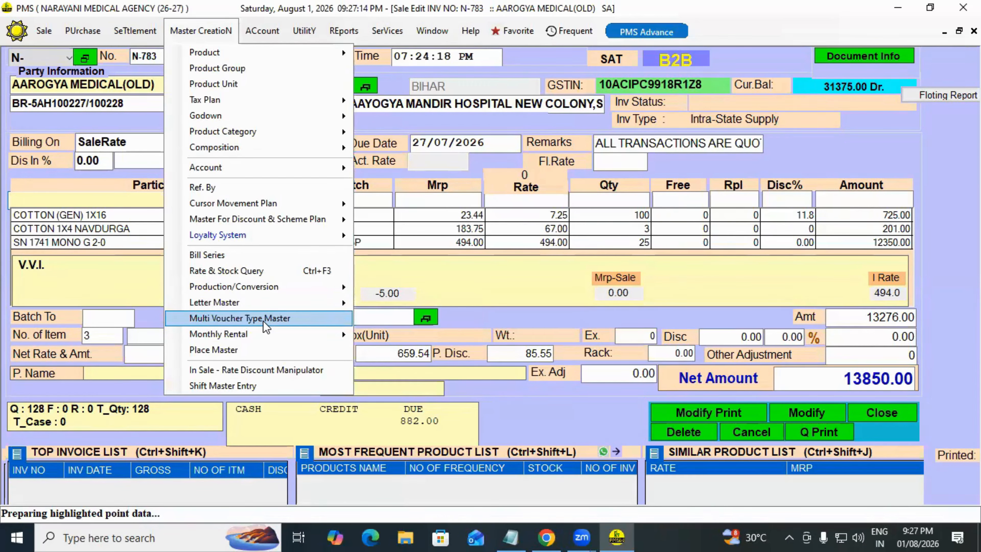
pyautogui.moveTo(260, 29)
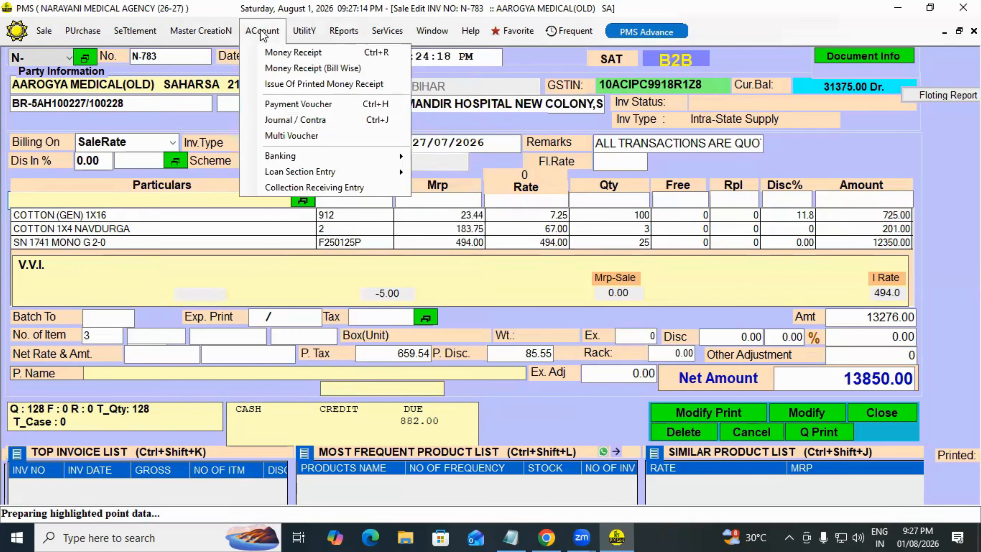
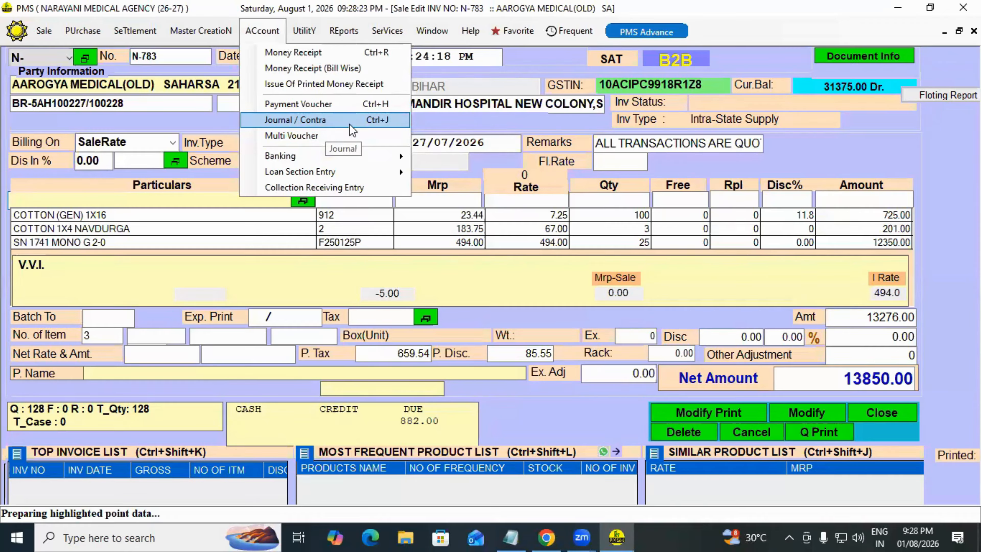
pyautogui.click(323, 136)
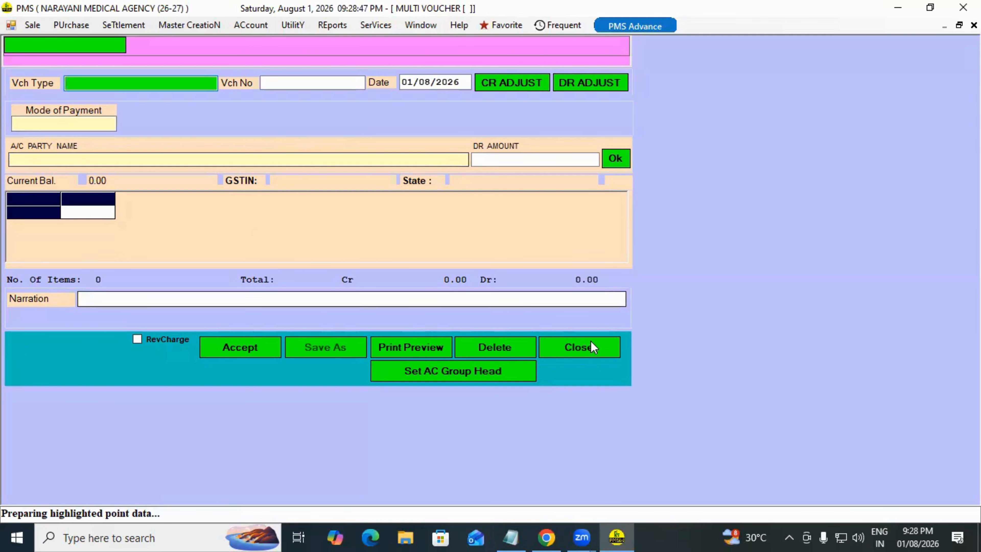
pyautogui.click(541, 338)
pyautogui.click(466, 319)
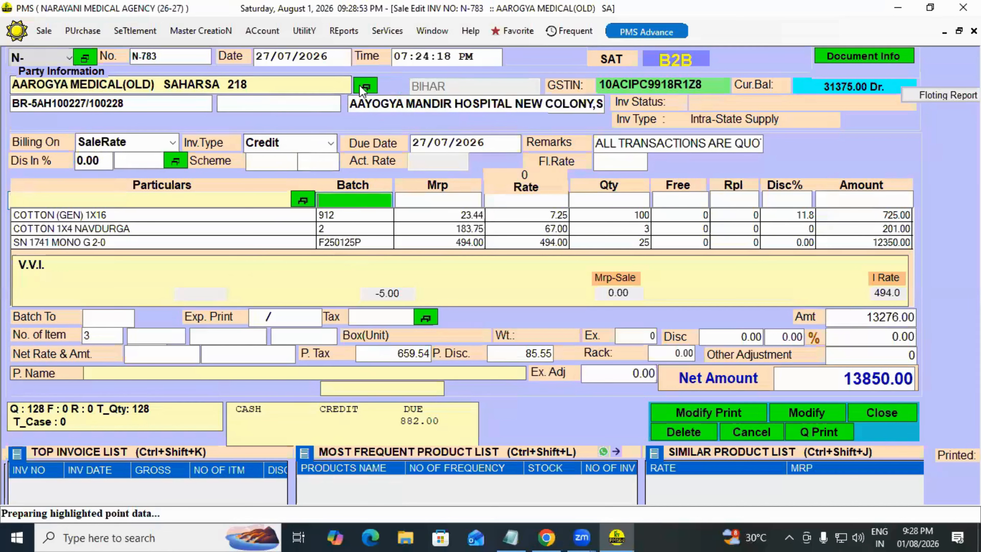
# Step: Open the Multi Voucher Type Master and name the new voucher type AAA, leaving the prefix blank
pyautogui.click(319, 29)
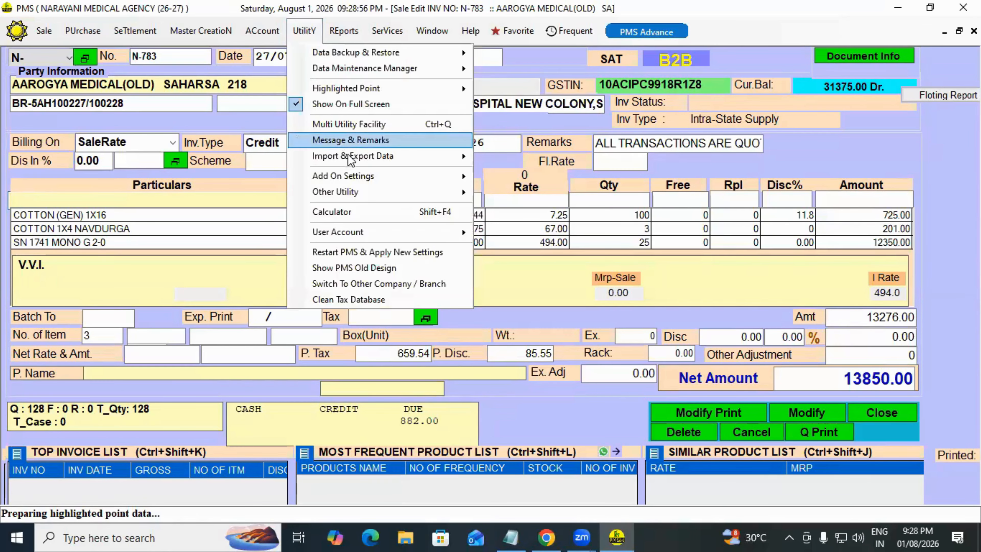
pyautogui.moveTo(262, 31)
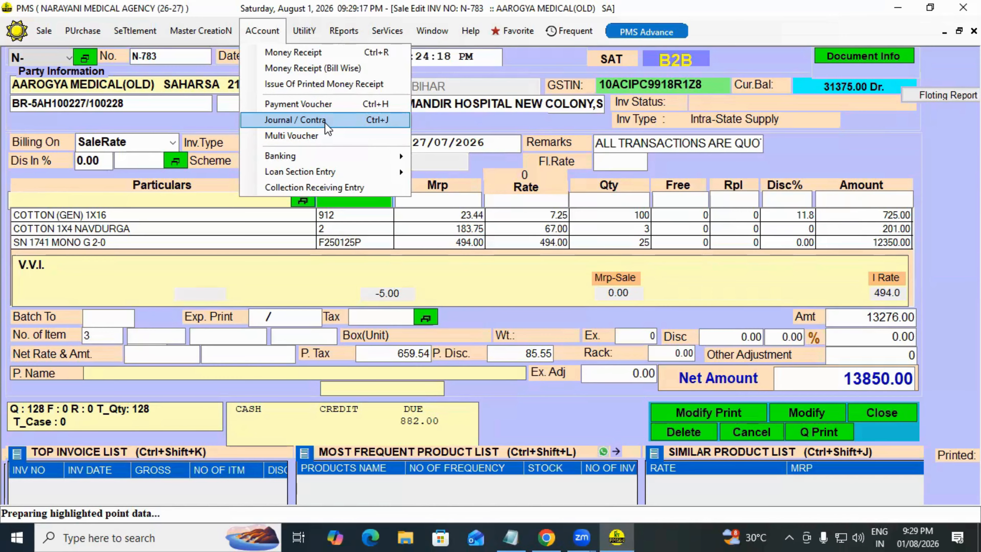
pyautogui.moveTo(220, 31)
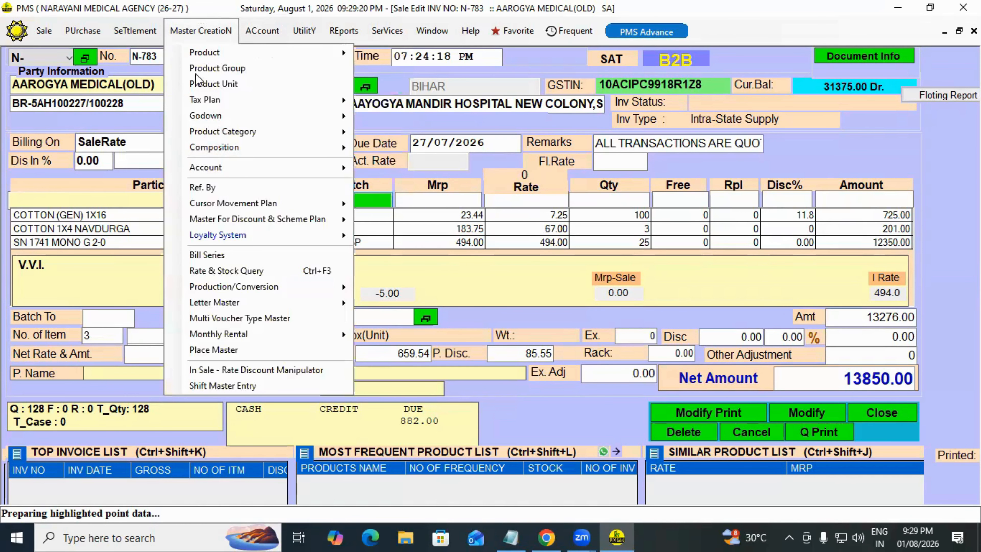
pyautogui.moveTo(304, 31)
pyautogui.click(244, 318)
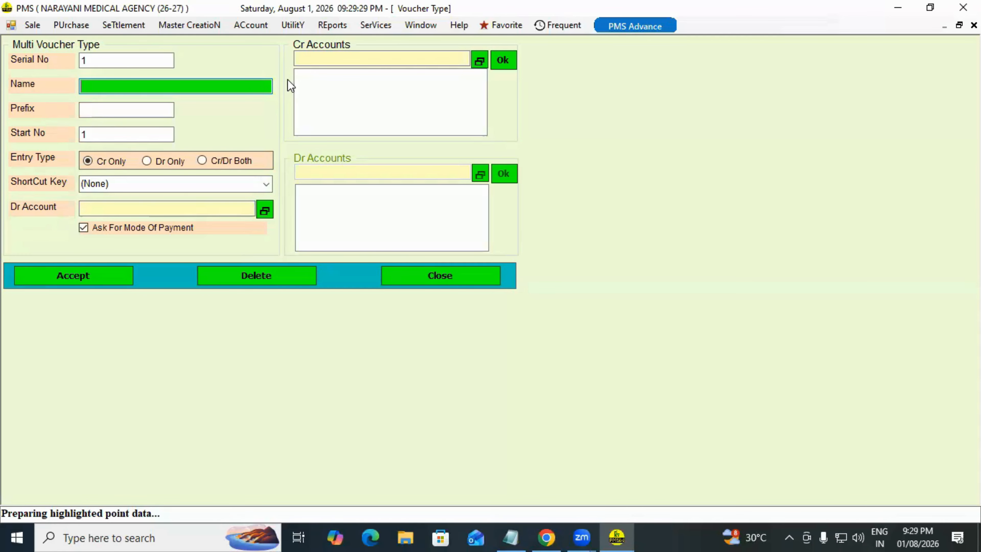
pyautogui.write('AAA')
pyautogui.press('Return')
pyautogui.press('Return')
pyautogui.press('Return')
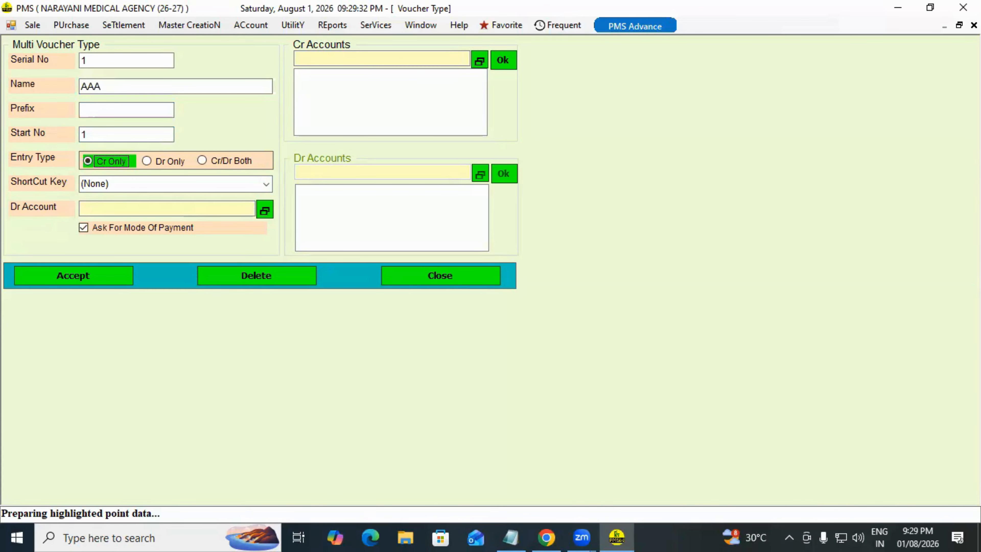
# Step: Set the voucher type's entry type to Cr Only and its shortcut key to Ctrl+D
pyautogui.press('Right')
pyautogui.press('Right')
pyautogui.press('Left')
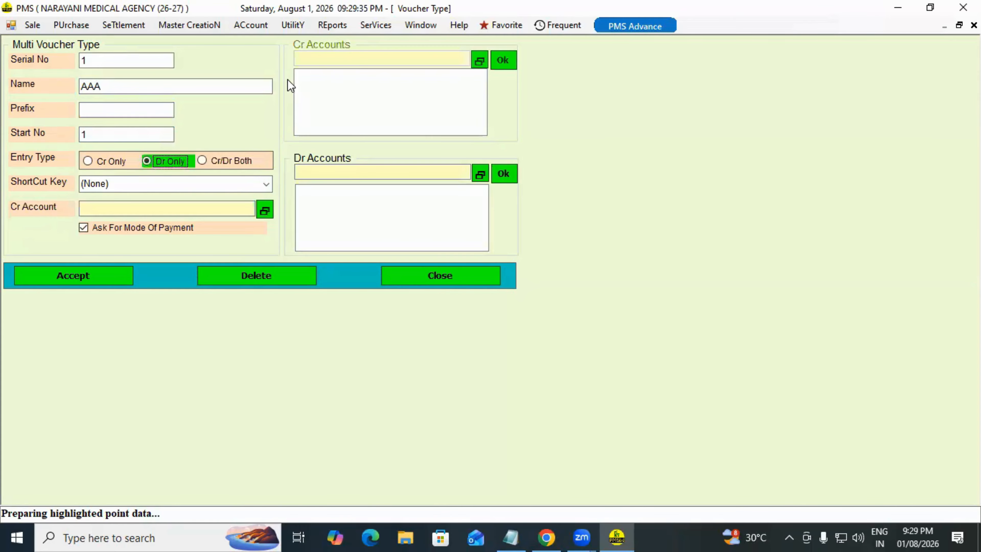
pyautogui.press('Left')
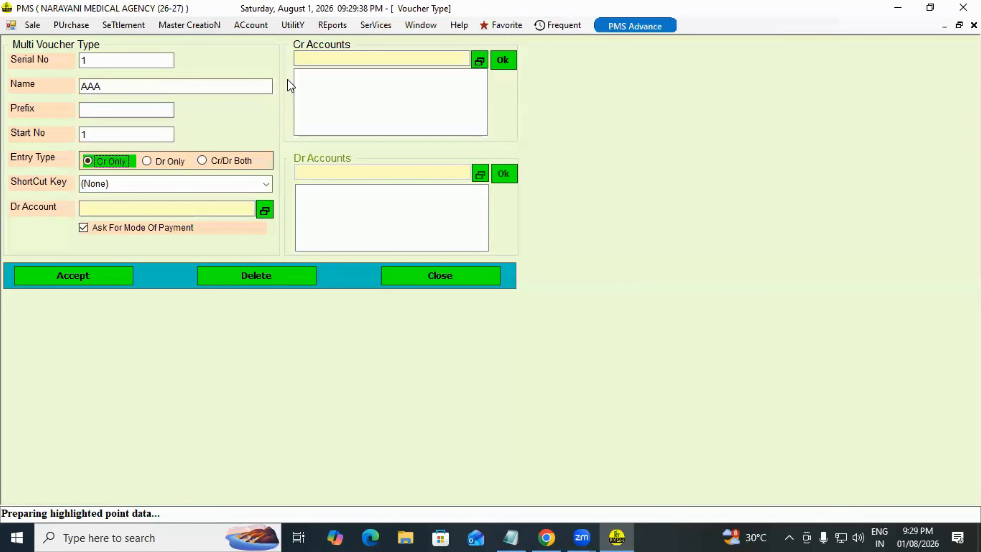
pyautogui.press('Return')
pyautogui.press('Down')
pyautogui.press('Down')
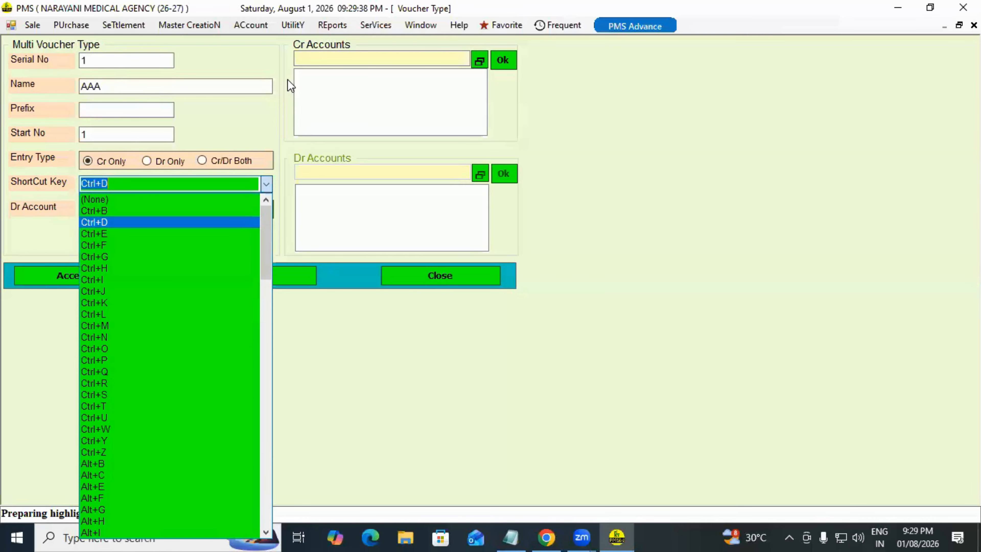
pyautogui.press('Return')
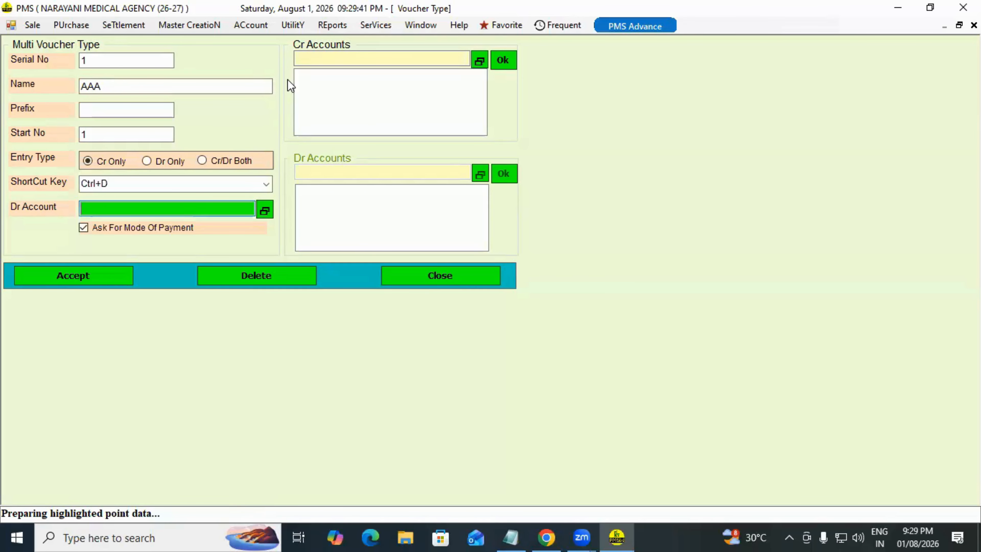
# Step: Set CASH IN HAND as the Dr Account of the voucher type
pyautogui.press('Return')
pyautogui.press('Down')
pyautogui.press('Down')
pyautogui.press('Down')
pyautogui.press('Down')
pyautogui.press('Down')
pyautogui.press('Down')
pyautogui.press('Down')
pyautogui.press('Down')
pyautogui.press('Down')
pyautogui.press('Down')
pyautogui.press('Down')
pyautogui.press('Down')
pyautogui.press('Down')
pyautogui.press('Down')
pyautogui.press('Down')
pyautogui.press('Down')
pyautogui.press('Down')
pyautogui.press('Down')
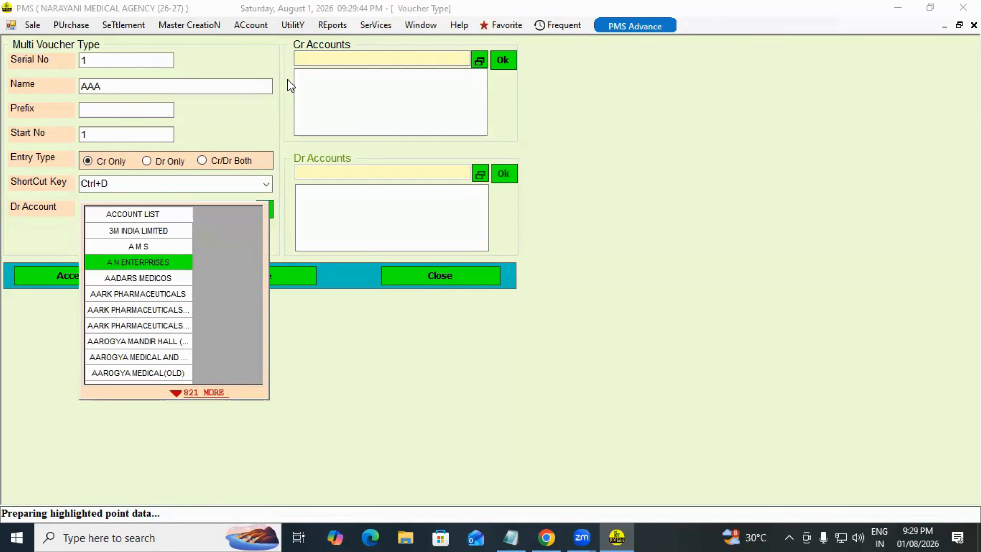
pyautogui.press('Down')
pyautogui.press('Down')
pyautogui.press('Down')
pyautogui.press('Down')
pyautogui.press('Down')
pyautogui.press('Down')
pyautogui.press('Down')
pyautogui.press('Down')
pyautogui.press('Down')
pyautogui.press('Down')
pyautogui.press('Down')
pyautogui.press('Down')
pyautogui.press('Down')
pyautogui.press('Down')
pyautogui.press('Down')
pyautogui.press('Down')
pyautogui.press('Down')
pyautogui.press('Down')
pyautogui.press('Down')
pyautogui.press('Down')
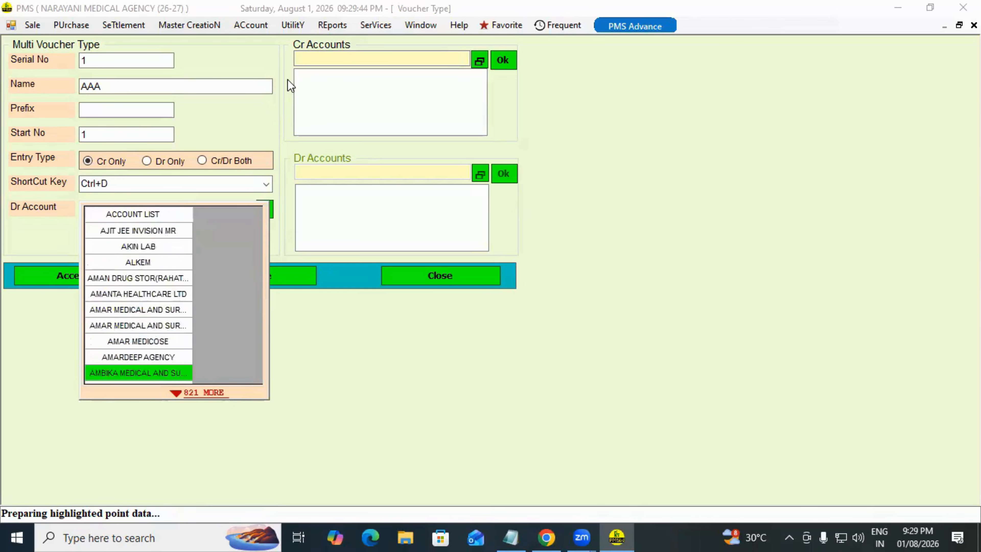
pyautogui.write('CAS')
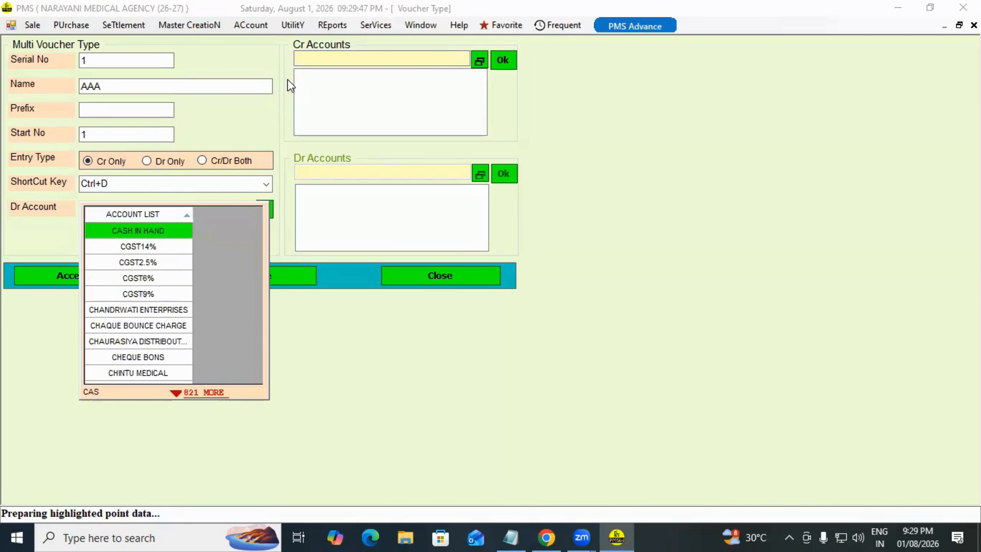
pyautogui.press('Down')
pyautogui.press('Up')
pyautogui.press('Return')
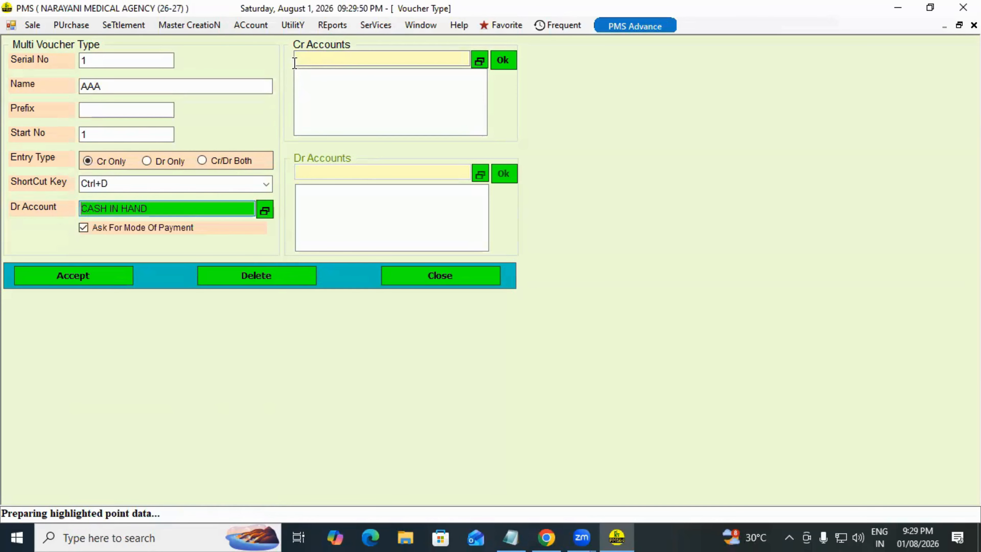
# Step: Choose the PARTY(Sundry Deb) account group for the Cr Accounts of the voucher type
pyautogui.click(295, 61)
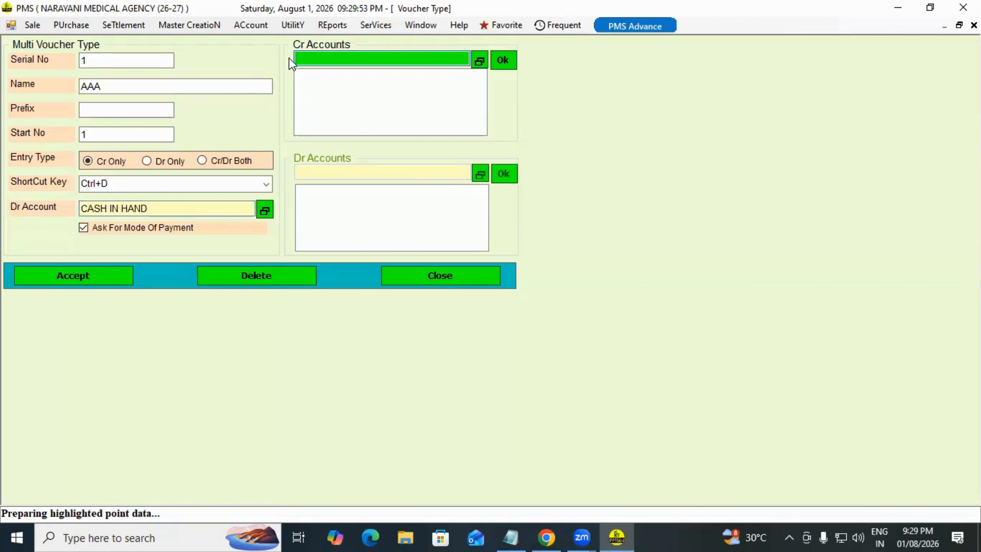
pyautogui.press('Return')
pyautogui.press('Down')
pyautogui.press('Down')
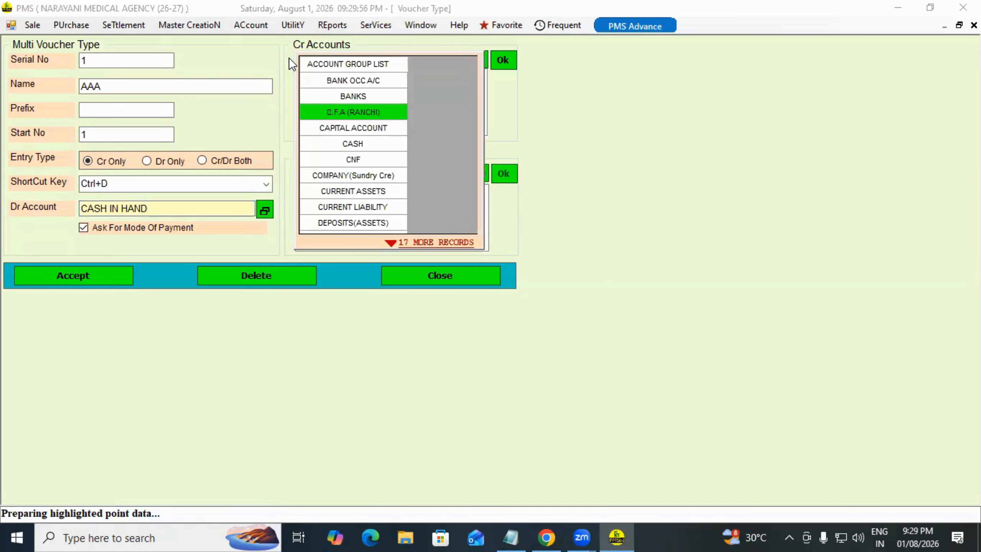
pyautogui.press('Up')
pyautogui.press('Up')
pyautogui.press('Down')
pyautogui.press('Down')
pyautogui.press('p')
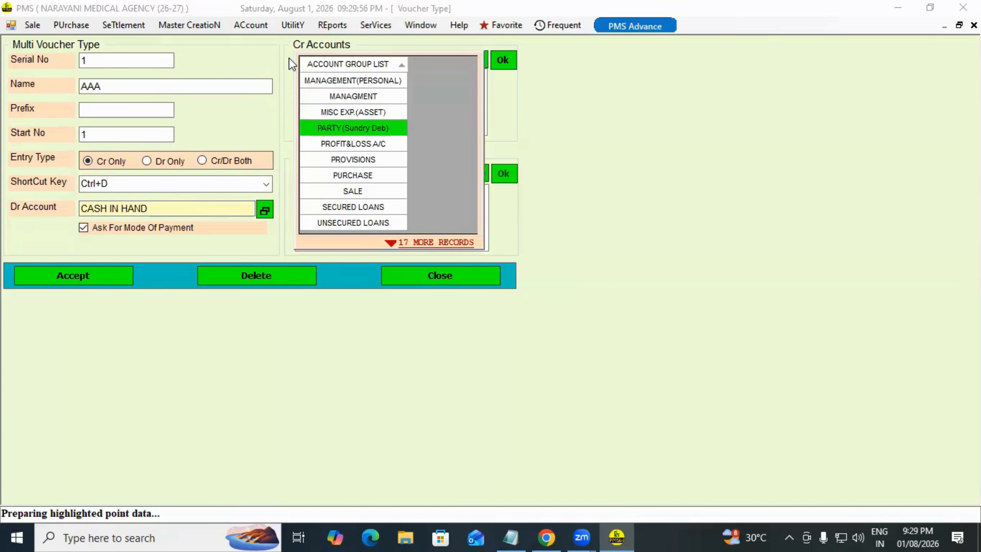
pyautogui.press('Return')
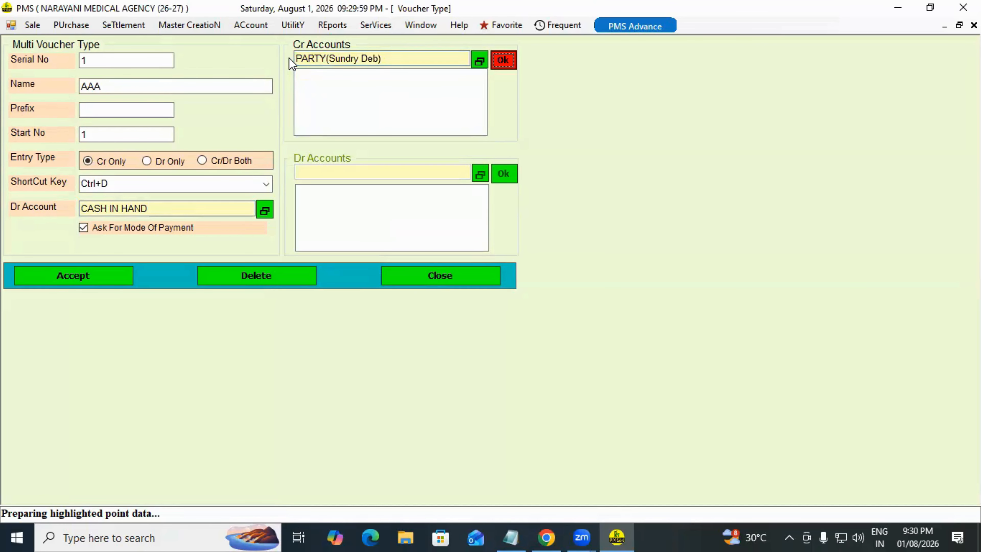
# Step: Add the PARTY(Sundry Deb) group to the voucher type's Cr Accounts list and open a new Money Receipt entry
pyautogui.press('Return')
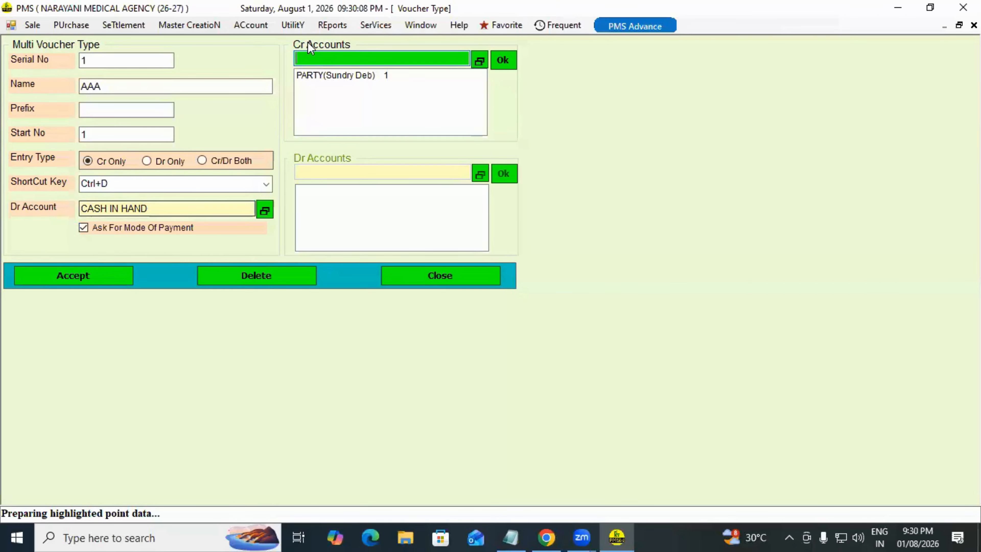
pyautogui.click(258, 29)
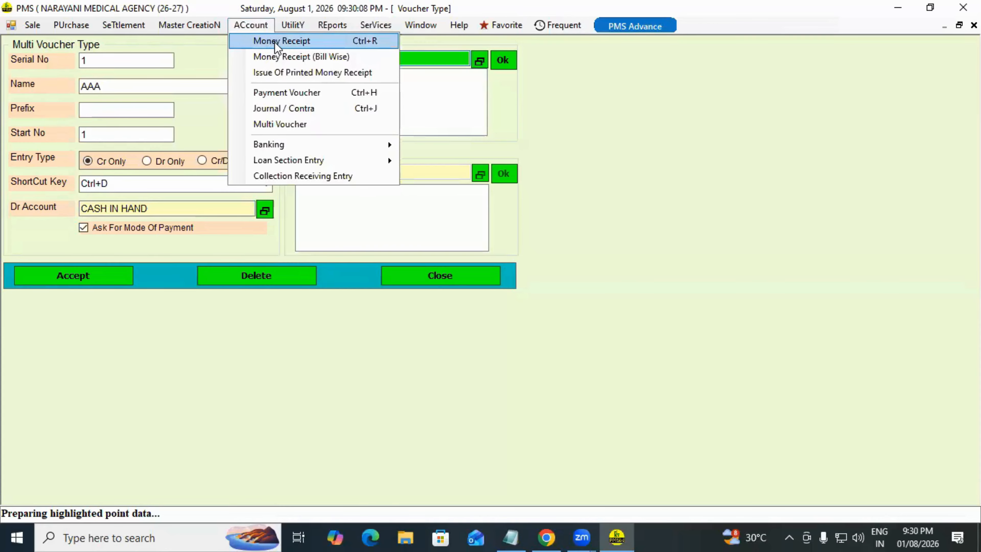
pyautogui.click(270, 40)
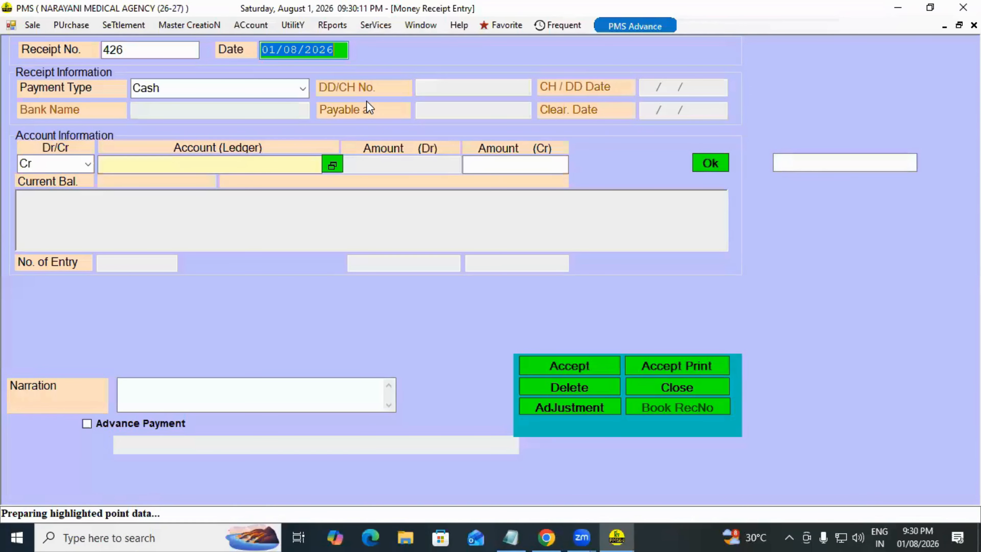
# Step: Fill in a cash money receipt that credits AADARS MEDICOS with an amount of 1000
pyautogui.press('Return')
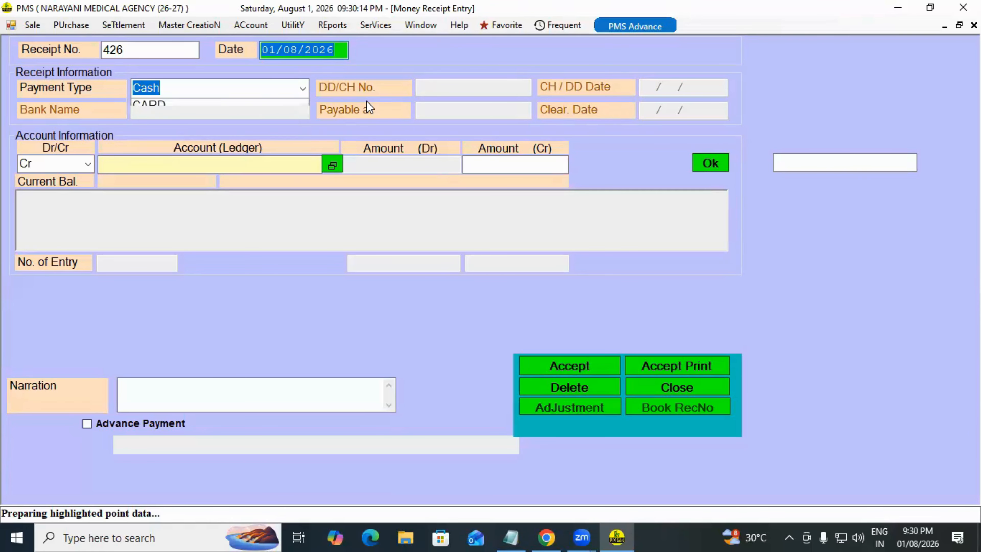
pyautogui.press('Return')
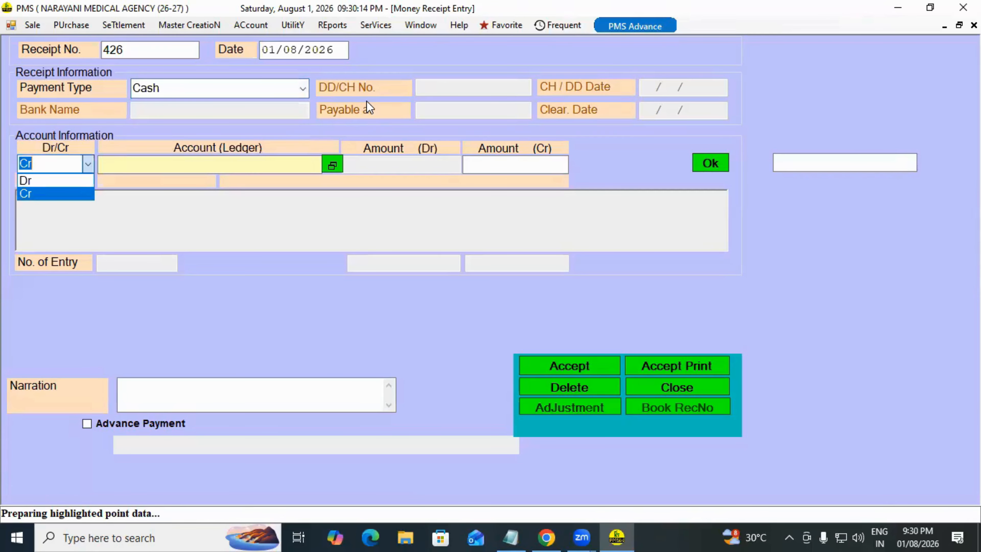
pyautogui.press('Return')
pyautogui.press('Return')
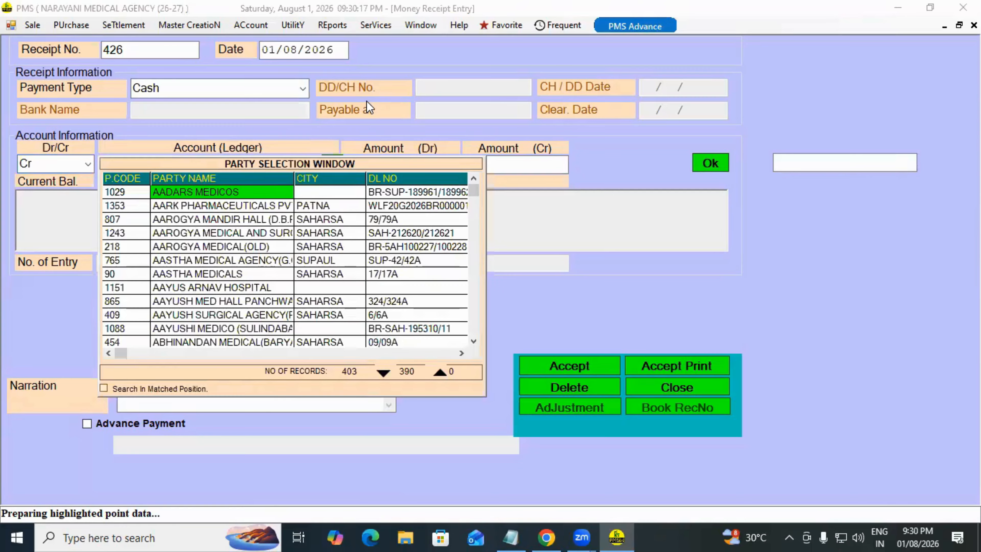
pyautogui.press('Return')
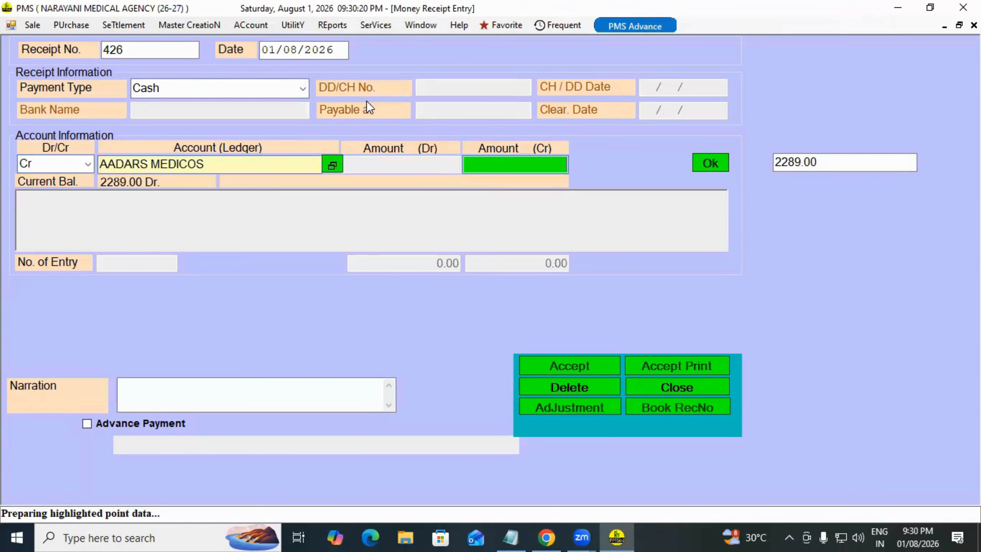
pyautogui.write('1000')
pyautogui.press('Return')
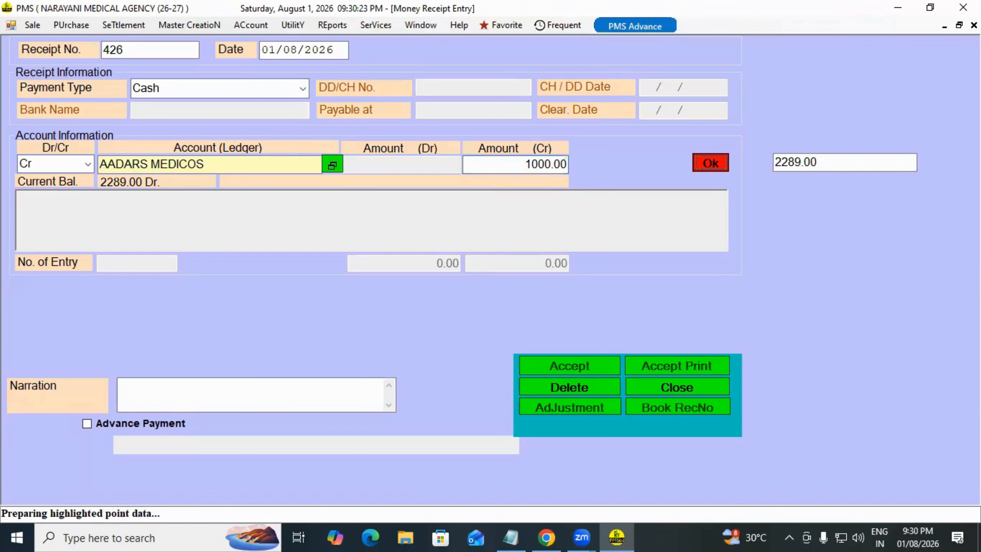
pyautogui.press('Return')
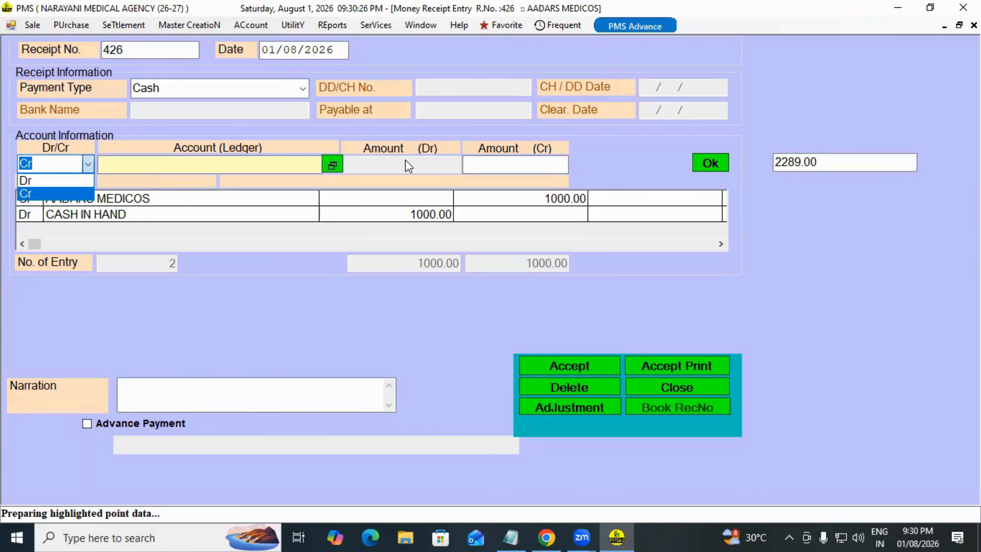
# Step: Close the money receipt and the voucher type form without accepting either one
pyautogui.click(408, 172)
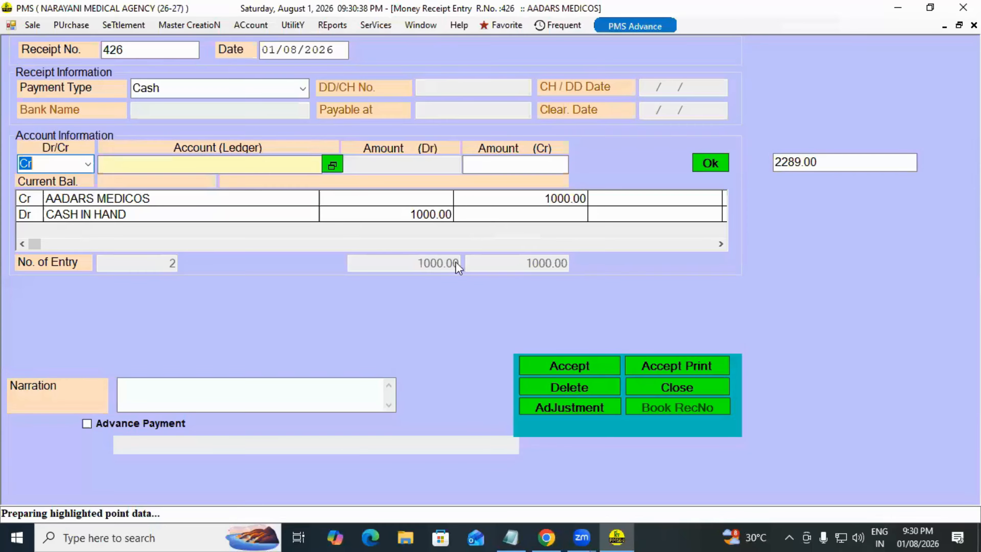
pyautogui.click(698, 388)
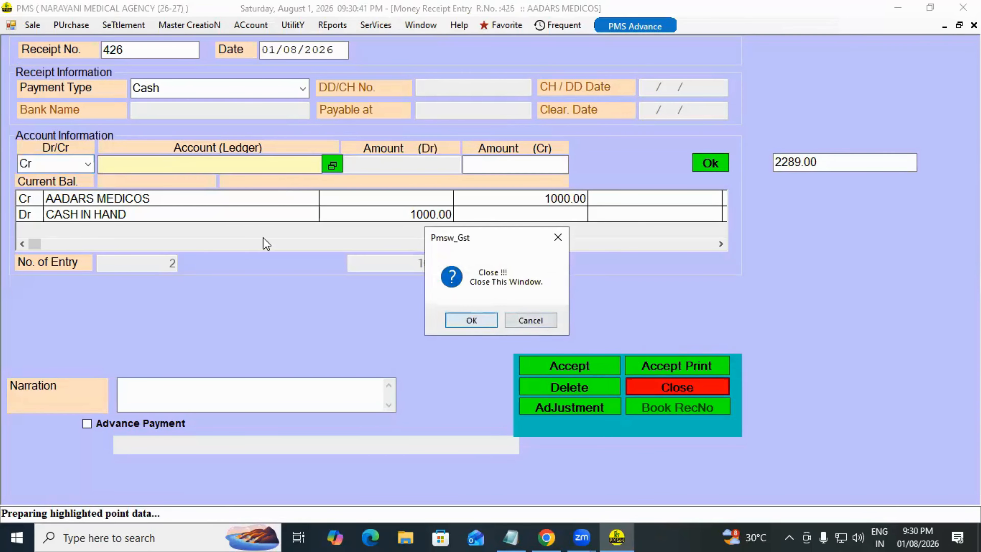
pyautogui.press('Return')
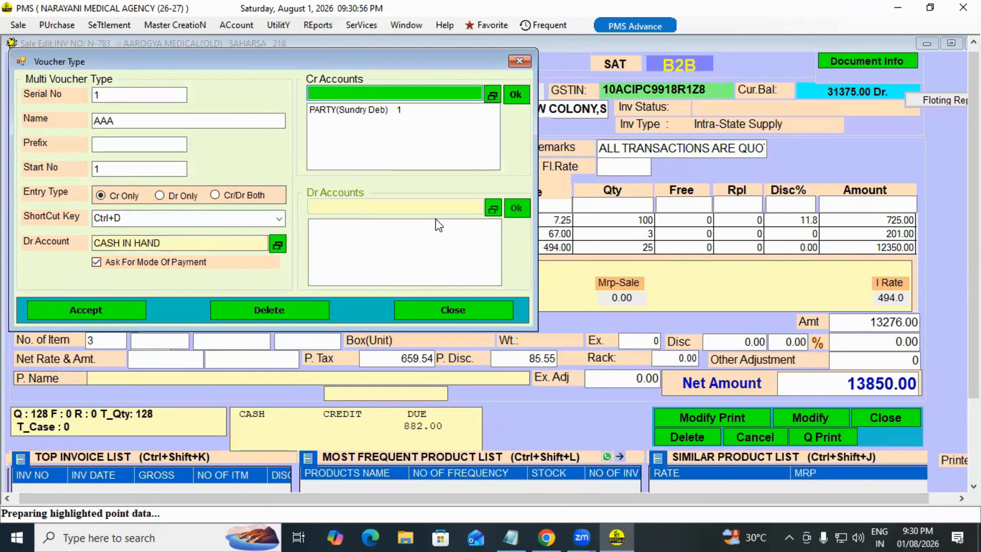
pyautogui.click(460, 311)
pyautogui.press('Return')
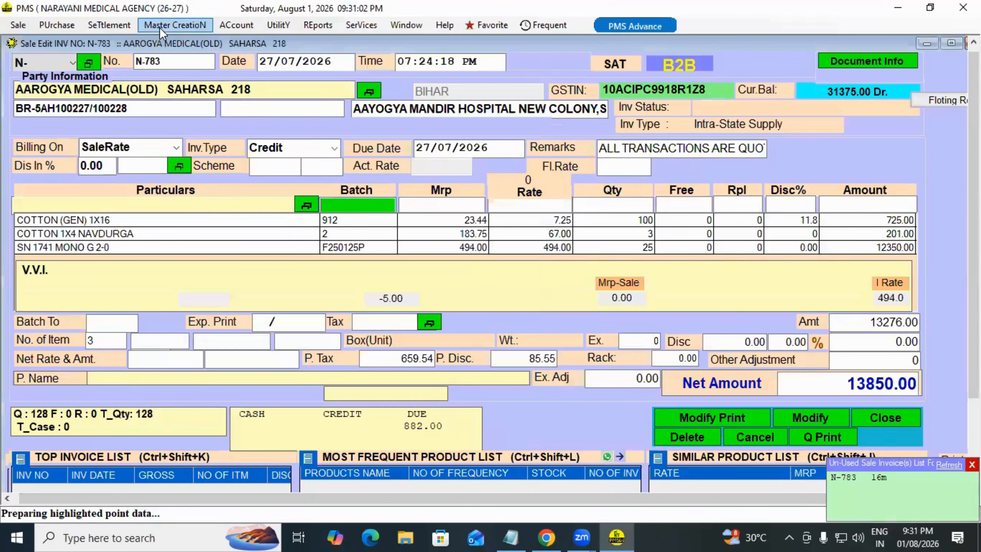
# Step: Open the Rental Master under Monthly Rental to examine its property, owner and rent type fields, and close it
pyautogui.click(175, 25)
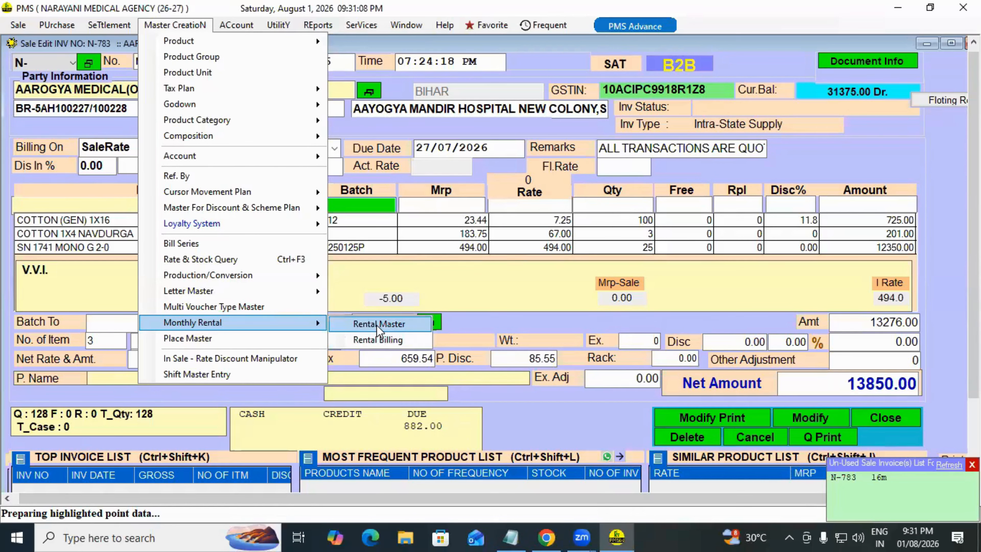
pyautogui.click(378, 324)
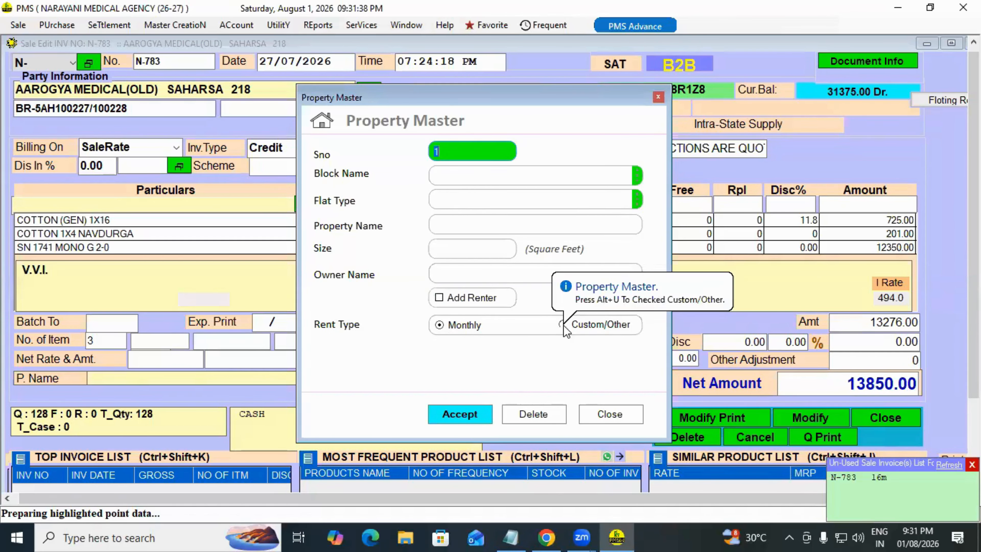
pyautogui.click(617, 416)
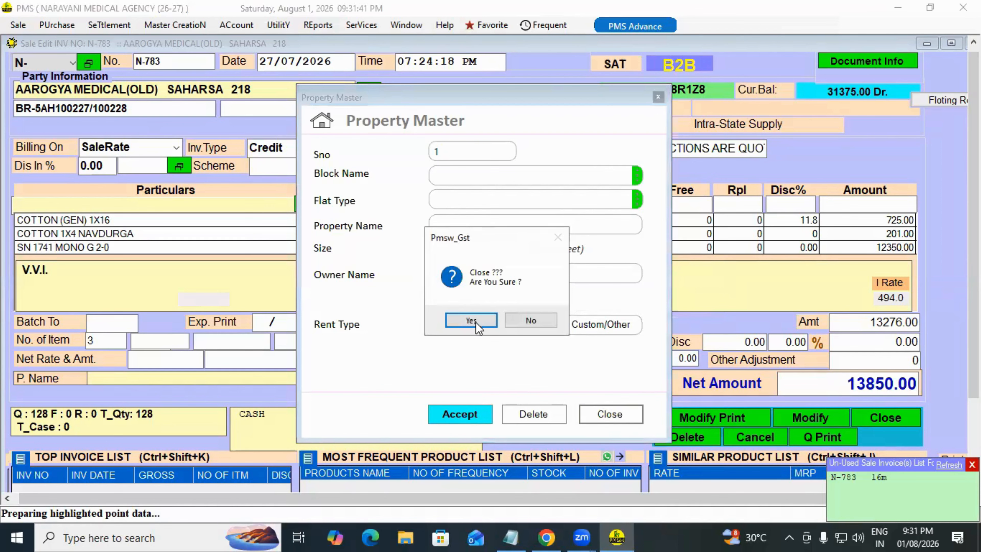
pyautogui.click(476, 322)
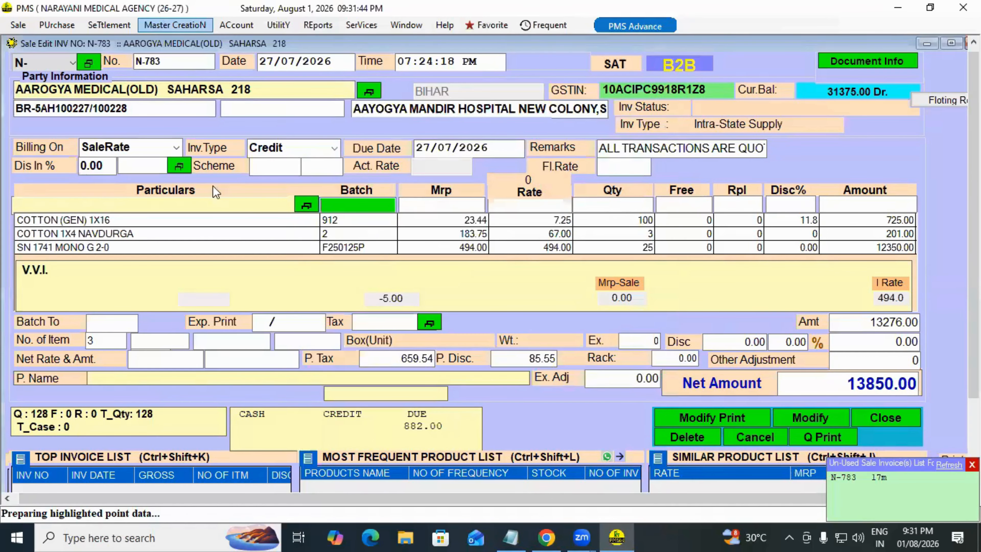
# Step: Open Rental Billing, go through its date, block, flat type and invoice date fields, and close the form
pyautogui.click(181, 25)
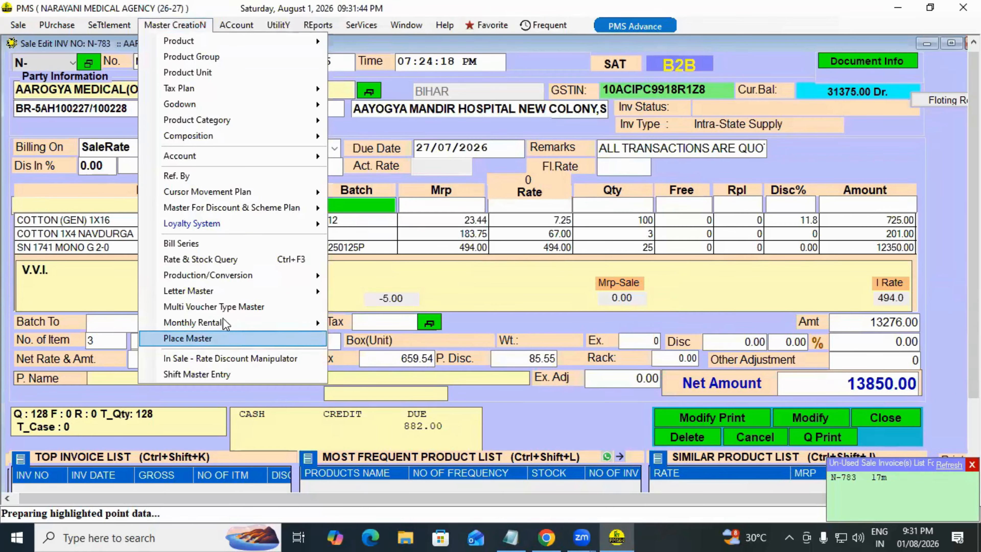
pyautogui.moveTo(246, 326)
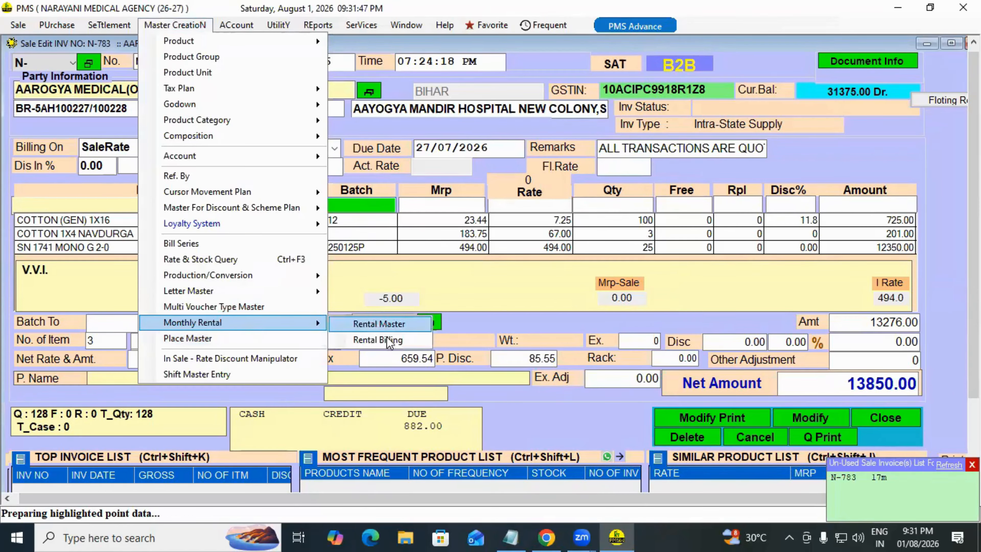
pyautogui.click(388, 342)
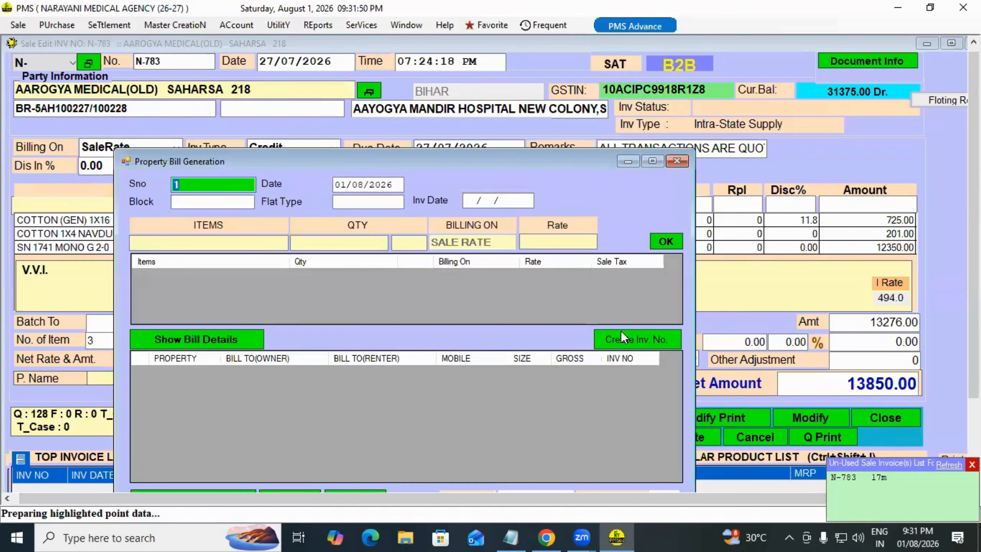
pyautogui.press('Return')
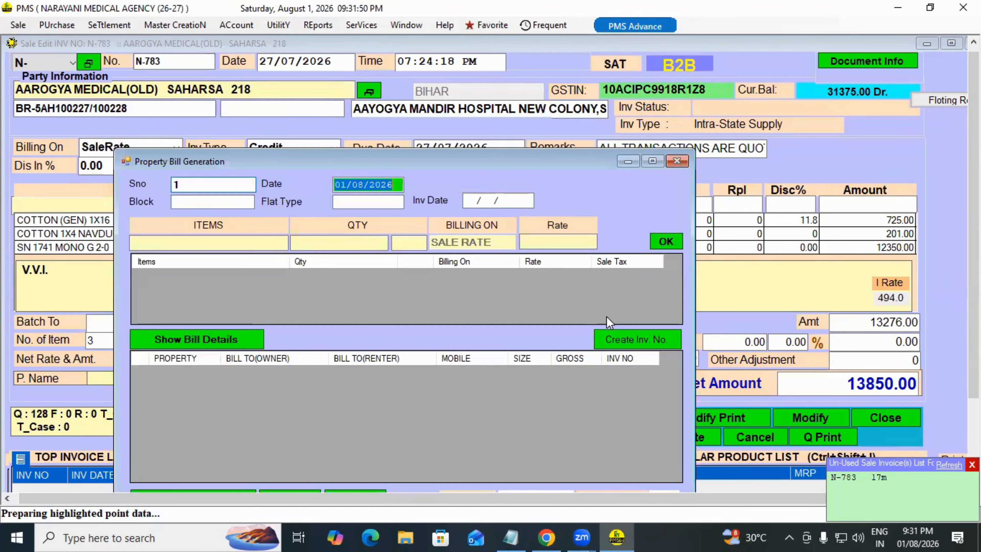
pyautogui.press('Return')
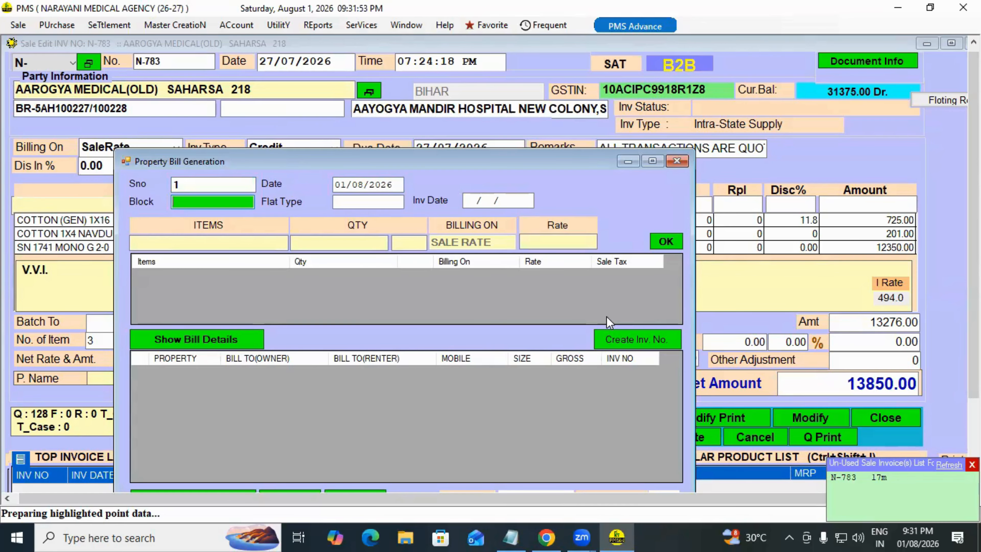
pyautogui.press('Return')
pyautogui.press('Return')
pyautogui.press('Return')
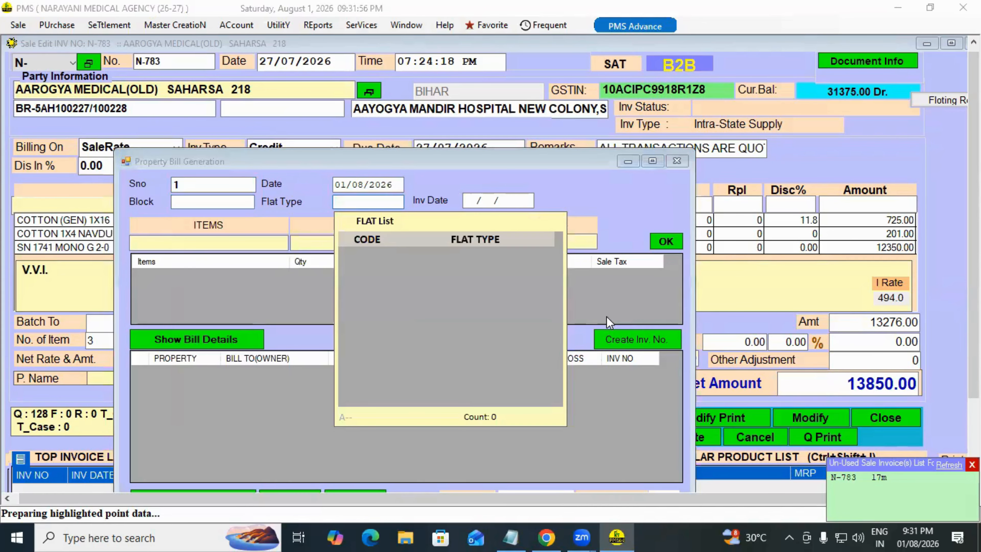
pyautogui.press('Return')
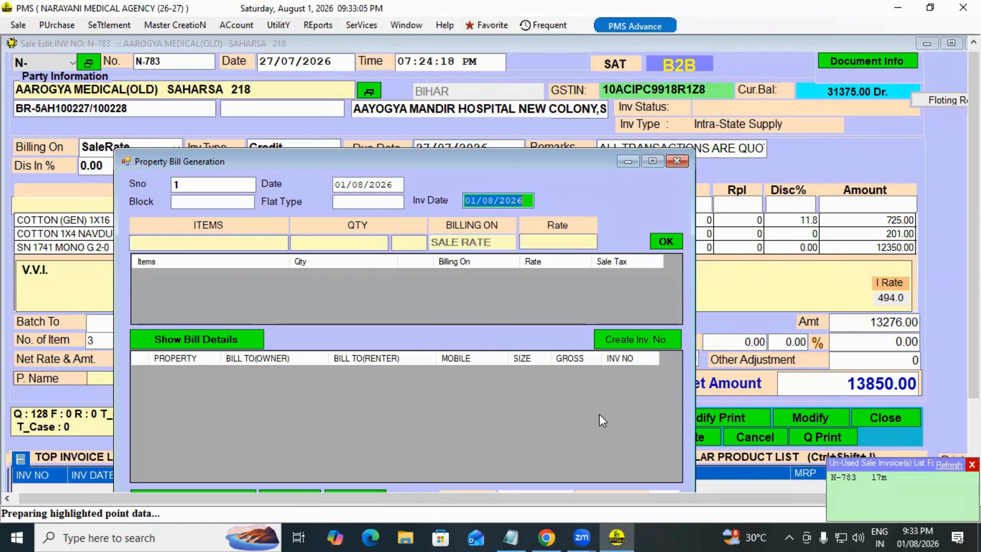
pyautogui.click(677, 160)
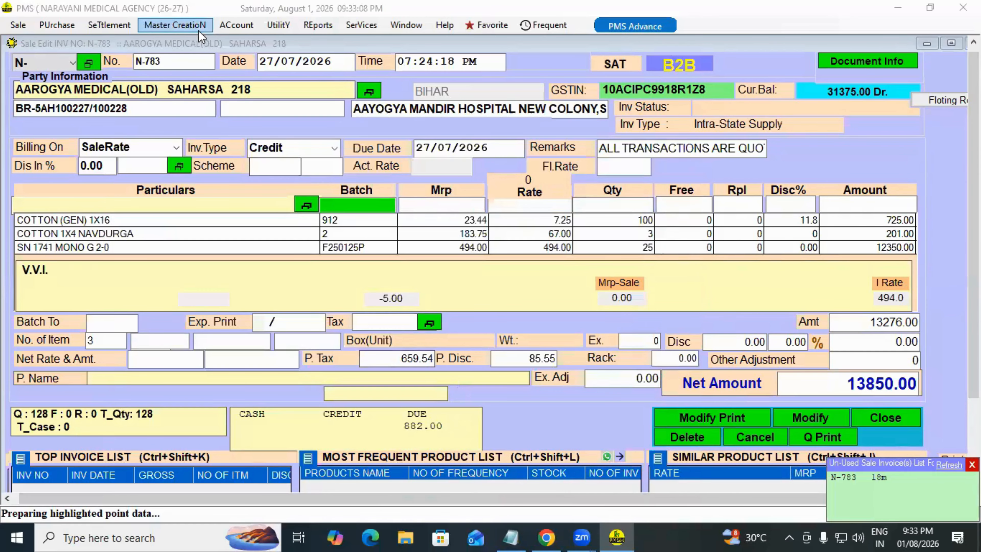
# Step: Open the Place Master to examine its place name, pin code and city fields, and close it without an entry
pyautogui.click(184, 26)
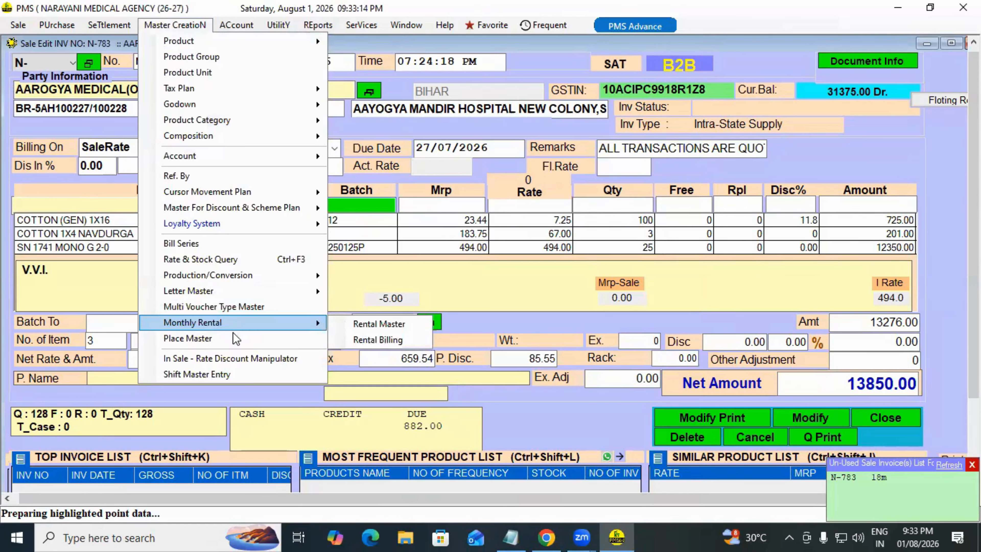
pyautogui.click(235, 339)
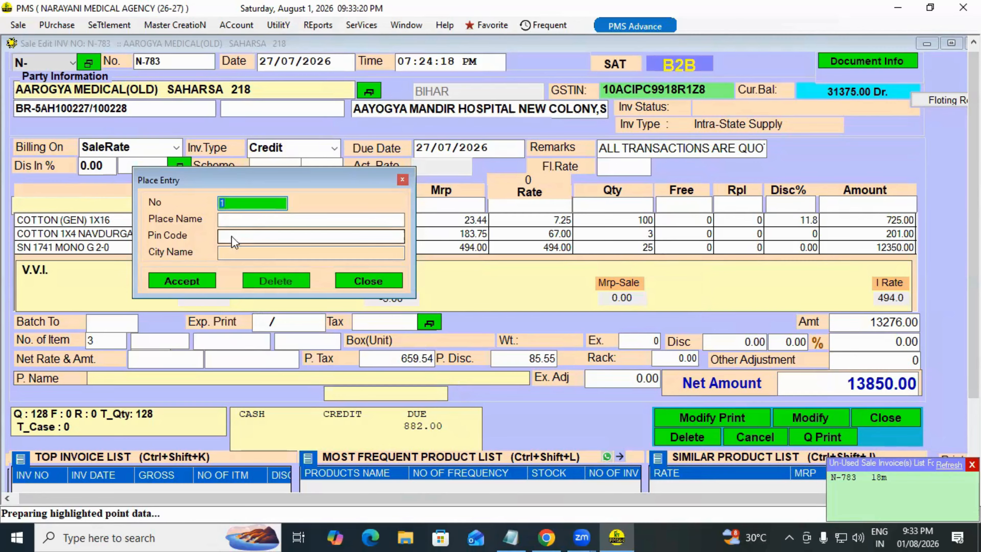
pyautogui.click(240, 236)
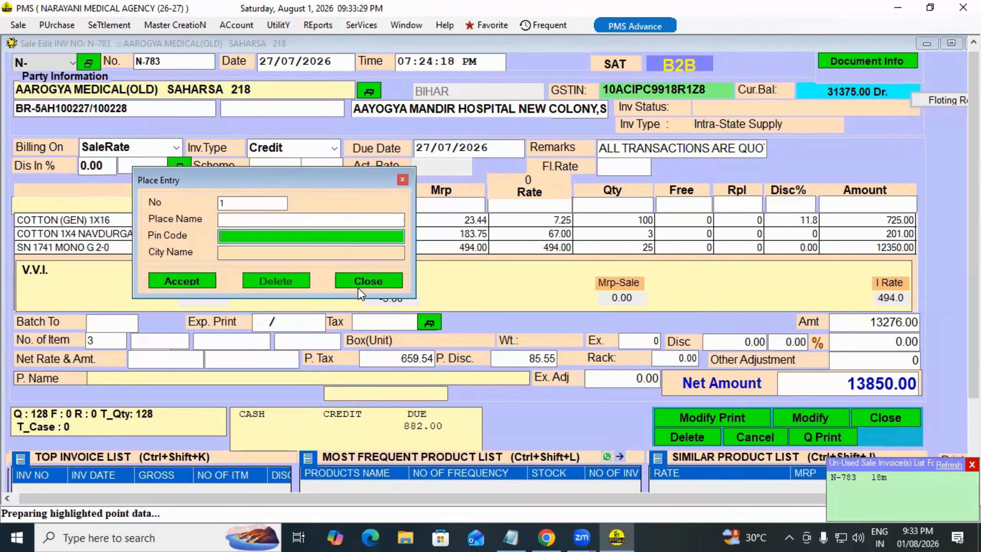
pyautogui.click(363, 281)
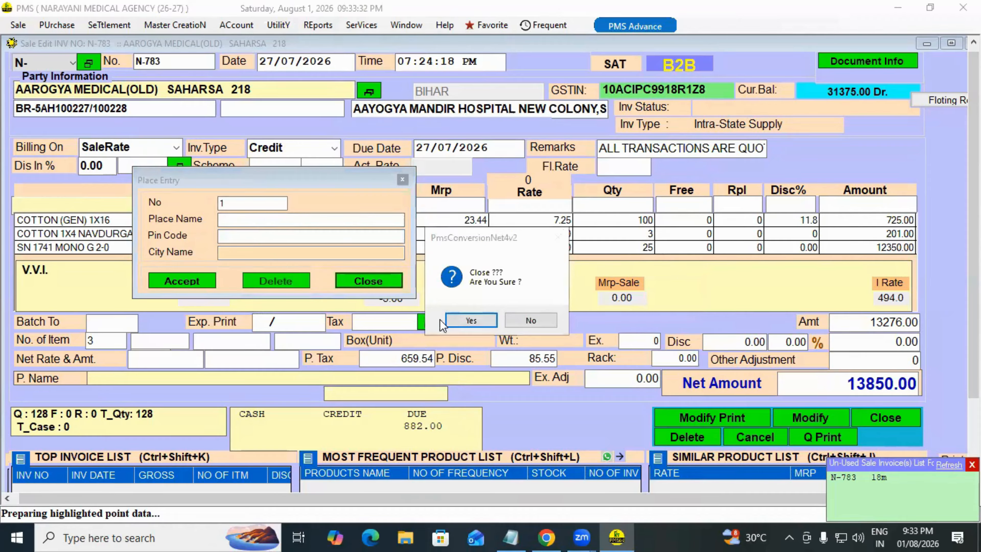
pyautogui.click(470, 321)
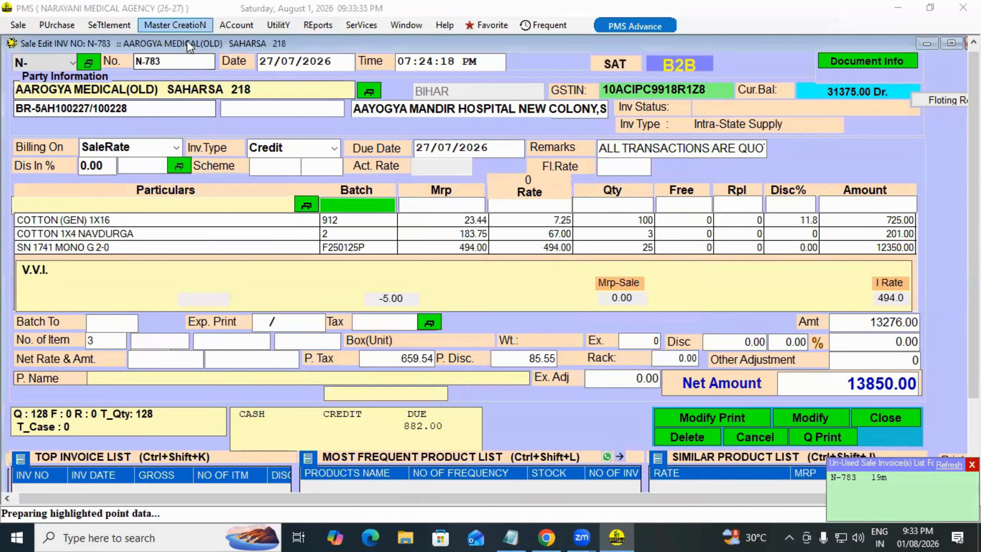
# Step: Open the In Sale - Rate Discount Manipulator to examine its rate and discount change fields, and close it
pyautogui.click(180, 27)
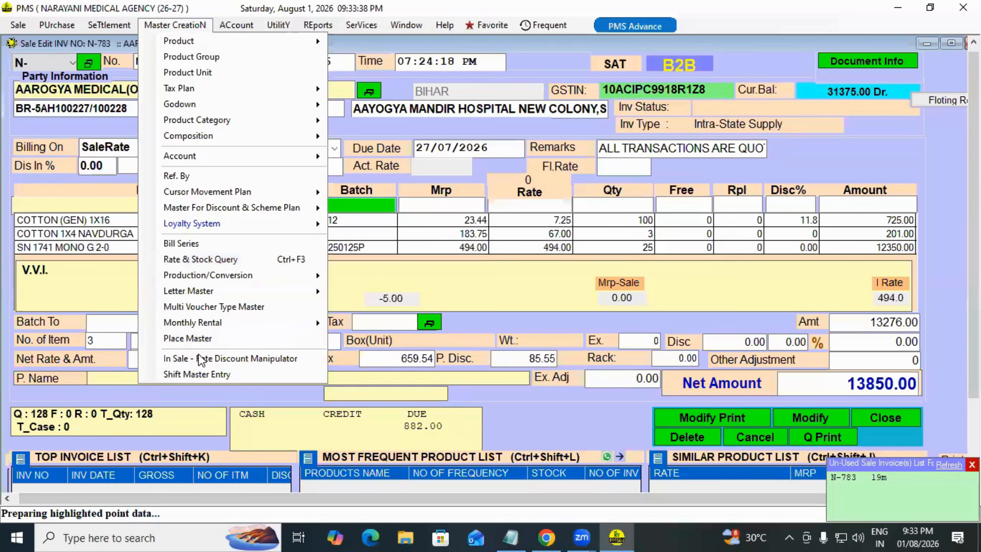
pyautogui.click(234, 361)
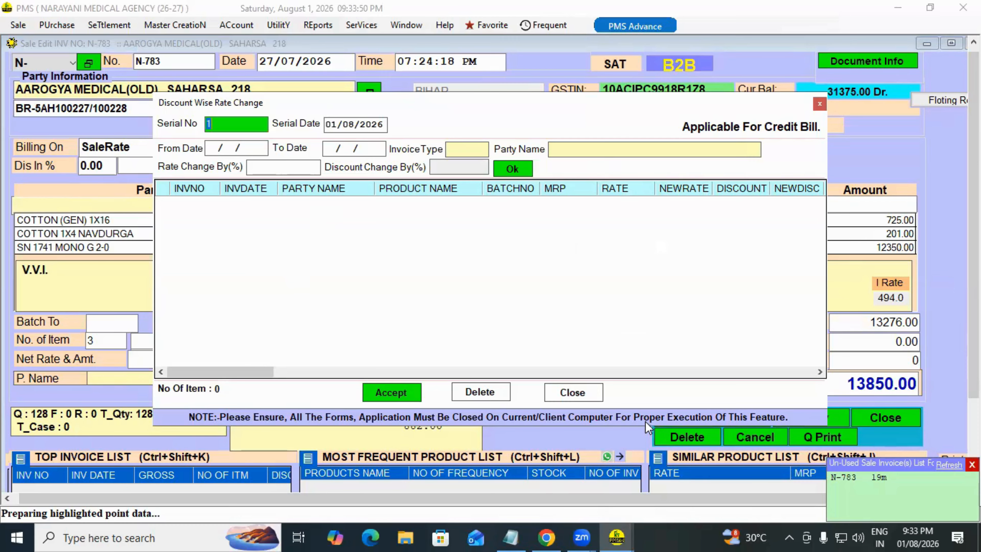
pyautogui.click(578, 393)
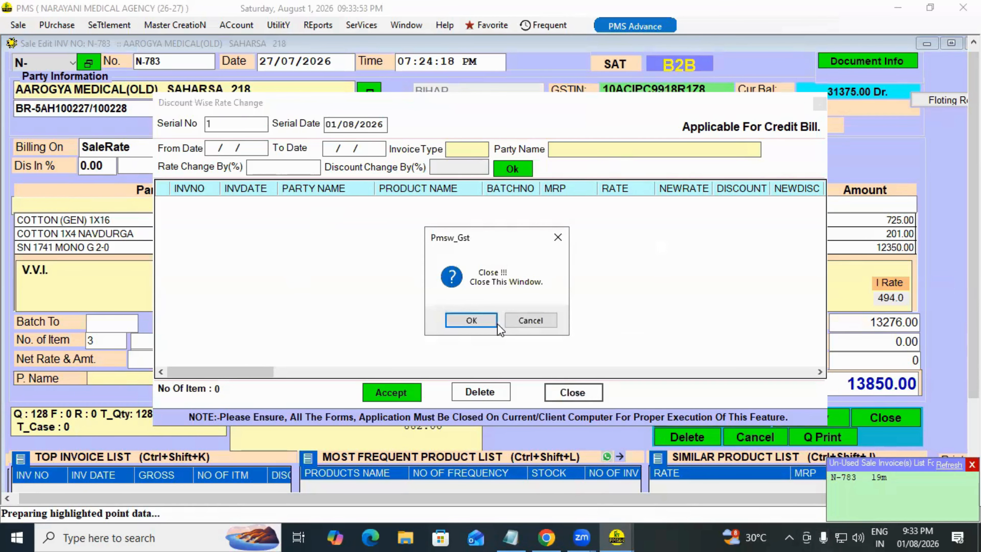
pyautogui.click(481, 321)
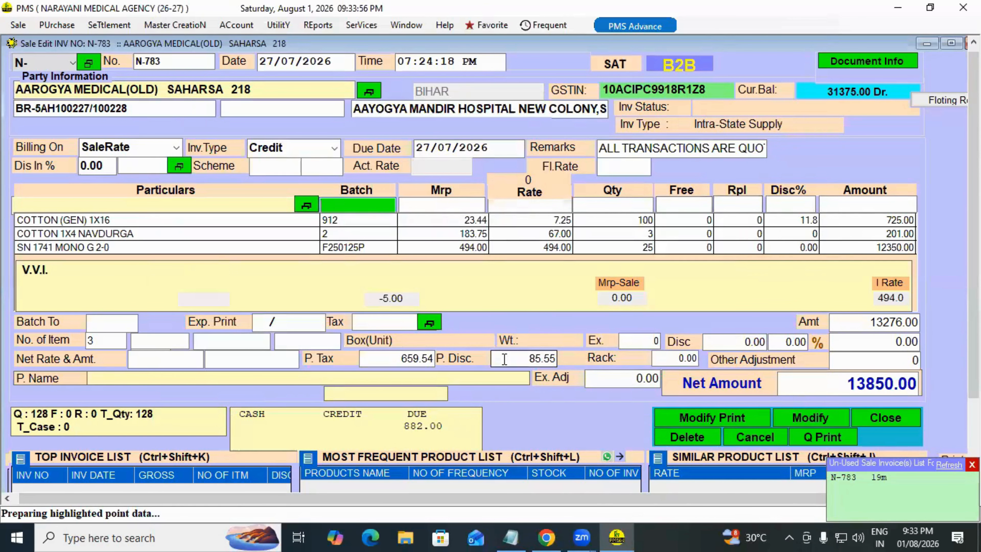
pyautogui.moveTo(520, 358); pyautogui.dragTo(553, 356)
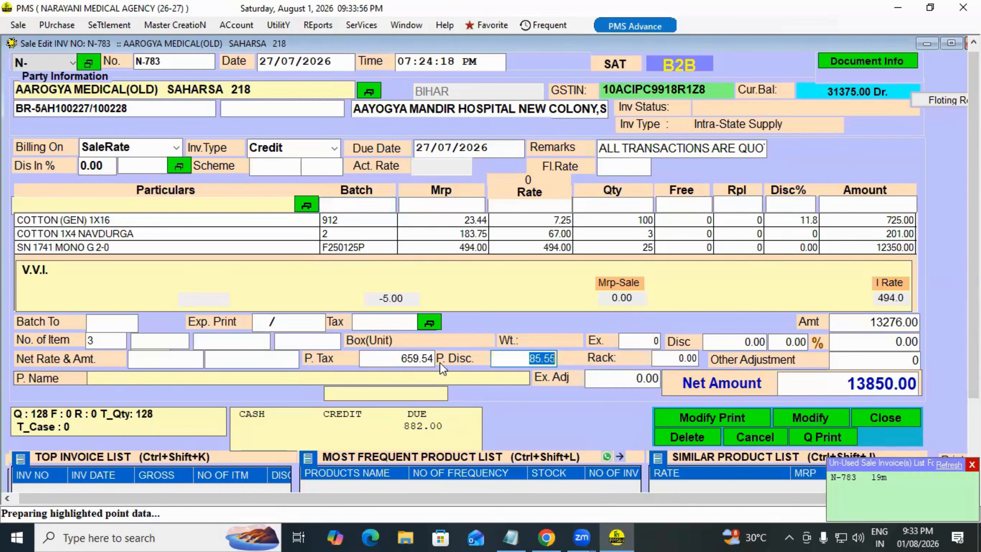
# Step: Examine the product tax, product discount and net amount of the open sale invoice
pyautogui.moveTo(402, 358); pyautogui.dragTo(440, 360)
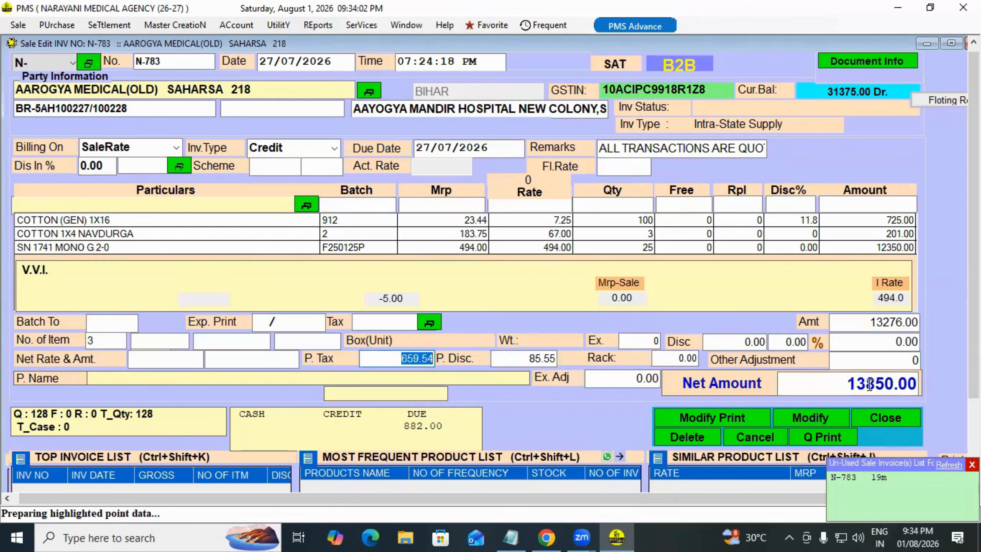
pyautogui.moveTo(851, 385); pyautogui.dragTo(917, 385)
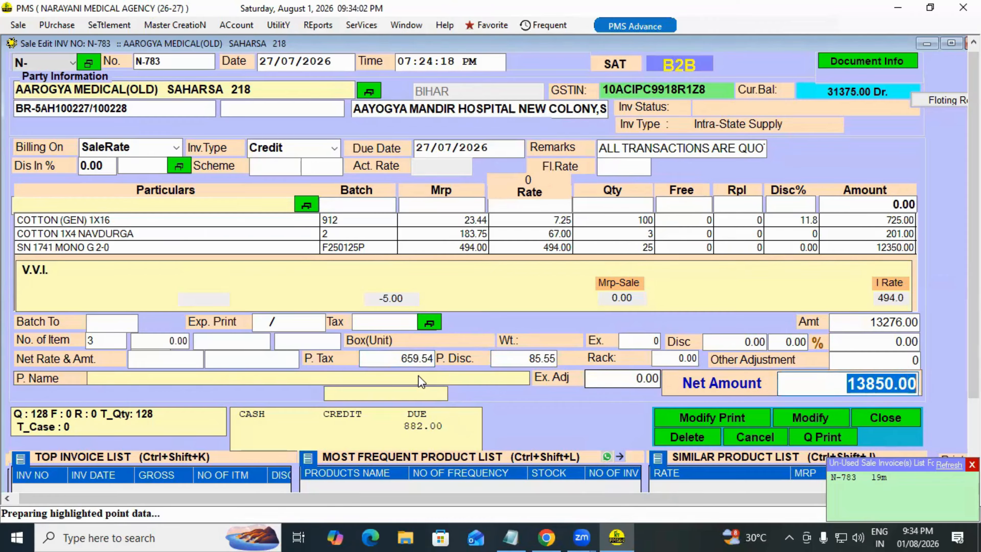
pyautogui.moveTo(402, 358); pyautogui.dragTo(560, 363)
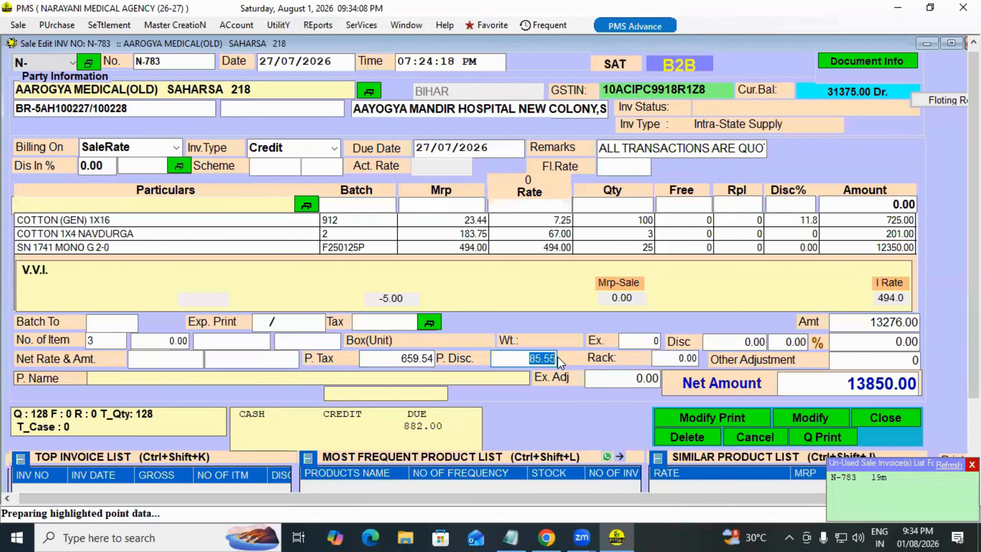
pyautogui.click(530, 359)
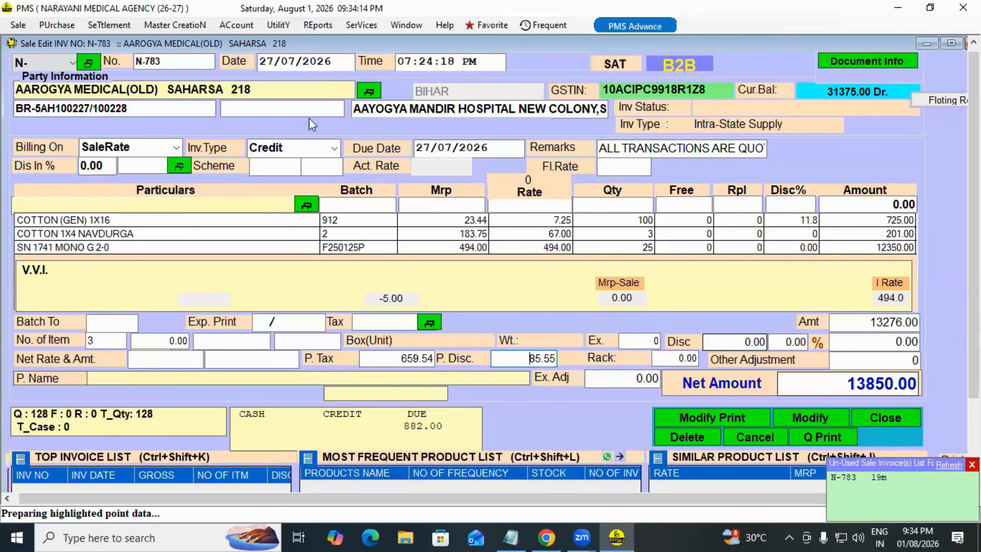
# Step: Open the In Sale - Rate Discount Manipulator again to examine its date, invoice type, party and rate change fields
pyautogui.click(184, 28)
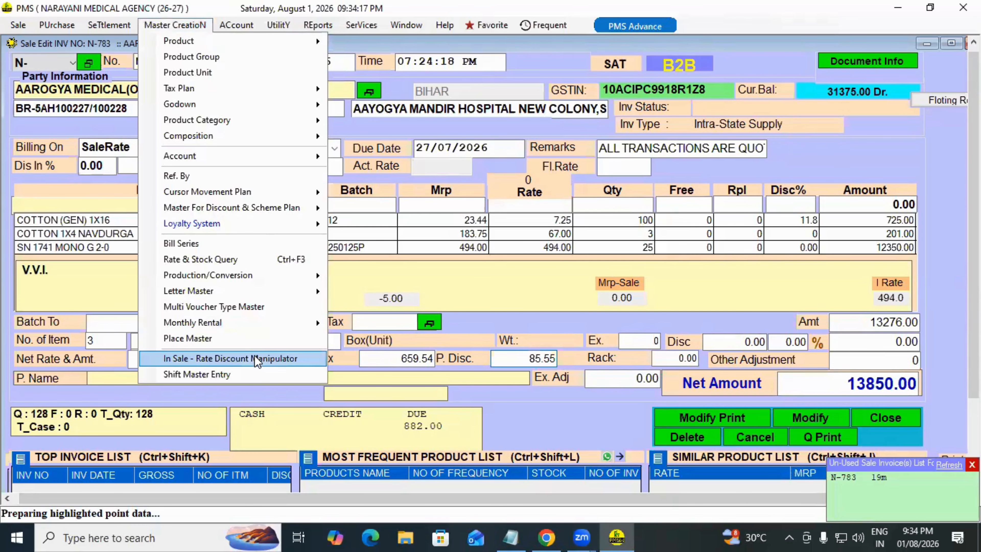
pyautogui.click(241, 360)
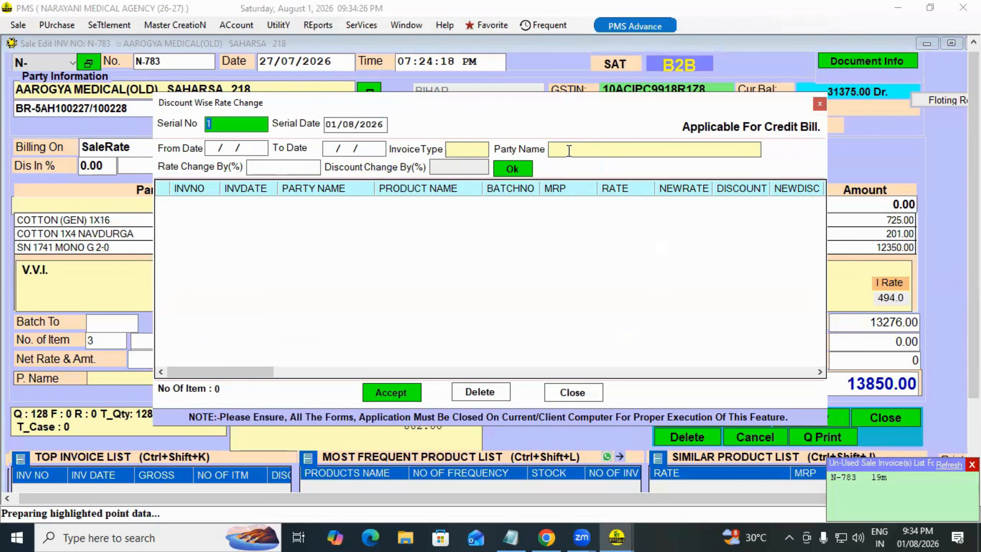
# Step: Look over the party, rate change and discount change fields, and close the Discount Wise Rate Change window
pyautogui.moveTo(569, 150)
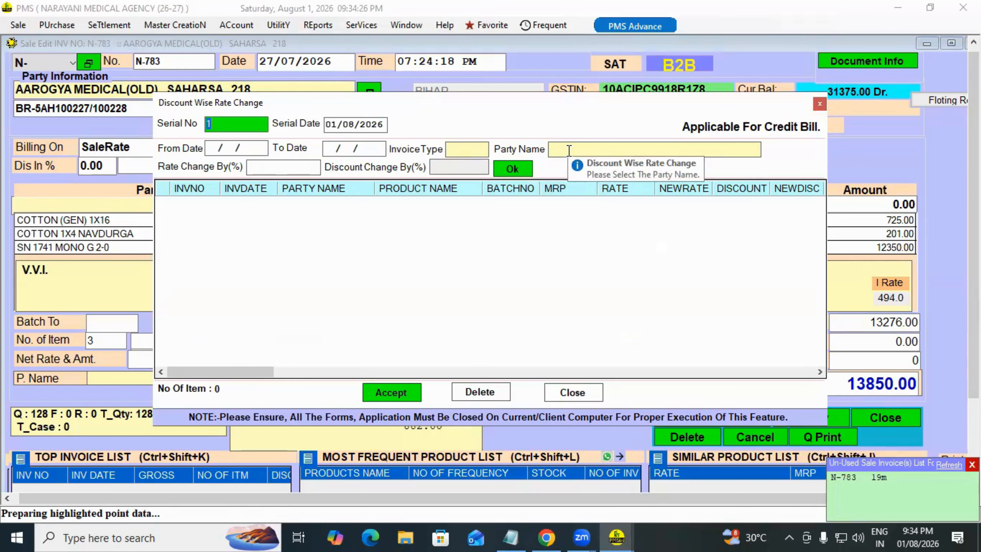
pyautogui.click(270, 166)
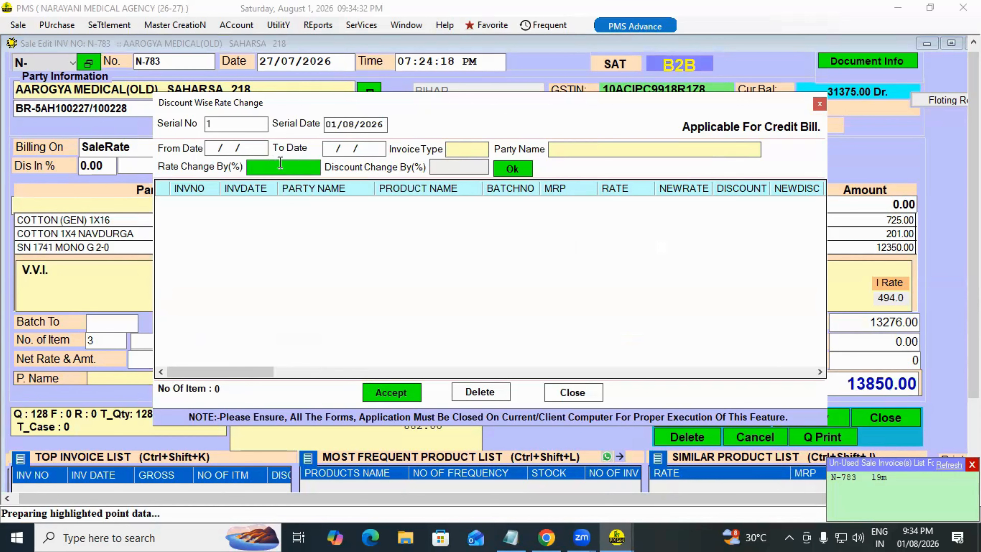
pyautogui.click(465, 169)
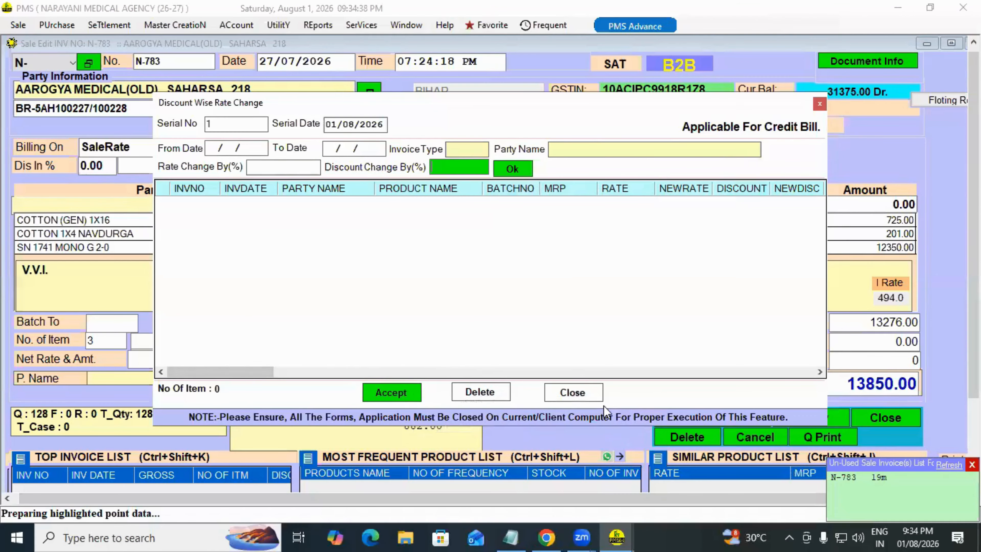
pyautogui.click(574, 393)
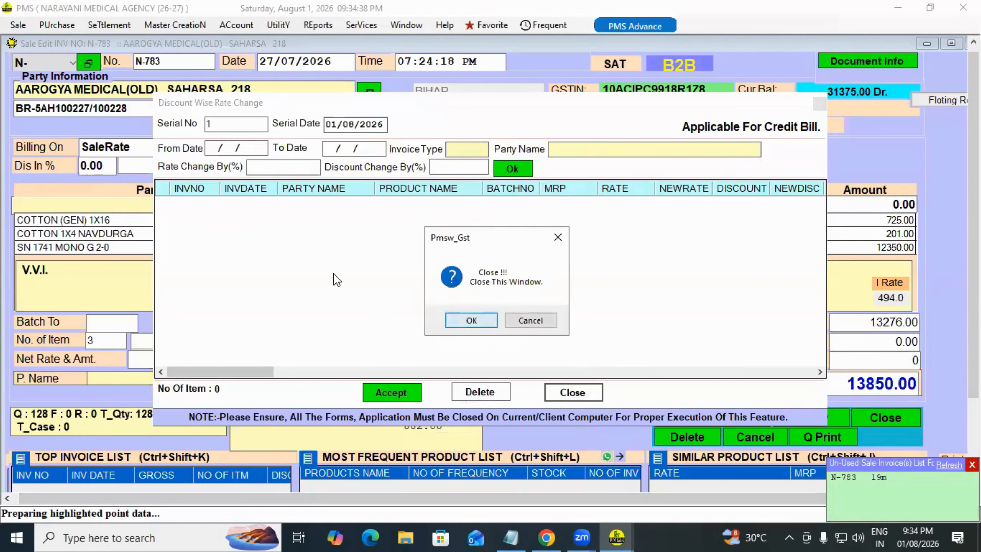
pyautogui.press('Return')
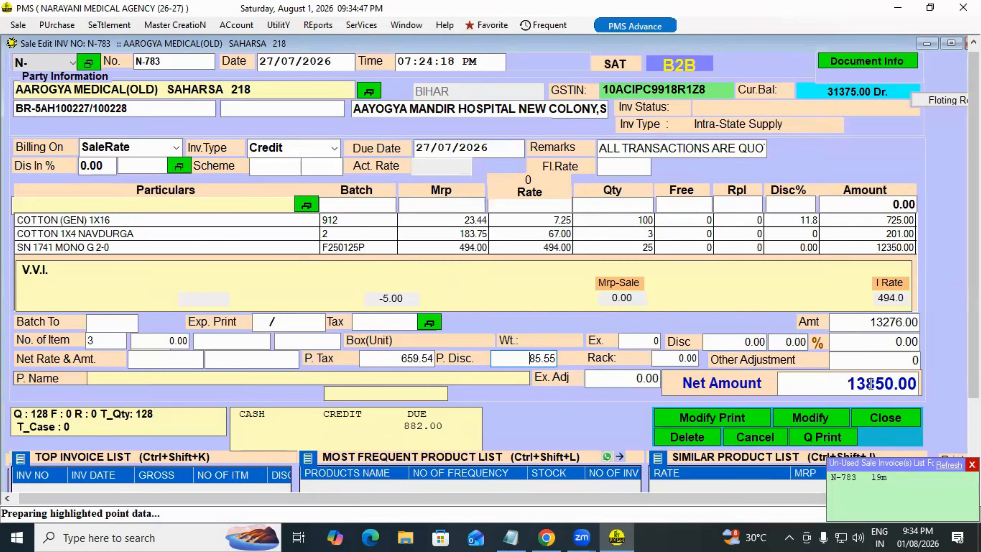
# Step: Check the net amount and P. Tax of the open sale invoice and close the invoice without modifying it
pyautogui.moveTo(884, 384); pyautogui.dragTo(847, 384)
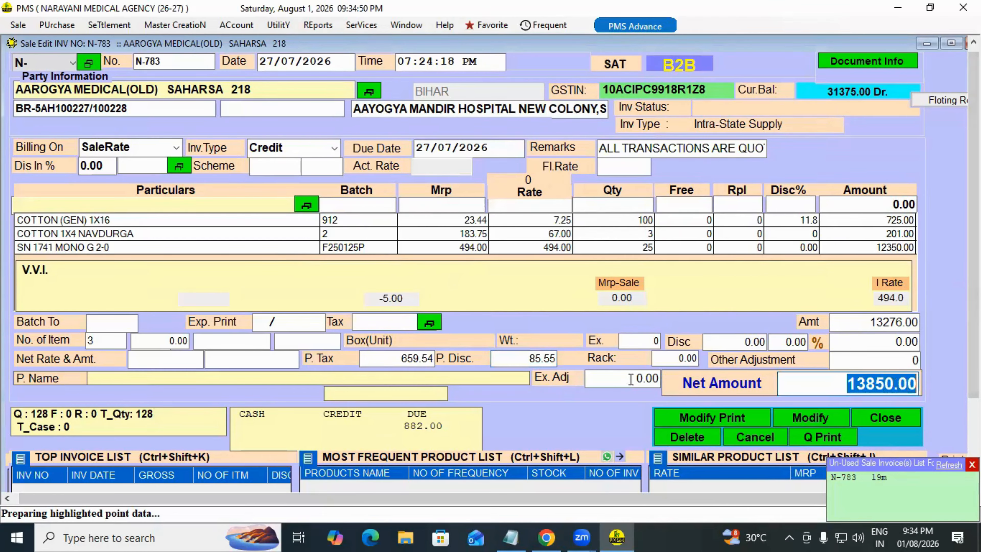
pyautogui.click(397, 358)
pyautogui.moveTo(397, 358); pyautogui.dragTo(432, 356)
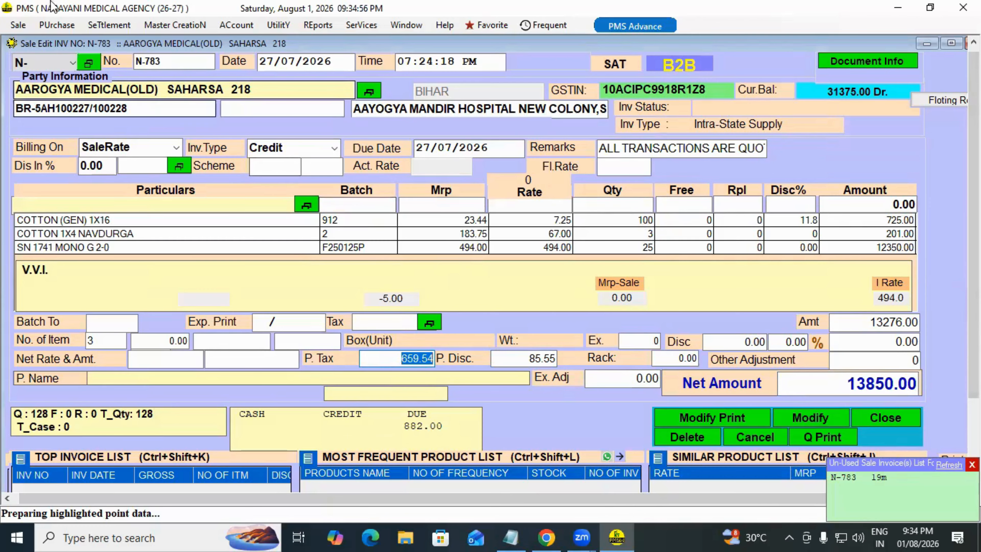
pyautogui.click(175, 25)
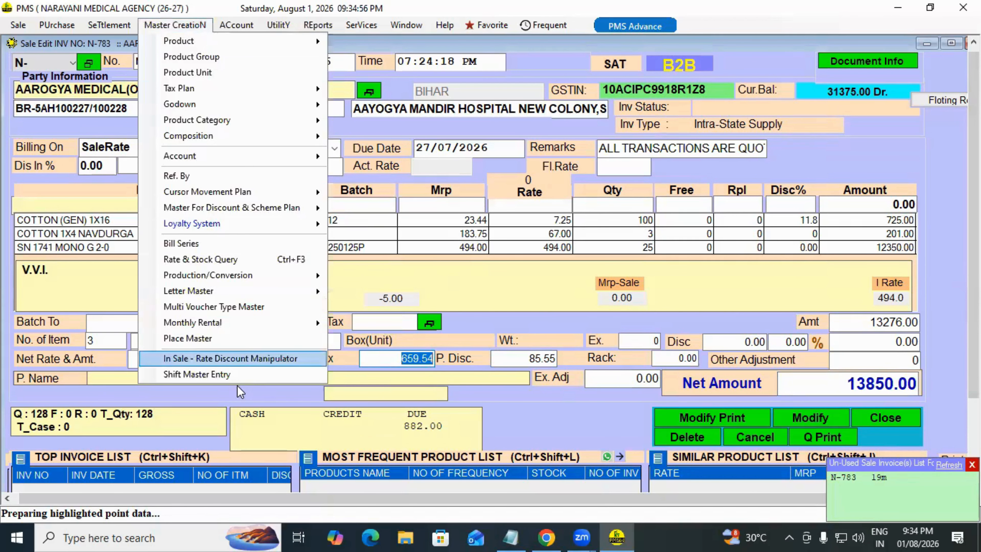
pyautogui.click(225, 375)
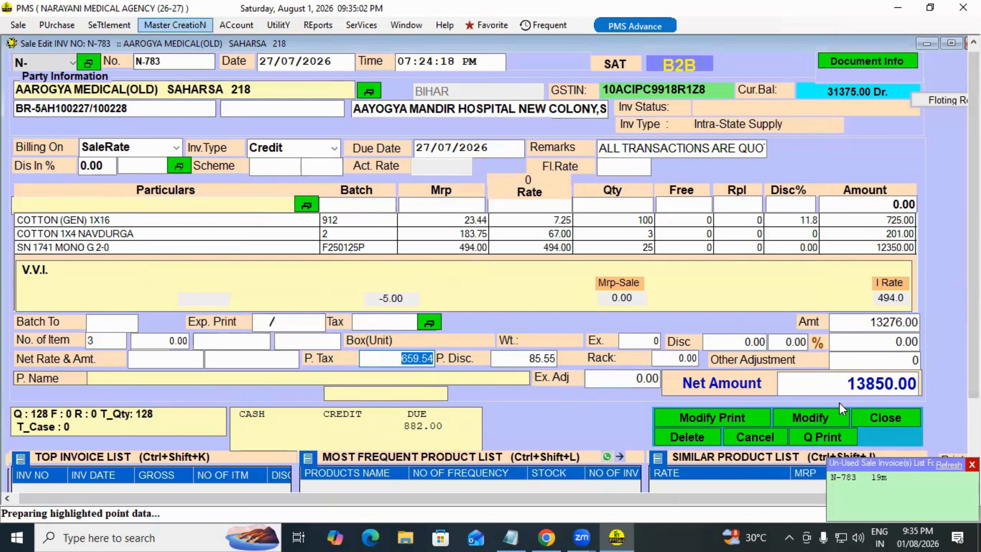
pyautogui.click(867, 414)
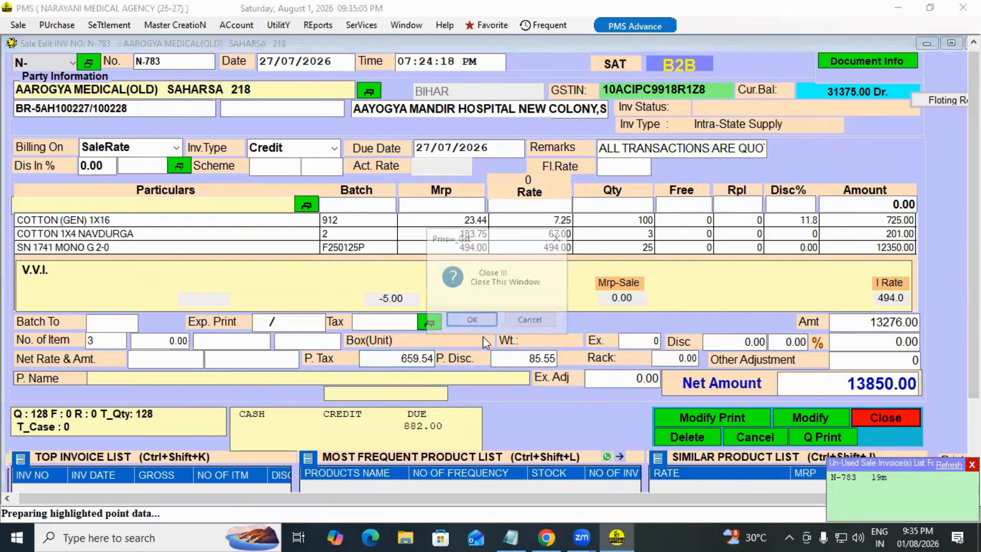
pyautogui.click(454, 326)
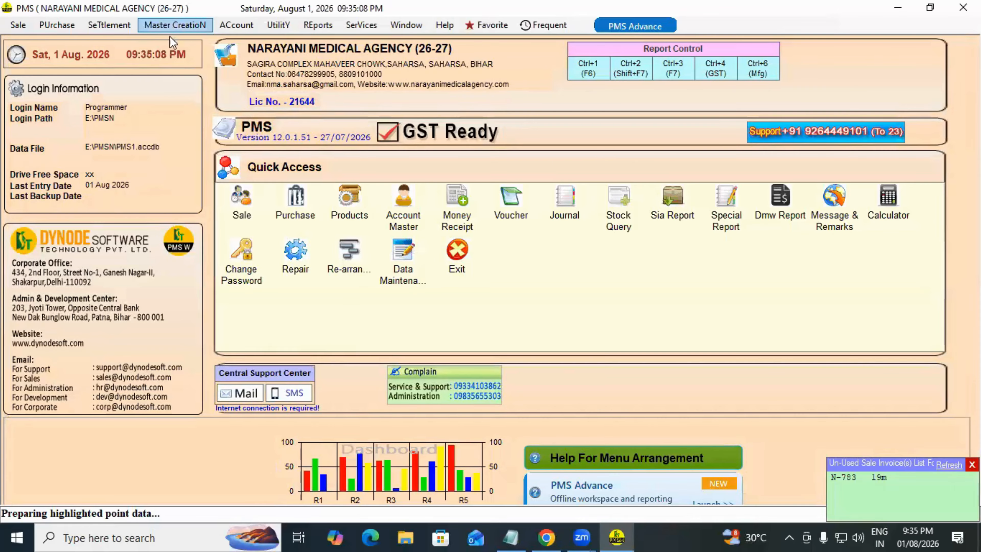
pyautogui.click(173, 26)
pyautogui.click(444, 25)
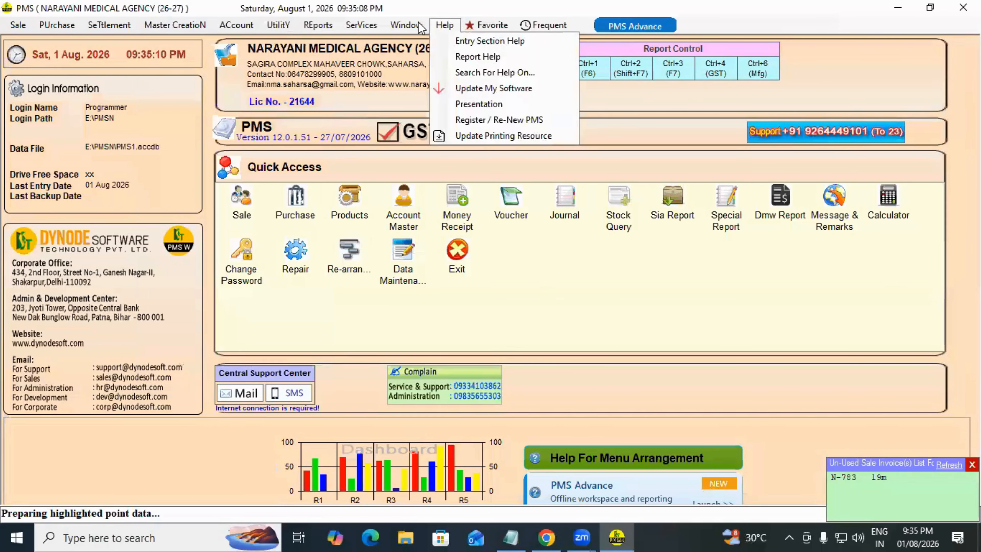
pyautogui.click(421, 27)
pyautogui.click(157, 25)
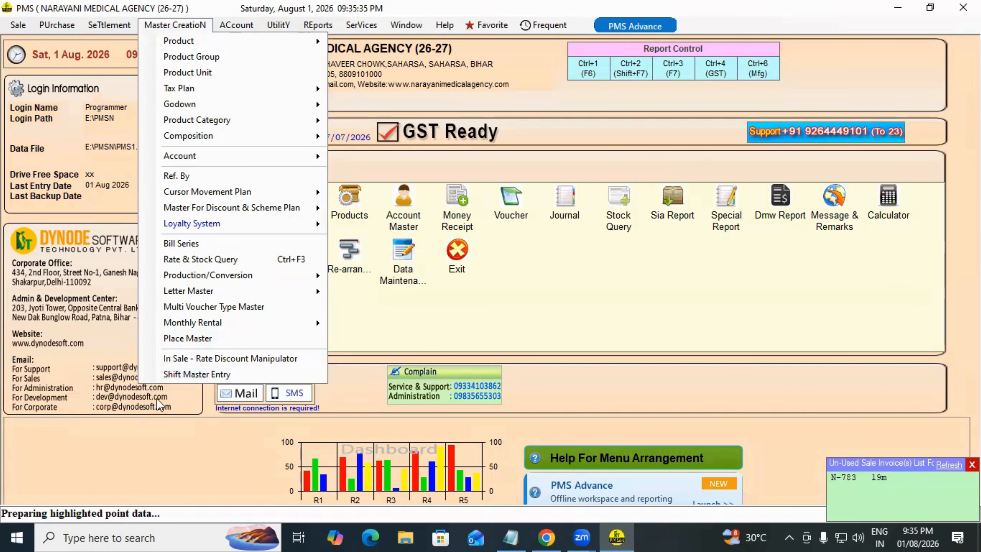
pyautogui.click(159, 405)
pyautogui.click(175, 25)
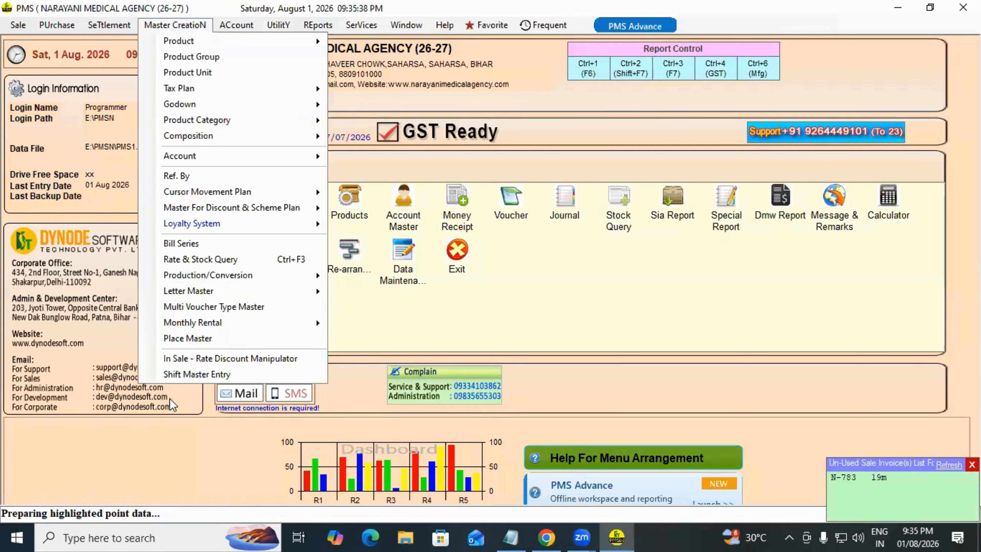
pyautogui.moveTo(27, 25)
pyautogui.moveTo(57, 25)
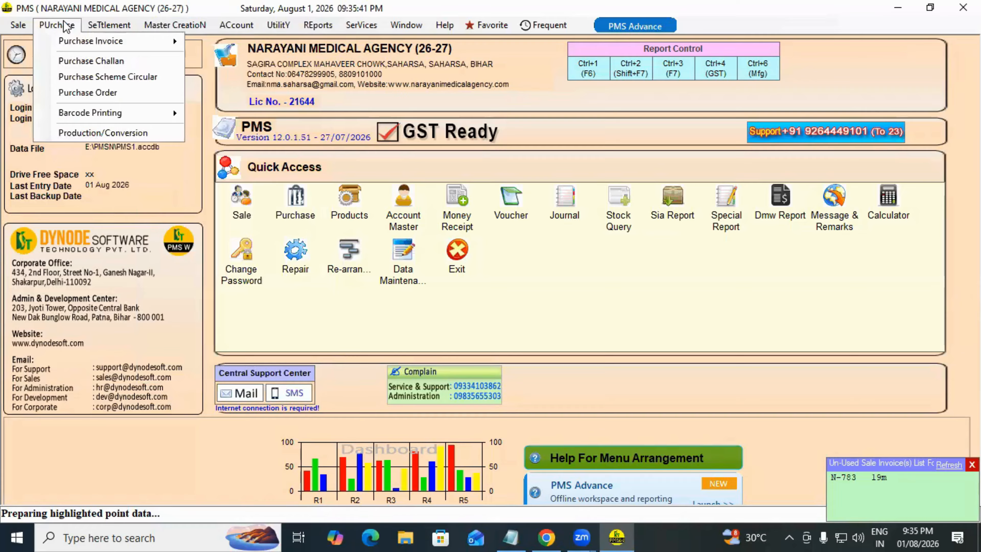
pyautogui.moveTo(75, 46)
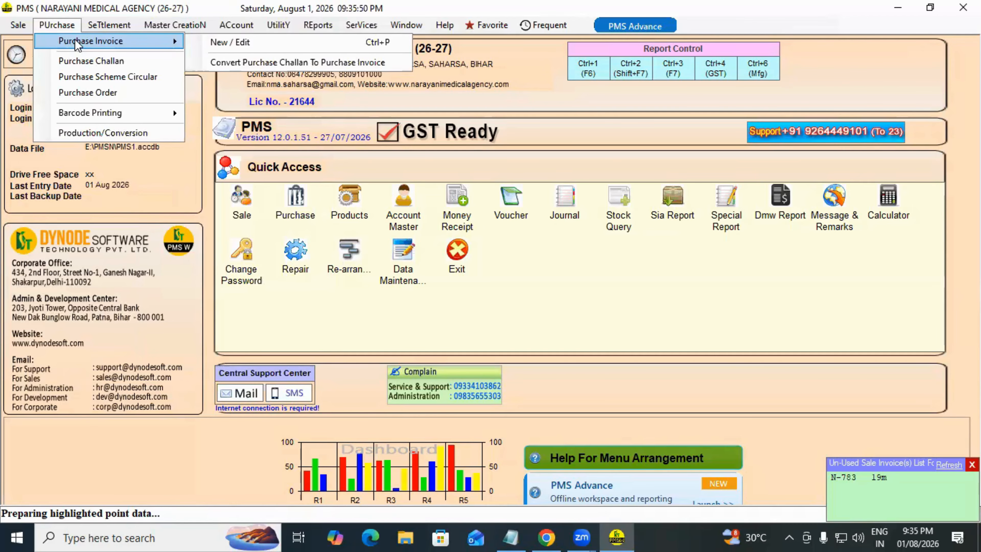
pyautogui.click(183, 27)
pyautogui.click(55, 26)
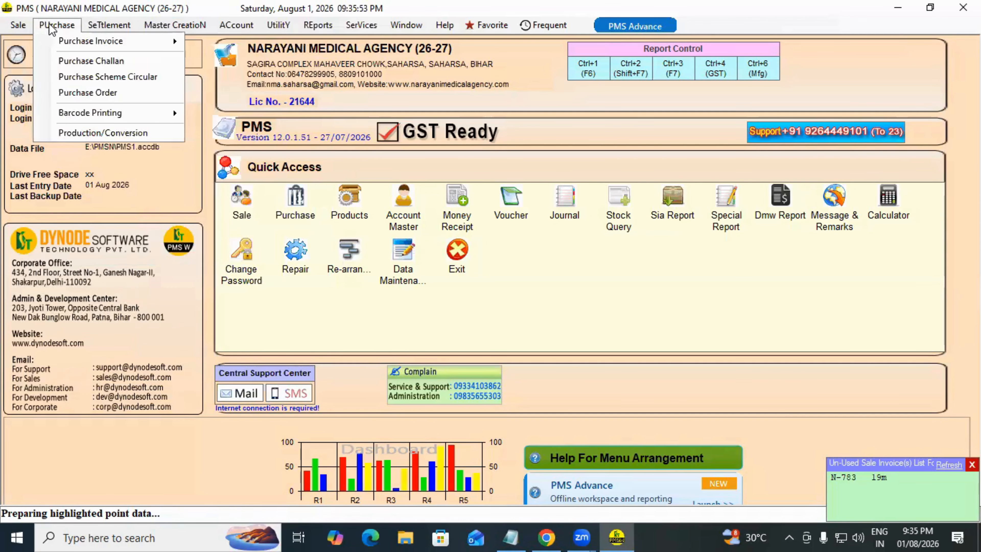
pyautogui.click(54, 26)
pyautogui.click(175, 26)
pyautogui.click(236, 25)
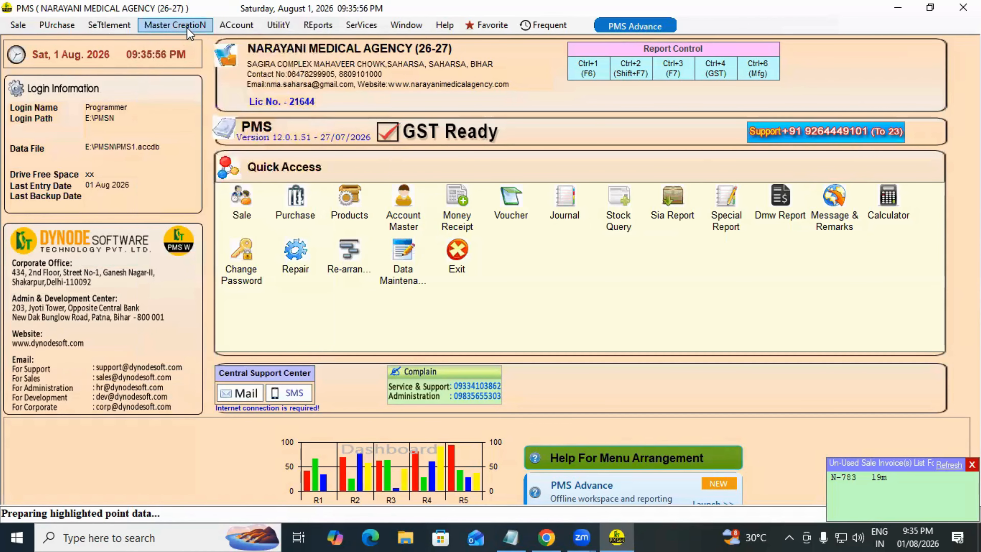
pyautogui.click(187, 27)
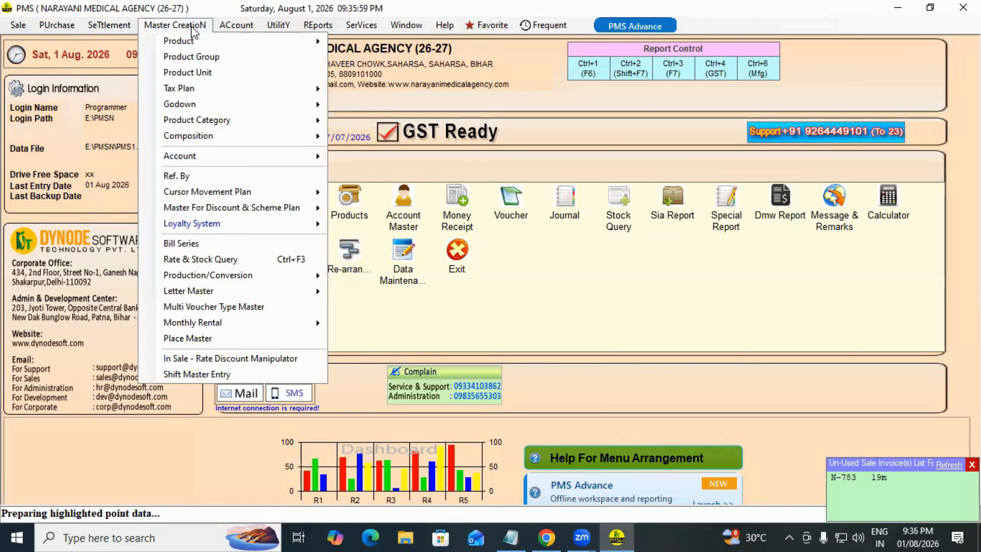
pyautogui.click(174, 26)
# Step: Open the Purchase Entry form for a new purchase invoice
pyautogui.click(56, 25)
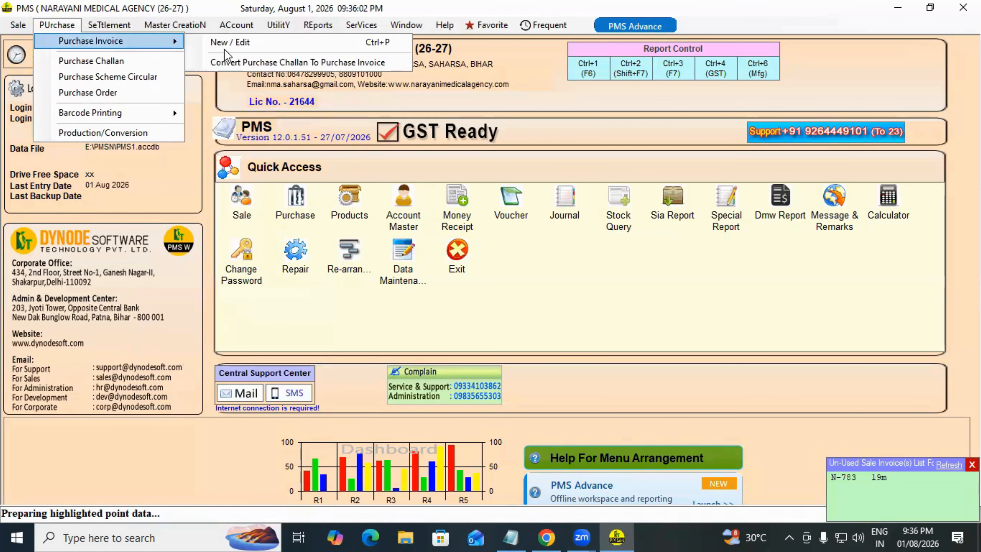
pyautogui.click(667, 153)
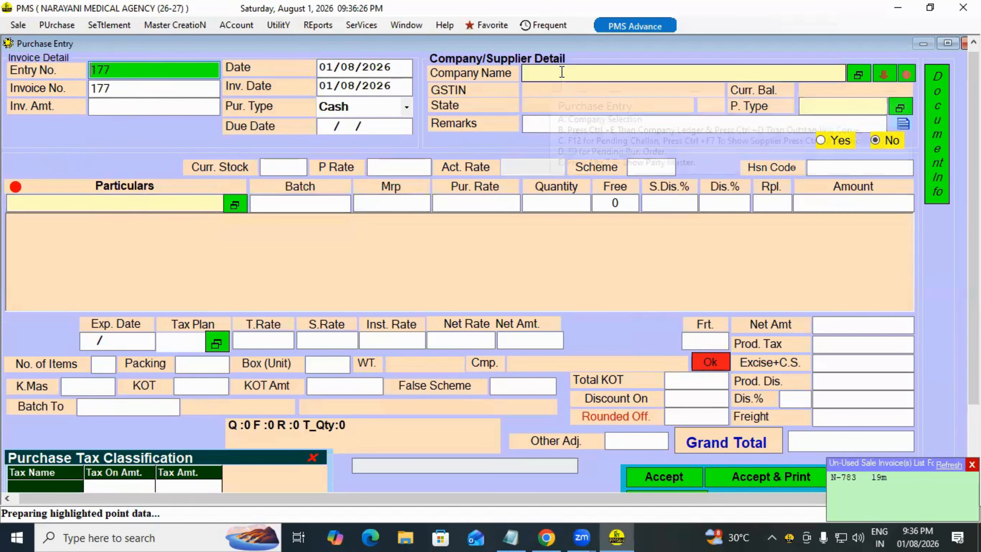
pyautogui.moveTo(562, 70)
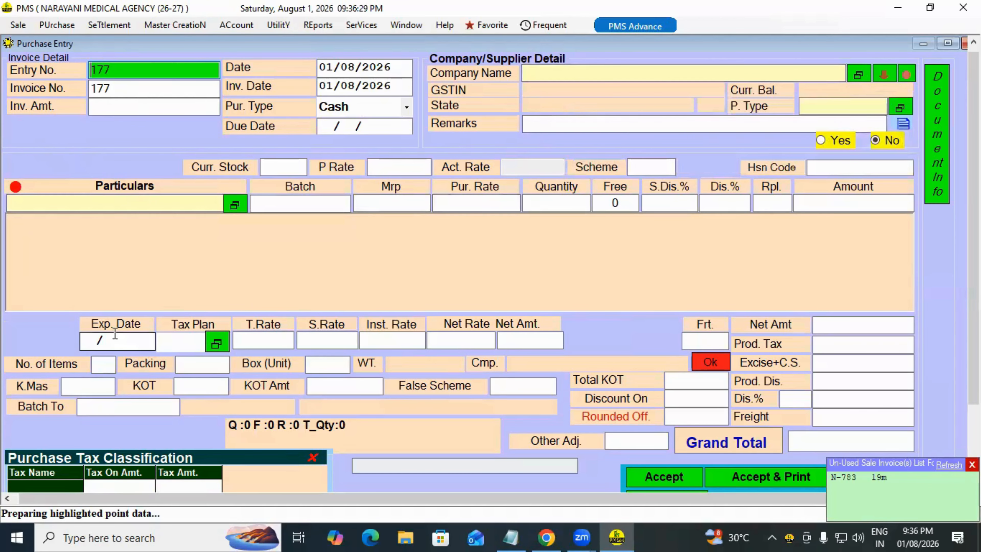
pyautogui.moveTo(175, 342)
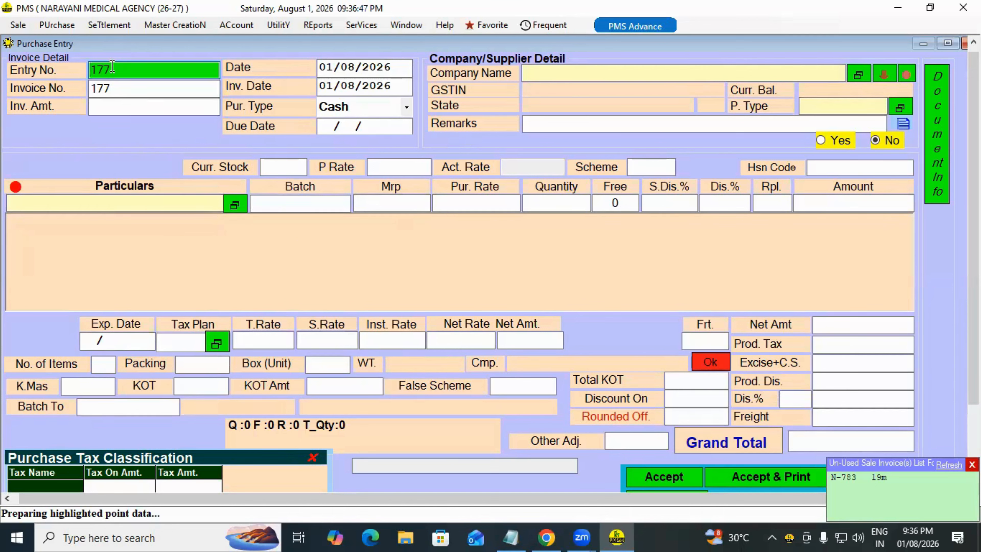
pyautogui.moveTo(126, 72)
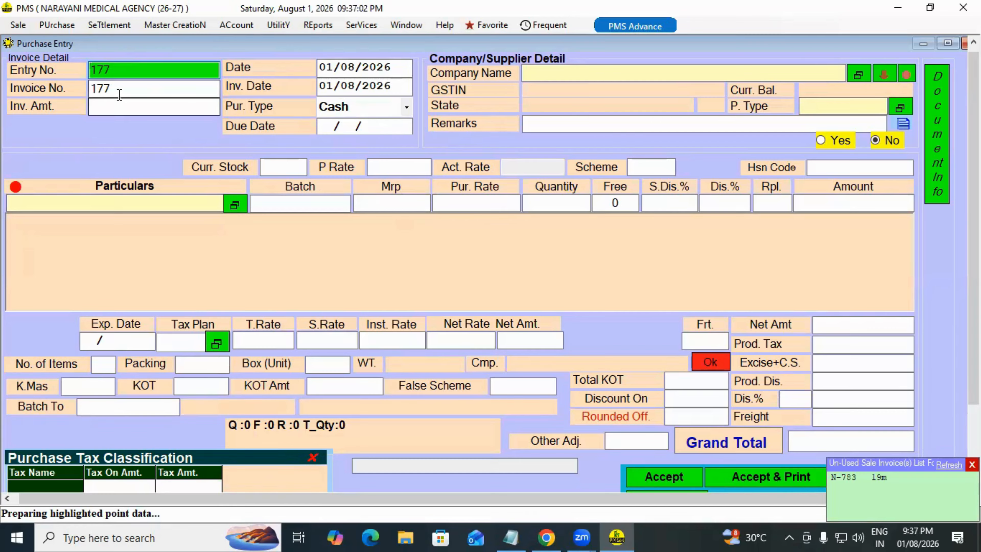
# Step: Keep the default entry number and date, and select AMARDEEP AGENCY as the supplier company of the purchase
pyautogui.press('Return')
pyautogui.click(127, 68)
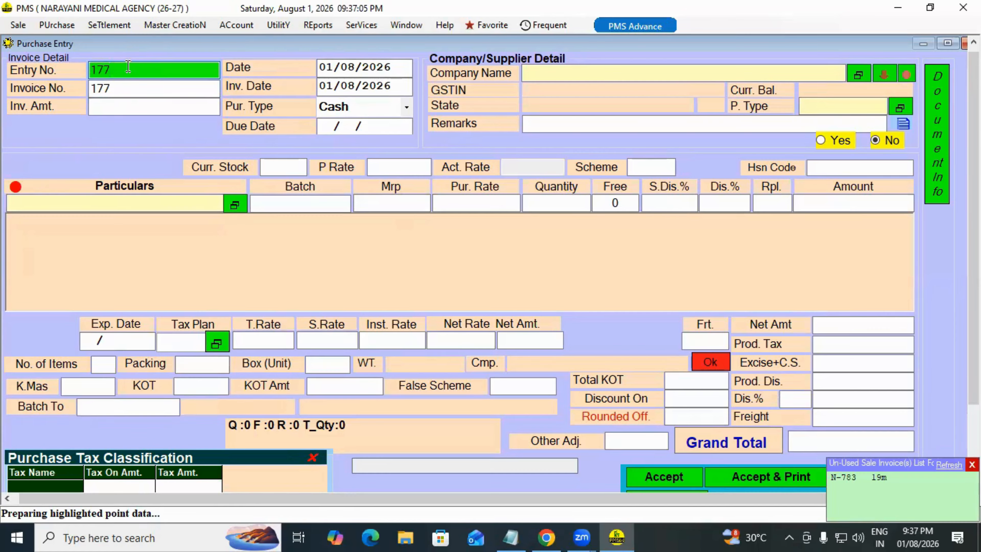
pyautogui.press('Tab')
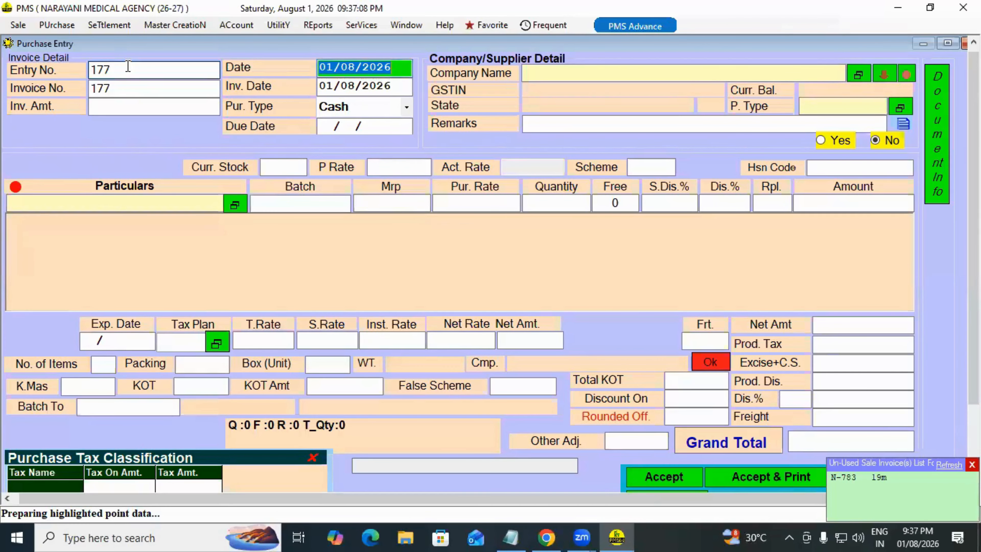
pyautogui.press('Tab')
pyautogui.press('Tab')
pyautogui.press('Tab')
pyautogui.press('Tab')
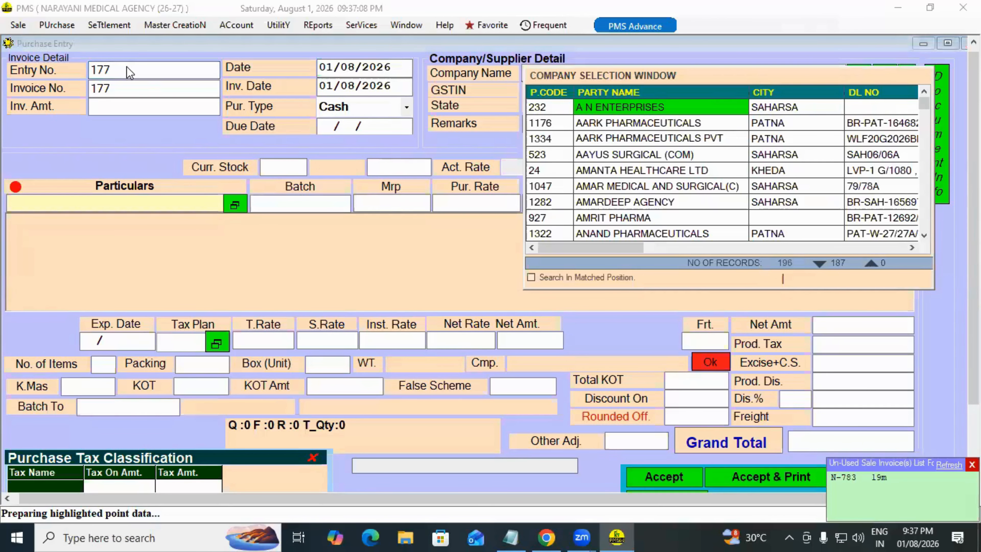
pyautogui.press('Down')
pyautogui.press('Down')
pyautogui.press('Down')
pyautogui.press('Down')
pyautogui.press('Down')
pyautogui.press('Down')
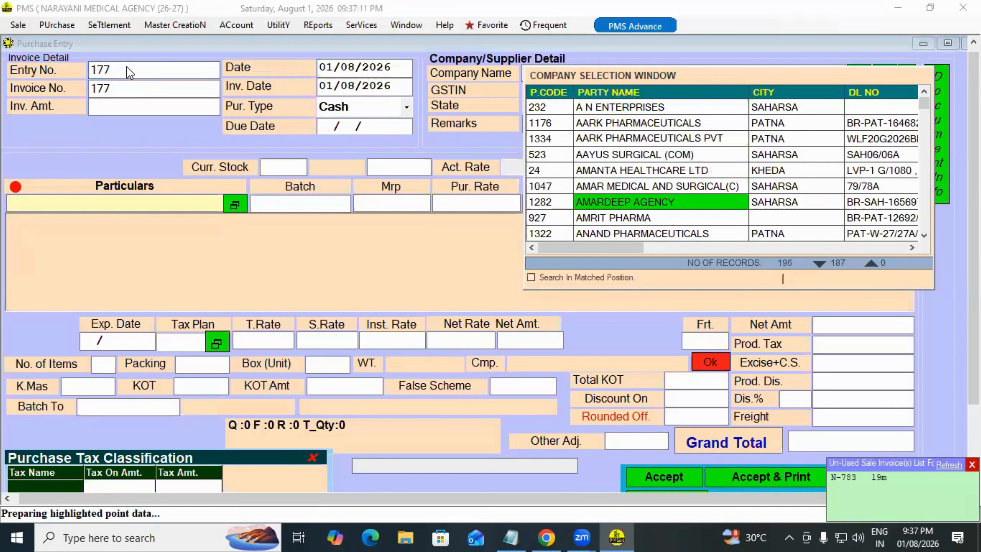
pyautogui.press('Escape')
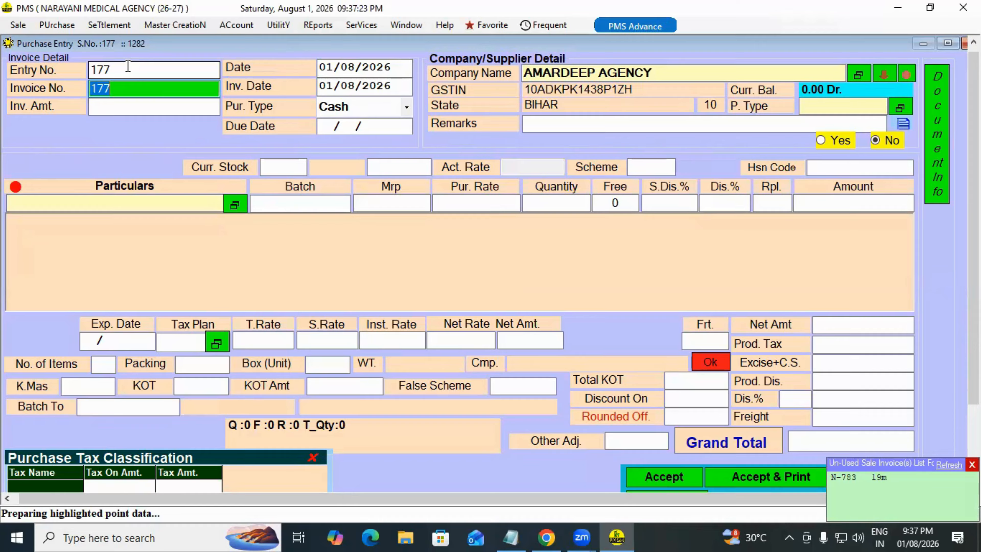
# Step: Set the purchase's invoice number to A-123 and its invoice date to 31/07/2026
pyautogui.write('A-123')
pyautogui.press('Return')
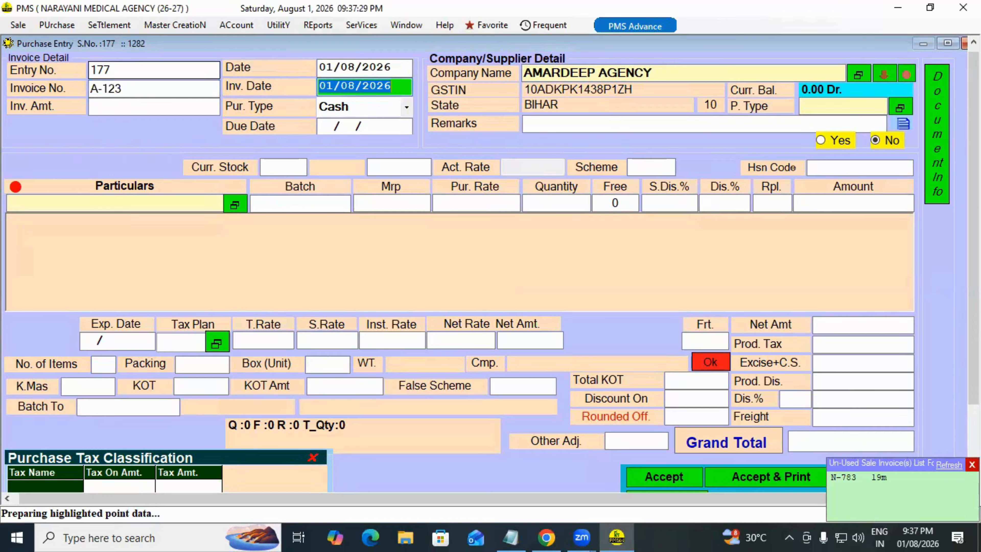
pyautogui.write('31/0')
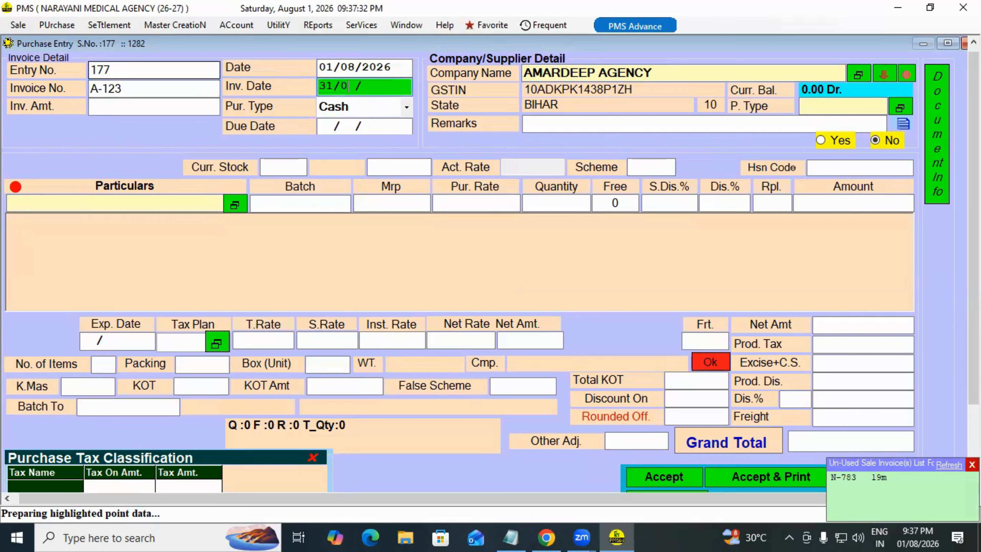
pyautogui.write('7/2026')
pyautogui.press('Return')
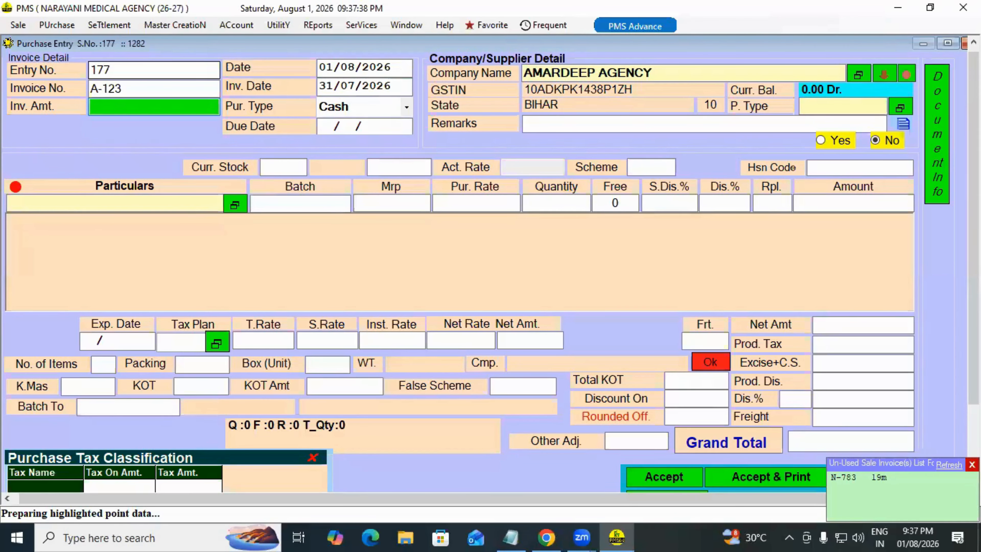
# Step: Set the invoice amount to 8500 and keep Cash as the purchase type after trying the Credit option
pyautogui.write('8500')
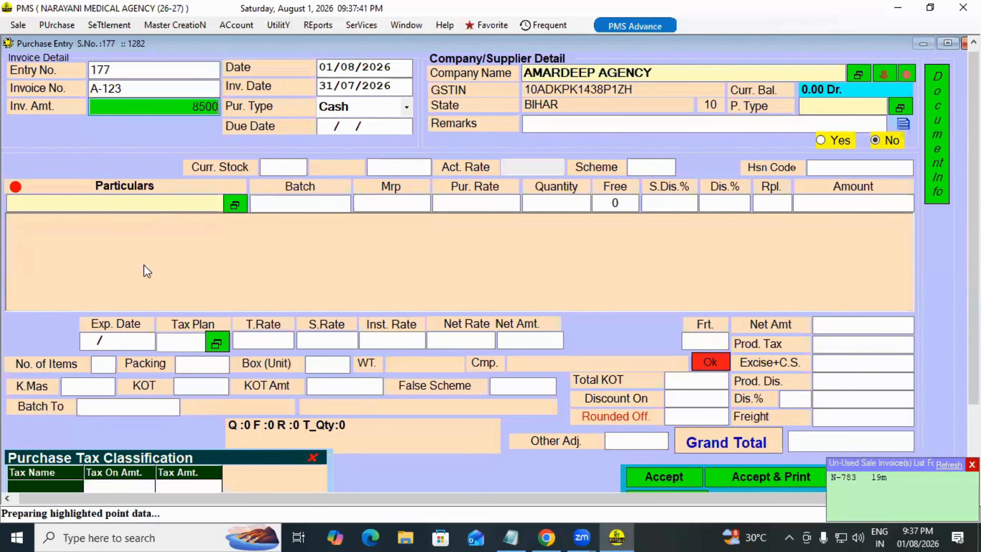
pyautogui.press('Return')
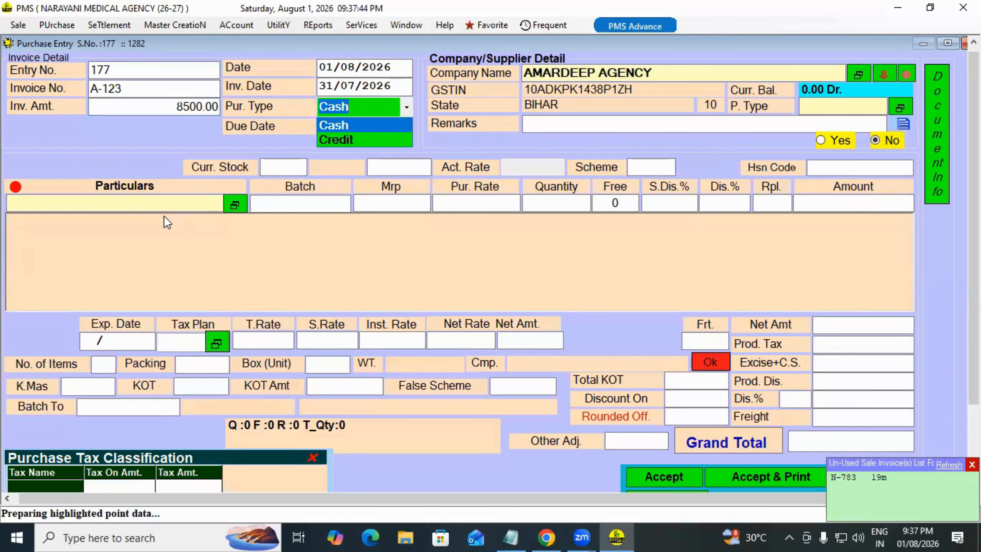
pyautogui.press('Down')
pyautogui.press('Up')
pyautogui.press('Down')
pyautogui.press('Up')
pyautogui.press('Return')
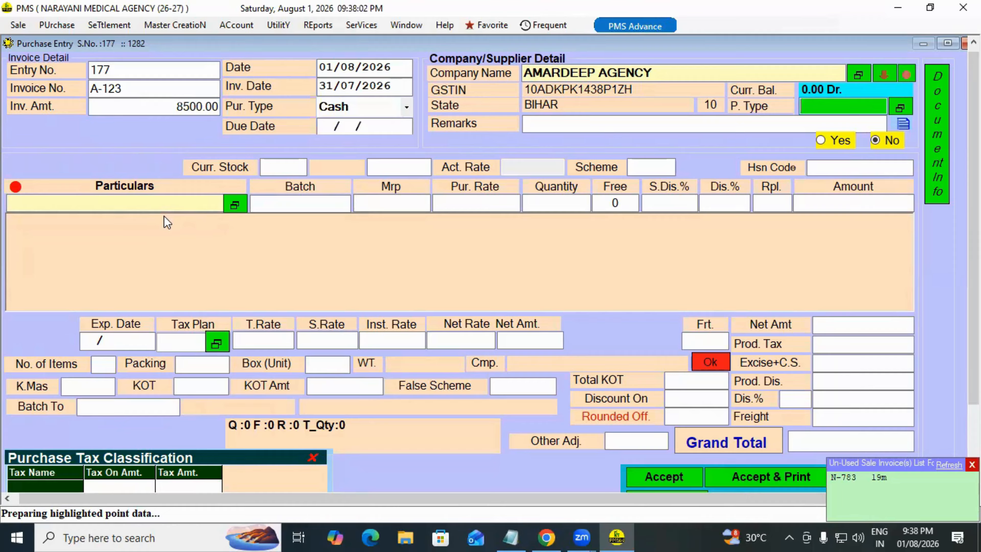
# Step: Keep the No option, leave the P. Type blank, and enter FFFFF as the purchase remarks
pyautogui.press('Return')
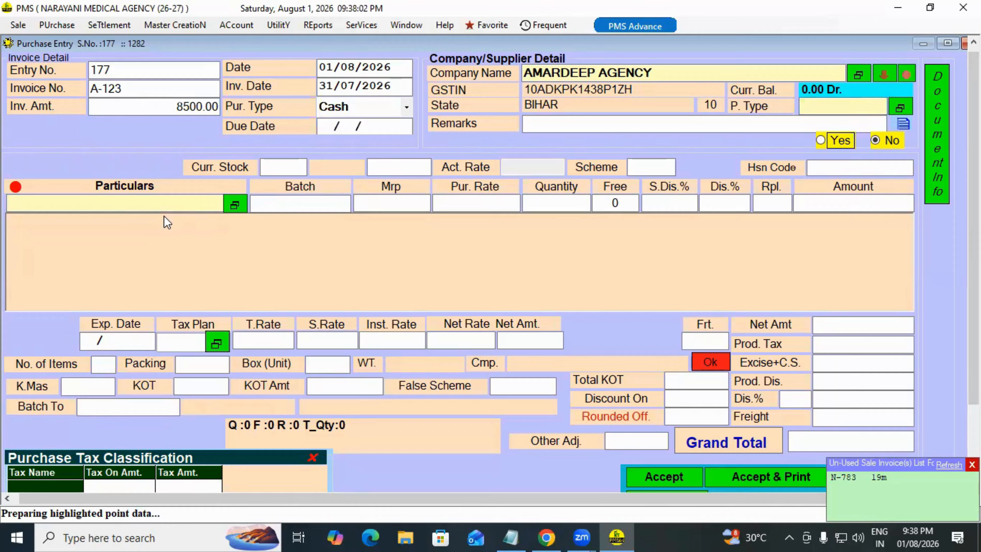
pyautogui.press('Return')
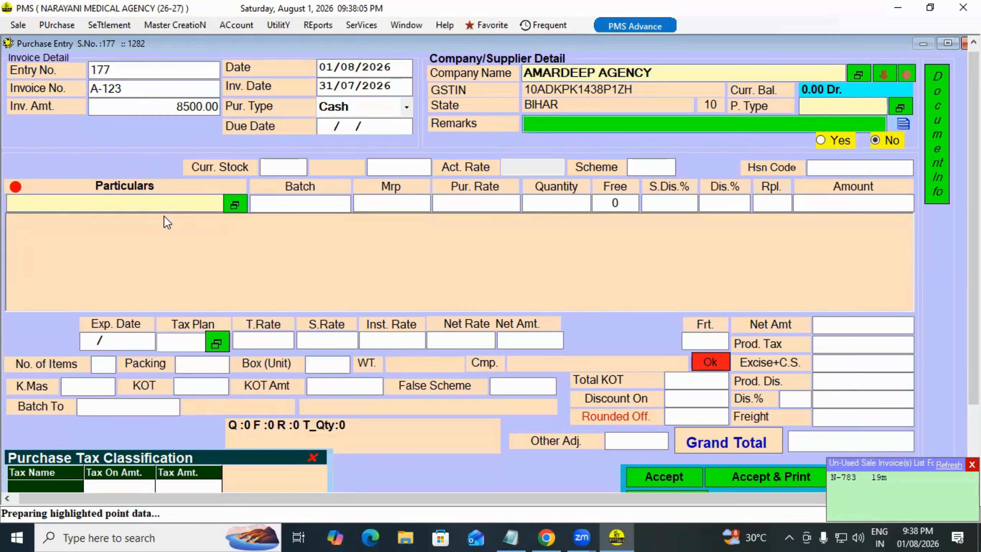
pyautogui.write('FFFFF')
pyautogui.press('Return')
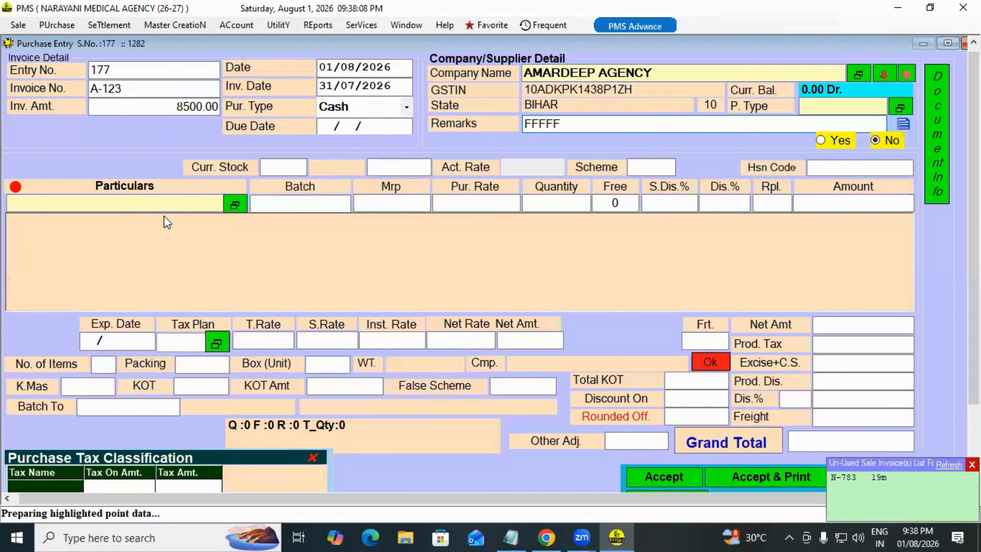
# Step: Select HMD DISPO 3ML as the product for the first purchase line
pyautogui.press('Down')
pyautogui.press('Down')
pyautogui.press('Down')
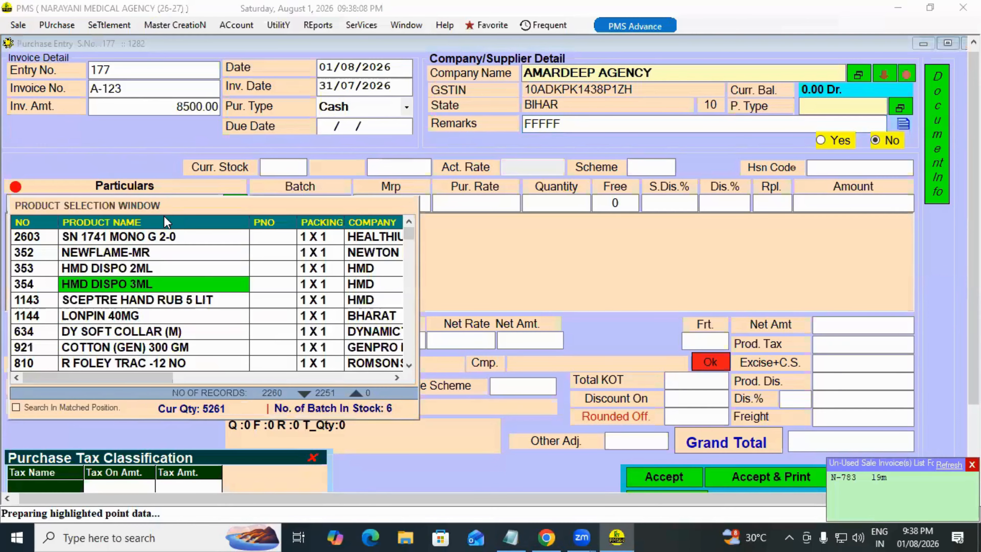
pyautogui.press('Return')
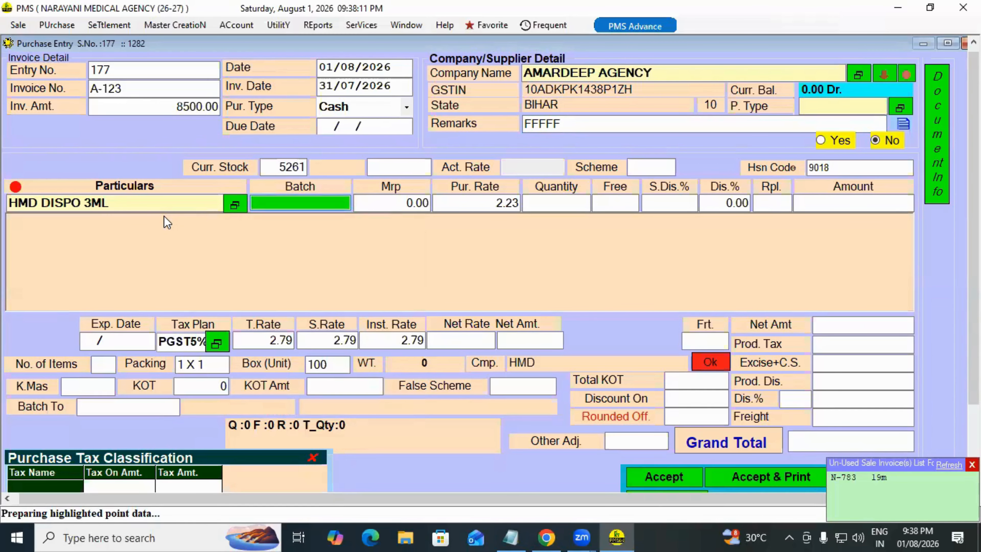
# Step: Examine the existing batches of HMD DISPO 3ML with their expiry dates, quantities and rates
pyautogui.press('Down')
pyautogui.press('Down')
pyautogui.press('Down')
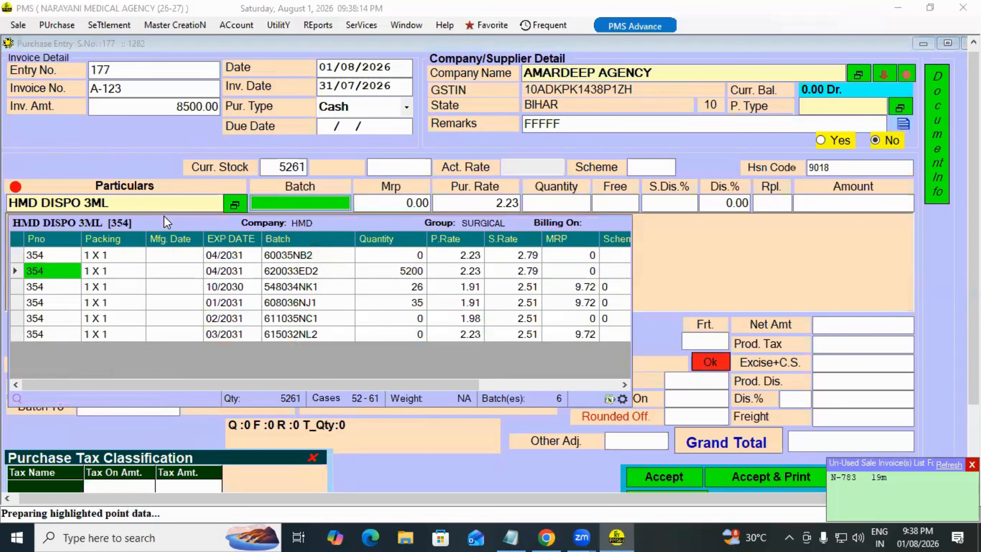
pyautogui.press('Down')
pyautogui.press('Down')
pyautogui.press('Up')
pyautogui.press('Up')
pyautogui.press('Up')
pyautogui.press('Up')
pyautogui.press('Up')
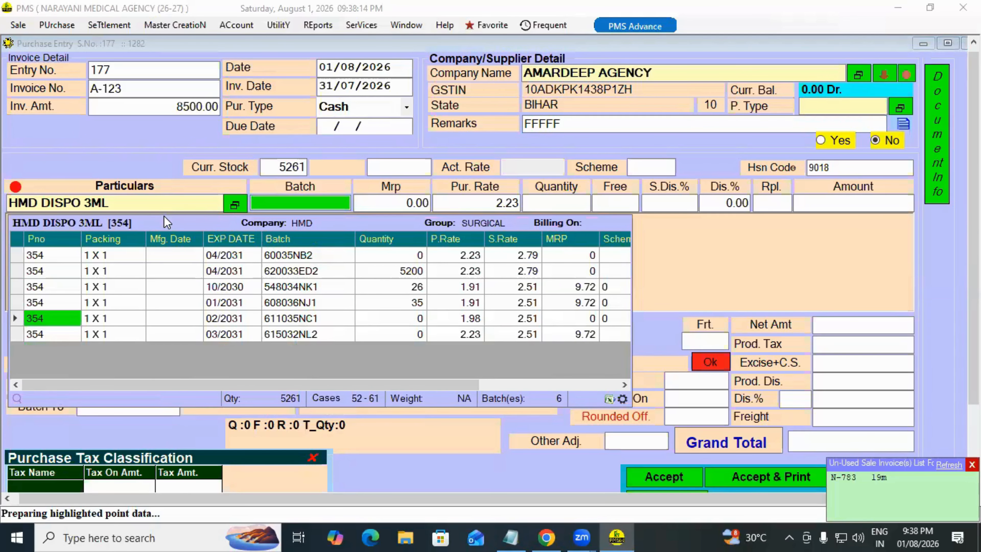
pyautogui.press('Down')
pyautogui.press('Down')
pyautogui.press('Down')
pyautogui.press('Down')
pyautogui.press('Down')
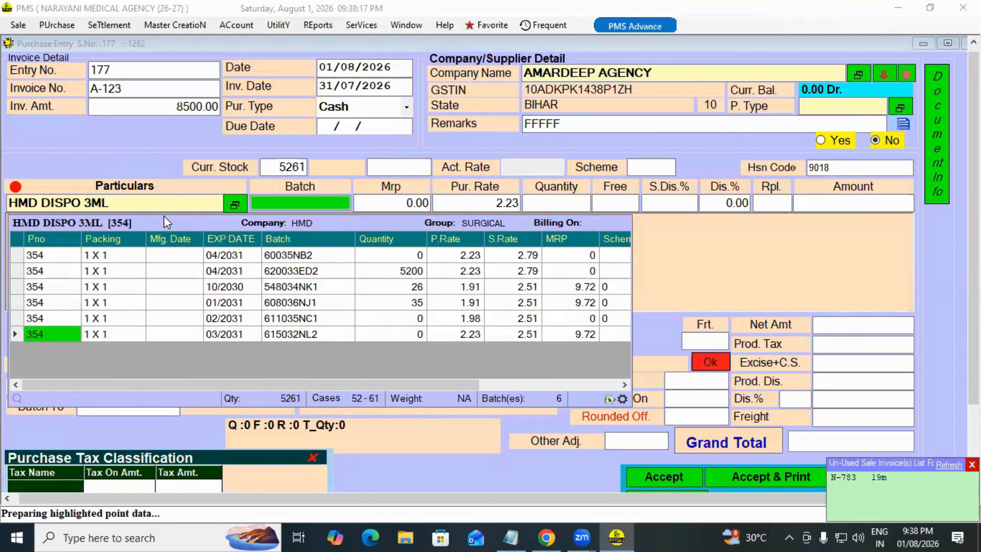
# Step: Pick the existing batch 620033ED2 and change the line's batch number to 620033ED3
pyautogui.press('Right')
pyautogui.press('Right')
pyautogui.press('Right')
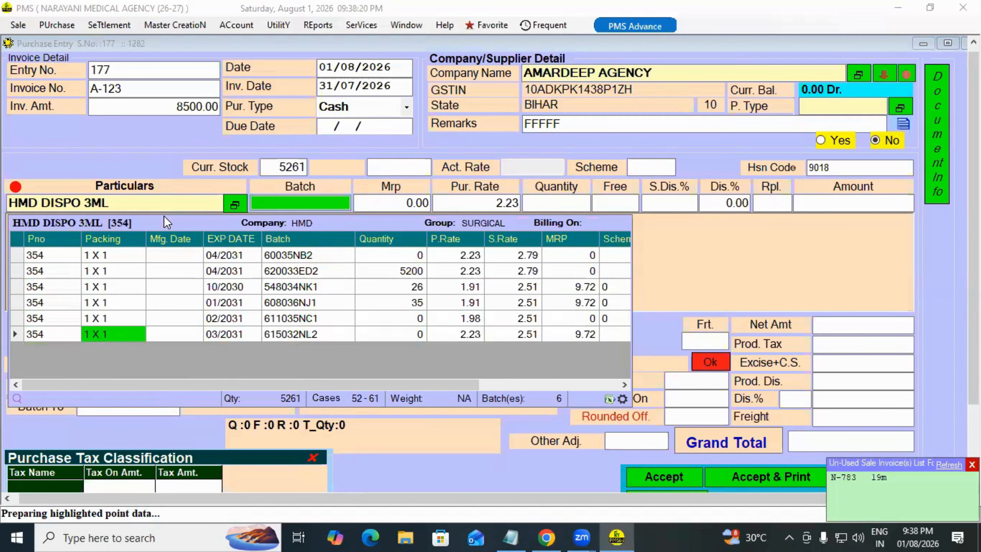
pyautogui.press('Up')
pyautogui.press('Up')
pyautogui.press('Up')
pyautogui.press('Up')
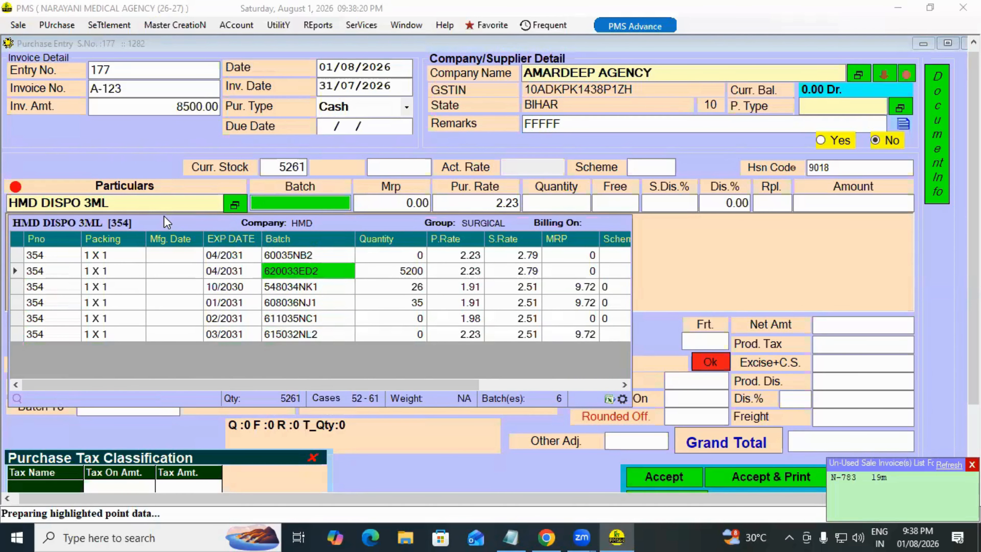
pyautogui.press('Return')
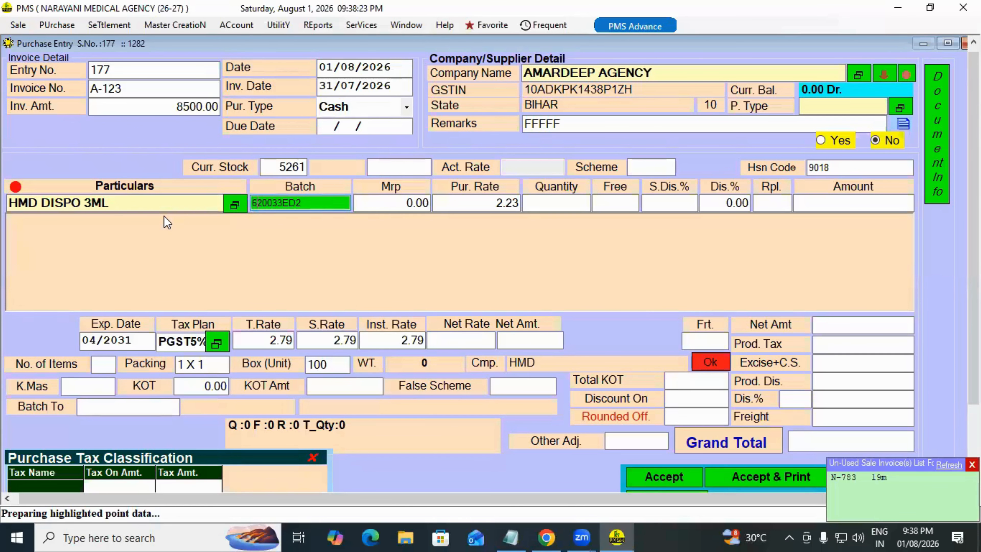
pyautogui.press('BackSpace')
pyautogui.write('3')
pyautogui.press('Return')
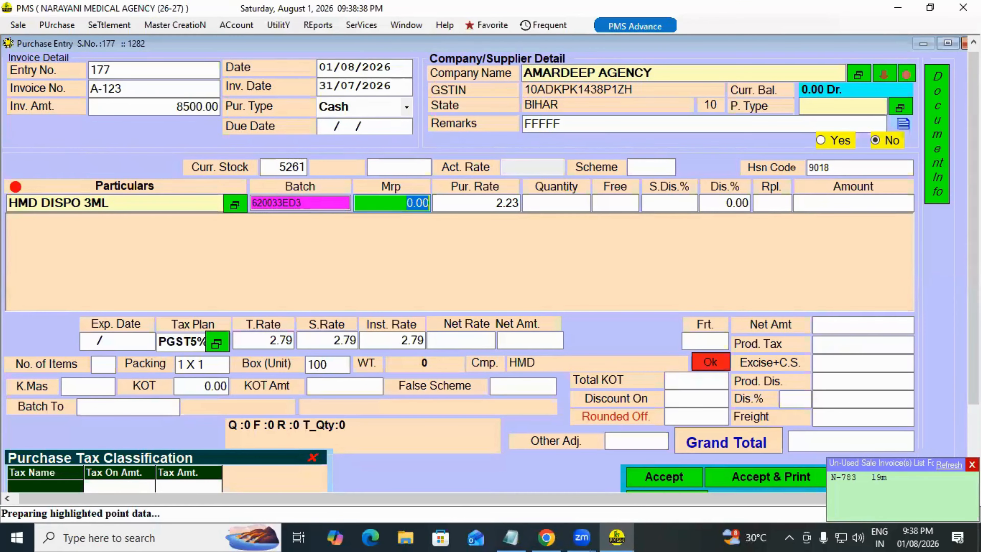
# Step: Set the item's MRP to 4 and quantity to 10, keeping the default purchase rate and leaving the free quantity blank
pyautogui.write('4')
pyautogui.press('Return')
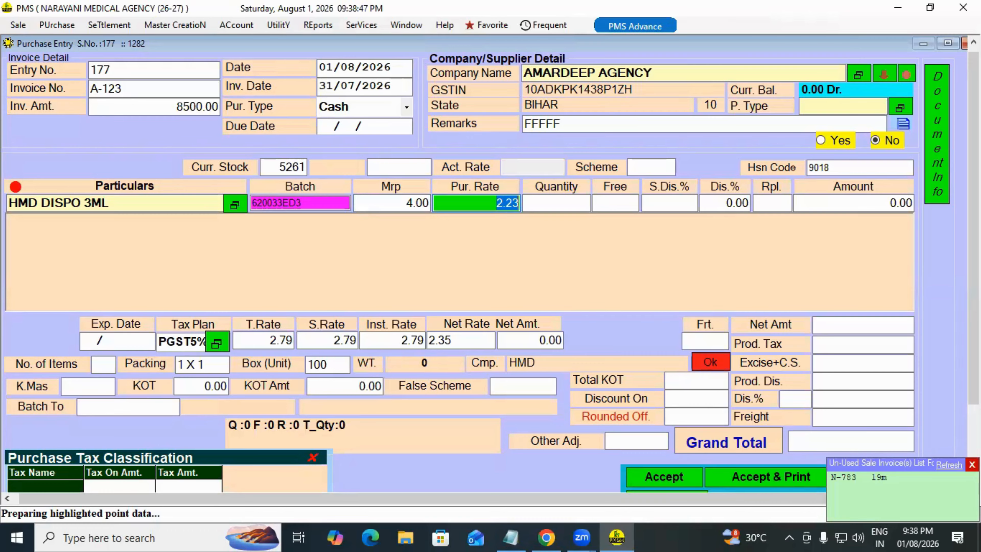
pyautogui.press('Return')
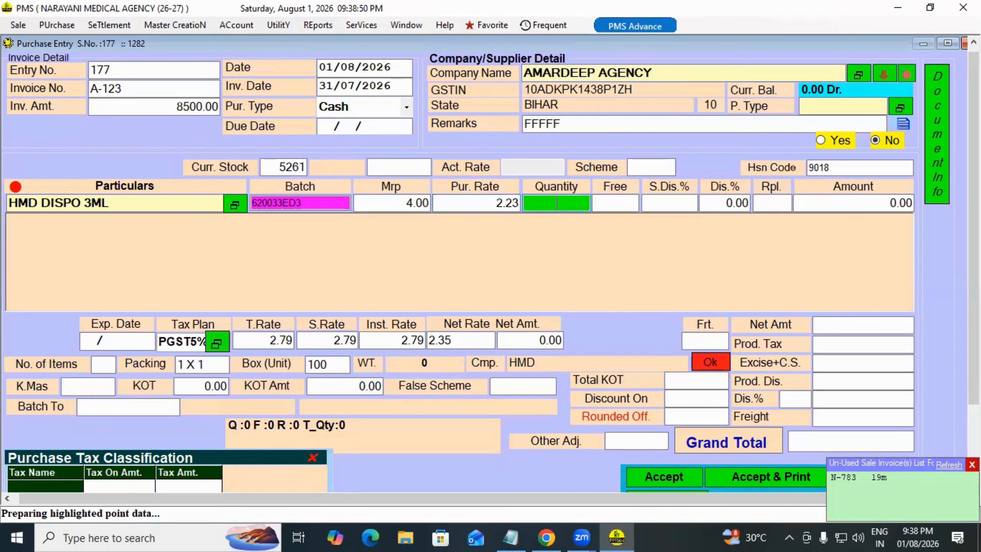
pyautogui.write('10')
pyautogui.press('Return')
pyautogui.press('Return')
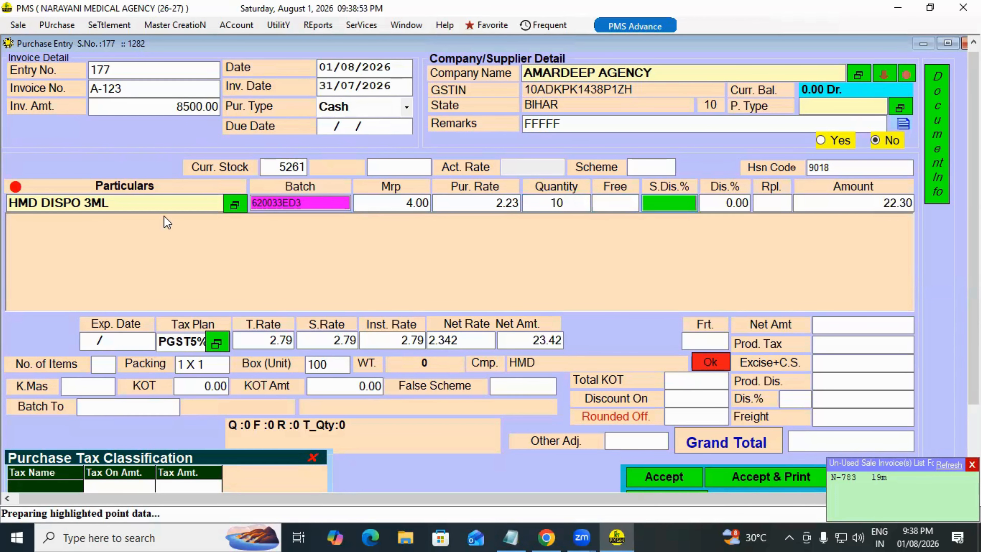
# Step: Set the item's Disc1% to 10, leave the expiry date blank, and keep the default tax plan and rates
pyautogui.press('Return')
pyautogui.write('10')
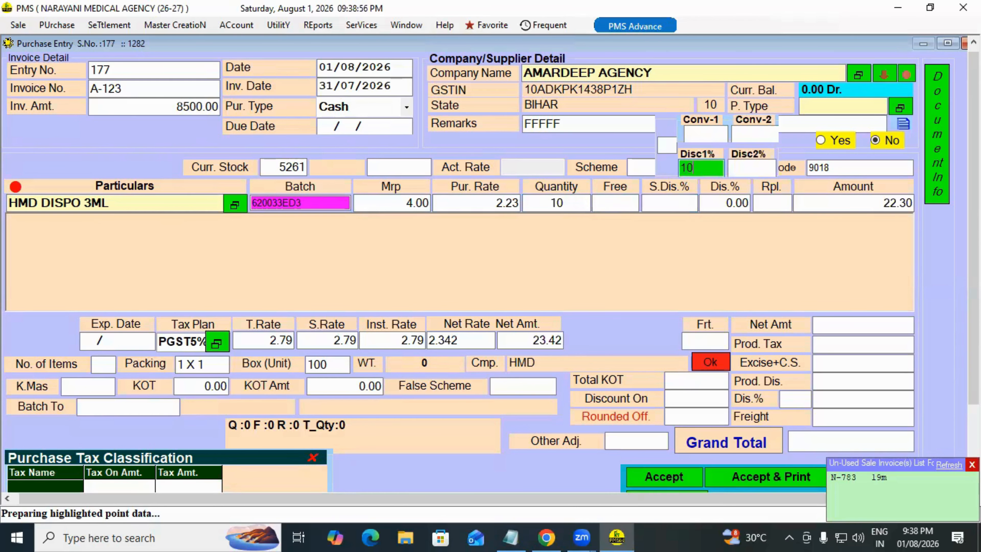
pyautogui.press('Return')
pyautogui.press('Return')
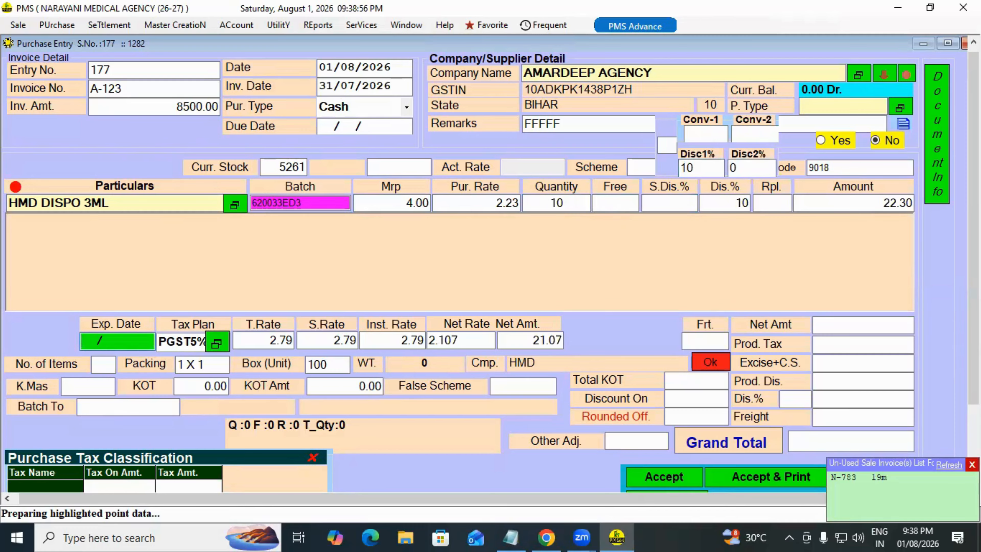
pyautogui.press('Return')
pyautogui.press('Return')
pyautogui.press('Return')
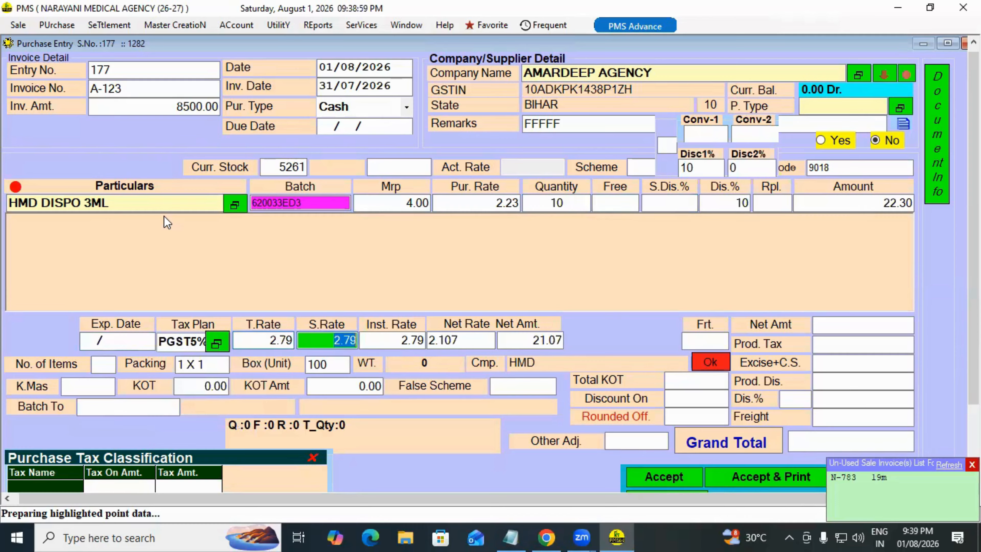
pyautogui.press('Return')
pyautogui.press('Return')
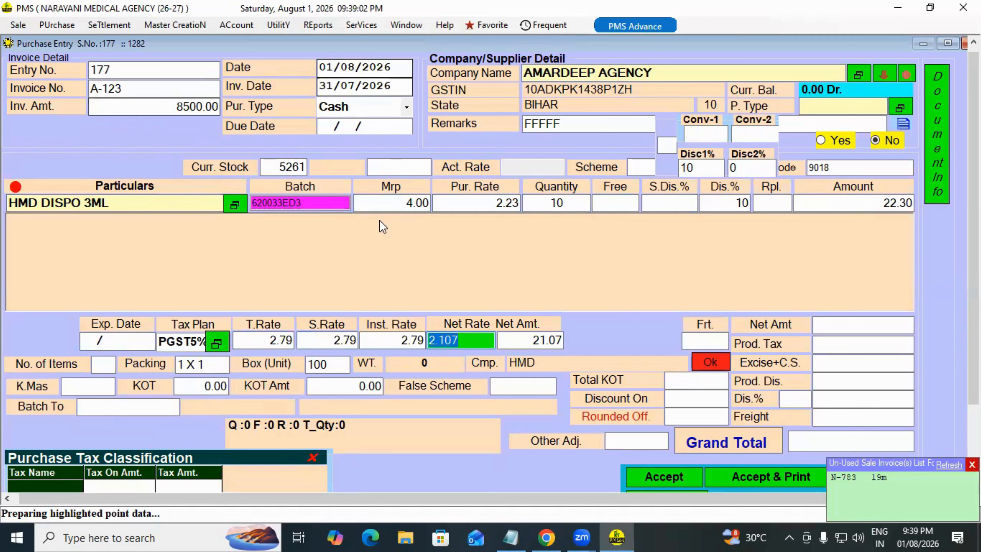
# Step: Review the item's MRP, purchase rate, S.Rate, T.Rate and discount values
pyautogui.click(401, 203)
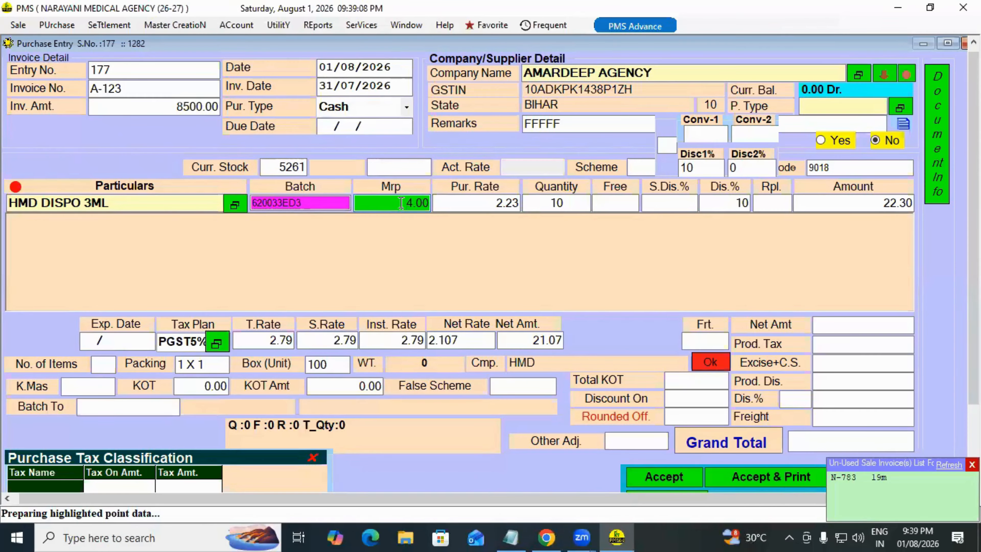
pyautogui.click(476, 205)
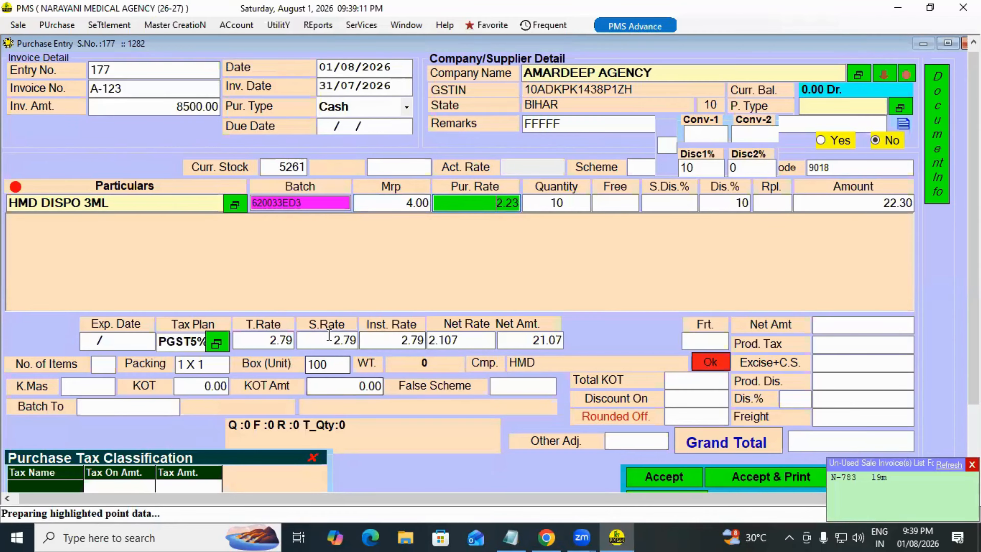
pyautogui.click(331, 345)
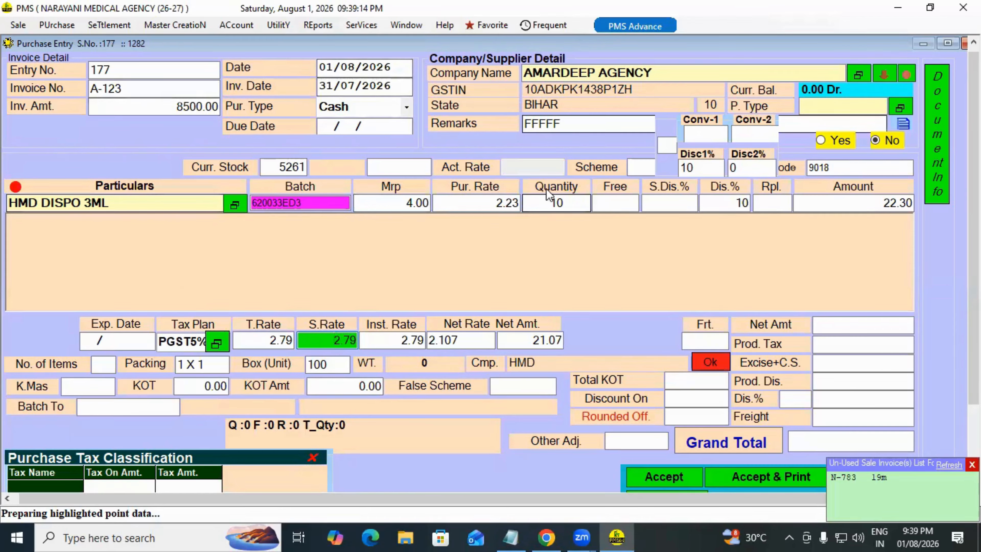
pyautogui.click(477, 203)
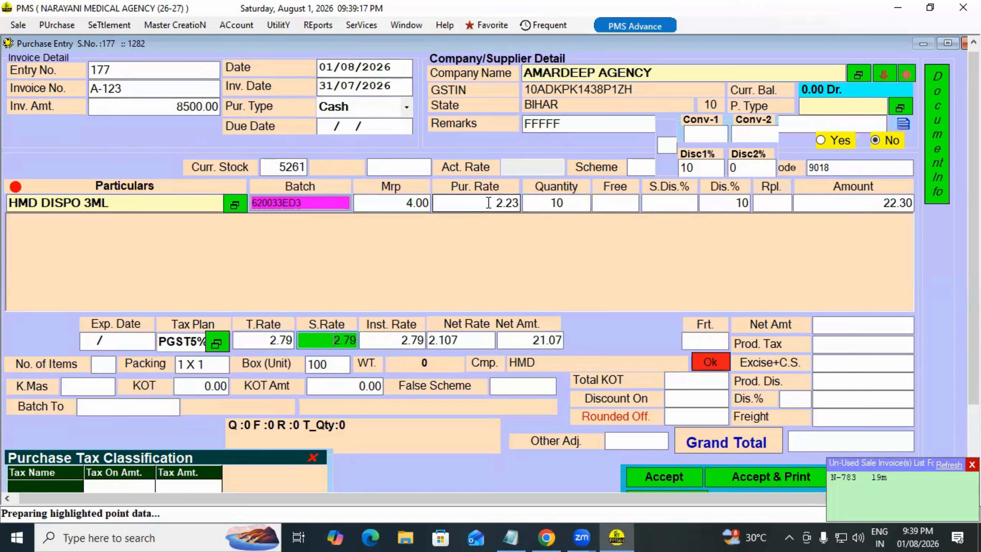
pyautogui.click(267, 340)
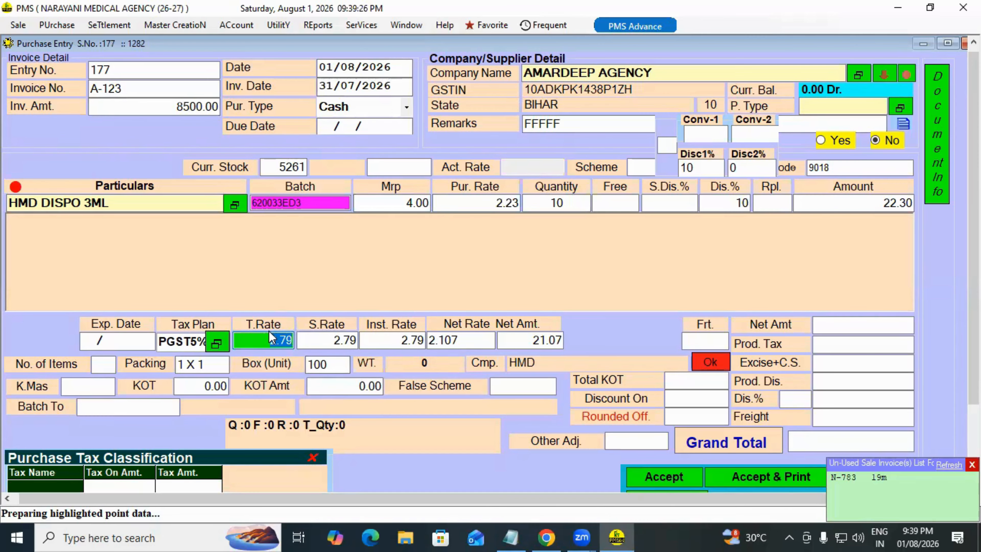
pyautogui.click(267, 340)
pyautogui.moveTo(268, 341); pyautogui.dragTo(296, 340)
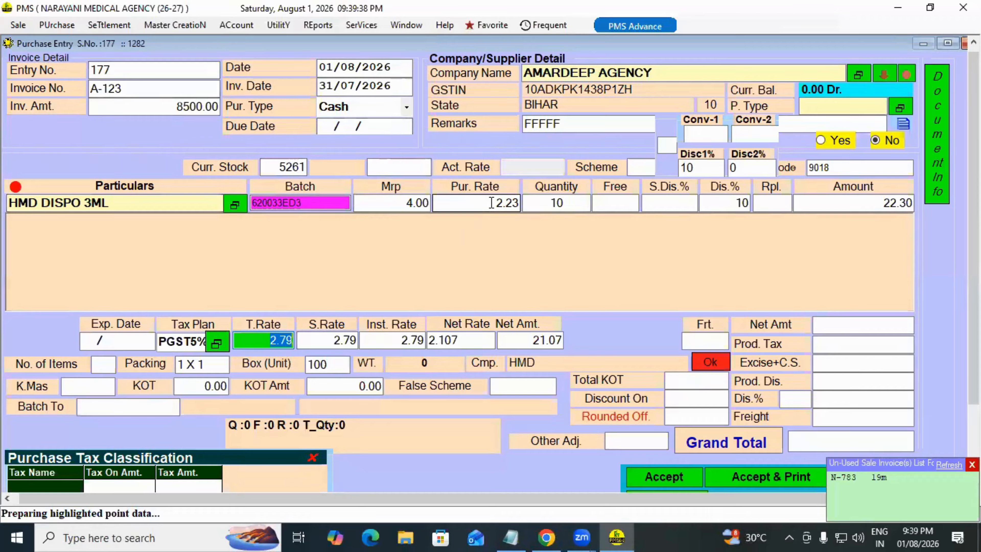
pyautogui.click(514, 202)
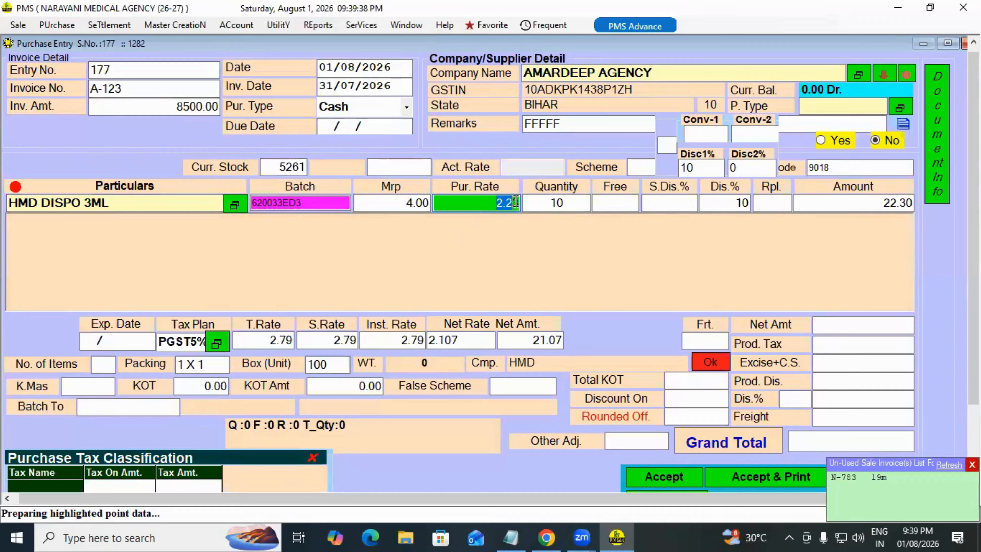
pyautogui.click(726, 203)
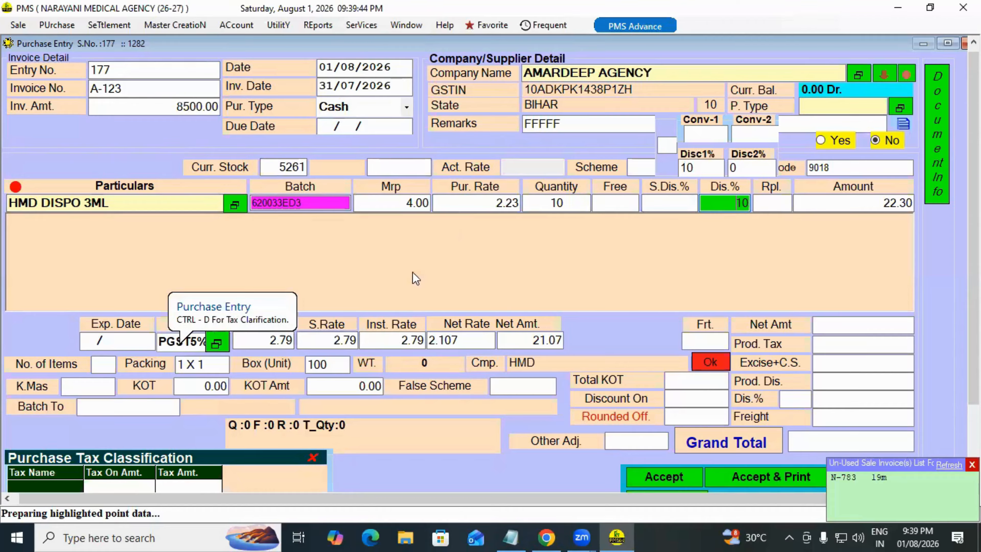
# Step: Set the item's free quantity to 1 and check the recalculated net rate from its first digit
pyautogui.click(629, 204)
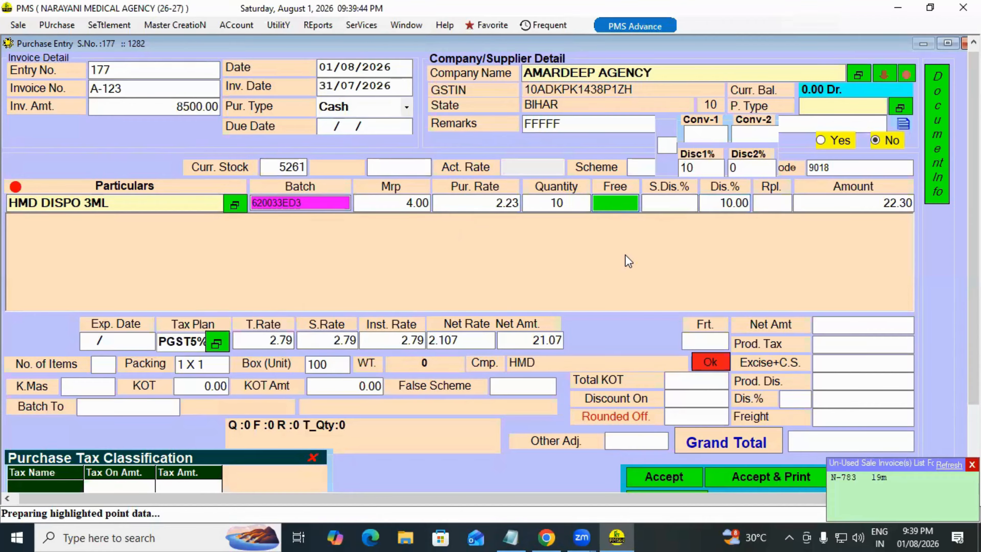
pyautogui.write('1')
pyautogui.press('Return')
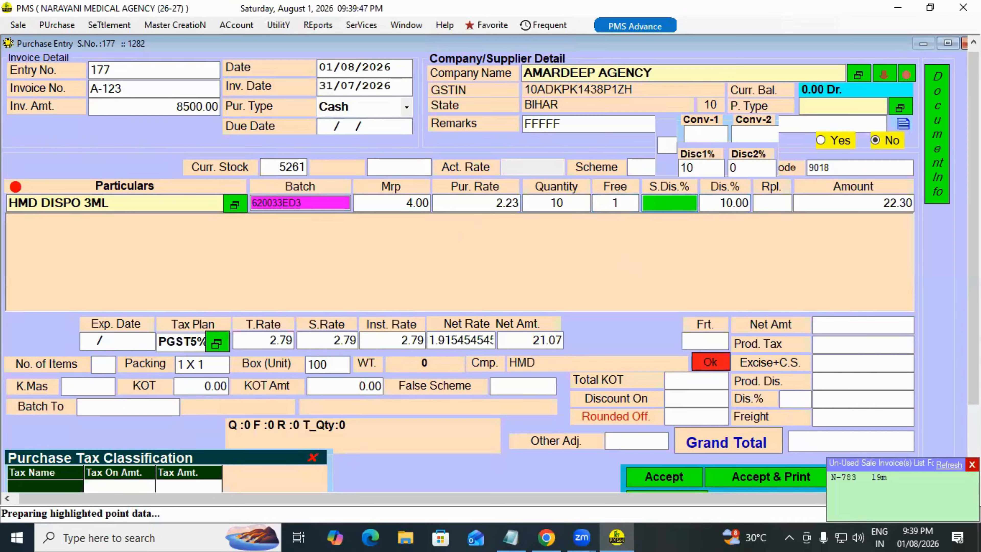
pyautogui.click(448, 340)
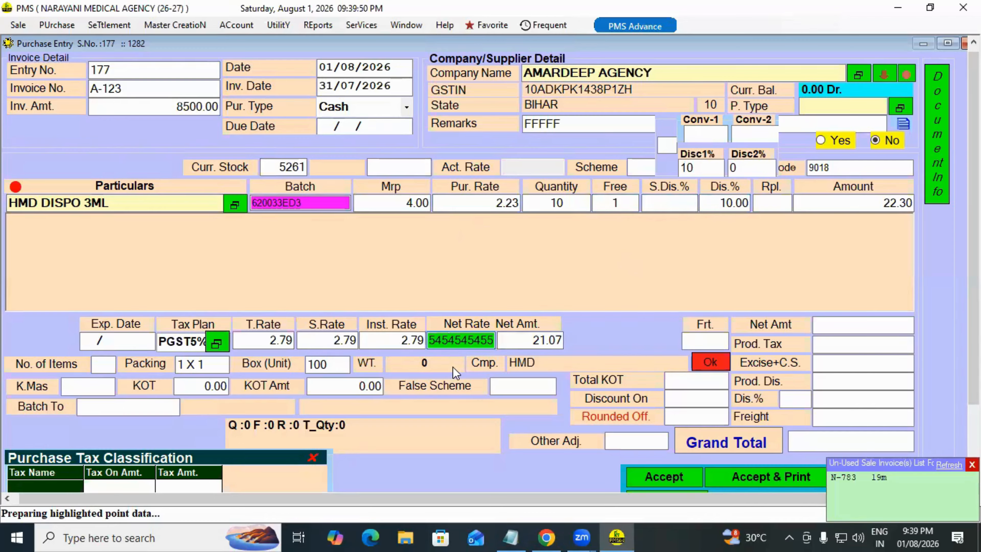
pyautogui.press('Home')
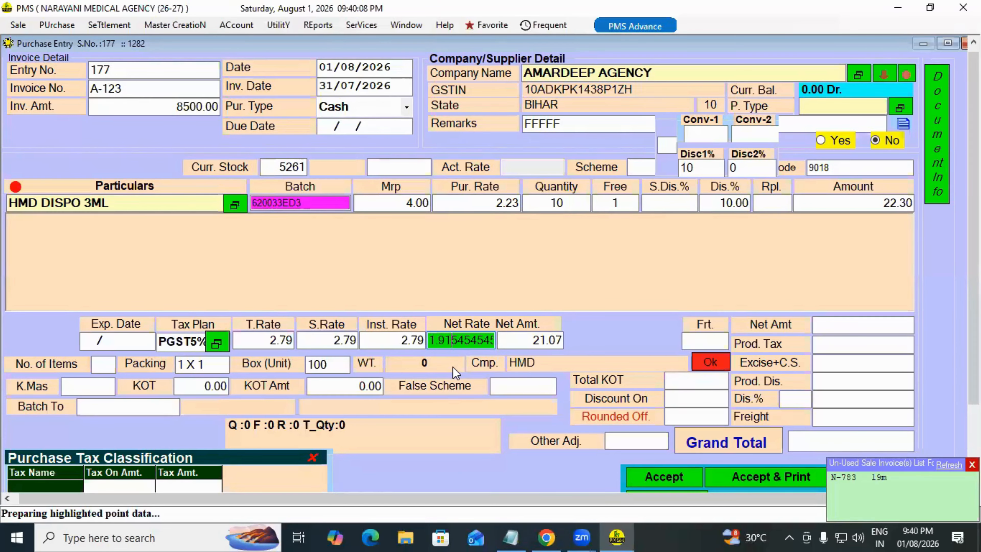
# Step: Leave Batch To blank, add the HMD DISPO 3ML line to the purchase, and dismiss the product selection list
pyautogui.press('Return')
pyautogui.press('Return')
pyautogui.press('Return')
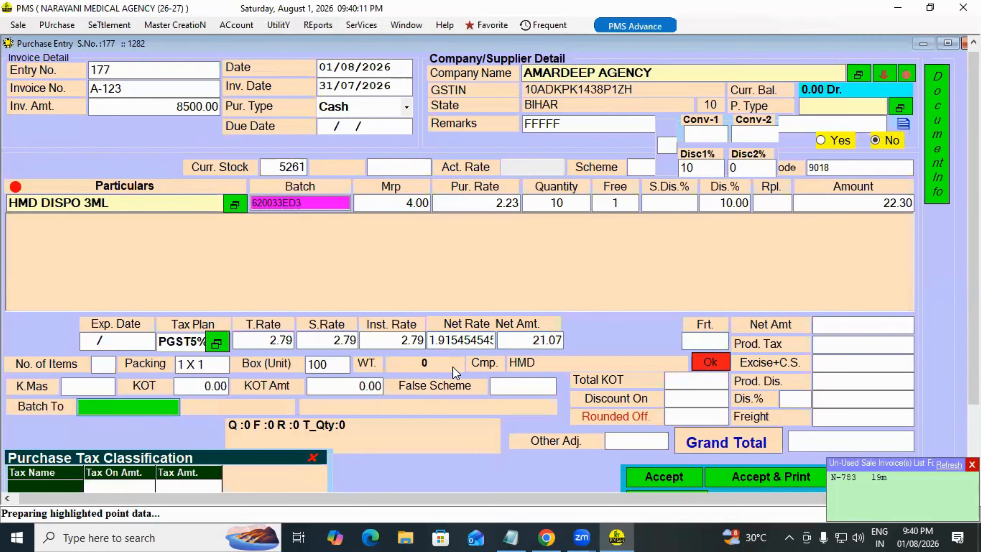
pyautogui.press('Return')
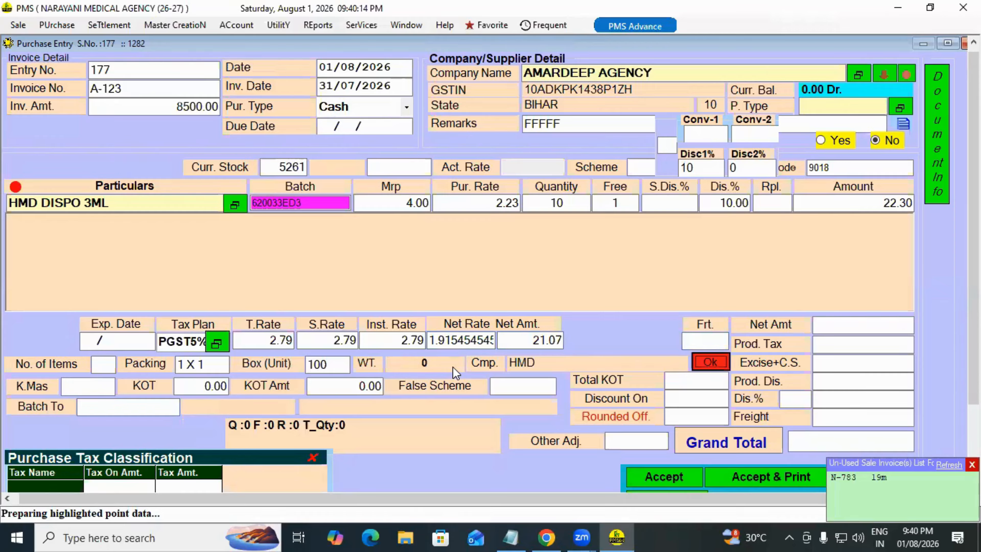
pyautogui.press('Return')
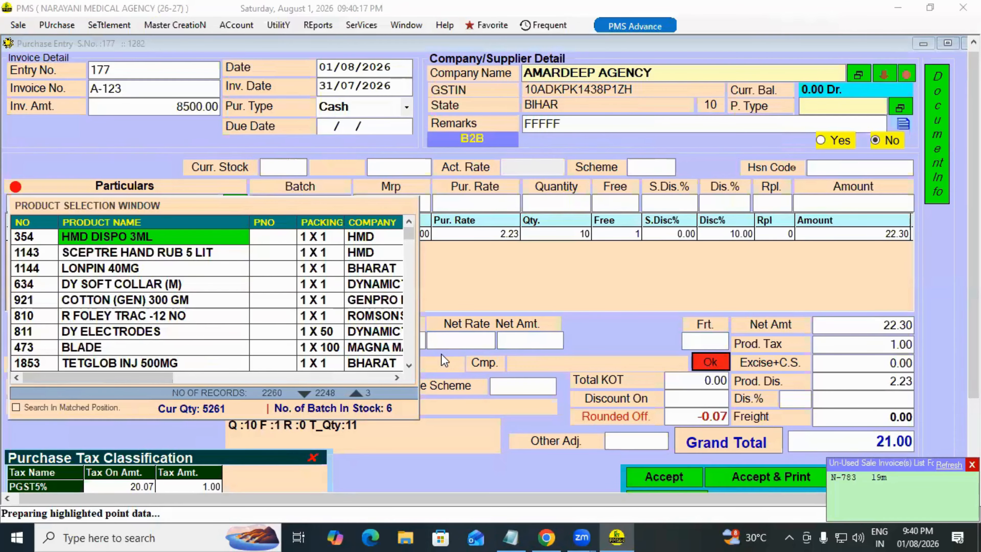
pyautogui.press('Escape')
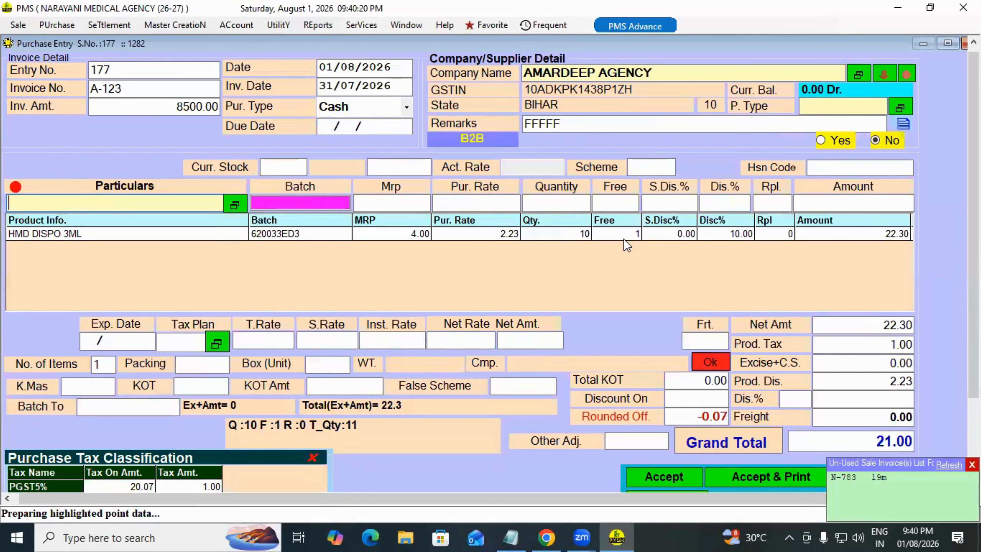
# Step: Select ST ACCUCHEK ACTIVE-50 as the second product of the purchase
pyautogui.moveTo(875, 440); pyautogui.dragTo(916, 433)
pyautogui.click(850, 447)
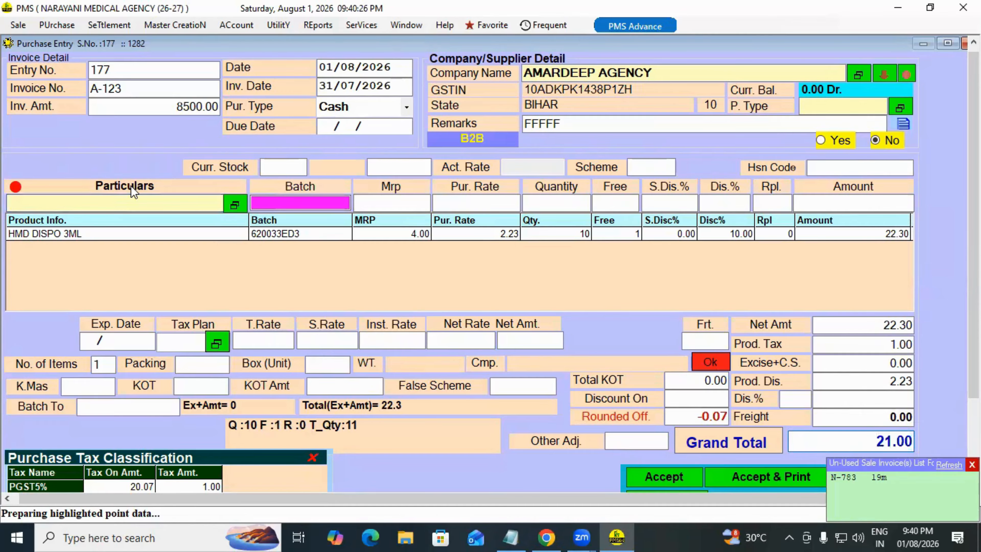
pyautogui.click(137, 197)
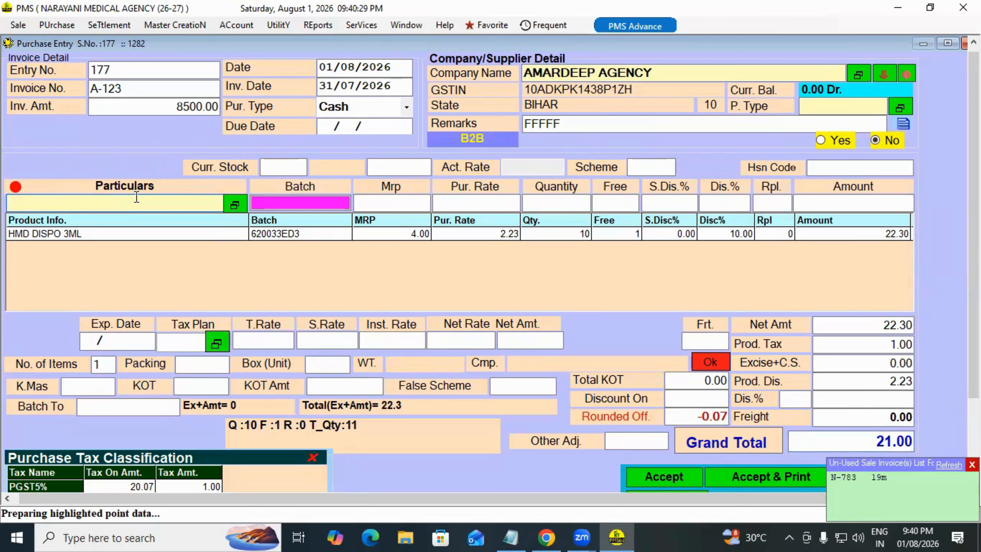
pyautogui.press('Return')
pyautogui.press('Down')
pyautogui.press('Down')
pyautogui.press('Down')
pyautogui.press('Down')
pyautogui.press('Down')
pyautogui.press('Down')
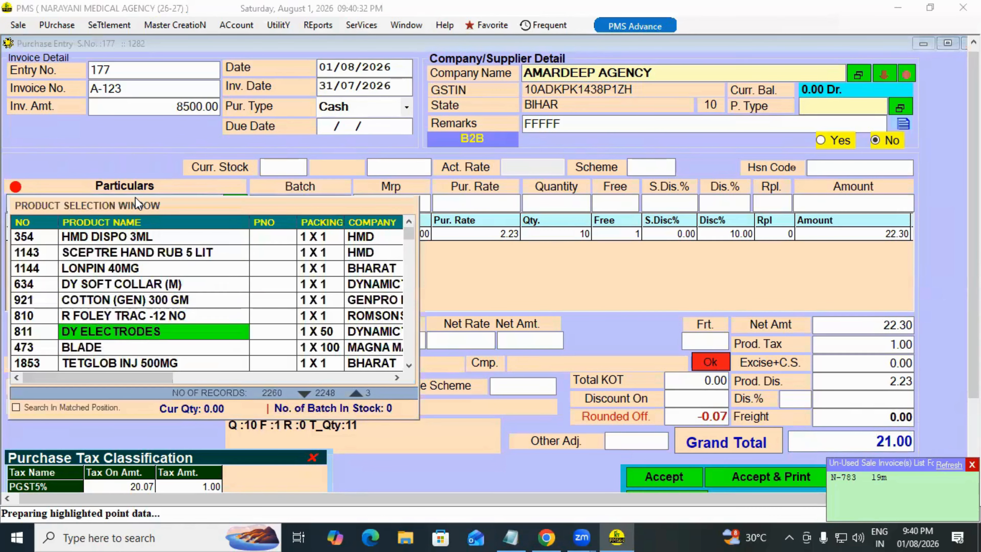
pyautogui.press('Down')
pyautogui.press('Down')
pyautogui.press('Down')
pyautogui.press('Down')
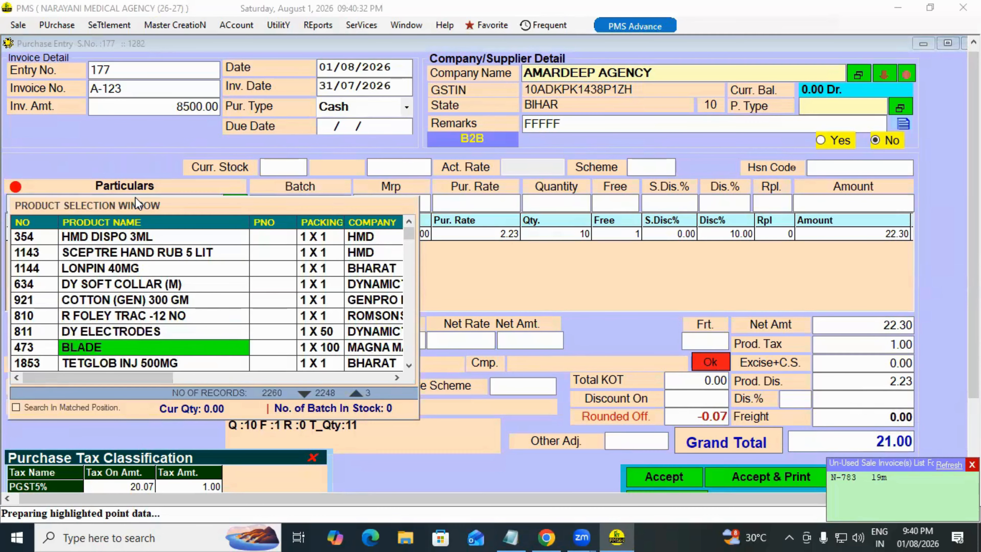
pyautogui.press('Up')
pyautogui.press('Return')
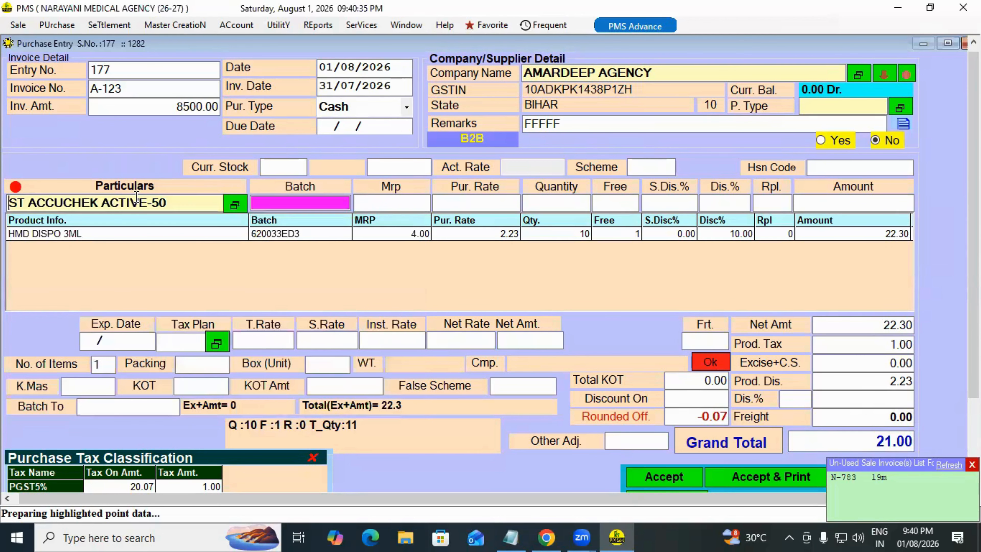
# Step: Choose batch 29527431 for ST ACCUCHEK ACTIVE-50, keep its MRP and purchase rate, and set the quantity to 5
pyautogui.press('Down')
pyautogui.press('Down')
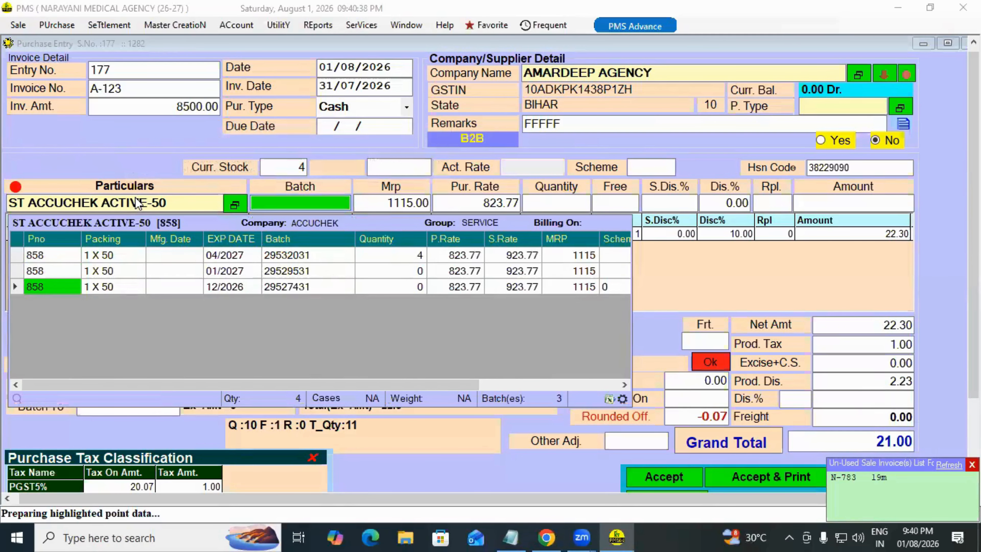
pyautogui.press('Return')
pyautogui.press('Return')
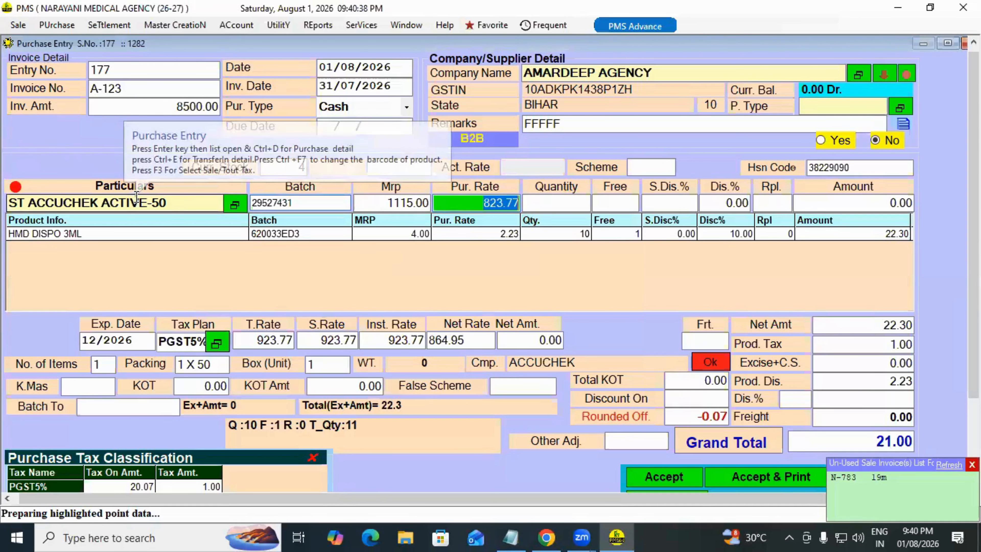
pyautogui.press('Return')
pyautogui.write('5')
pyautogui.press('Return')
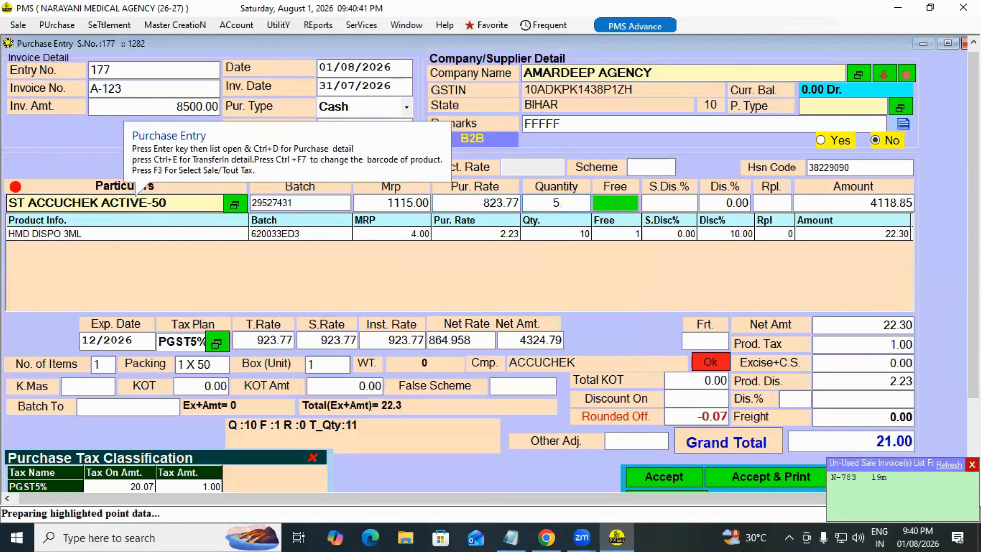
# Step: Leave the free quantity blank, set Disc1% to 20, and keep the item's expiry date, tax plan and rates
pyautogui.press('Return')
pyautogui.press('Return')
pyautogui.write('20')
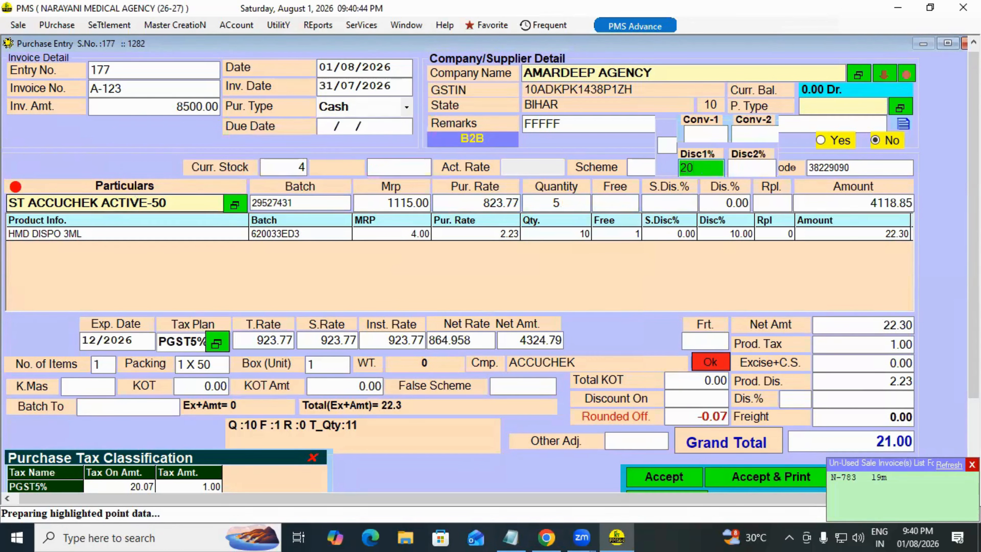
pyautogui.press('Return')
pyautogui.press('Return')
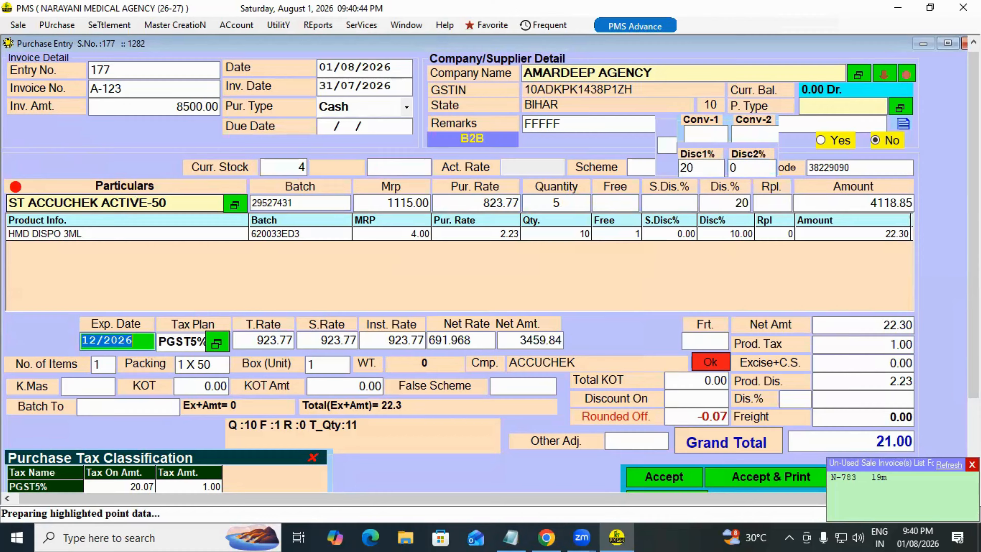
pyautogui.press('Return')
pyautogui.press('Return')
pyautogui.press('Return')
pyautogui.press('Return')
pyautogui.press('Return')
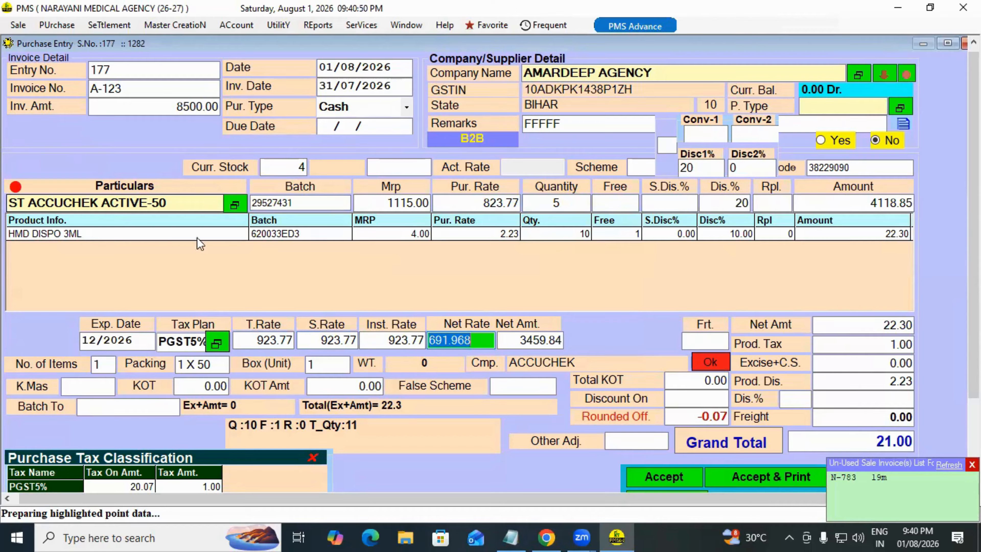
# Step: Check the item's net rate, add the ST ACCUCHEK ACTIVE-50 line with Batch To blank, and dismiss the product selection list
pyautogui.press('Return')
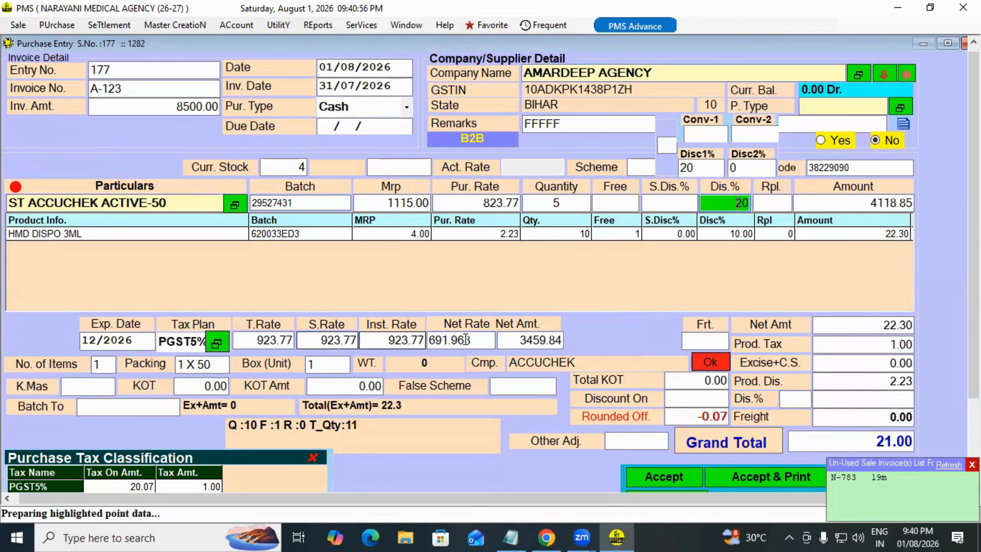
pyautogui.click(478, 339)
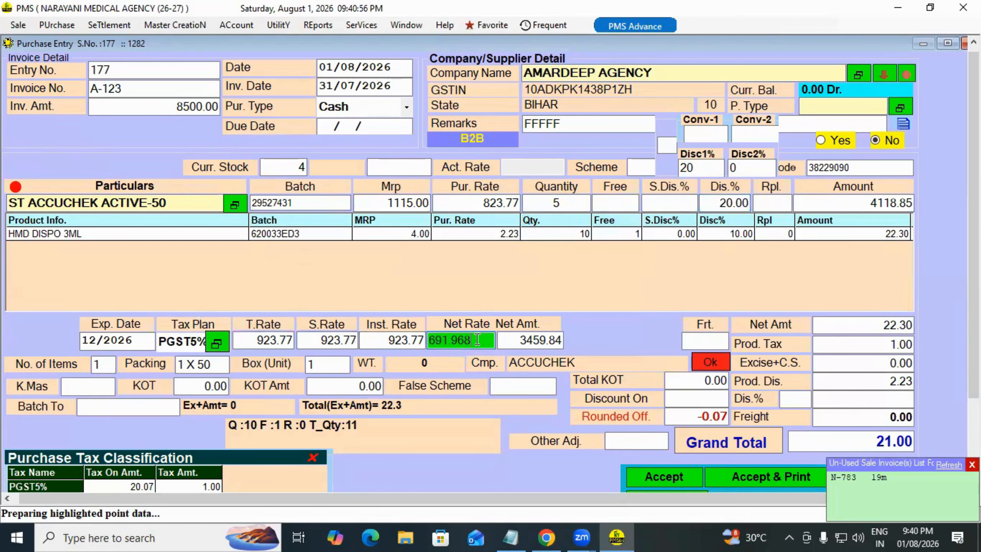
pyautogui.press('Return')
pyautogui.press('Return')
pyautogui.press('Return')
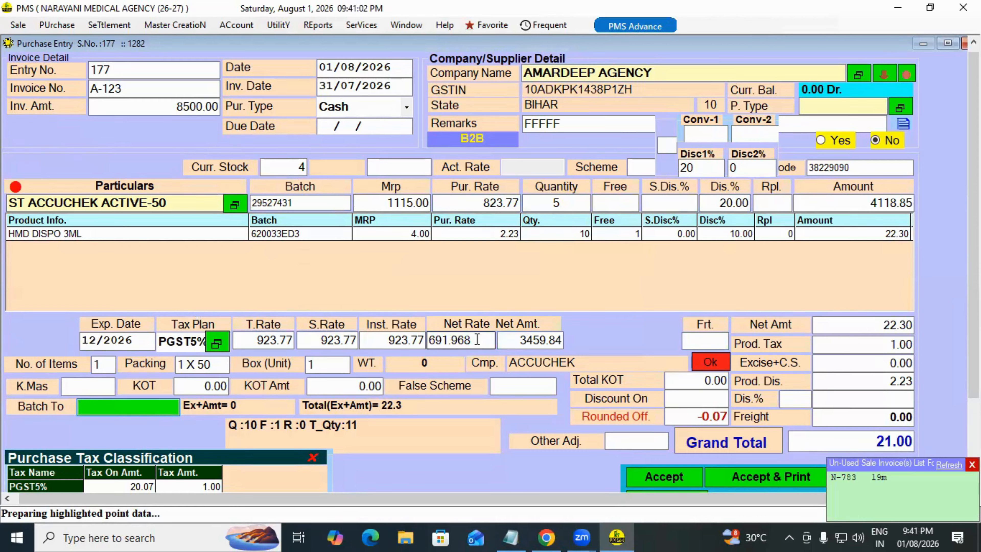
pyautogui.press('Return')
pyautogui.press('Return')
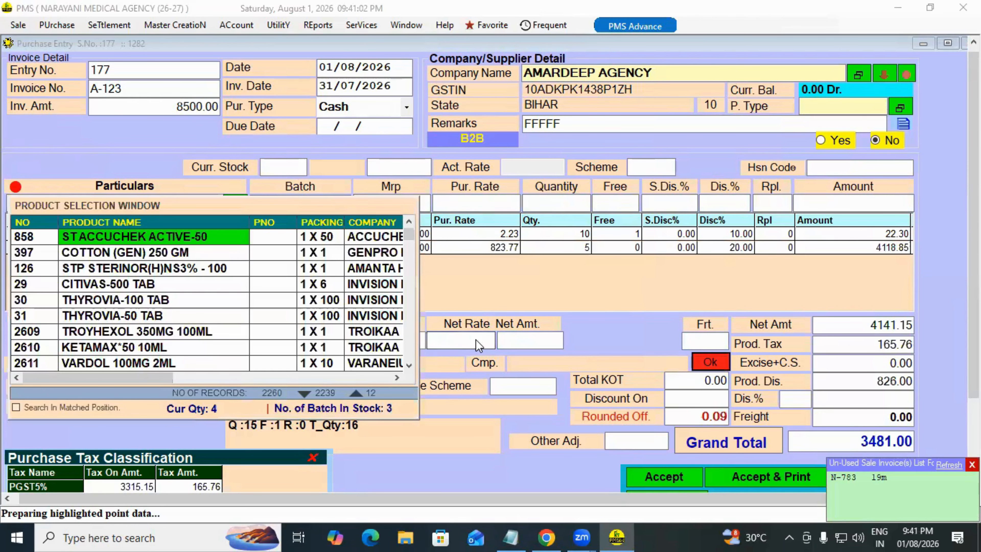
pyautogui.press('Escape')
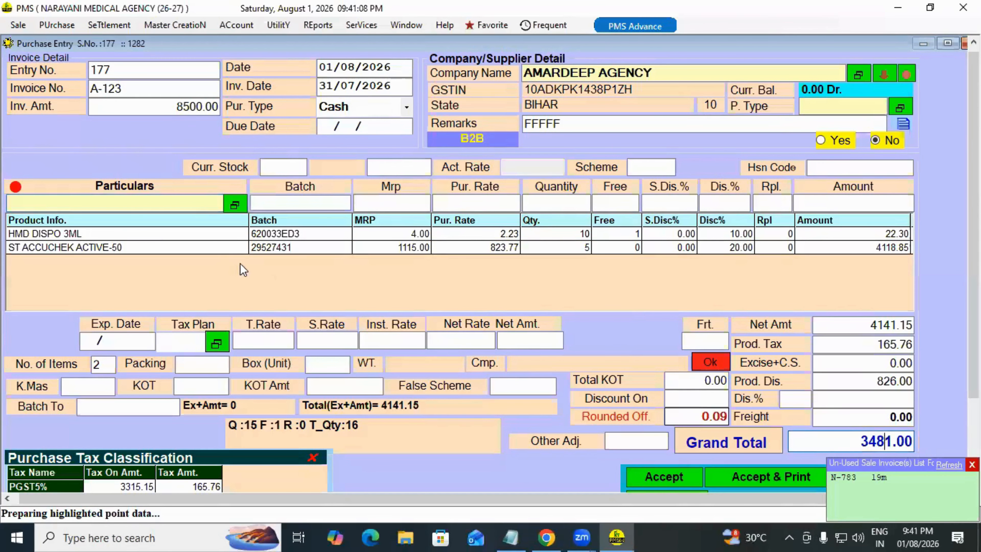
# Step: Check the invoice amount, save the purchase despite the amount mismatch, and dismiss the company selection list
pyautogui.click(170, 111)
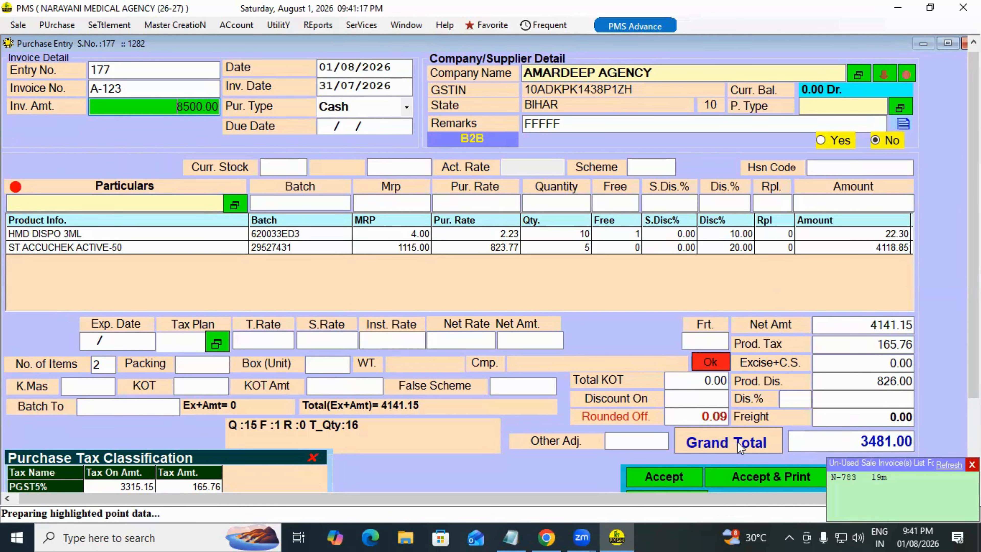
pyautogui.hotkey('ctrl', 's')
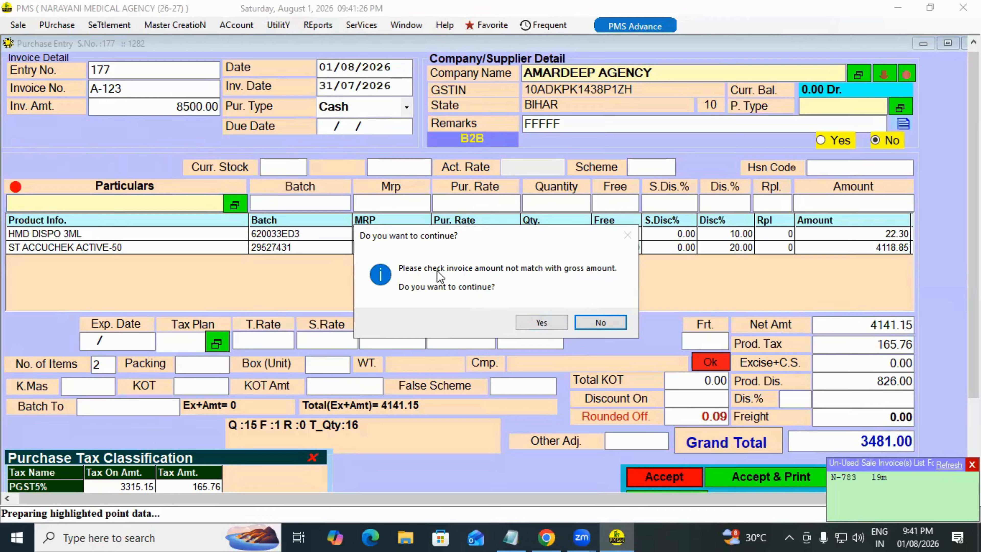
pyautogui.click(540, 324)
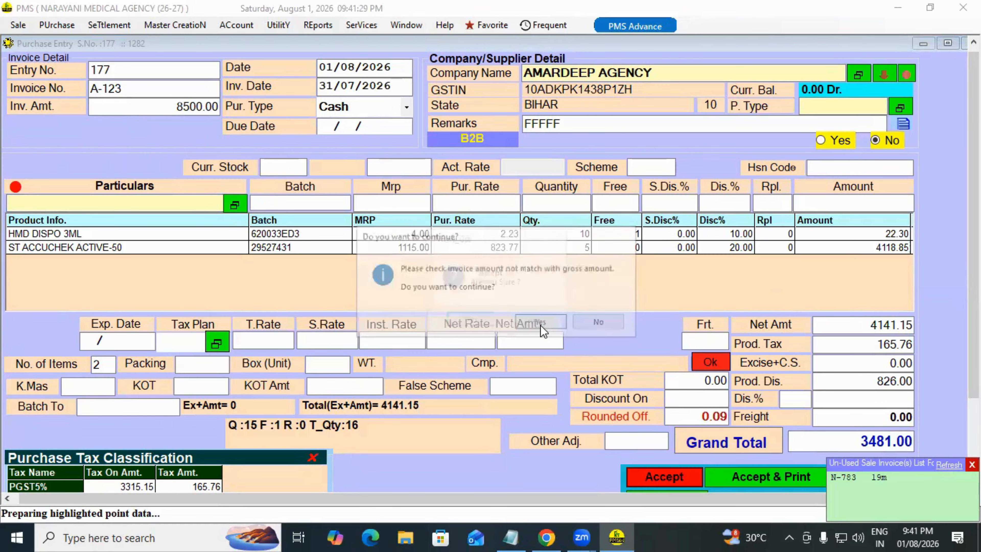
pyautogui.click(482, 320)
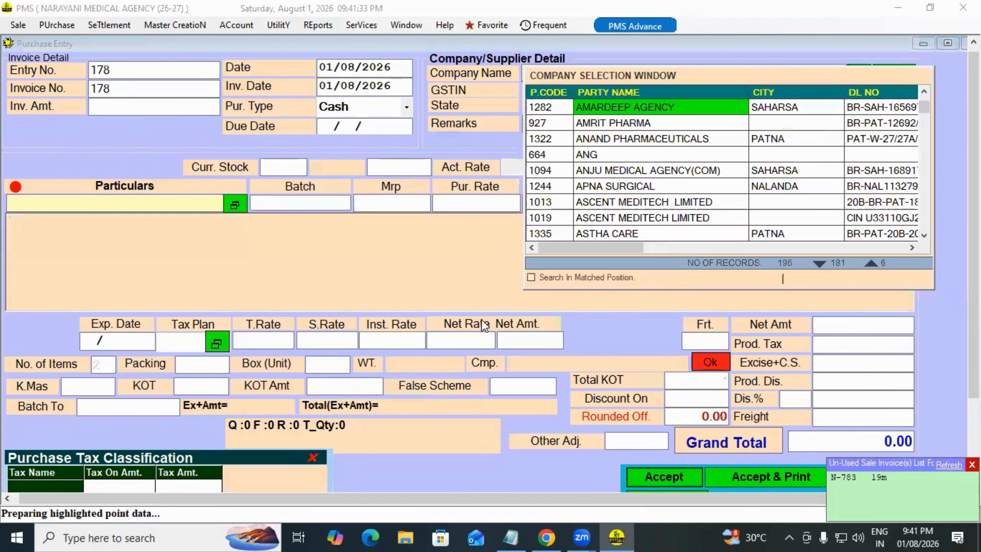
pyautogui.press('Escape')
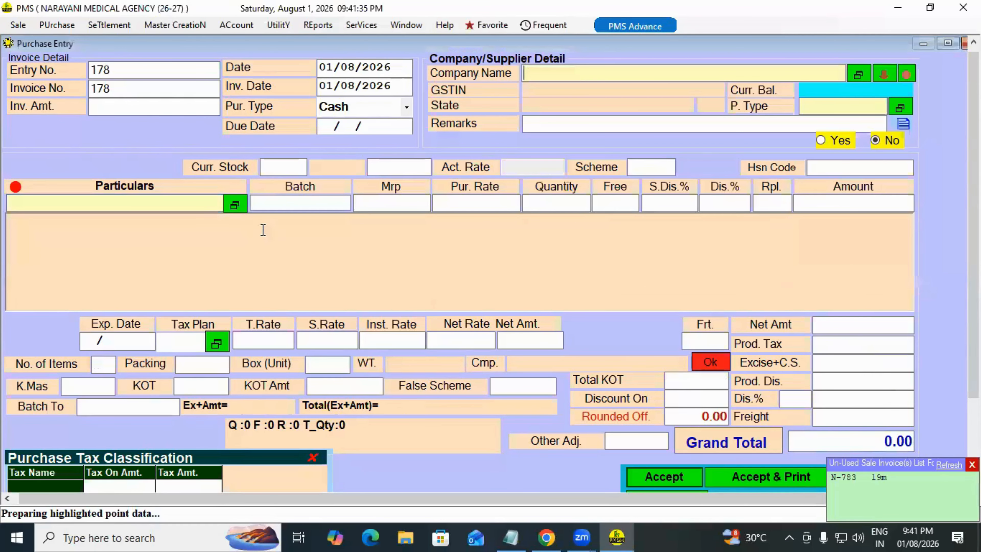
# Step: Stop the un-used sale invoice list from showing for today and close the blank purchase entry
pyautogui.click(128, 69)
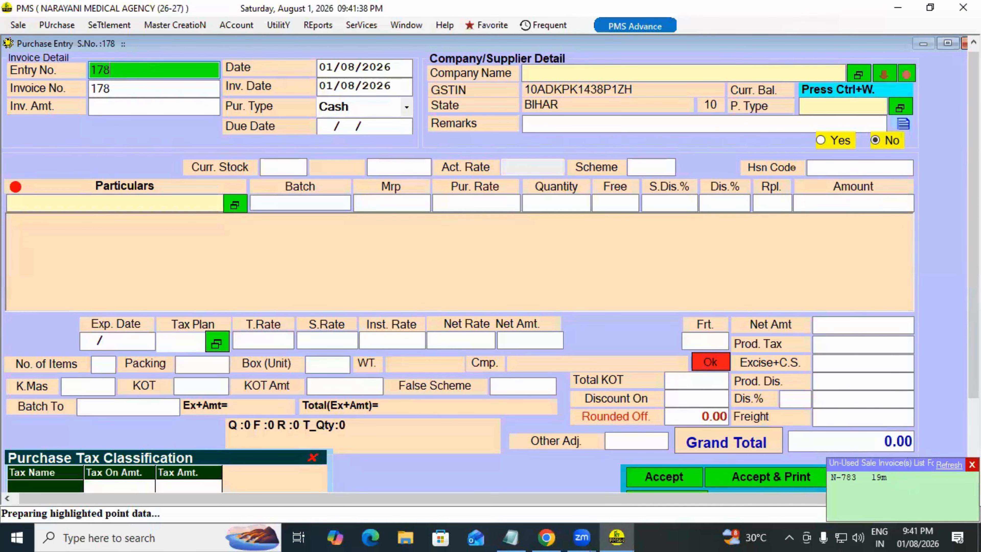
pyautogui.click(972, 464)
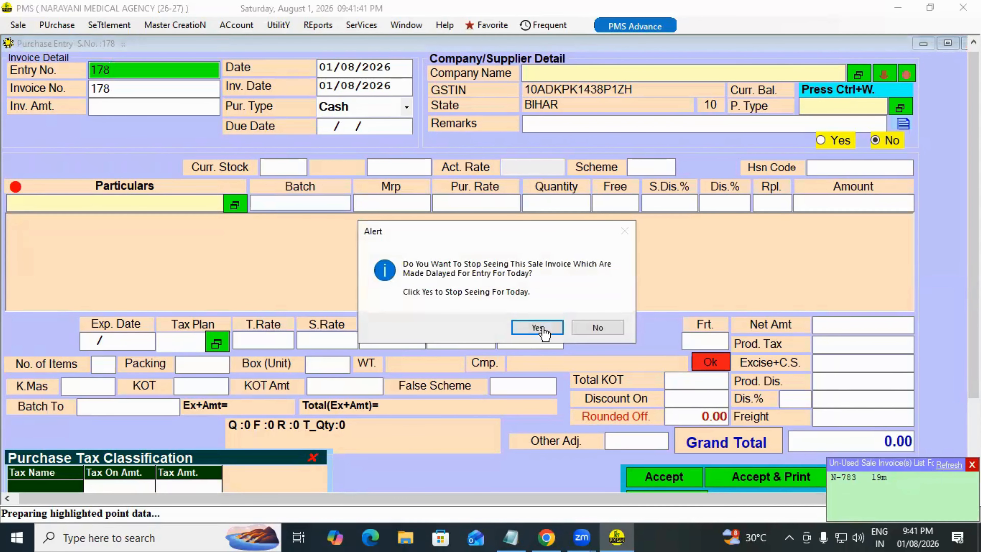
pyautogui.click(538, 327)
pyautogui.click(854, 473)
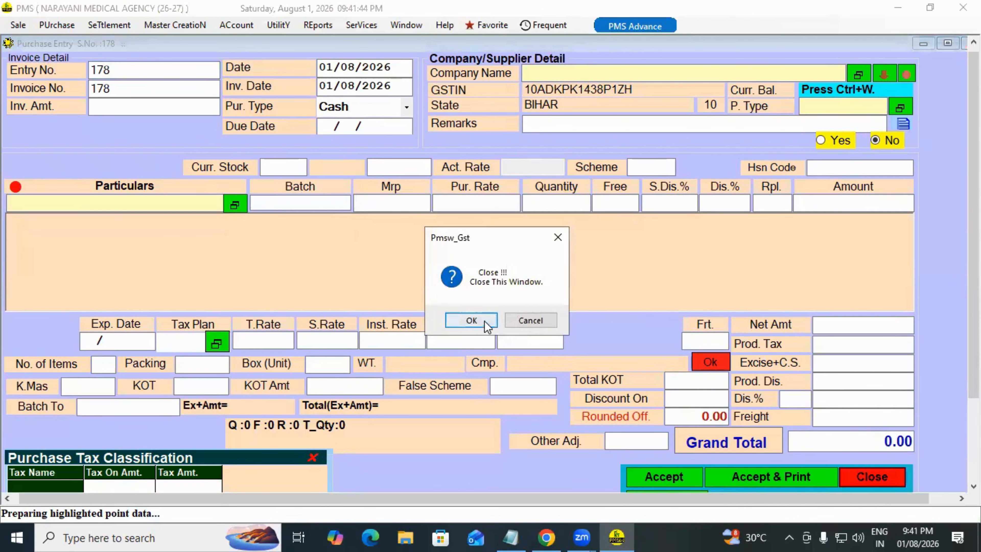
pyautogui.click(463, 325)
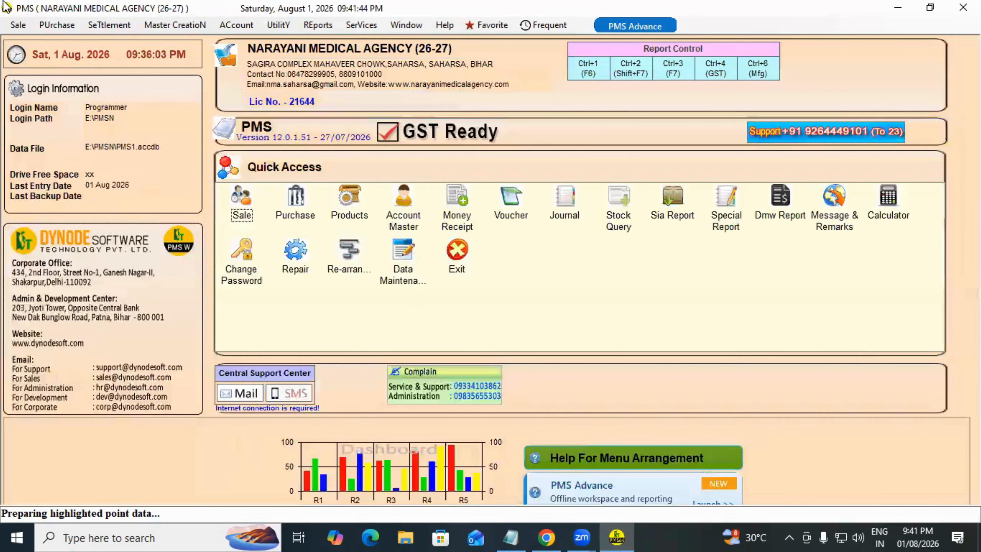
# Step: Reopen the purchase invoice form and load the saved AMARDEEP AGENCY invoice for editing
pyautogui.click(57, 24)
pyautogui.moveTo(90, 38)
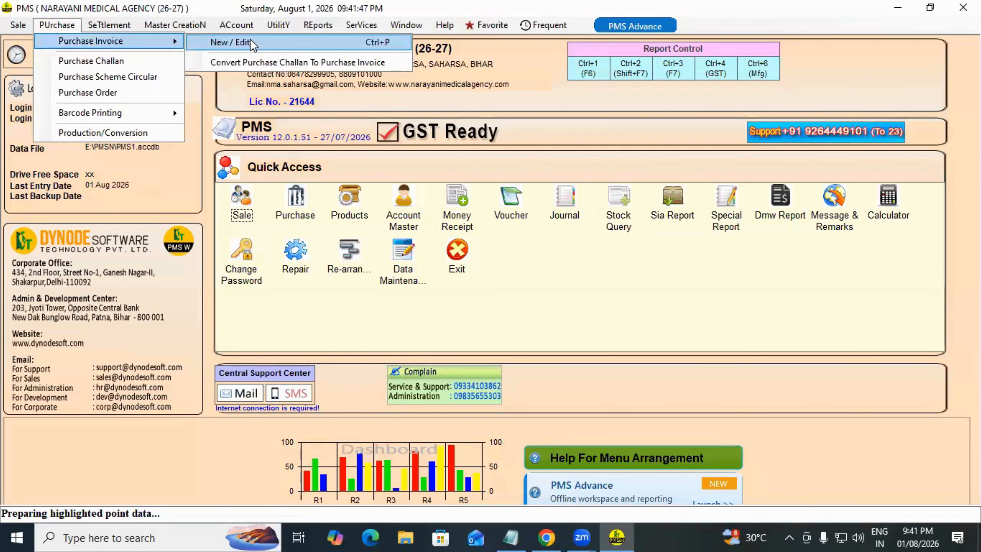
pyautogui.click(217, 40)
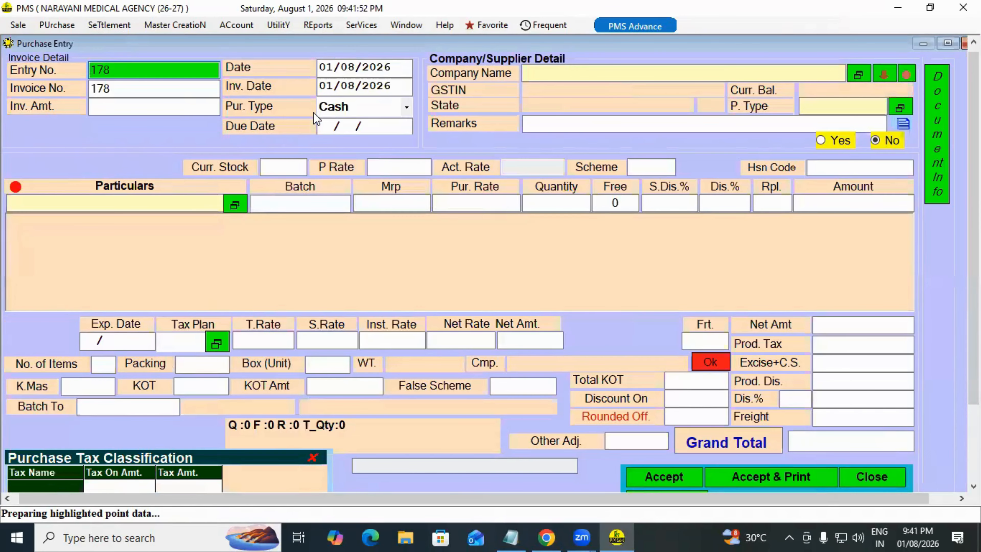
pyautogui.press('F2')
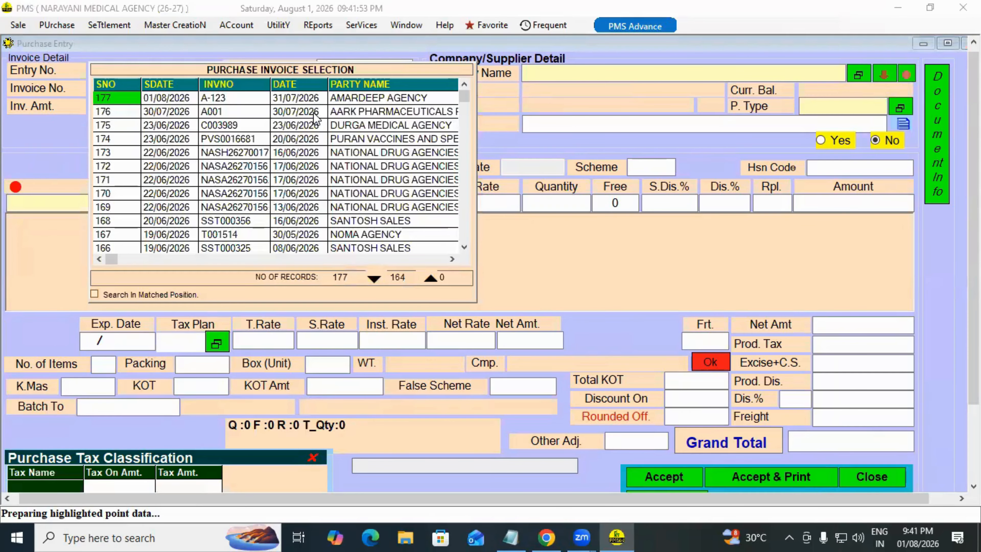
pyautogui.press('Escape')
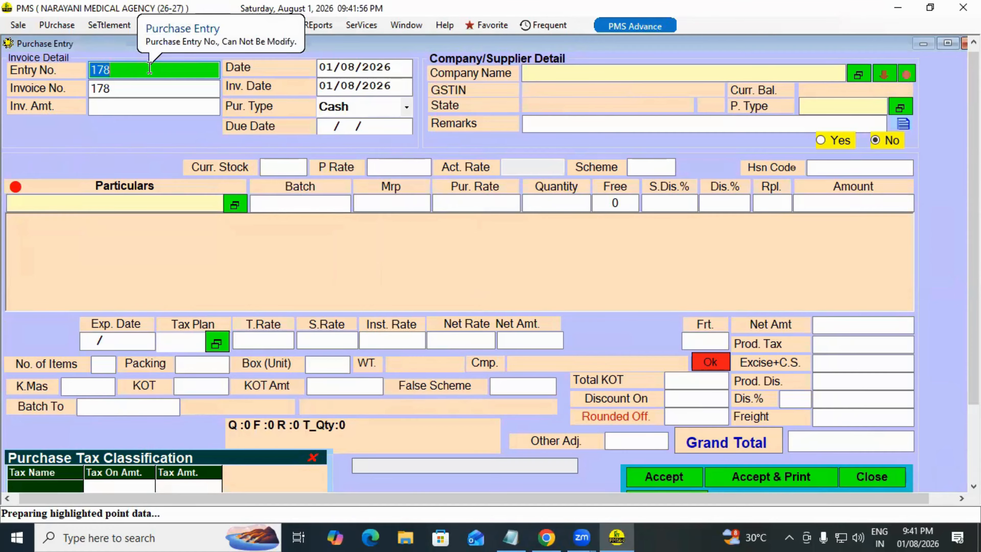
pyautogui.press('F2')
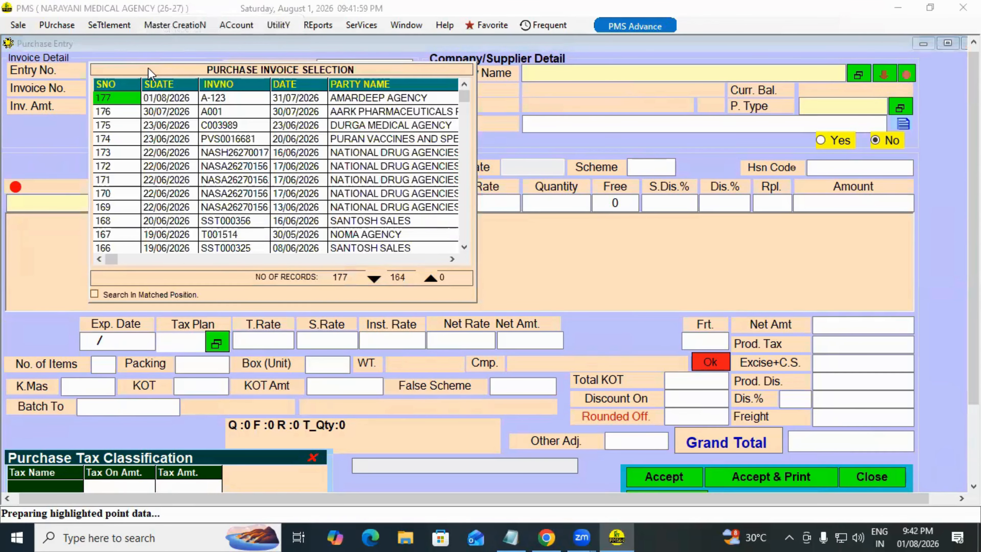
pyautogui.press('Return')
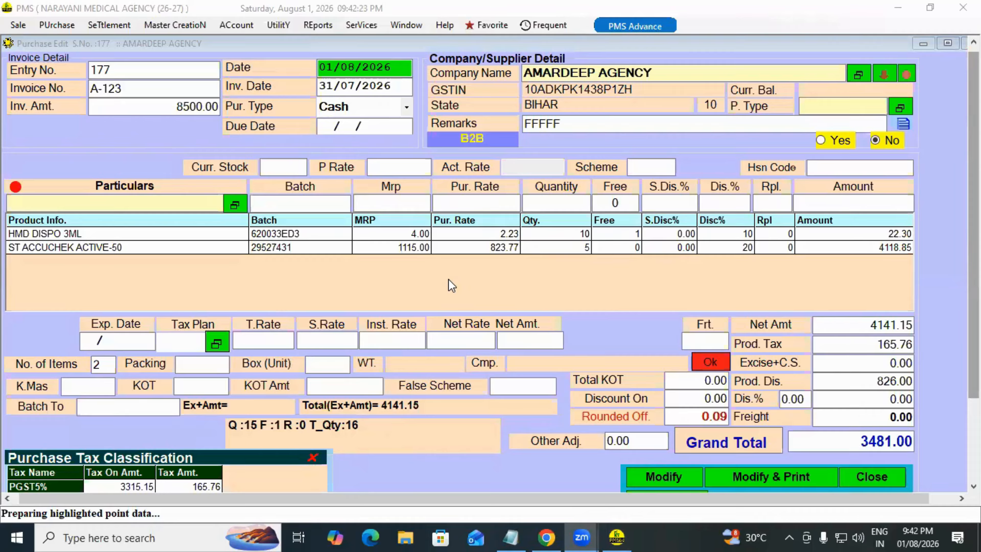
# Step: Set the invoice amount to 3481 to match the grand total
pyautogui.click(452, 286)
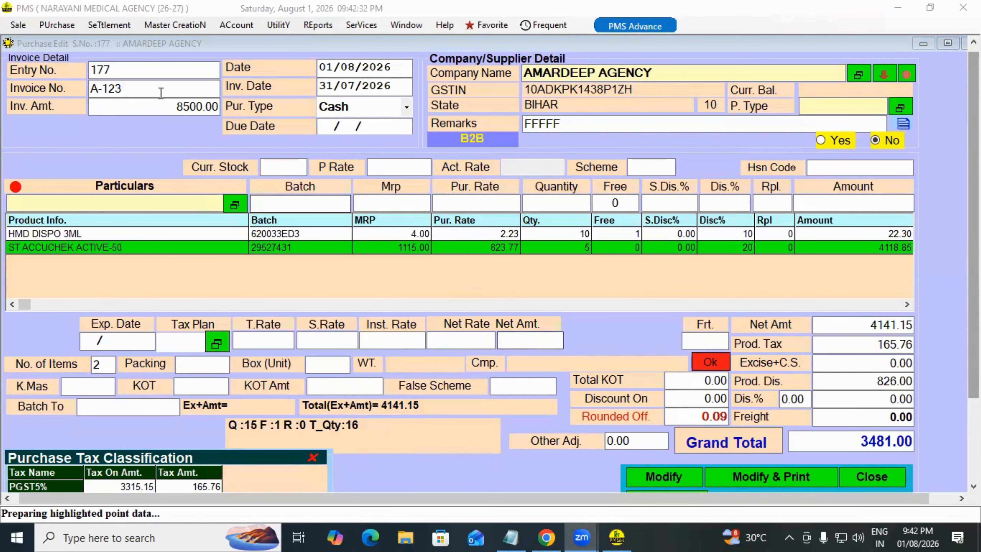
pyautogui.click(874, 440)
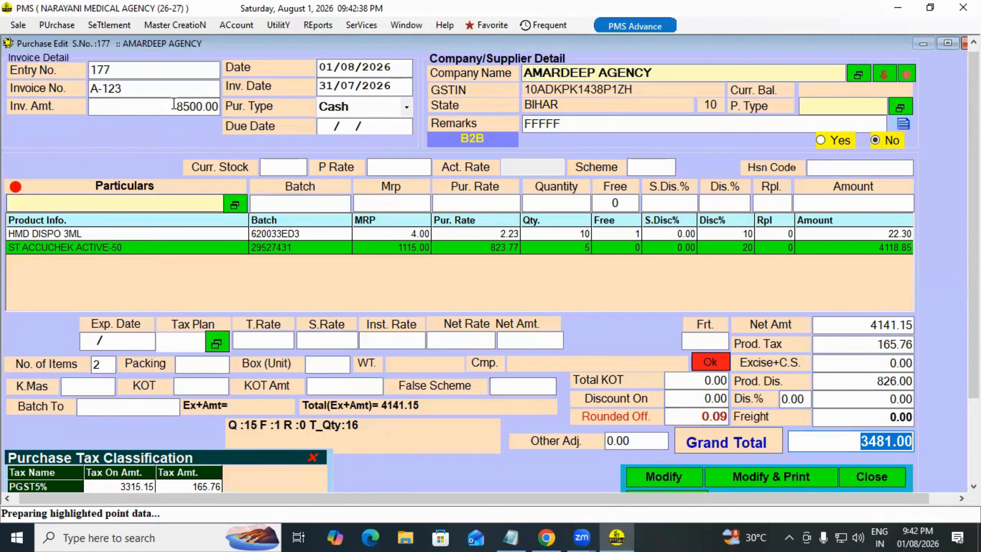
pyautogui.click(215, 108)
pyautogui.write('34')
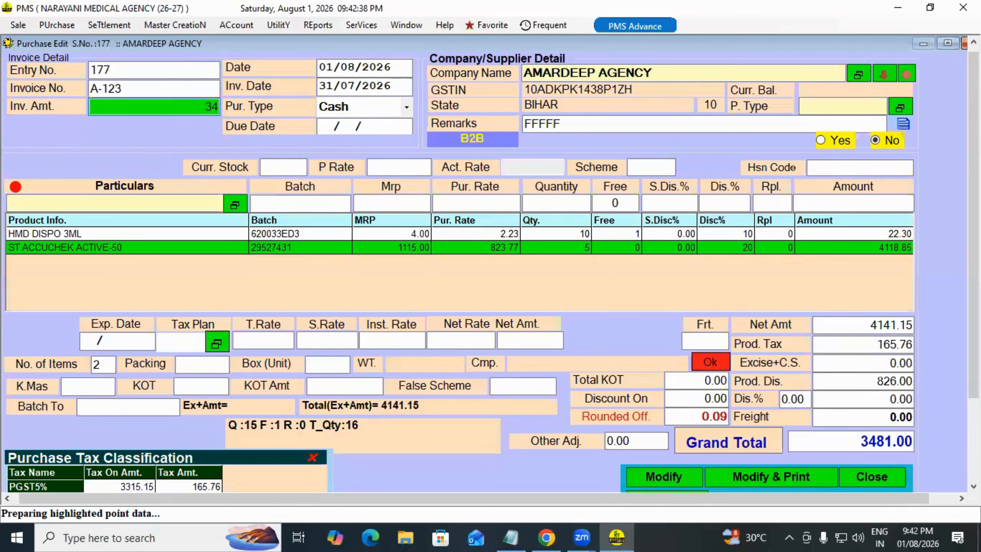
pyautogui.write('81')
pyautogui.press('Return')
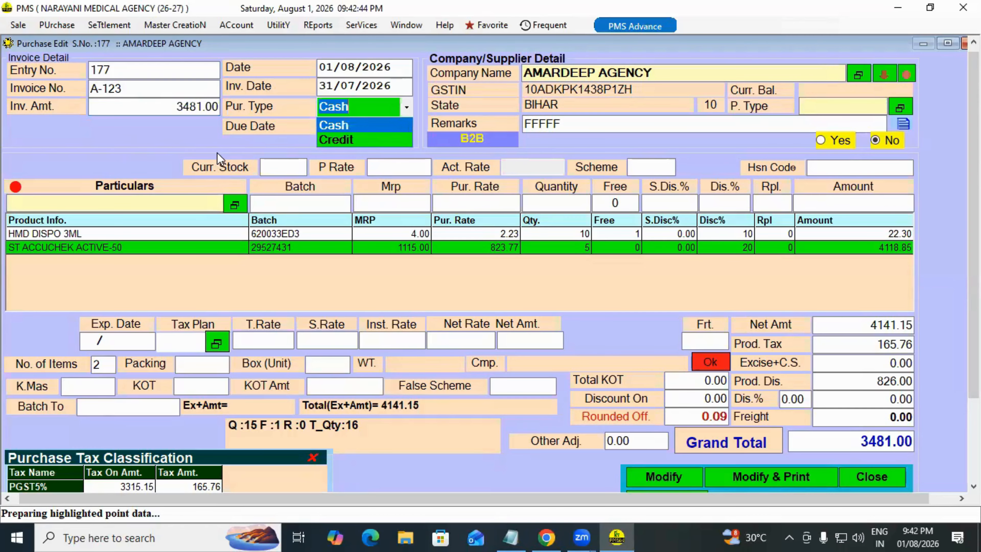
# Step: Save the modified AMARDEEP AGENCY purchase invoice and accept the confirmation
pyautogui.press('Return')
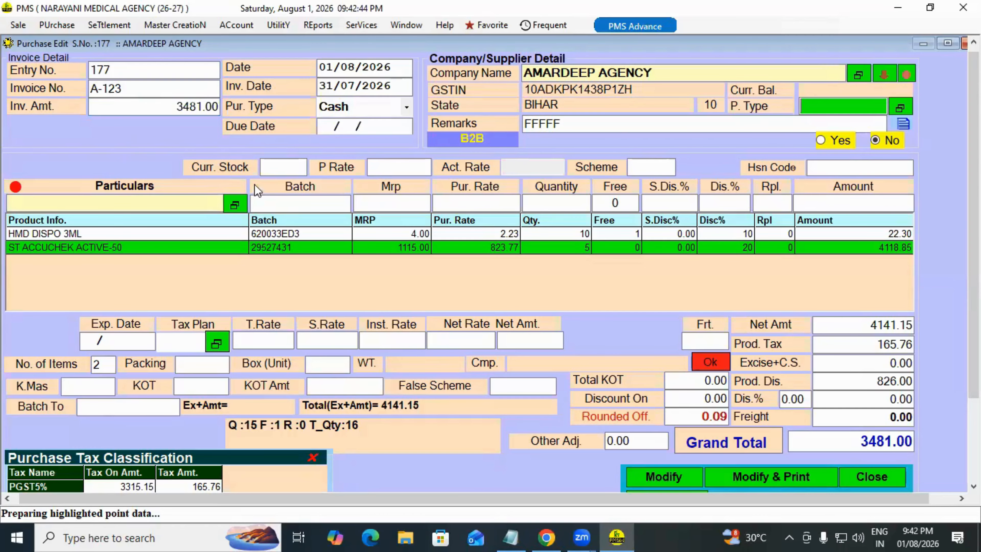
pyautogui.click(666, 479)
pyautogui.click(470, 320)
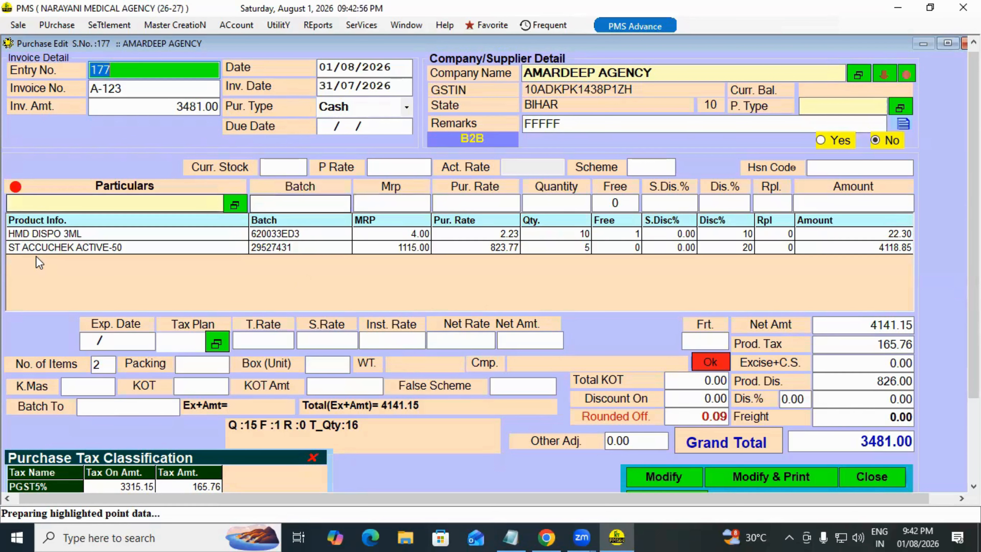
# Step: Open the purchase return section of the invoice and set the product status to Breakage
pyautogui.doubleClick(436, 242)
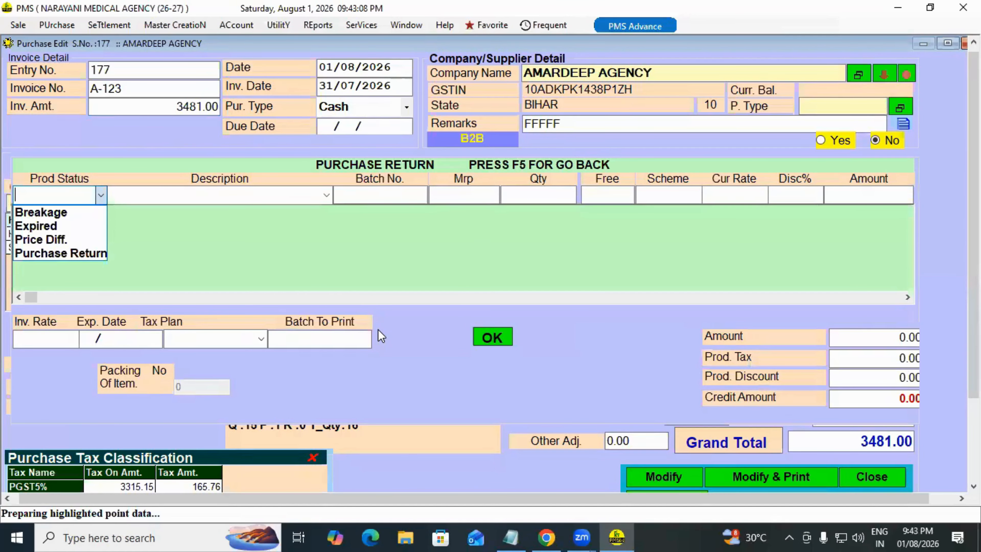
pyautogui.press('Down')
pyautogui.press('Down')
pyautogui.press('Down')
pyautogui.press('Up')
pyautogui.press('Up')
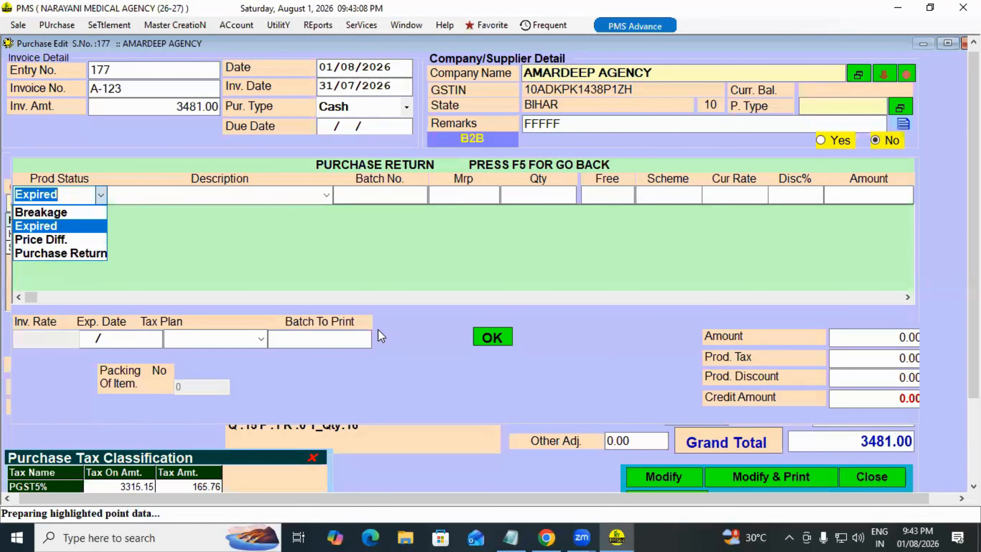
pyautogui.press('Return')
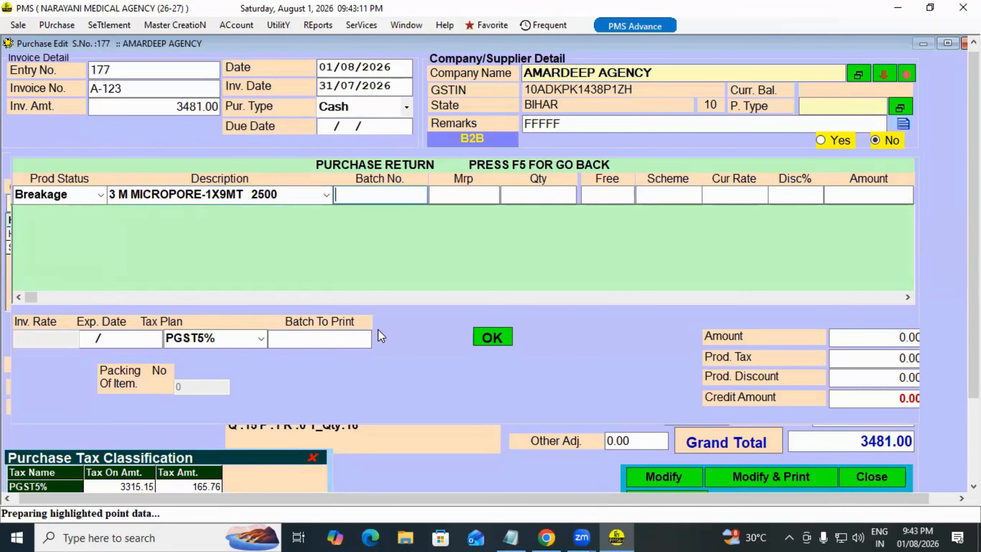
# Step: Choose ACCU BREAST PUMP( 18%) as the product to return
pyautogui.press('Return')
pyautogui.hotkey('shift', 'Tab')
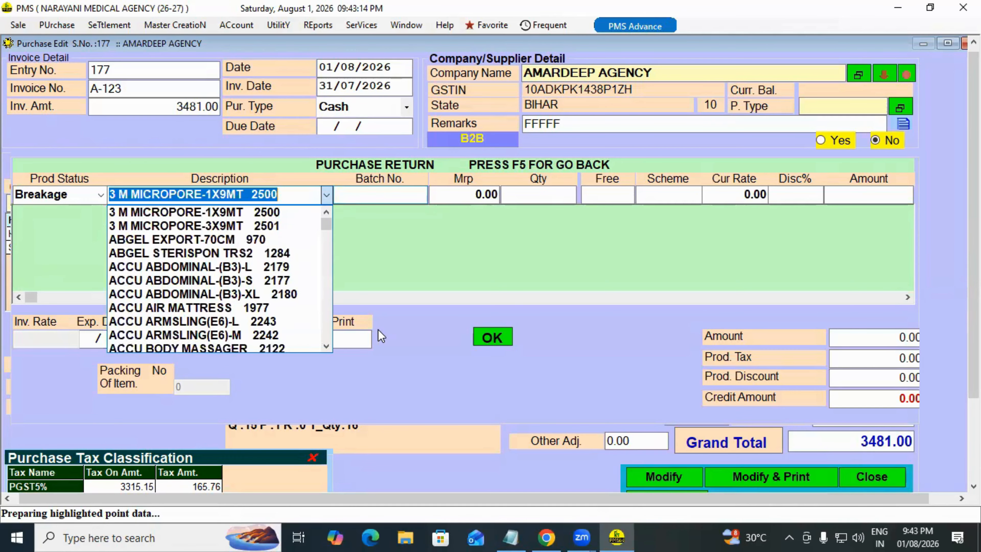
pyautogui.press('Down')
pyautogui.press('Down')
pyautogui.press('Down')
pyautogui.press('Down')
pyautogui.press('Down')
pyautogui.press('Down')
pyautogui.press('Down')
pyautogui.press('Down')
pyautogui.press('Down')
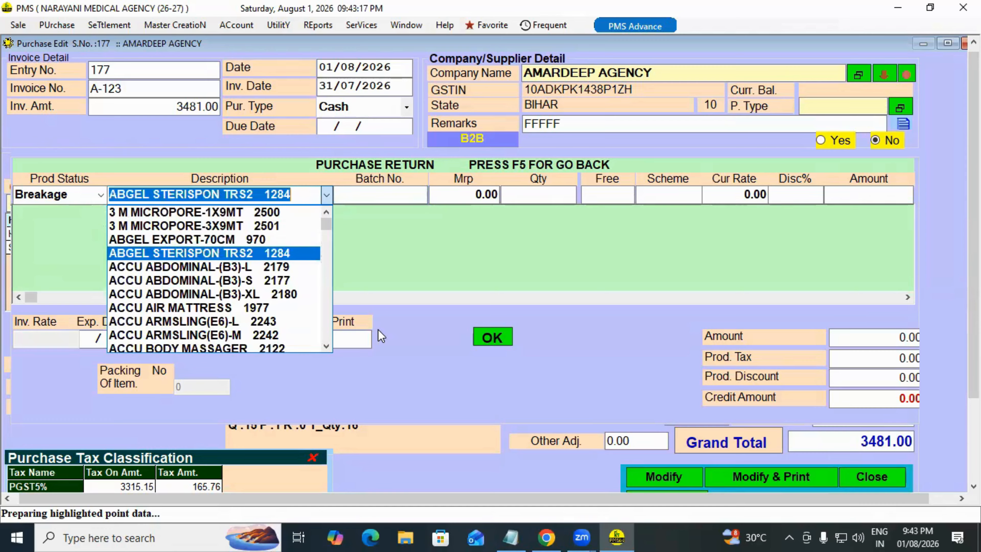
pyautogui.press('Down')
pyautogui.press('Down')
pyautogui.press('Return')
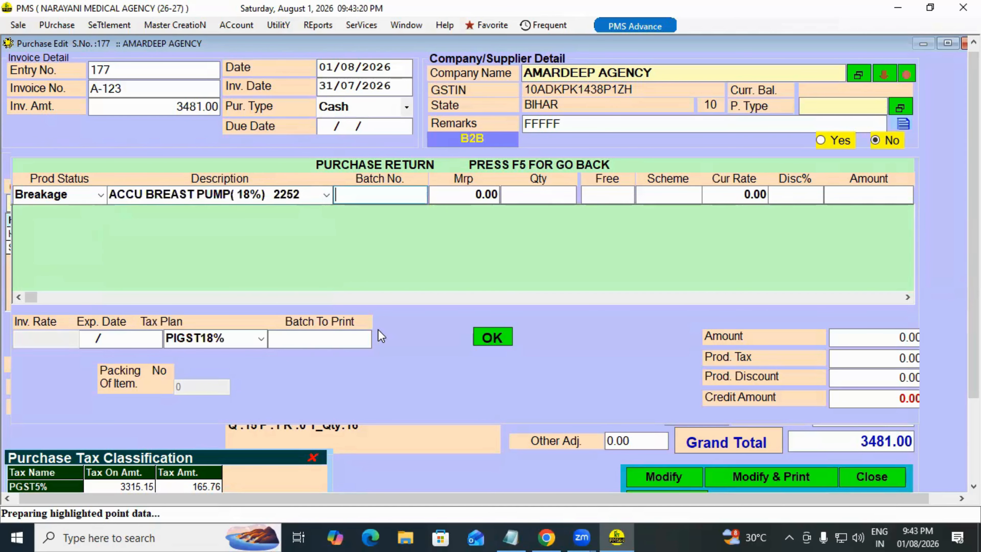
# Step: Fill the return line with batch 4, an MRP of 1 and a quantity of 1, leaving free and scheme blank
pyautogui.press('Return')
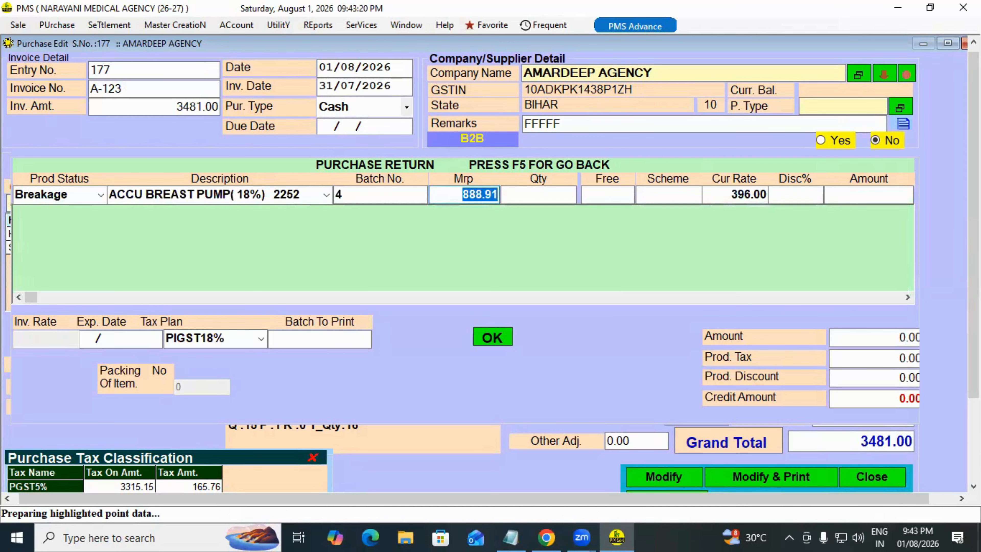
pyautogui.write('1')
pyautogui.press('Return')
pyautogui.write('1')
pyautogui.press('Return')
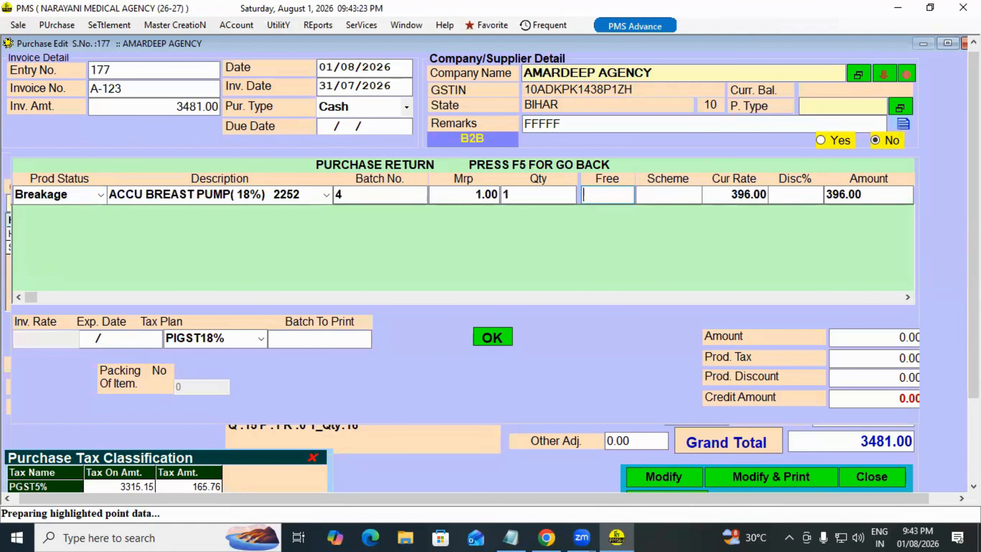
pyautogui.press('Return')
pyautogui.press('Return')
# Step: Set the current rate to 10, keep the PIGST18% tax plan, and add the breakage line to the purchase return
pyautogui.write('1')
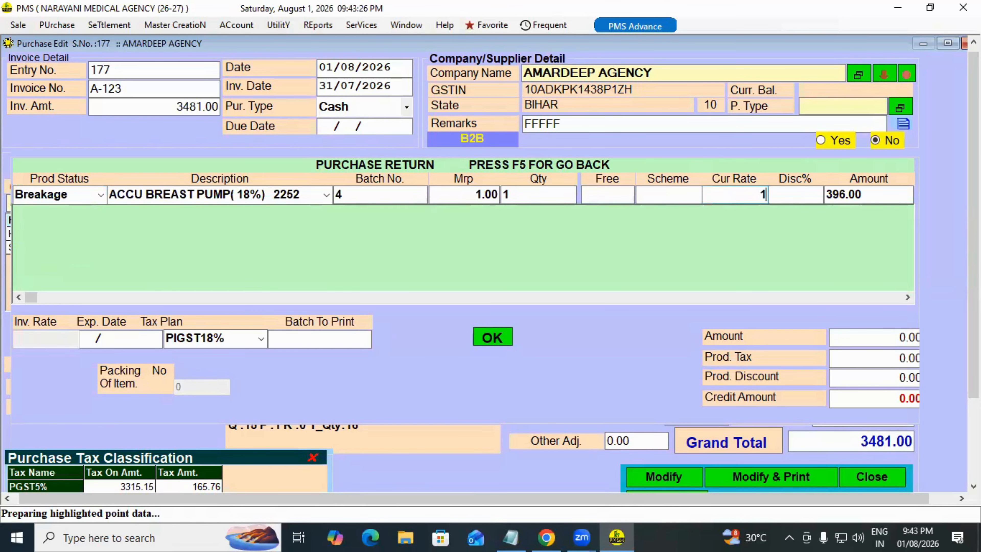
pyautogui.write('0')
pyautogui.press('Return')
pyautogui.press('Return')
pyautogui.press('Return')
pyautogui.press('Return')
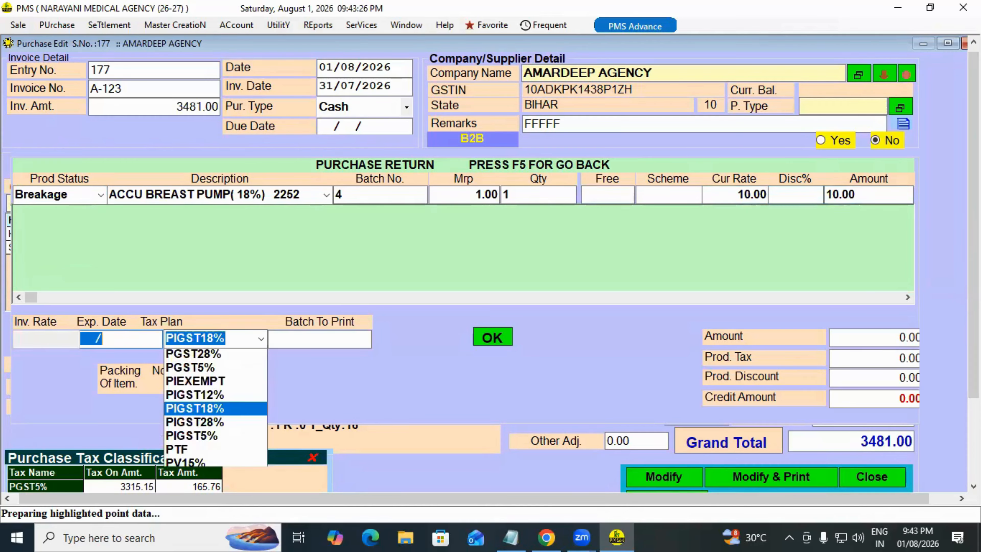
pyautogui.press('Return')
pyautogui.press('Return')
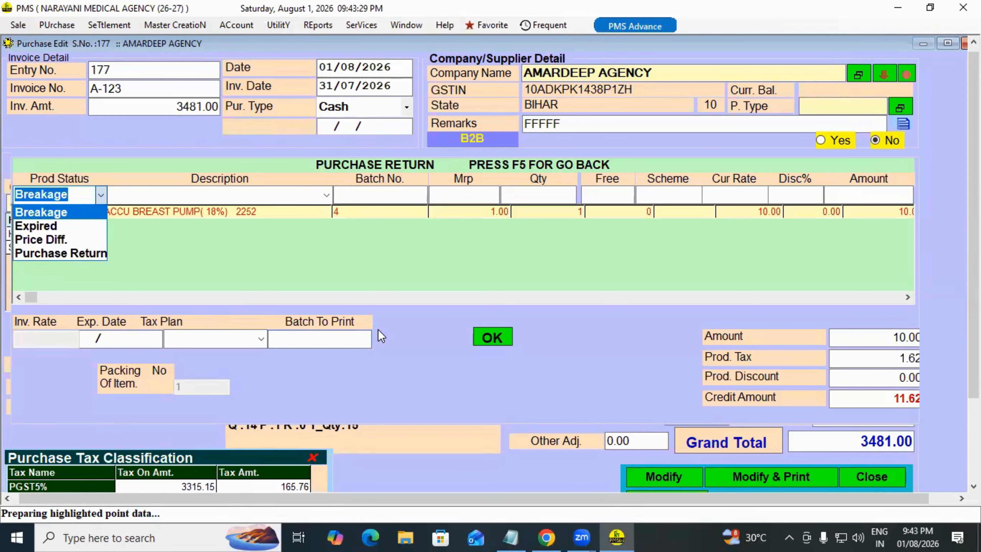
# Step: Go back from the purchase return to the invoice and check the Freight field that carries the return credit
pyautogui.press('Escape')
pyautogui.press('F5')
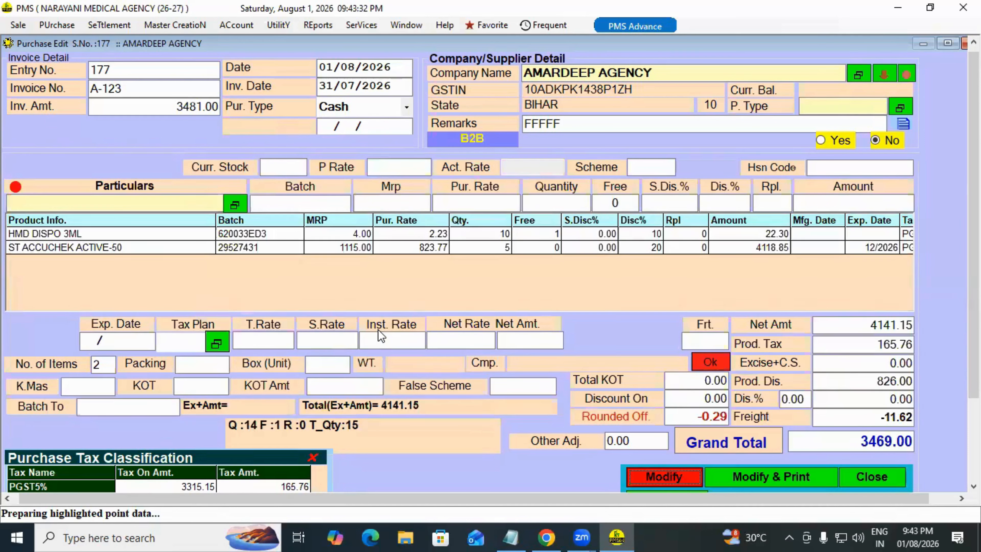
pyautogui.click(887, 418)
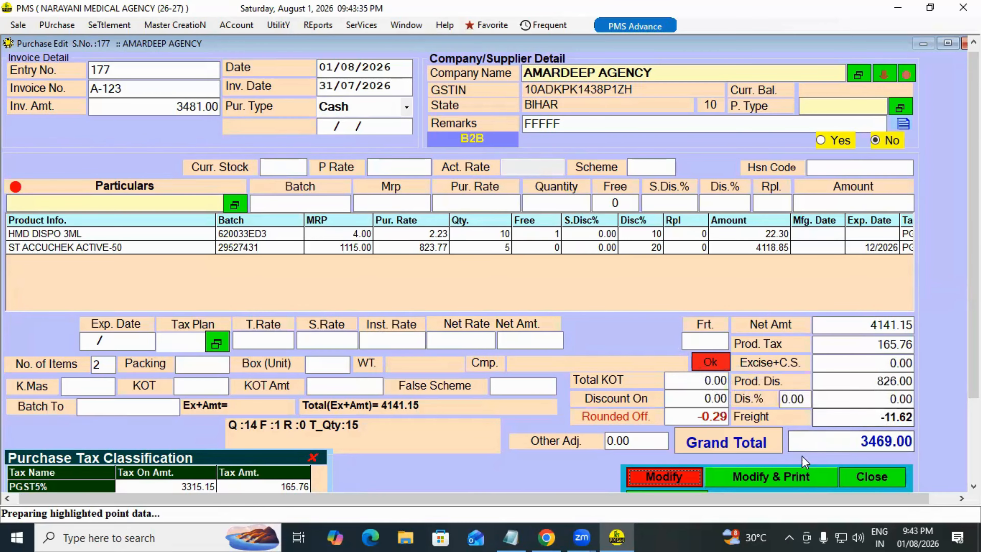
pyautogui.press('Return')
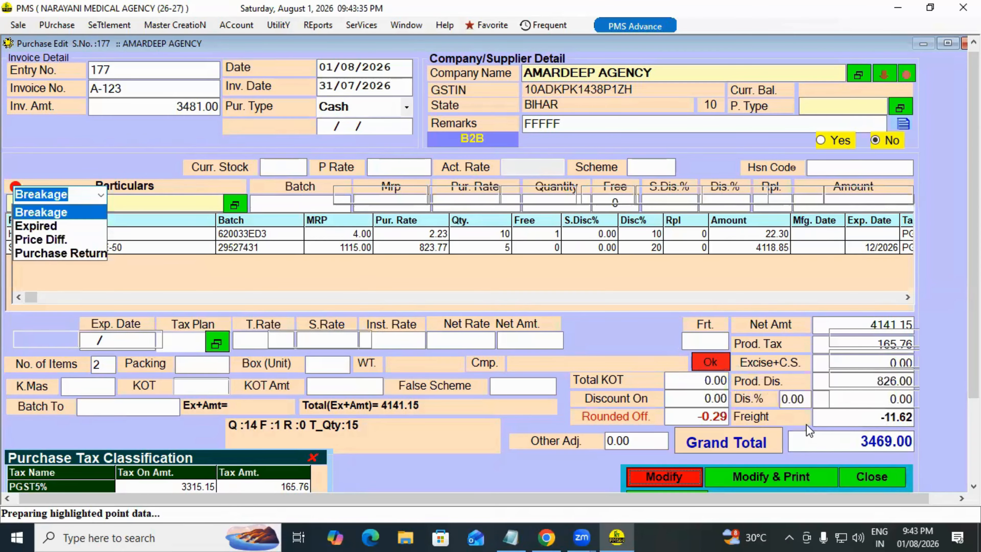
pyautogui.press('F5')
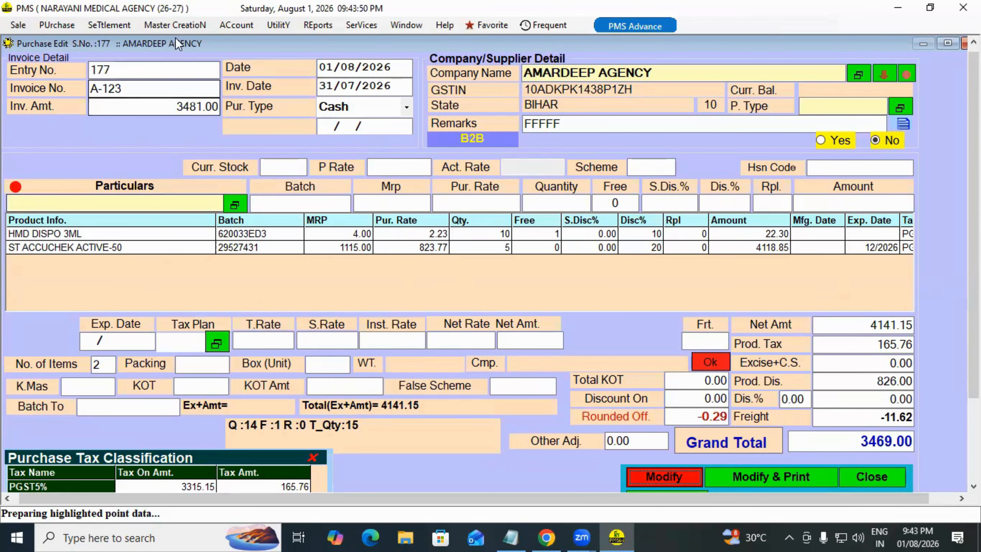
# Step: Look up HMD DISPO 10ML in the product master, view its batch stock, and close the product window
pyautogui.click(185, 26)
pyautogui.moveTo(316, 38)
pyautogui.click(364, 42)
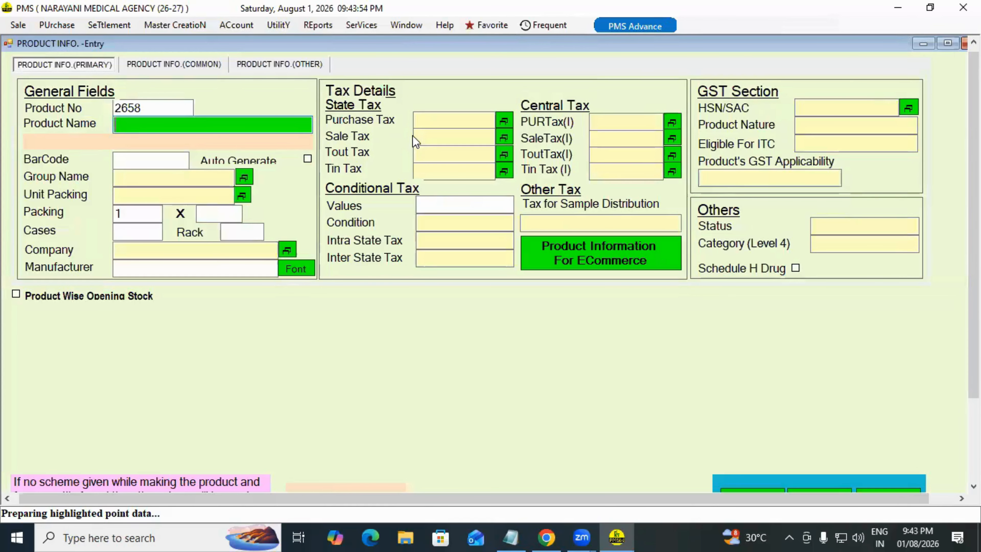
pyautogui.write('HMD')
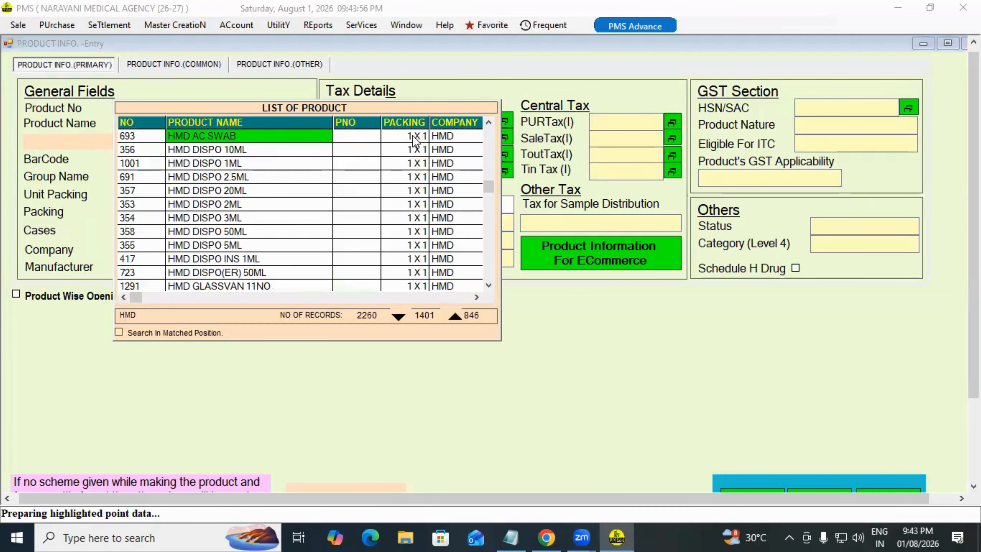
pyautogui.press('Down')
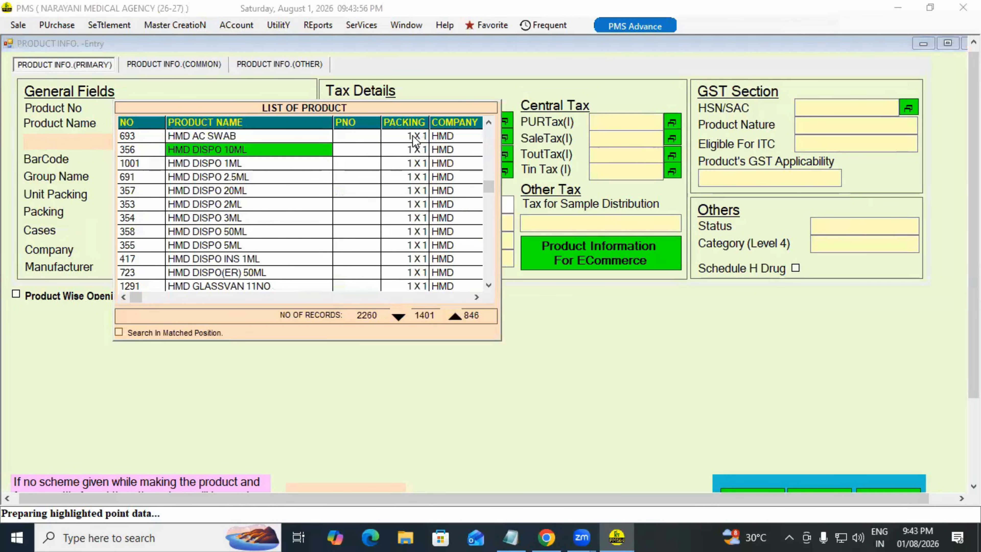
pyautogui.press('Return')
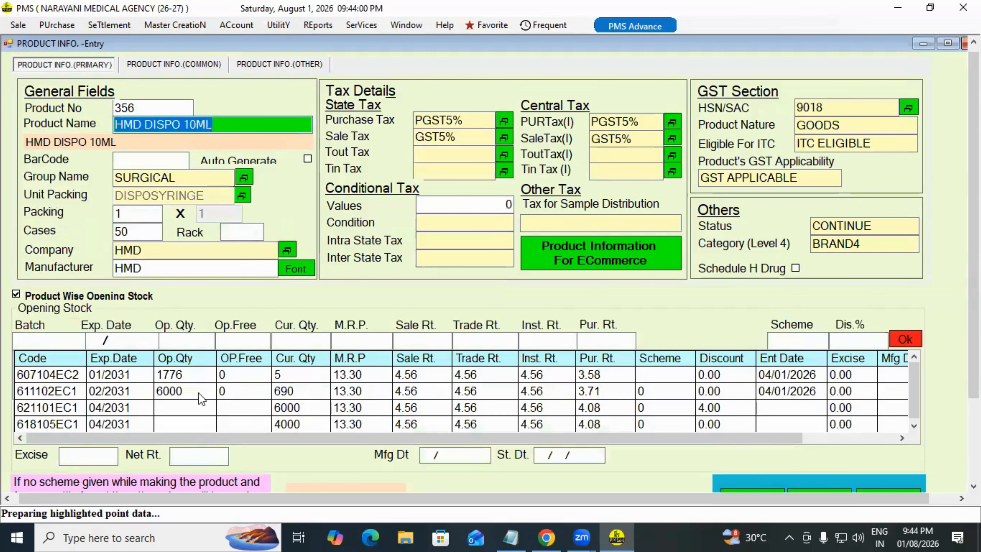
pyautogui.click(913, 425)
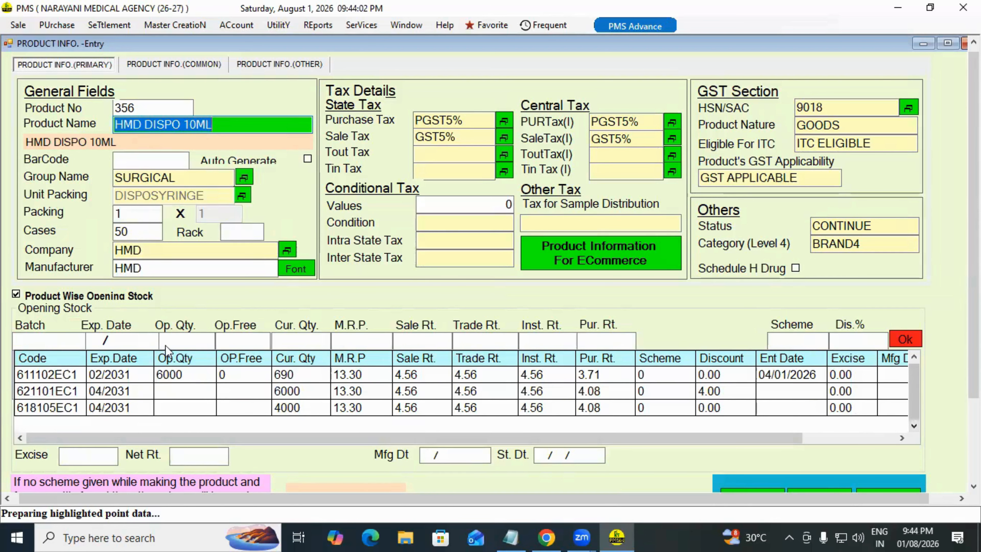
pyautogui.click(896, 490)
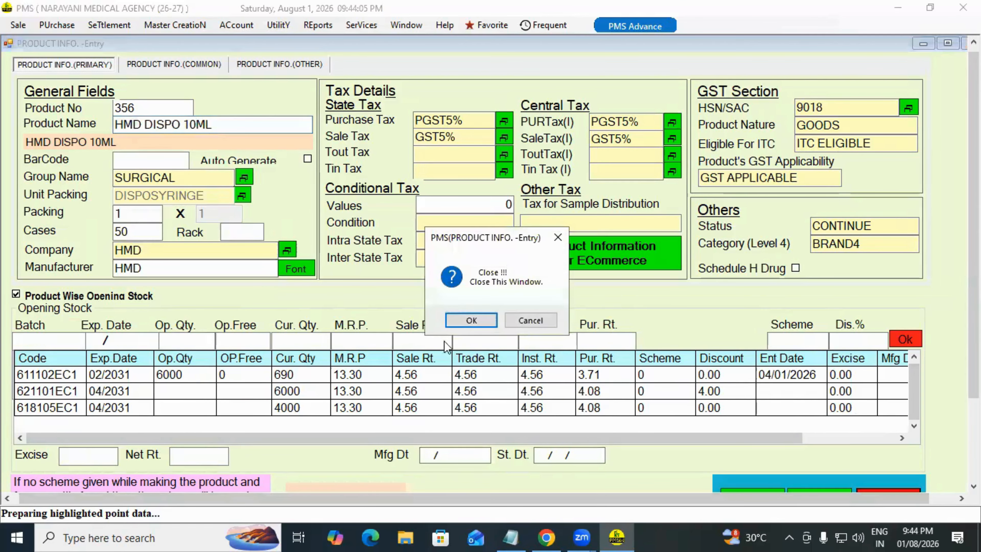
pyautogui.click(465, 321)
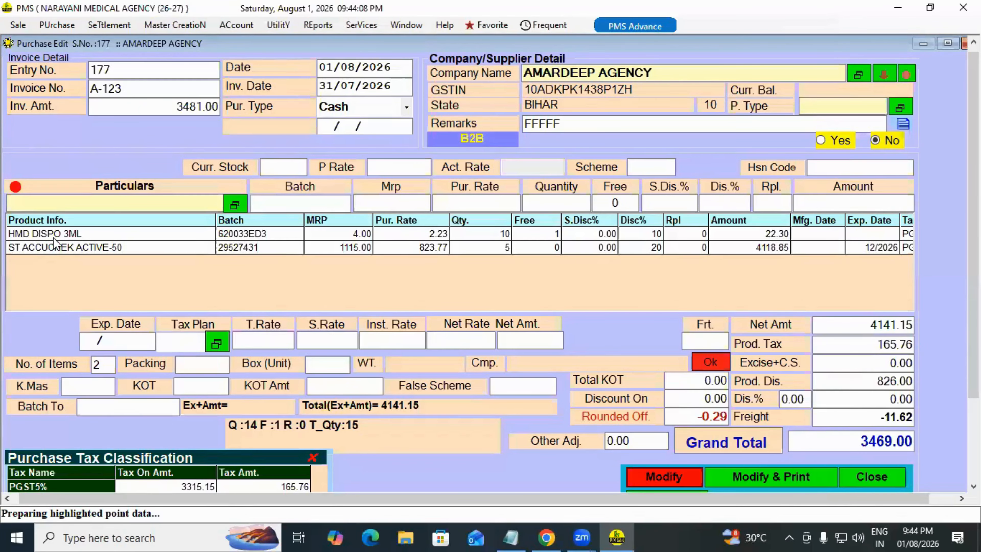
# Step: Reopen the product master, search for HMD, and load the HMD DISPO 3ML record
pyautogui.click(175, 24)
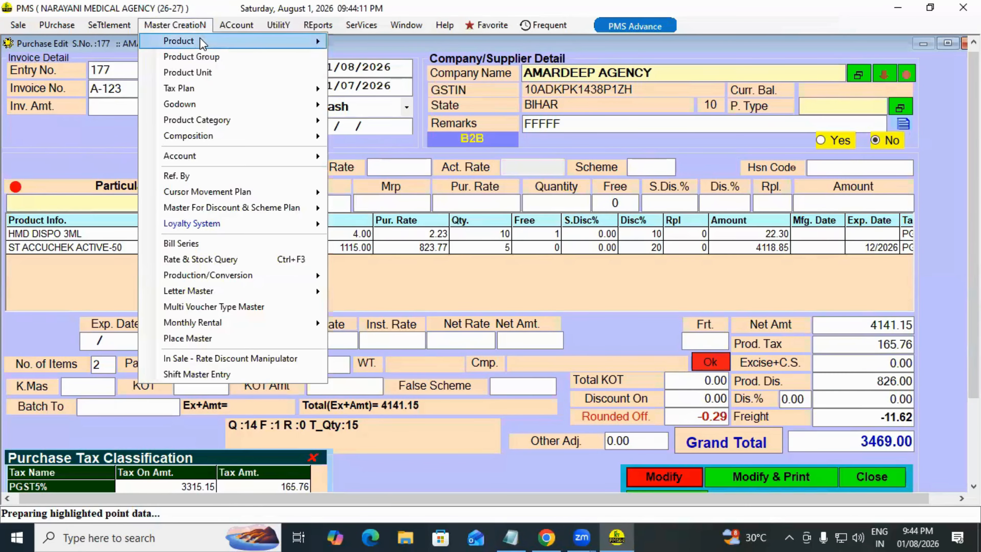
pyautogui.moveTo(316, 40)
pyautogui.click(358, 46)
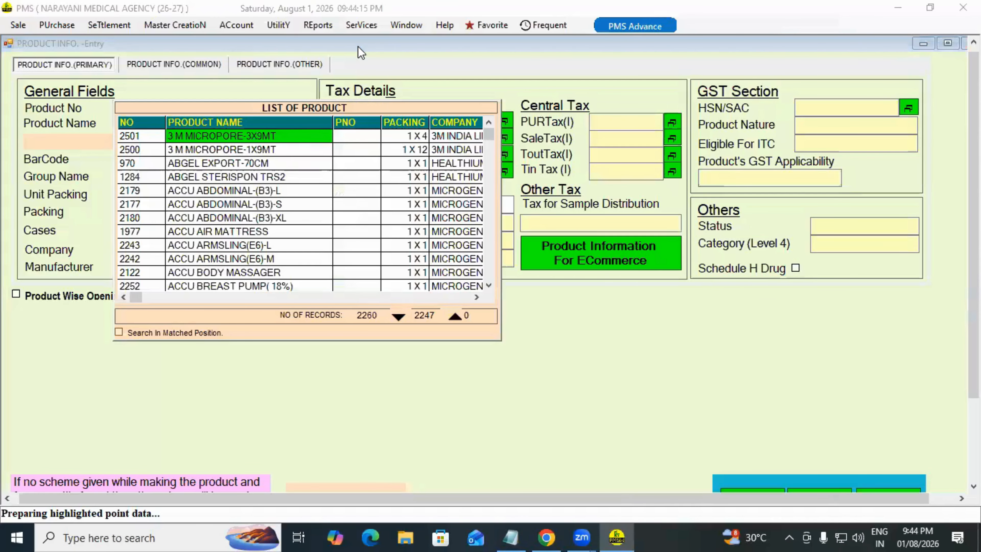
pyautogui.write('HMD')
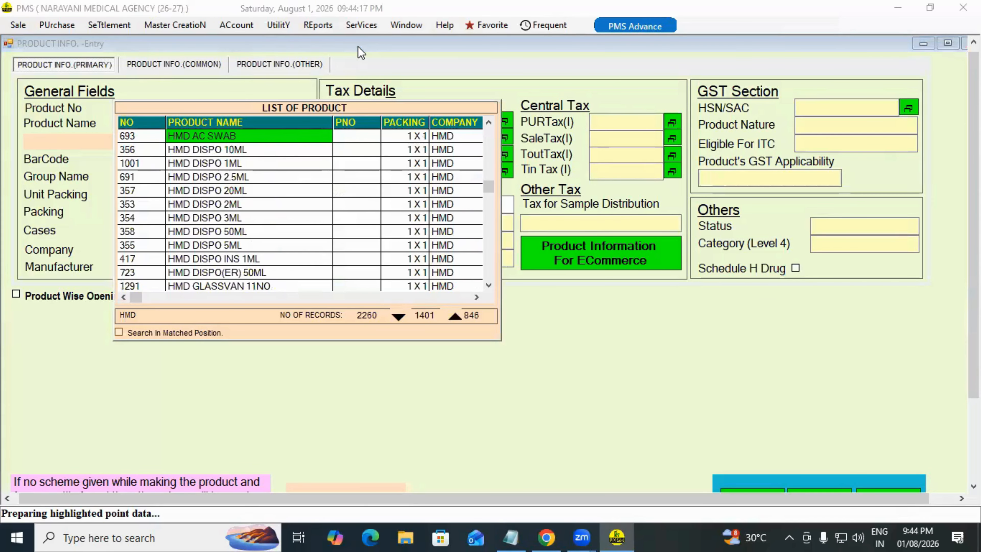
pyautogui.press('Down')
pyautogui.press('Down')
pyautogui.press('Down')
pyautogui.press('Down')
pyautogui.press('Down')
pyautogui.press('Down')
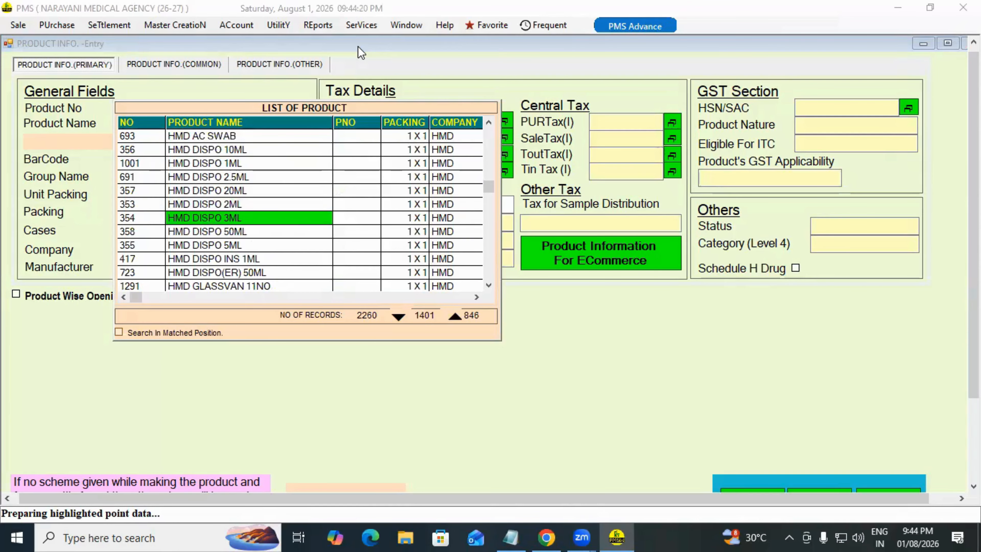
pyautogui.press('Escape')
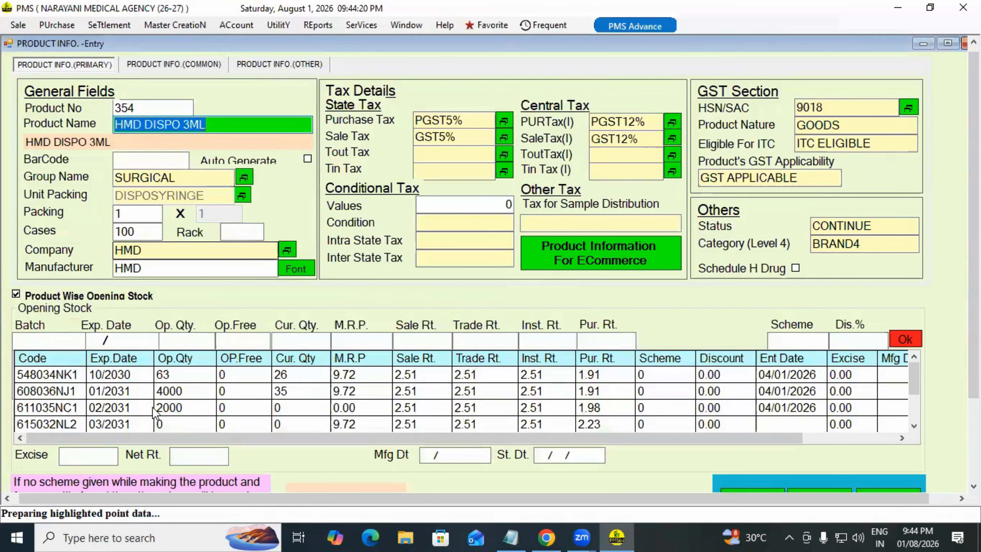
# Step: Find batch 620033ED3 in the opening stock list of HMD DISPO 3ML
pyautogui.click(170, 371)
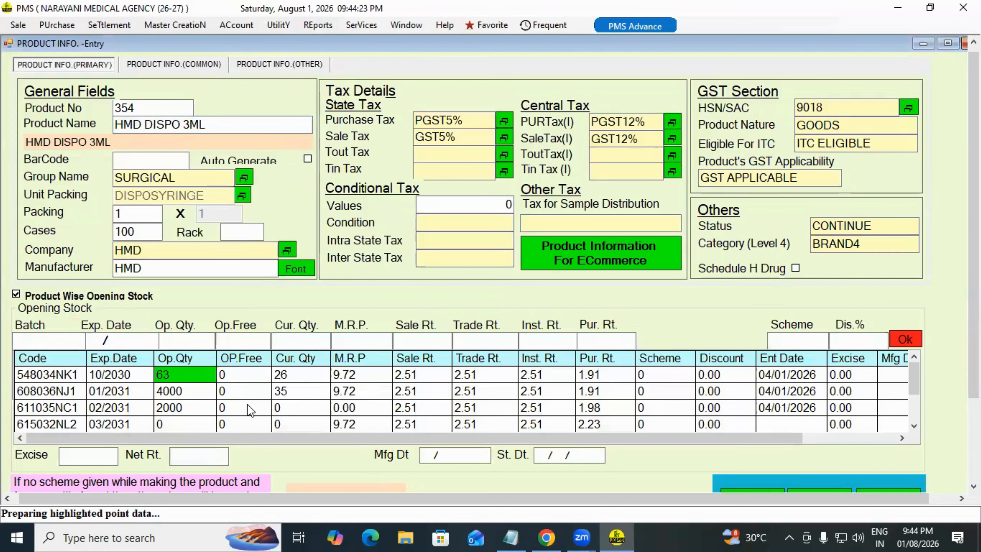
pyautogui.press('Down')
pyautogui.press('Down')
pyautogui.press('Down')
pyautogui.press('Down')
pyautogui.press('Down')
pyautogui.press('Down')
pyautogui.press('Up')
pyautogui.press('Right')
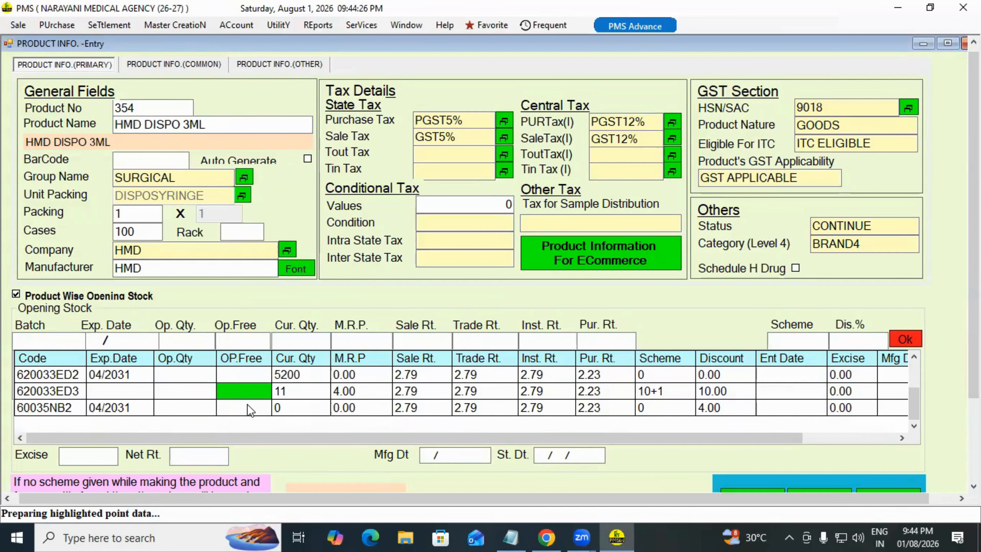
pyautogui.press('Right')
pyautogui.press('Left')
pyautogui.press('Left')
pyautogui.press('Left')
pyautogui.press('Left')
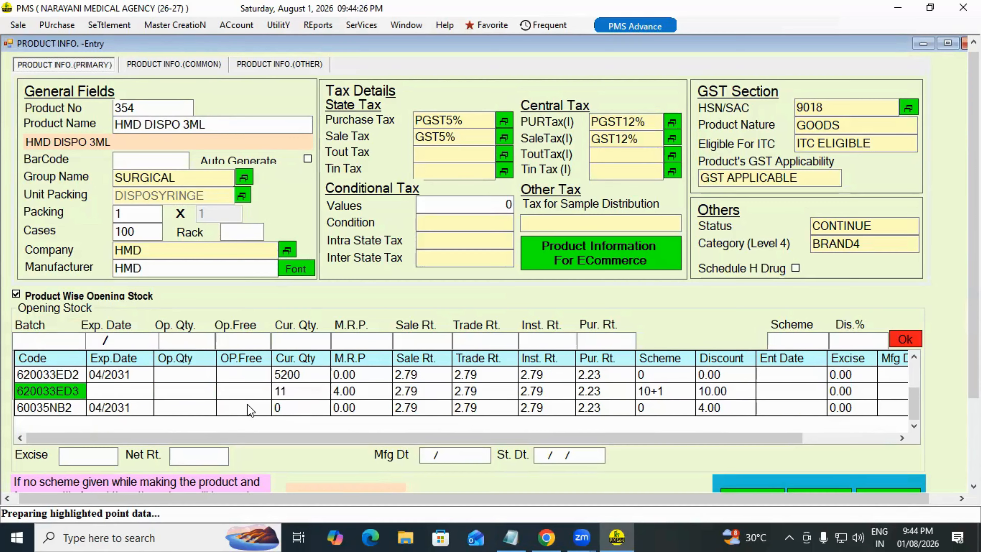
# Step: Examine the rates, scheme, discount and net rate of batch 620033ED3 across its stock row
pyautogui.press('Right')
pyautogui.press('Right')
pyautogui.press('Right')
pyautogui.press('Right')
pyautogui.press('Right')
pyautogui.press('Right')
pyautogui.press('Right')
pyautogui.press('Right')
pyautogui.press('Right')
pyautogui.press('Right')
pyautogui.press('Right')
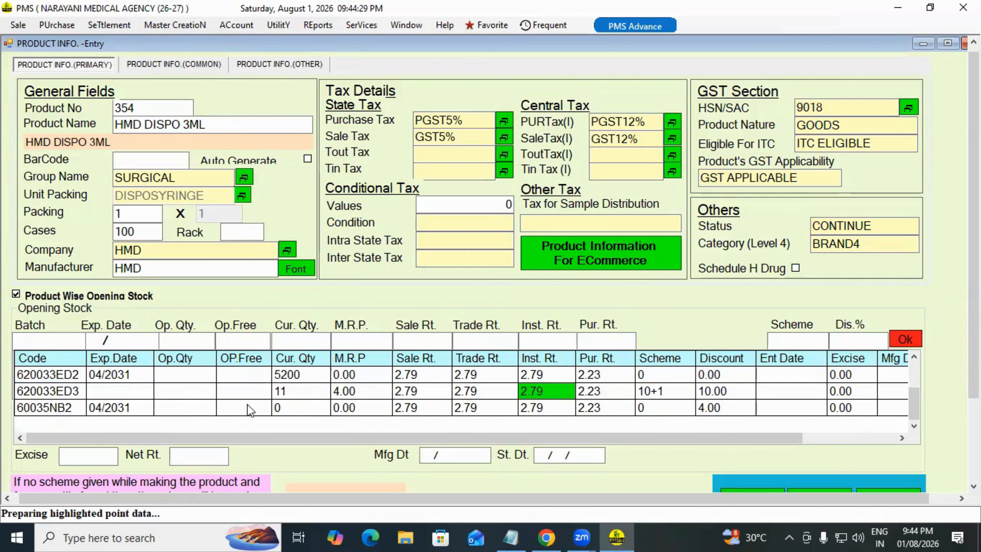
pyautogui.press('Right')
pyautogui.press('Right')
pyautogui.press('Right')
pyautogui.press('Right')
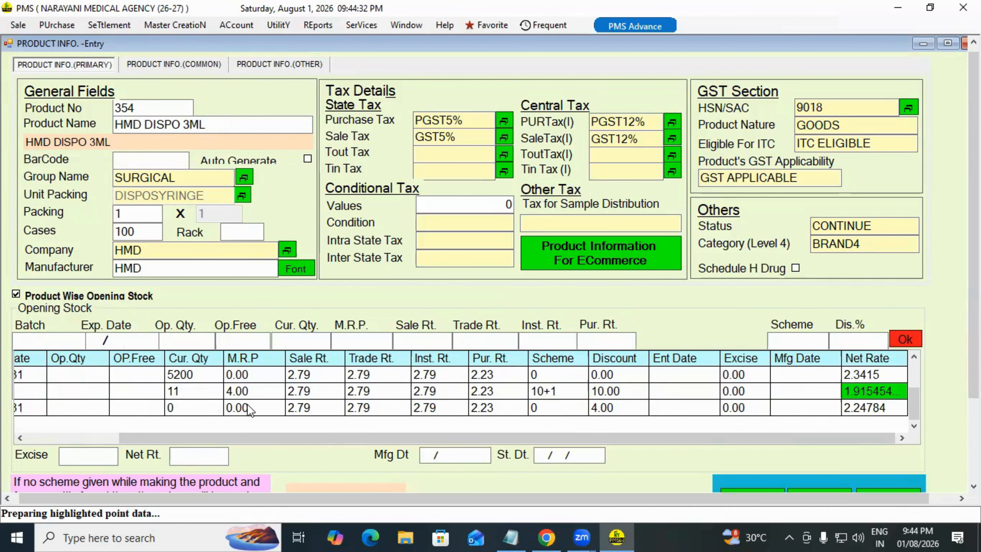
pyautogui.press('Left')
pyautogui.press('Left')
pyautogui.press('Left')
pyautogui.press('Left')
pyautogui.press('Left')
pyautogui.press('Left')
pyautogui.press('Left')
pyautogui.press('Left')
pyautogui.press('Left')
pyautogui.press('Left')
pyautogui.press('Left')
pyautogui.press('Left')
pyautogui.press('Left')
pyautogui.press('Left')
pyautogui.press('Left')
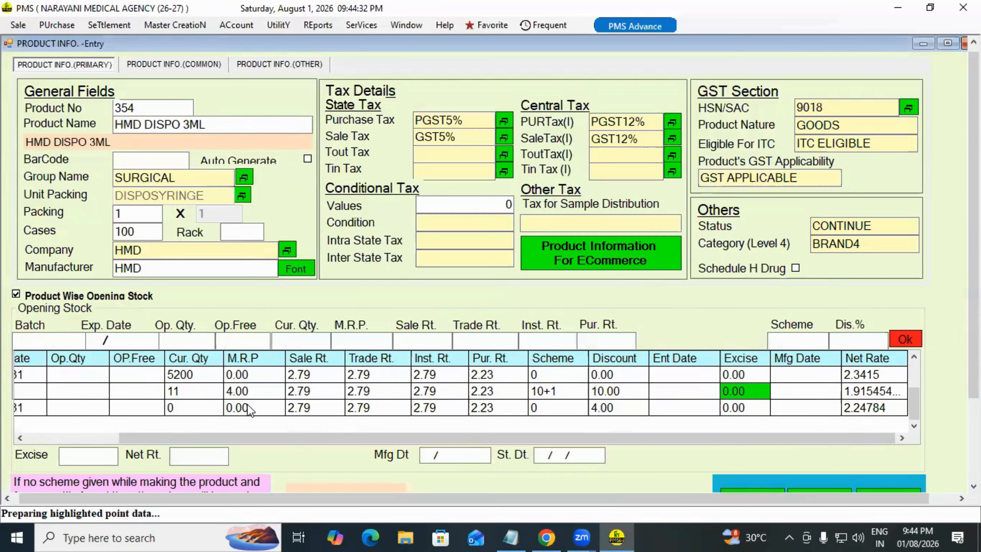
# Step: Close the HMD DISPO 3ML product window and return to the AMARDEEP AGENCY purchase invoice
pyautogui.hotkey('ctrl', 'Home')
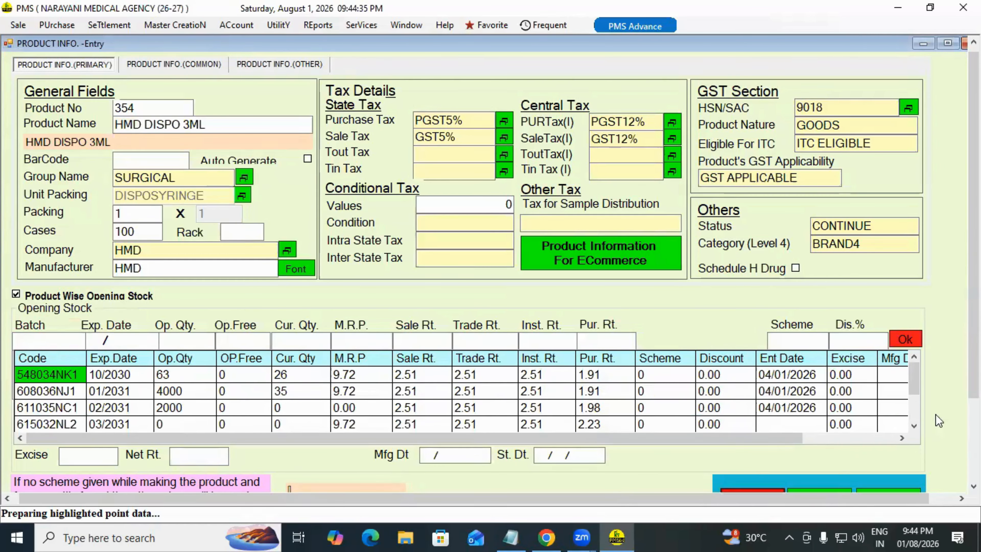
pyautogui.click(869, 496)
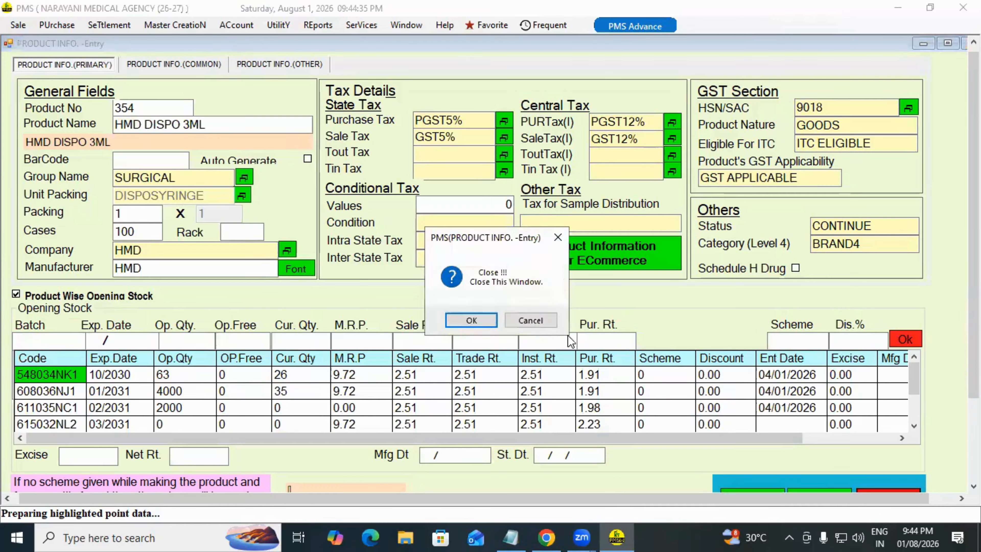
pyautogui.click(487, 323)
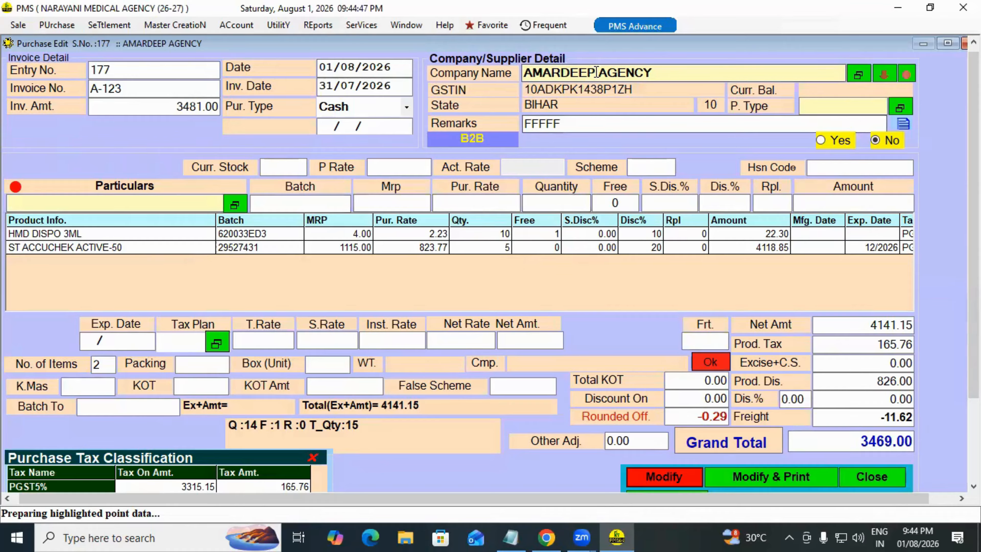
# Step: Open the stock ledger report for the period 01/04/2026 to 31/03/2027
pyautogui.moveTo(623, 74)
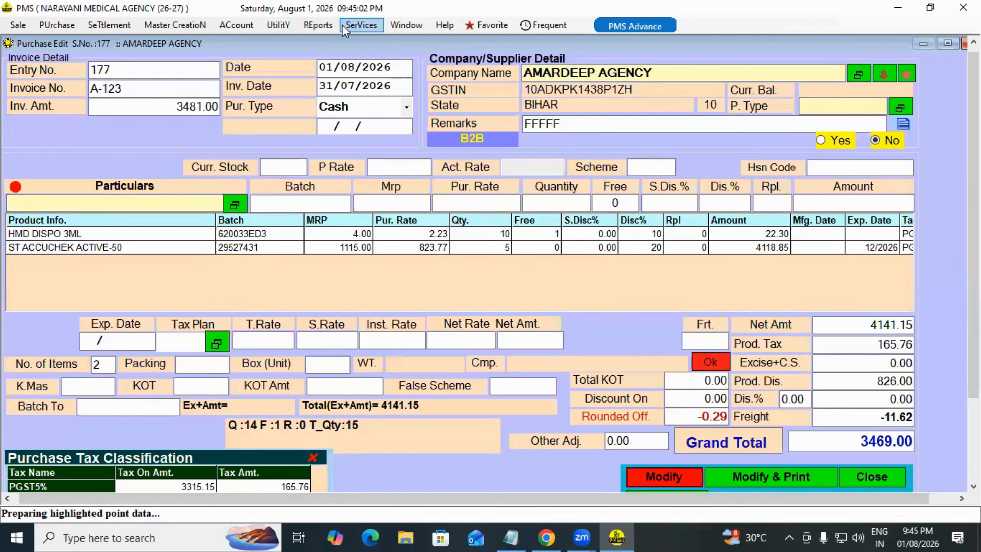
pyautogui.click(318, 25)
pyautogui.click(332, 182)
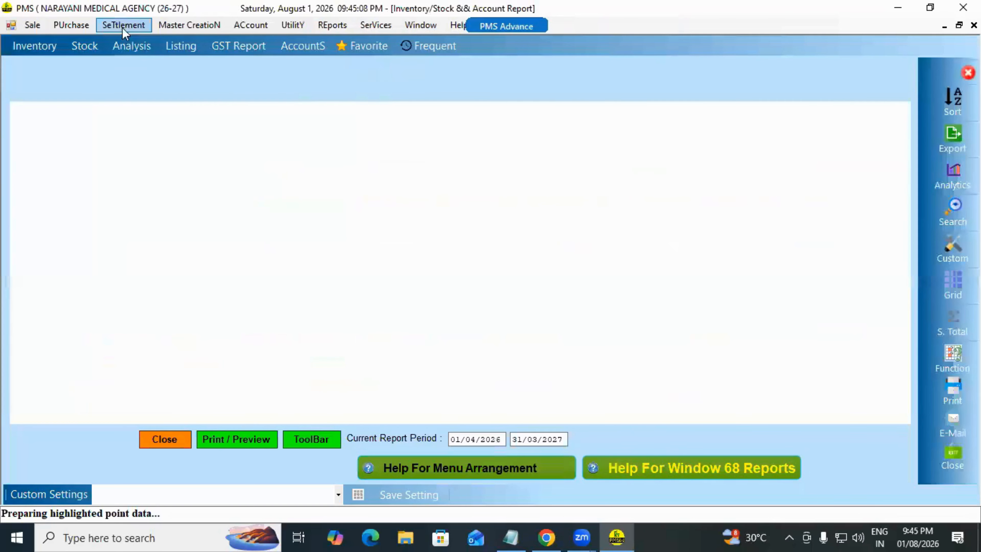
pyautogui.click(83, 43)
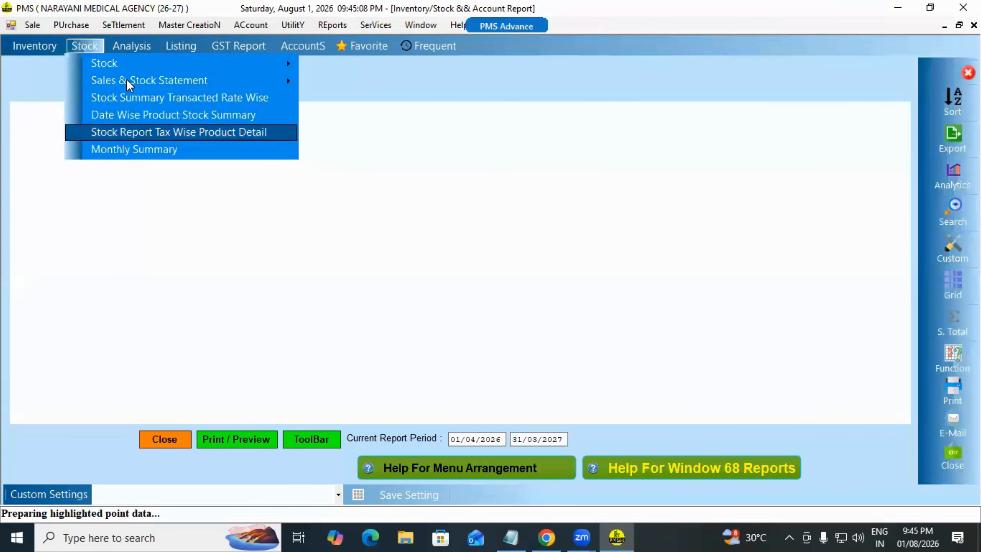
pyautogui.moveTo(132, 68)
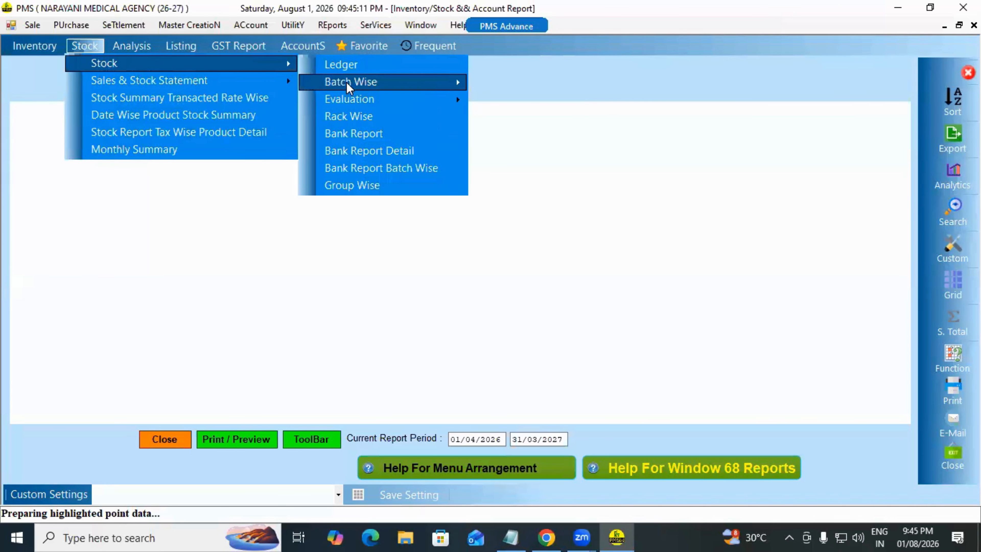
pyautogui.click(451, 71)
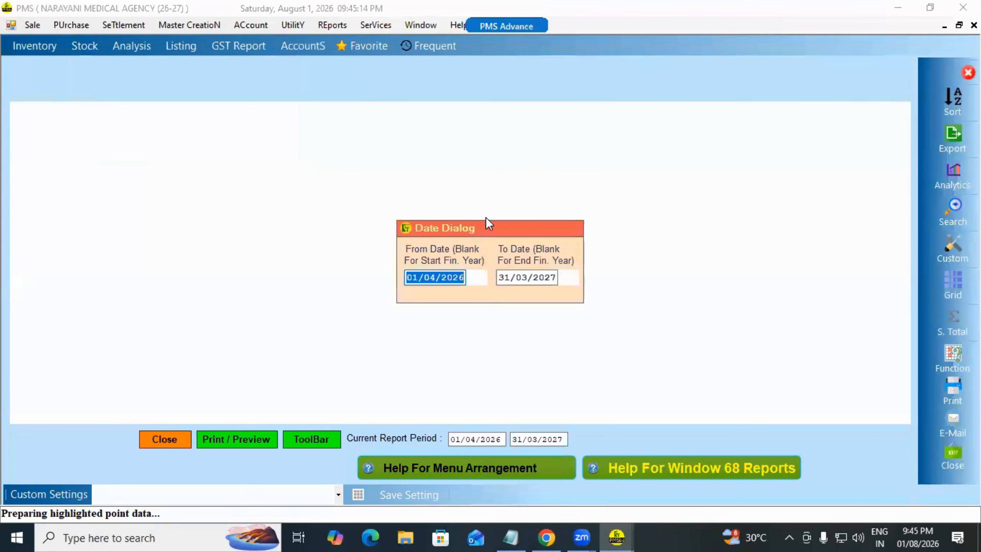
pyautogui.press('Return')
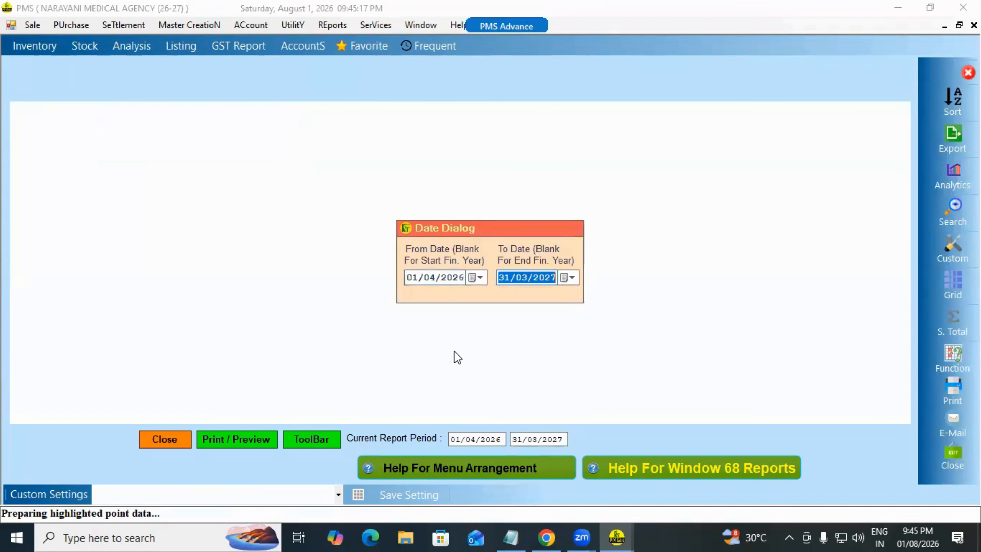
pyautogui.press('Return')
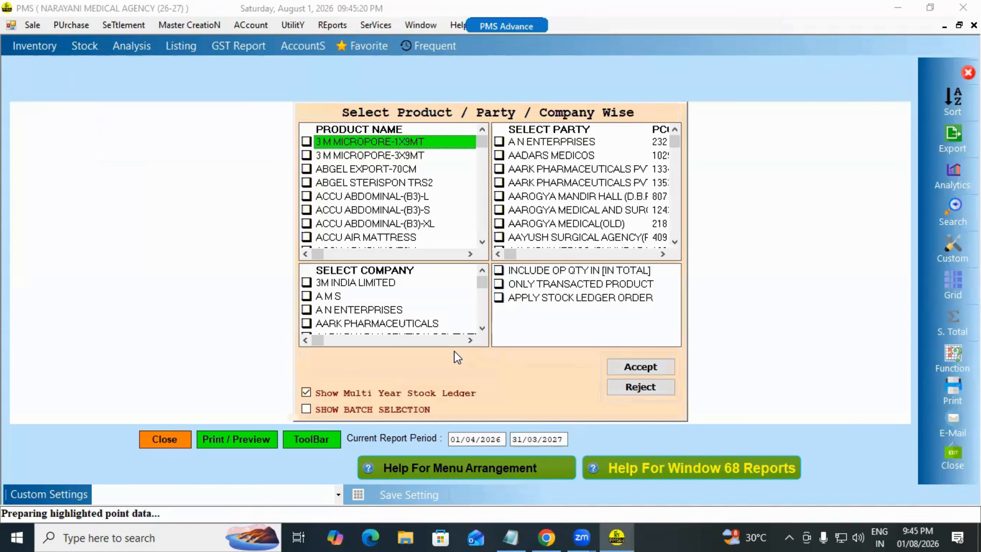
# Step: Search the product selection for HMD and mark HMD DISPO 3ML for the stock ledger
pyautogui.write('HMD')
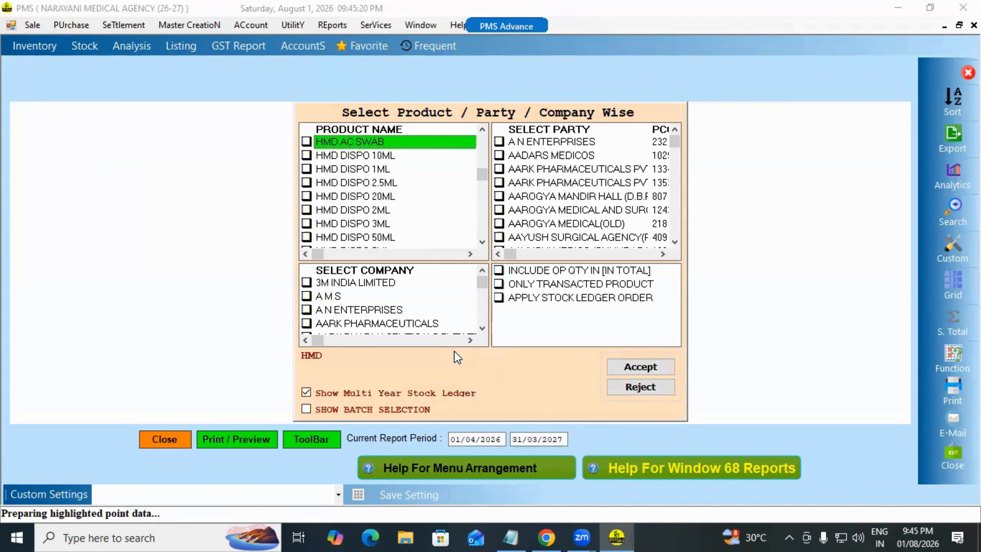
pyautogui.press('Down')
pyautogui.press('Down')
pyautogui.press('Down')
pyautogui.press('Down')
pyautogui.press('Down')
pyautogui.press('Down')
pyautogui.press('space')
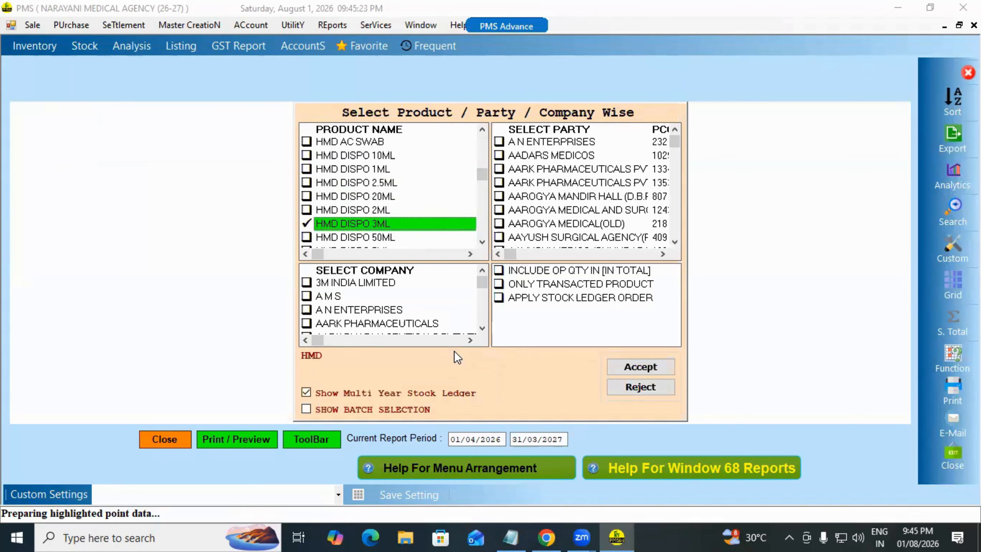
# Step: Generate the stock ledger for the marked product and permanently disable the multi-year update message
pyautogui.press('Tab')
pyautogui.press('Tab')
pyautogui.press('Tab')
pyautogui.press('Tab')
pyautogui.press('Tab')
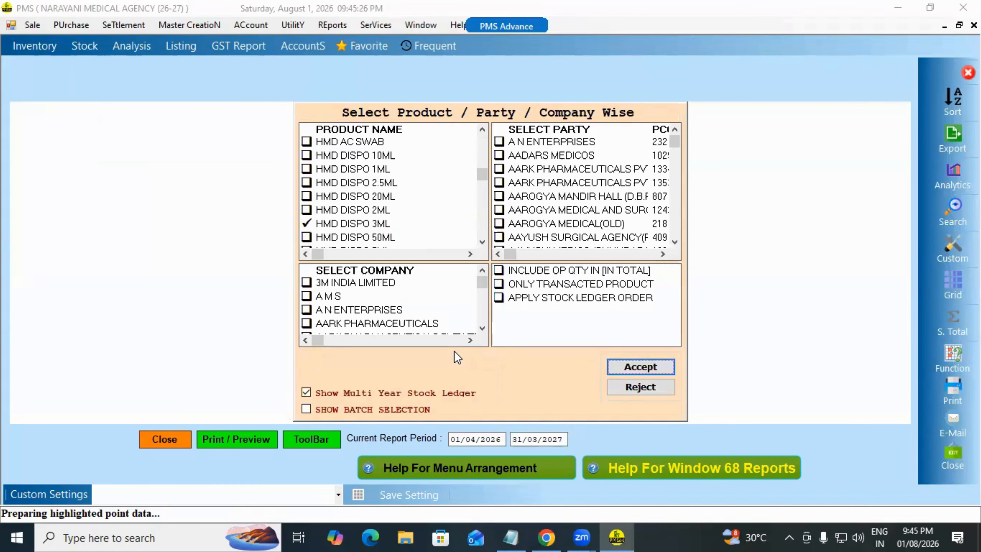
pyautogui.click(305, 392)
pyautogui.click(659, 388)
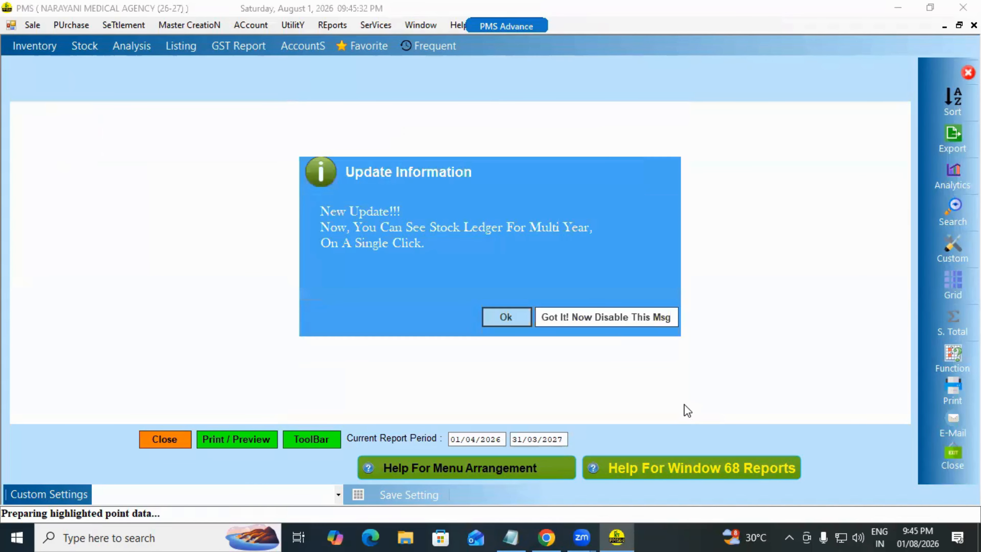
pyautogui.click(613, 322)
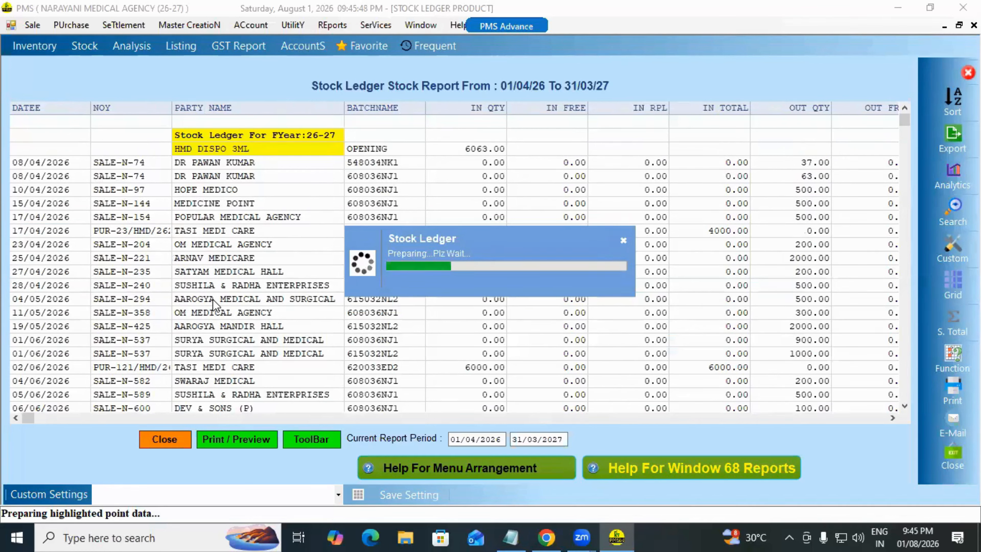
# Step: Find the AMARDEEP AGENCY purchase entry PUR-177/A-123 at the end of the stock ledger
pyautogui.click(212, 299)
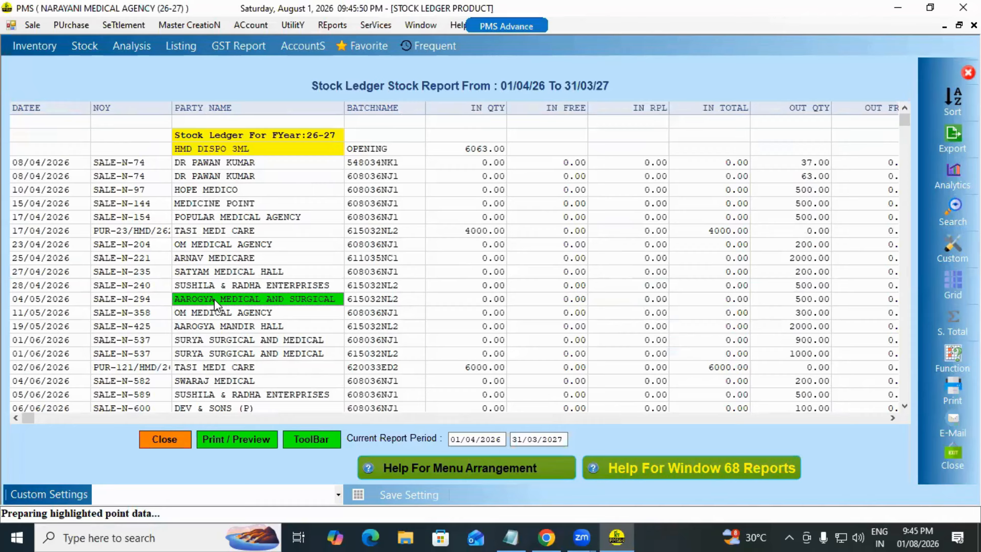
pyautogui.hotkey('ctrl', 'End')
pyautogui.press('Up')
pyautogui.press('Up')
pyautogui.press('Up')
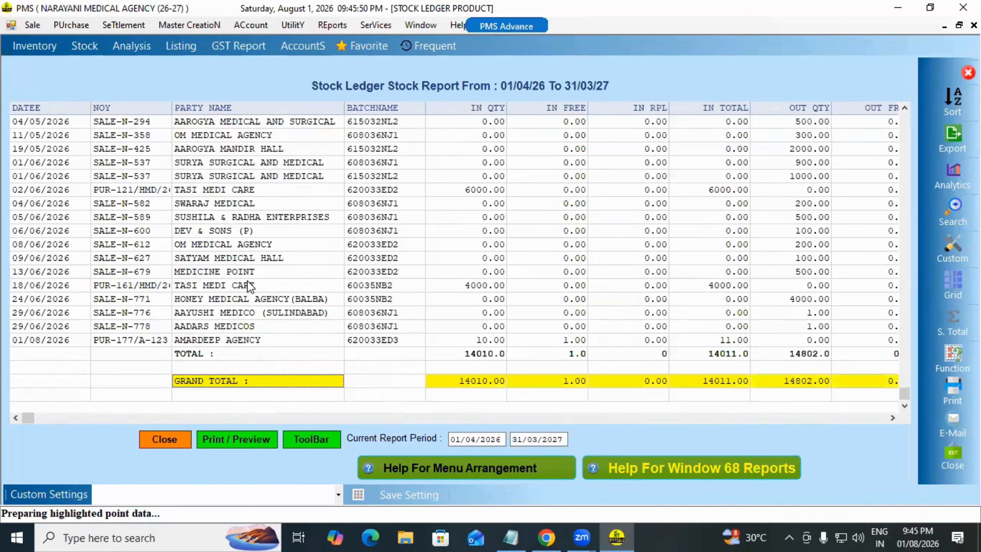
pyautogui.press('Left')
pyautogui.press('Left')
pyautogui.press('Right')
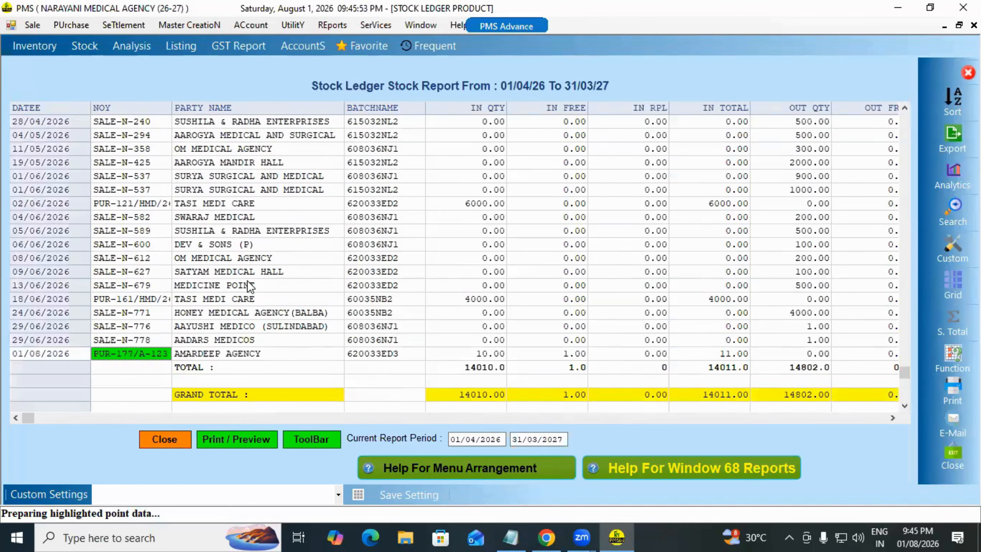
# Step: Examine the batch, incoming and free quantities, rate, balance, amount and remarks across the PUR-177/A-123 ledger row
pyautogui.press('Right')
pyautogui.press('Right')
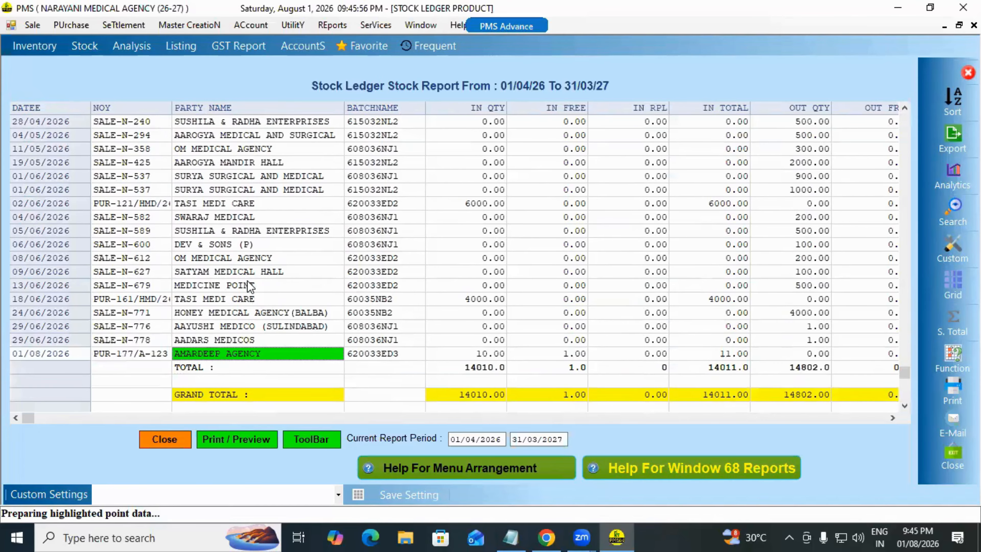
pyautogui.press('Right')
pyautogui.press('Right')
pyautogui.press('Right')
pyautogui.press('Right')
pyautogui.press('Right')
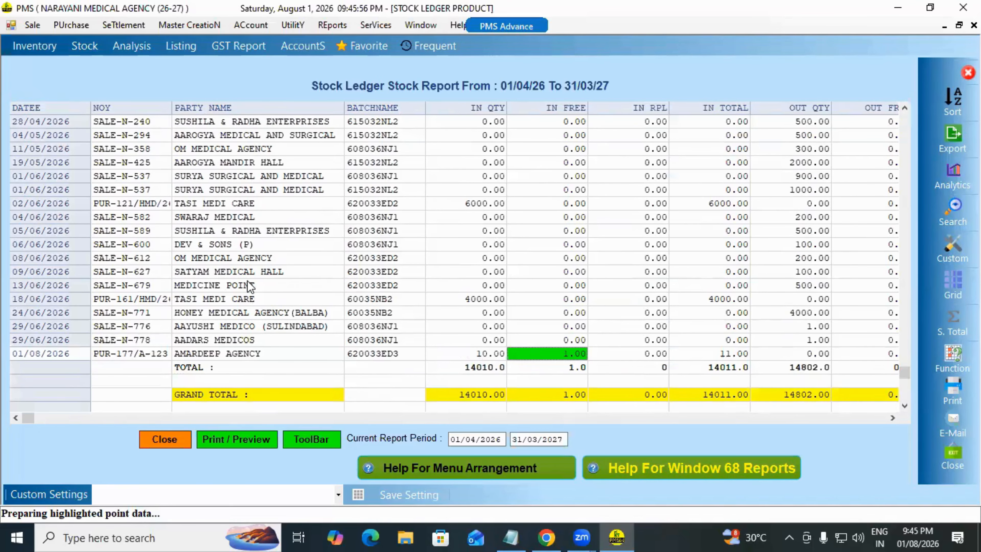
pyautogui.press('Right')
pyautogui.press('Right')
pyautogui.press('Right')
pyautogui.press('Right')
pyautogui.press('Right')
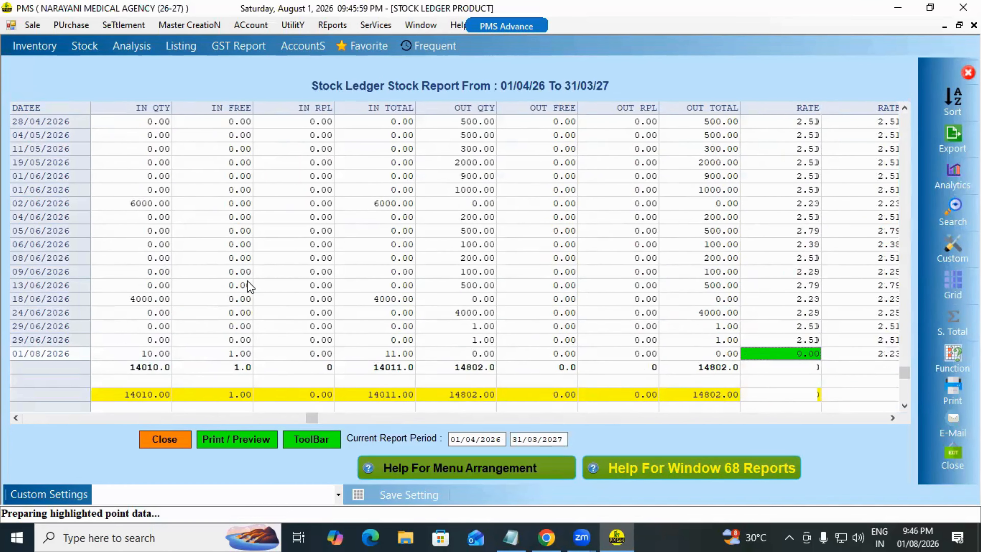
pyautogui.press('Left')
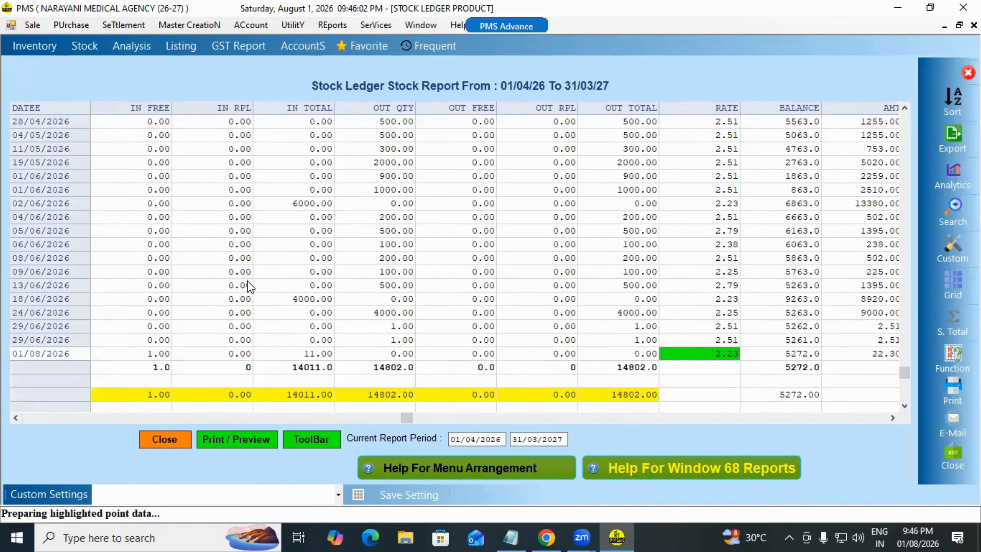
pyautogui.press('Right')
pyautogui.press('Right')
pyautogui.press('Right')
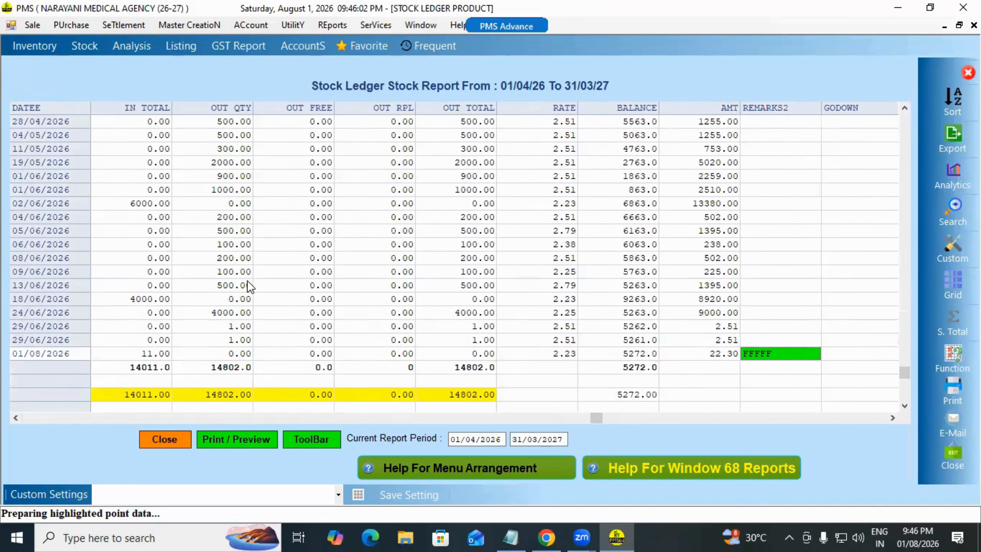
pyautogui.write('FFFFF')
pyautogui.press('Return')
pyautogui.press('Left')
pyautogui.press('Left')
pyautogui.press('Left')
pyautogui.press('Left')
pyautogui.press('Left')
pyautogui.press('Left')
pyautogui.press('Left')
pyautogui.press('Left')
pyautogui.press('Left')
pyautogui.press('Left')
pyautogui.press('Left')
pyautogui.press('Left')
pyautogui.press('Left')
pyautogui.press('Left')
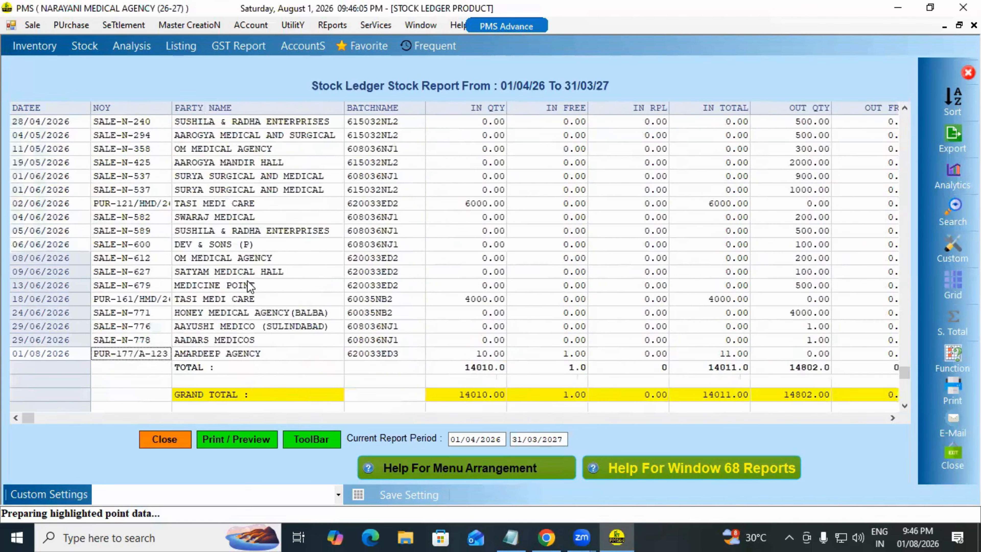
pyautogui.press('Left')
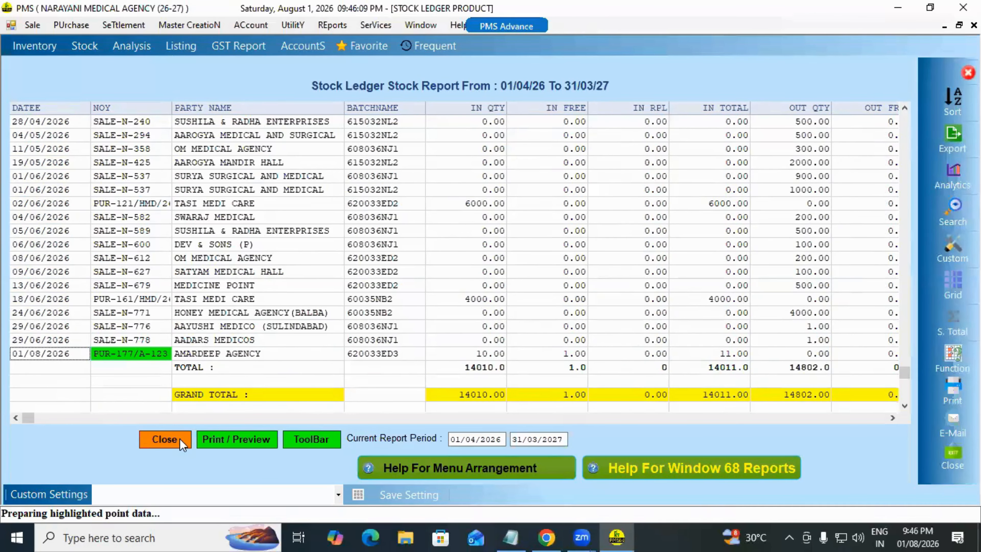
# Step: Close the stock ledger and reopen the inventory, stock and account reports window
pyautogui.press('Return')
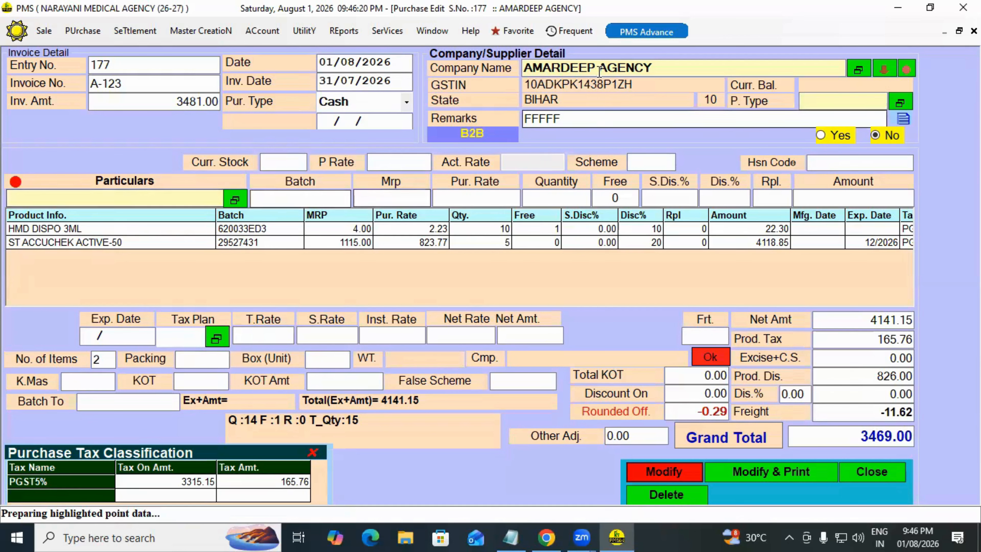
pyautogui.click(351, 35)
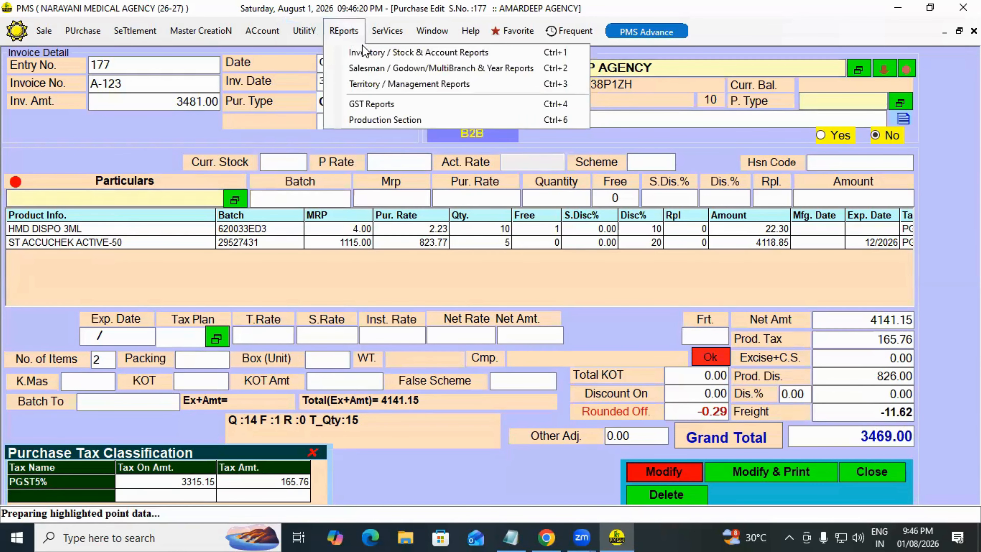
pyautogui.click(366, 46)
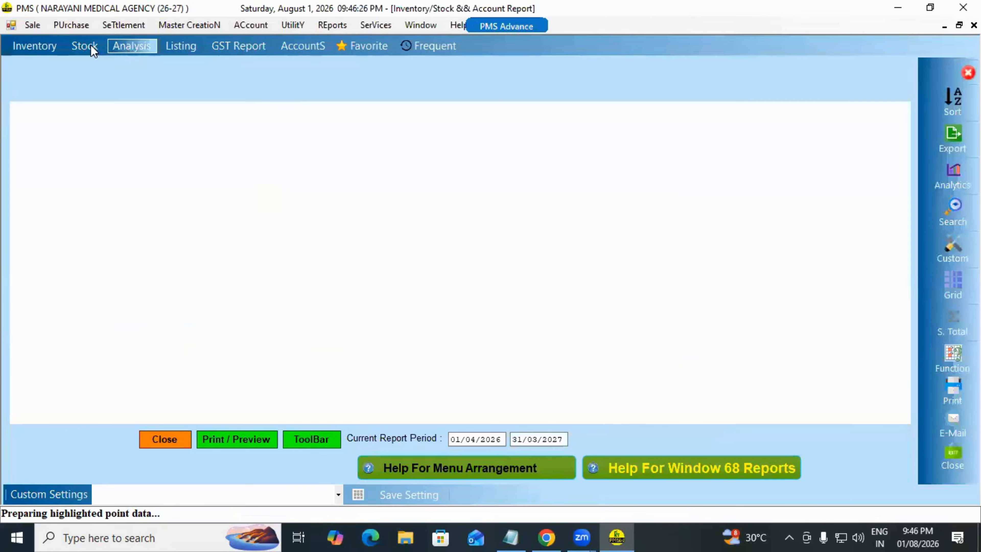
pyautogui.click(92, 48)
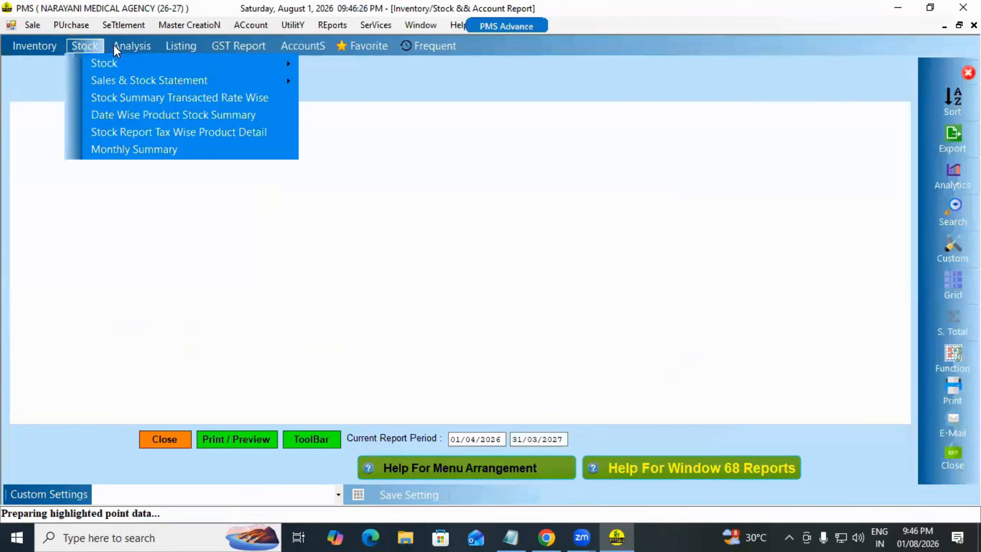
pyautogui.click(88, 49)
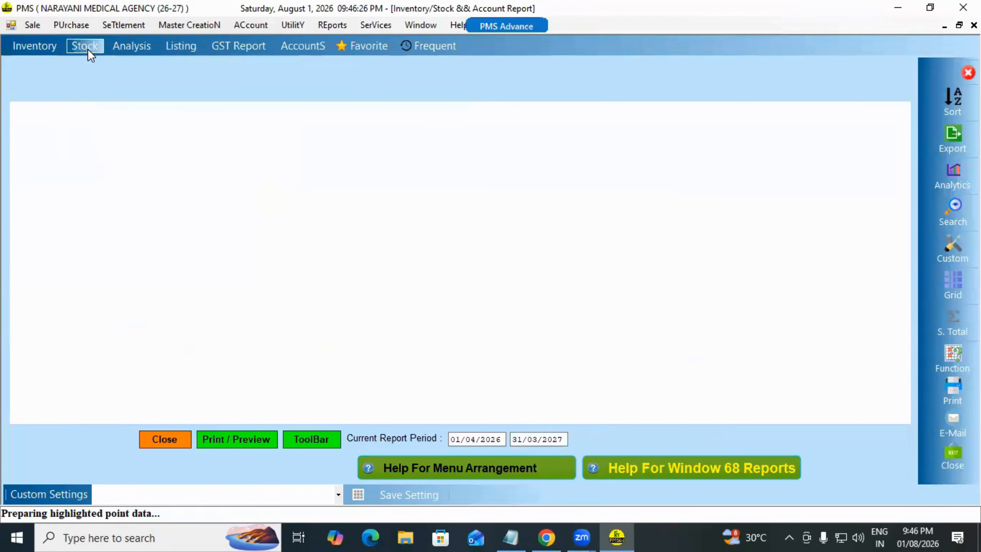
pyautogui.click(135, 46)
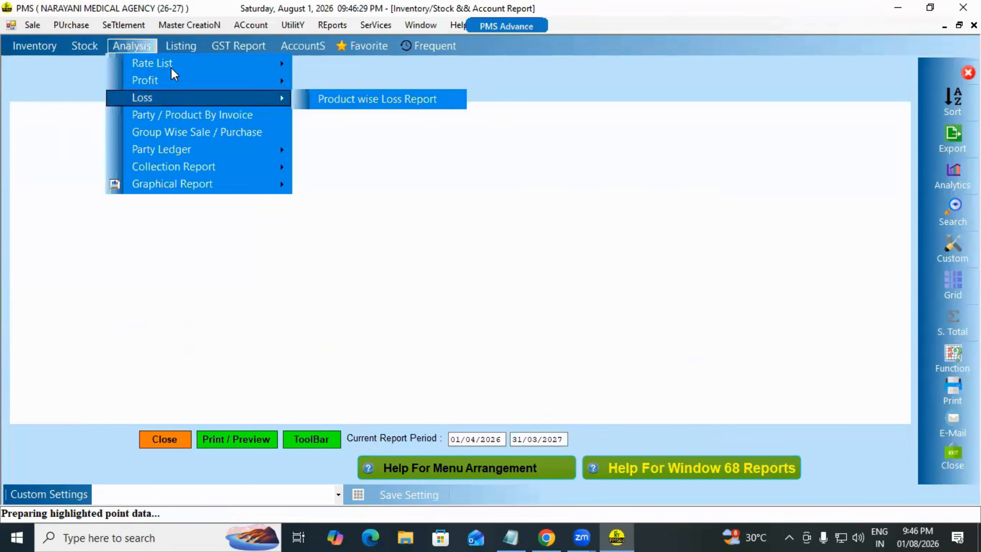
pyautogui.moveTo(270, 149)
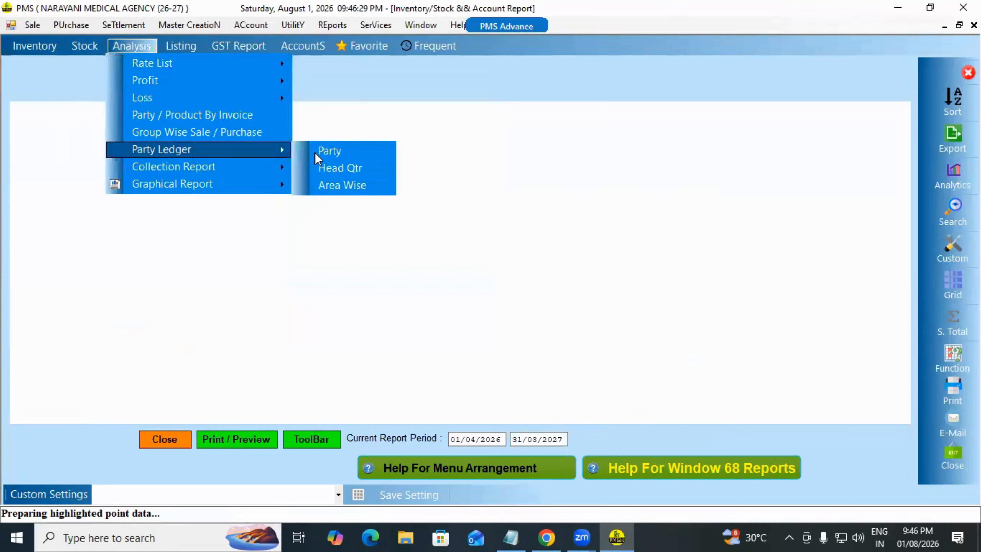
pyautogui.click(337, 151)
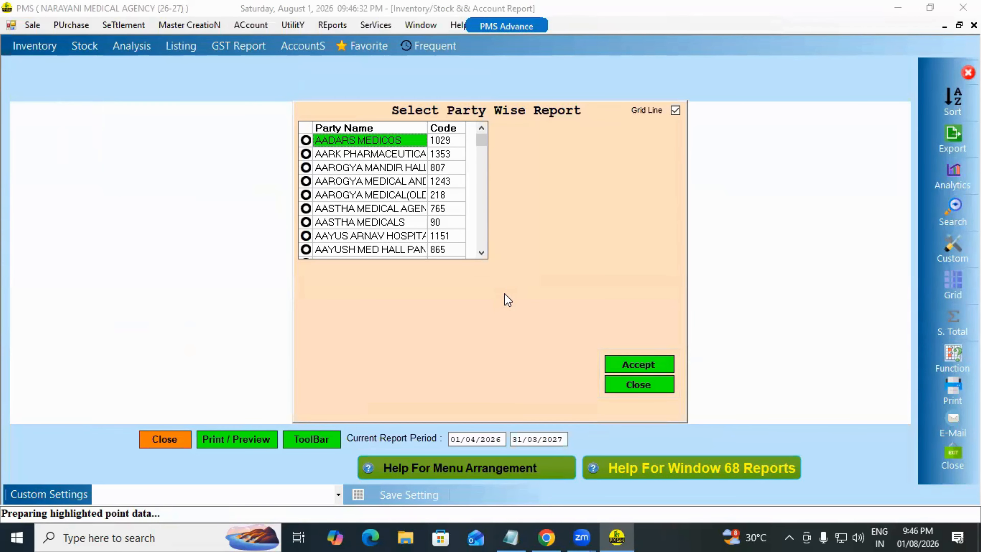
pyautogui.write('AMA')
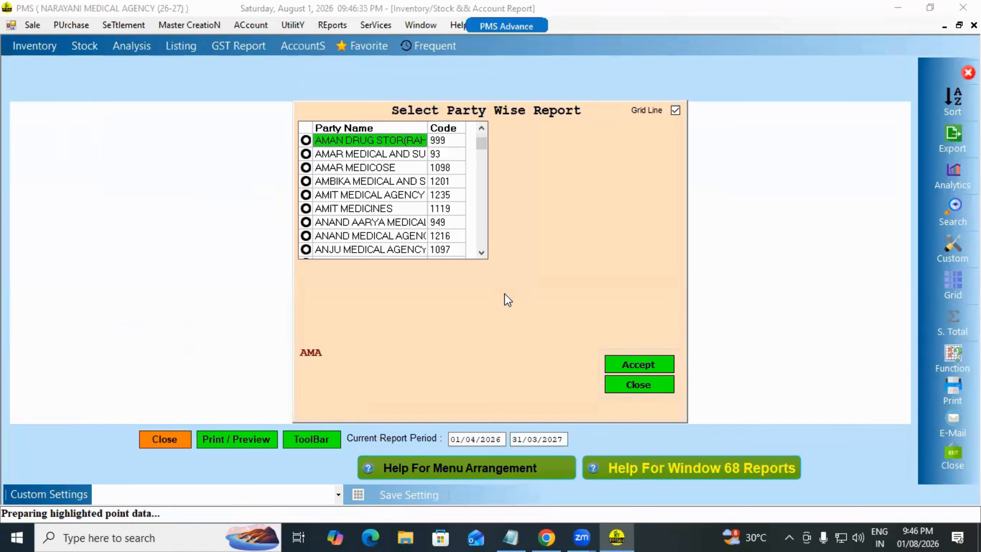
pyautogui.click(626, 385)
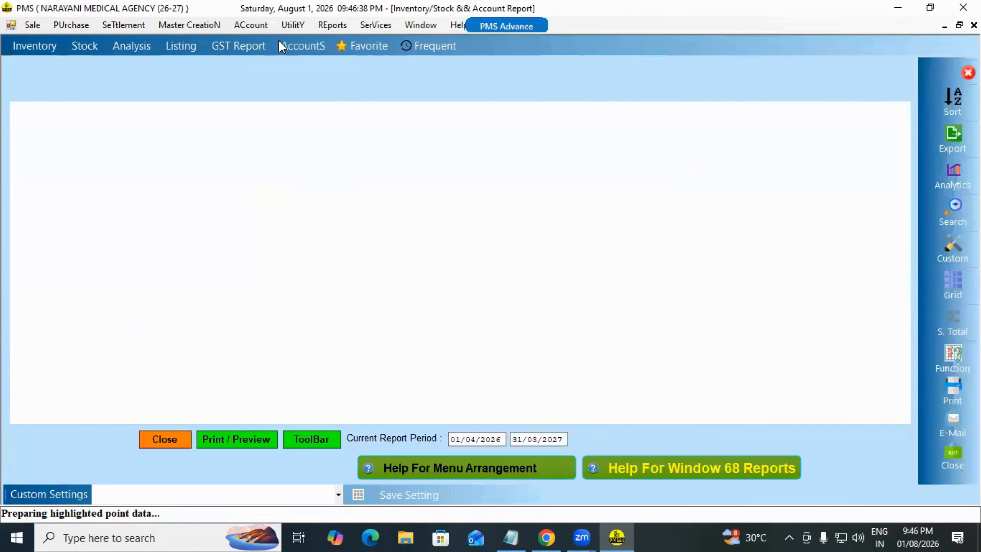
# Step: Open the single account ledger report and select AMARDEEP AGENCY as the party
pyautogui.click(300, 46)
pyautogui.moveTo(326, 79)
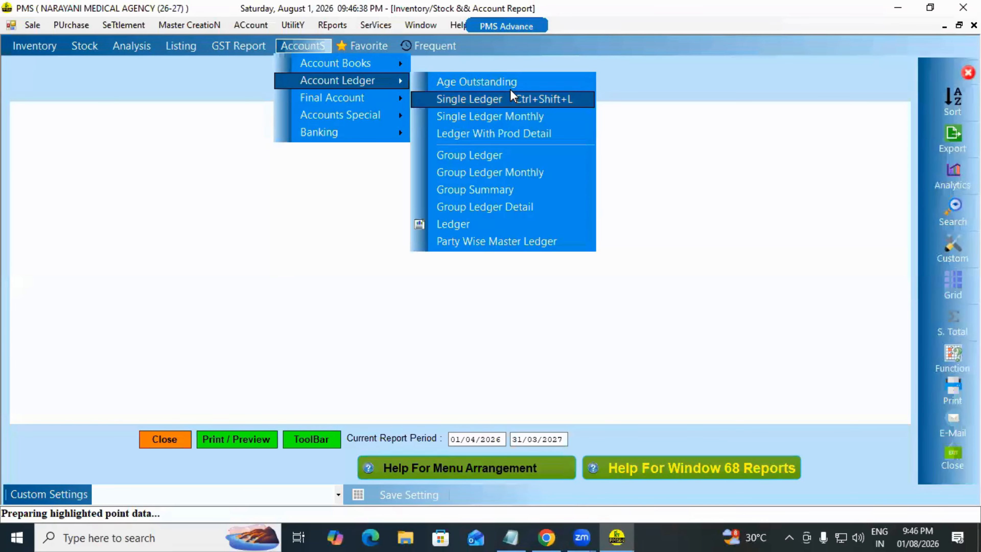
pyautogui.click(511, 98)
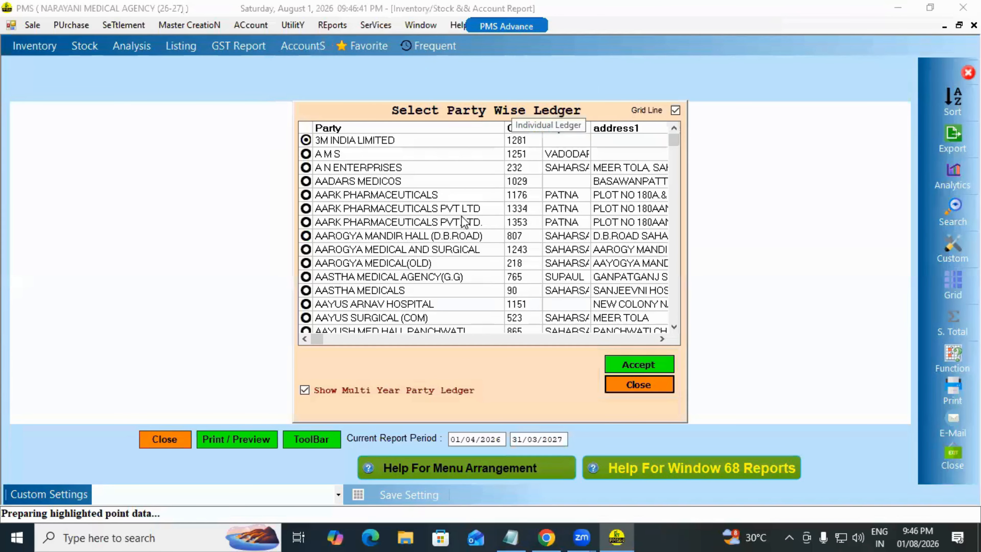
pyautogui.click(374, 200)
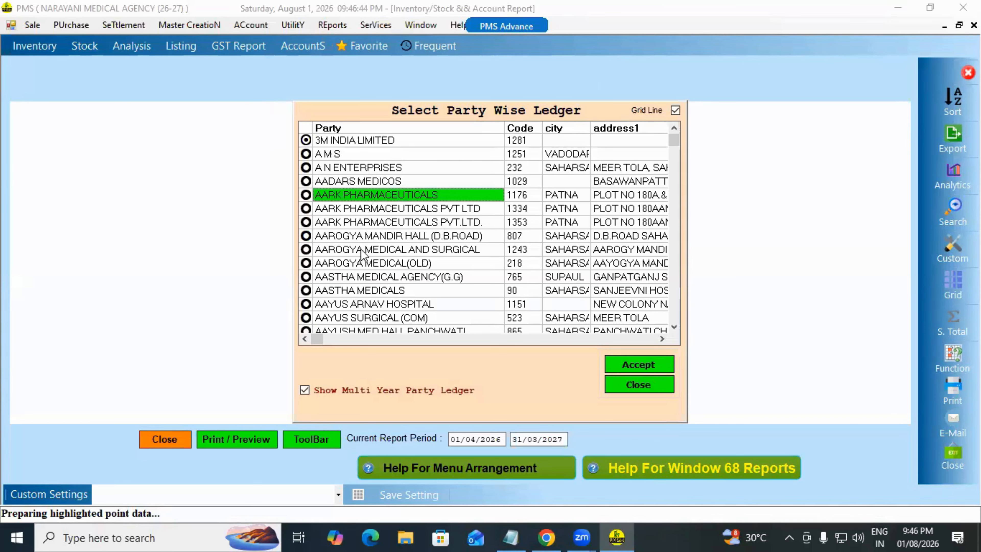
pyautogui.write('AM')
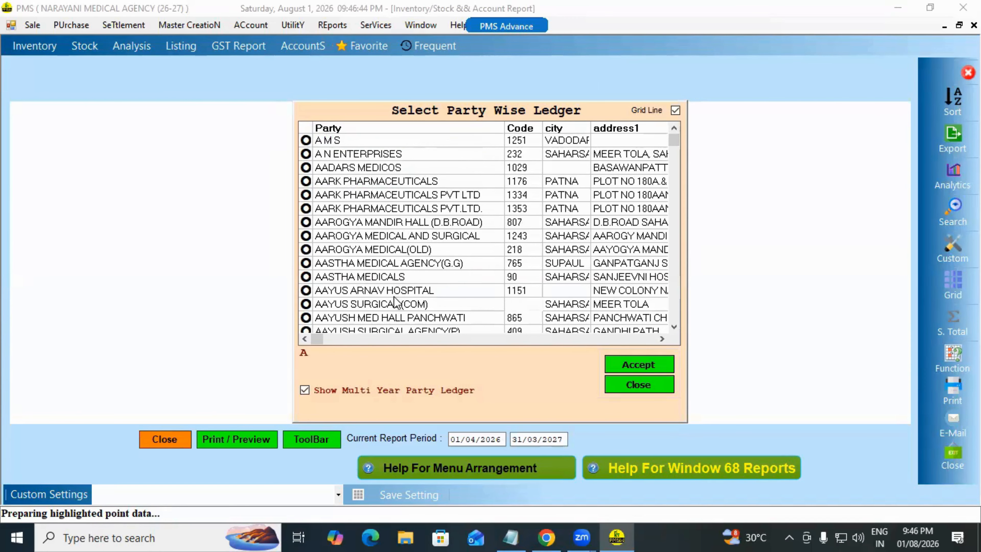
pyautogui.press('Down')
pyautogui.press('Down')
pyautogui.press('Down')
pyautogui.press('Down')
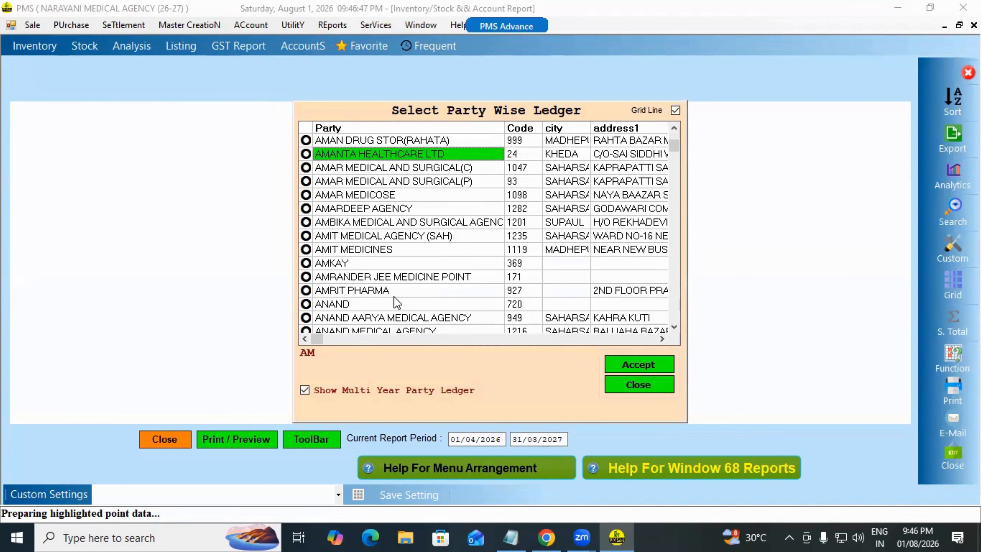
pyautogui.press('Down')
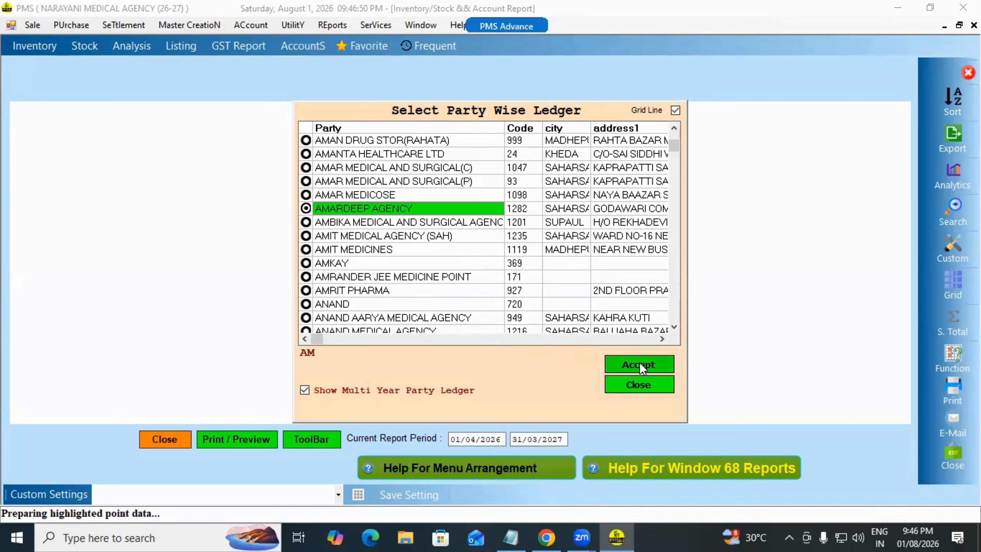
# Step: Turn off the multi-year party ledger option and generate the AMARDEEP AGENCY ledger for 01/04/2026 to 31/03/2027
pyautogui.click(305, 391)
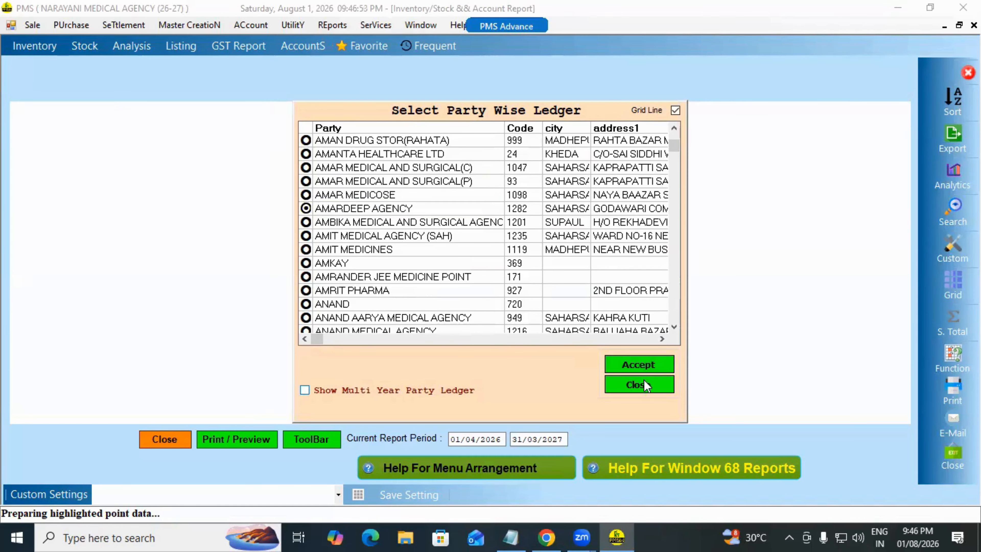
pyautogui.click(640, 367)
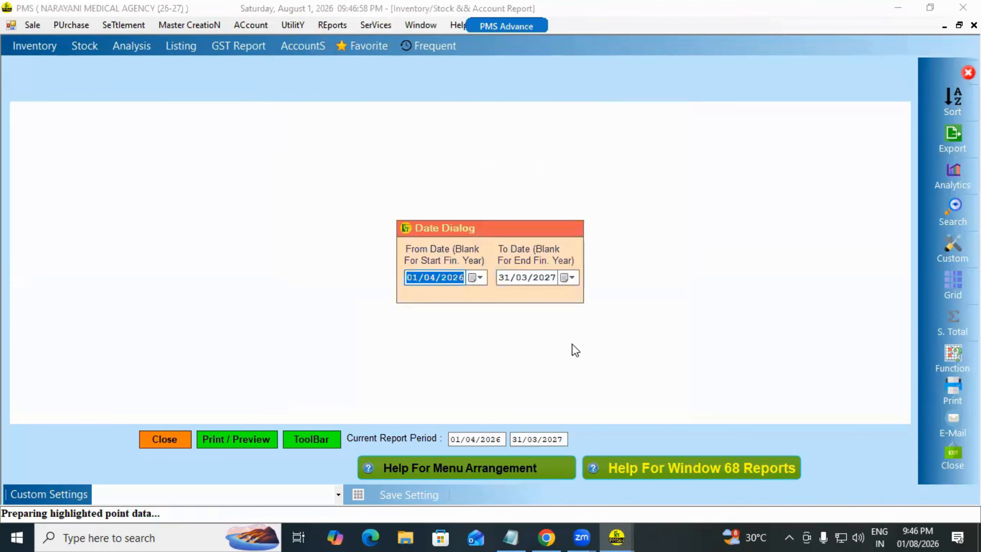
pyautogui.press('Delete')
pyautogui.press('Return')
pyautogui.press('Return')
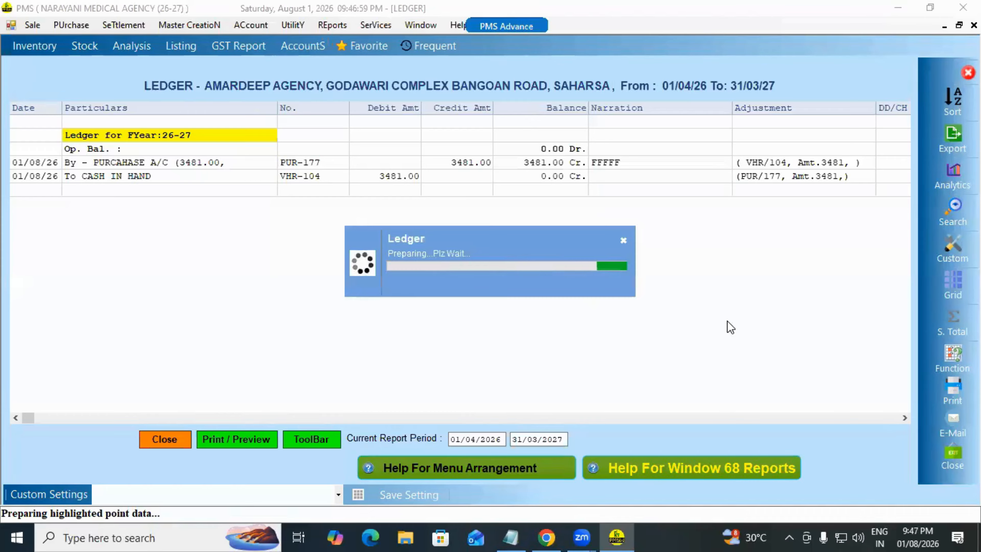
# Step: Examine the PUR-177 purchase entry and the VHR-104 cash-in-hand entry in the AMARDEEP AGENCY ledger
pyautogui.click(392, 165)
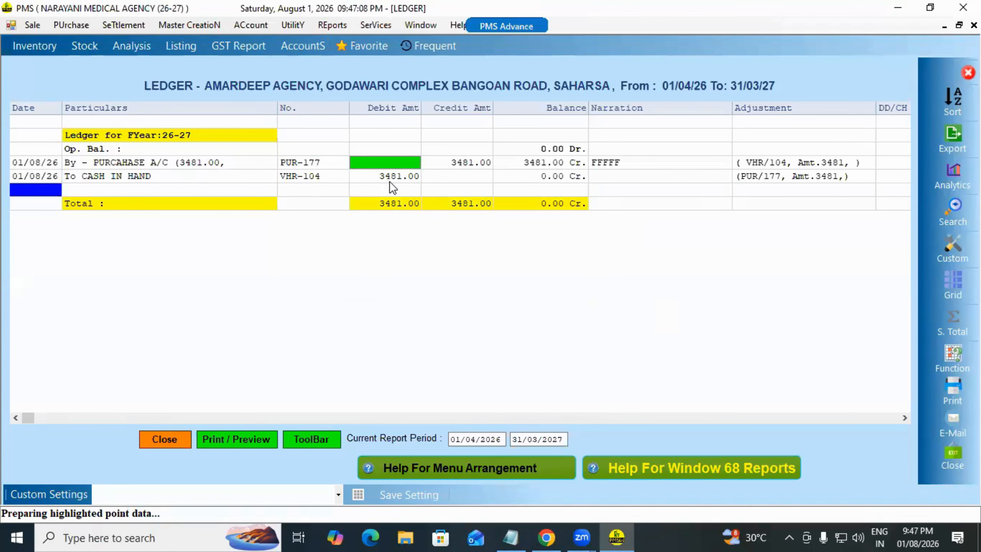
pyautogui.click(96, 168)
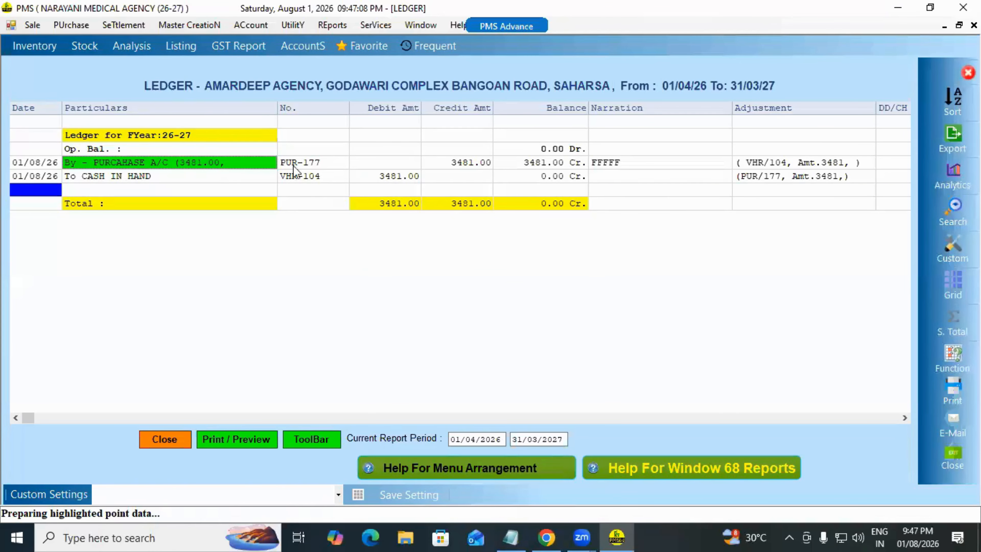
pyautogui.press('Right')
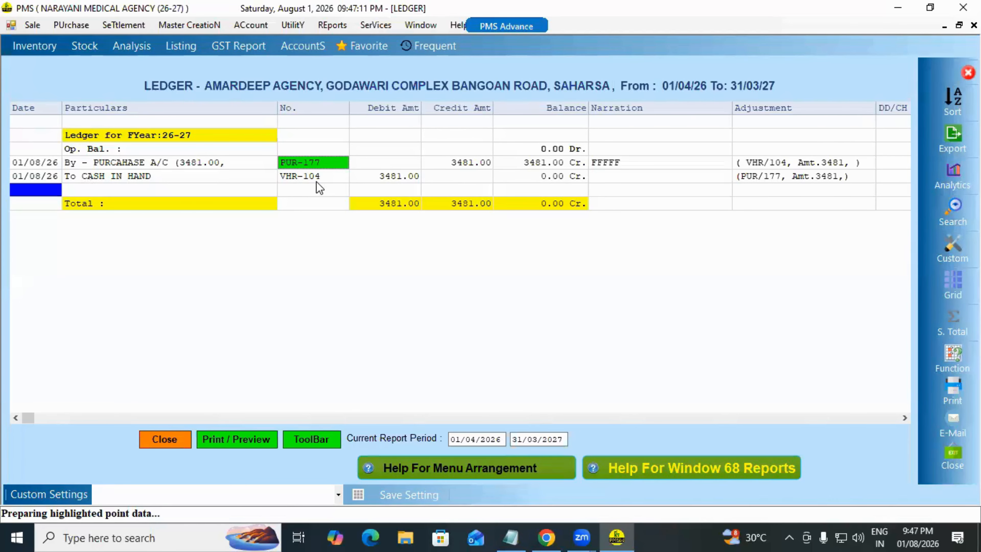
pyautogui.press('Down')
pyautogui.press('Right')
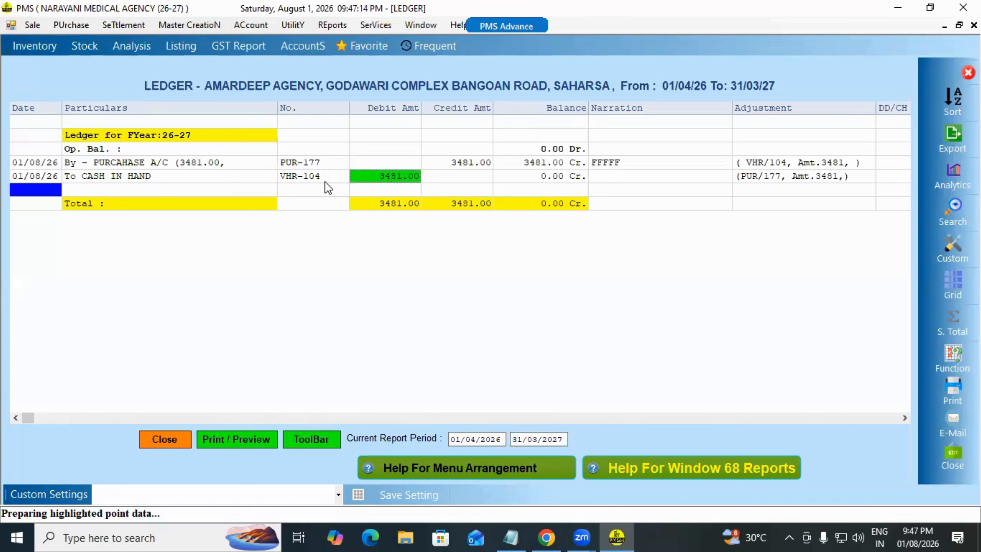
pyautogui.press('Left')
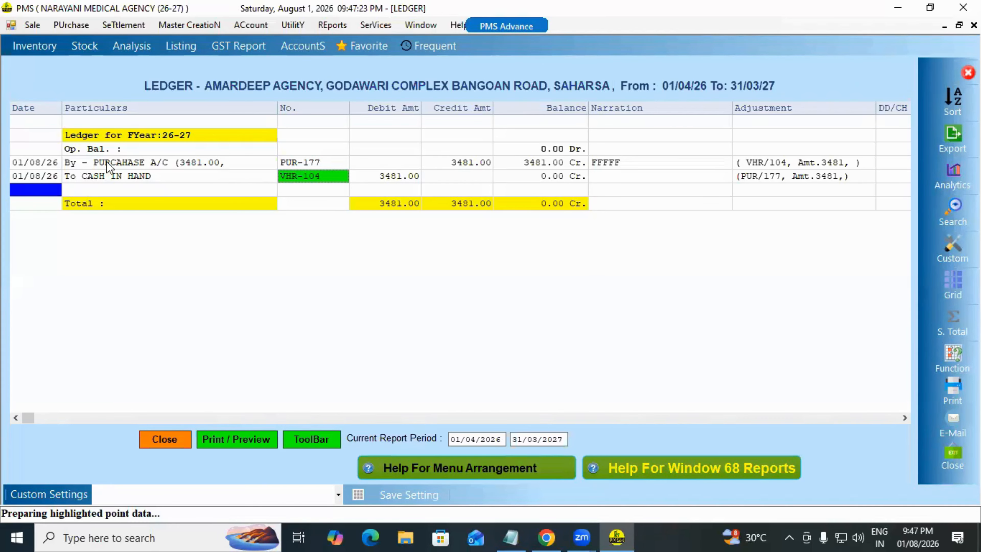
pyautogui.click(149, 165)
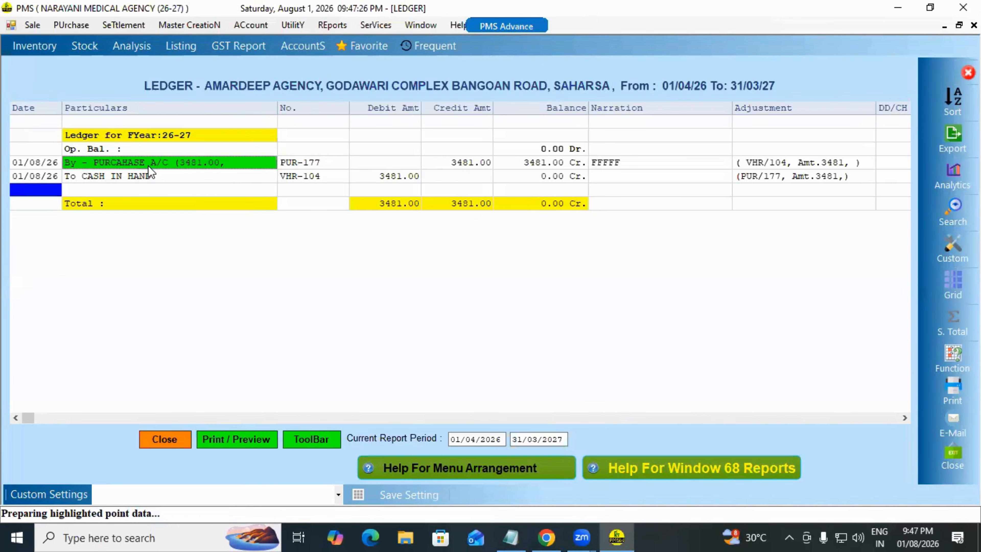
pyautogui.click(315, 166)
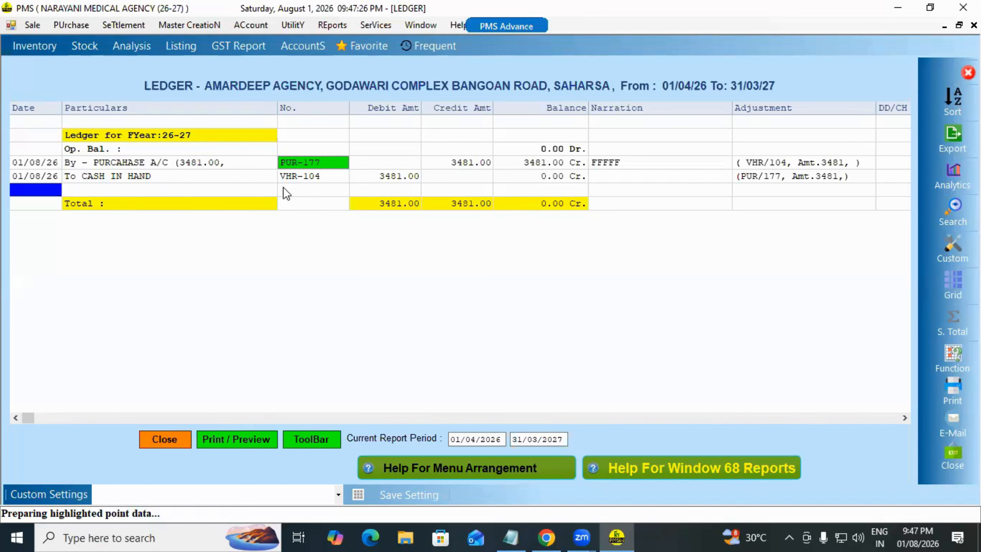
pyautogui.click(306, 179)
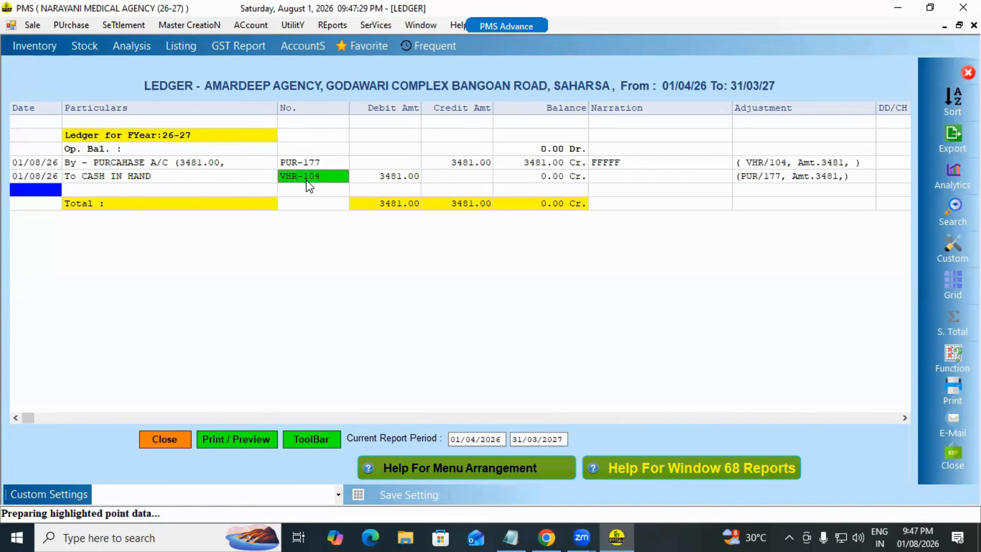
pyautogui.click(302, 165)
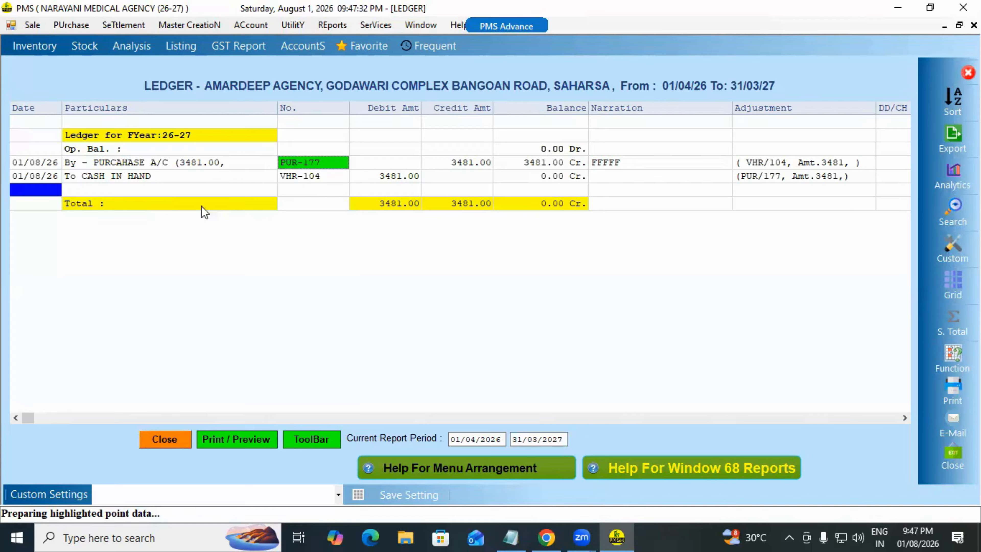
# Step: Switch to the open purchase edit window for entry 177 and close it without modifying the invoice
pyautogui.click(417, 24)
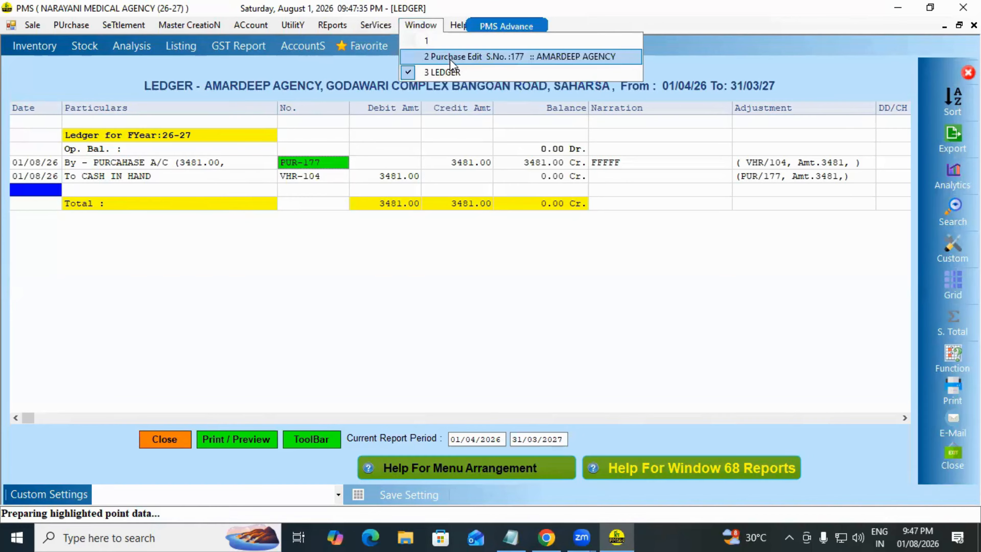
pyautogui.click(446, 58)
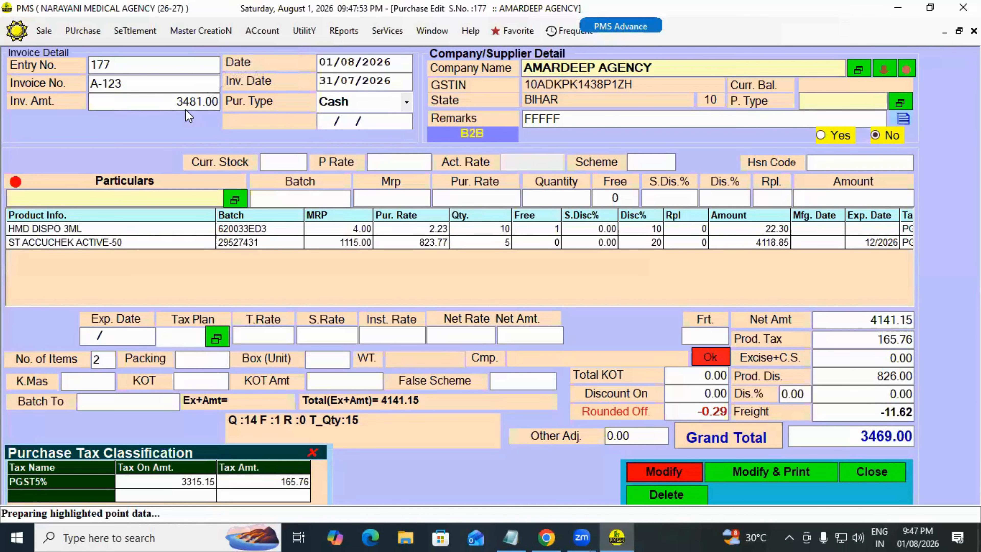
pyautogui.click(872, 472)
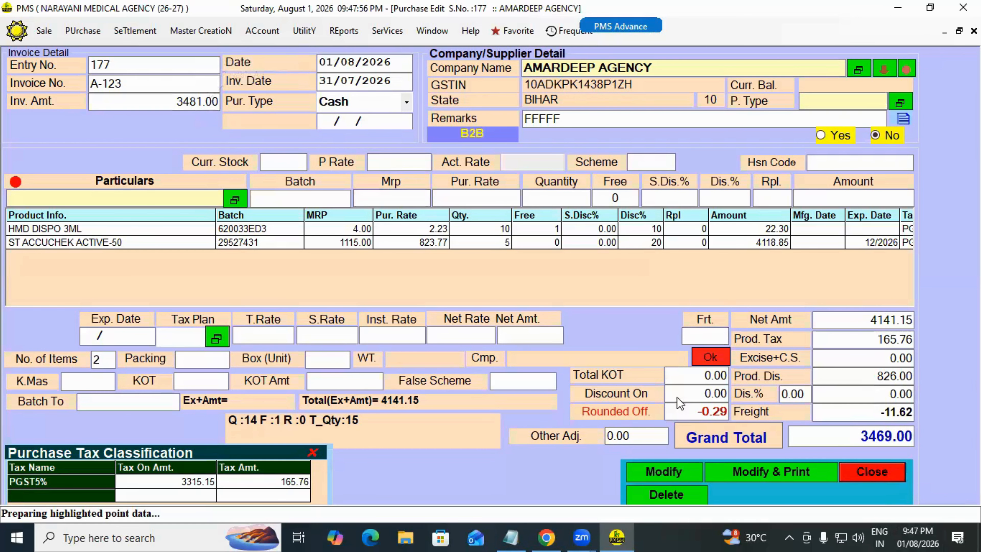
pyautogui.press('Return')
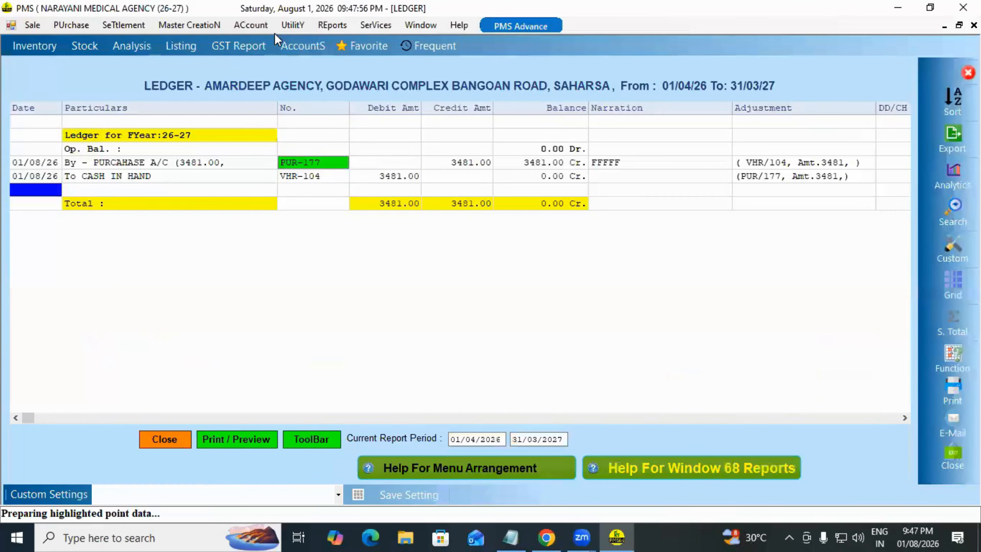
# Step: Open the voucher entry form and bring up voucher 104 for AMARDEEP AGENCY to check its adjustment against PUR-177
pyautogui.click(252, 25)
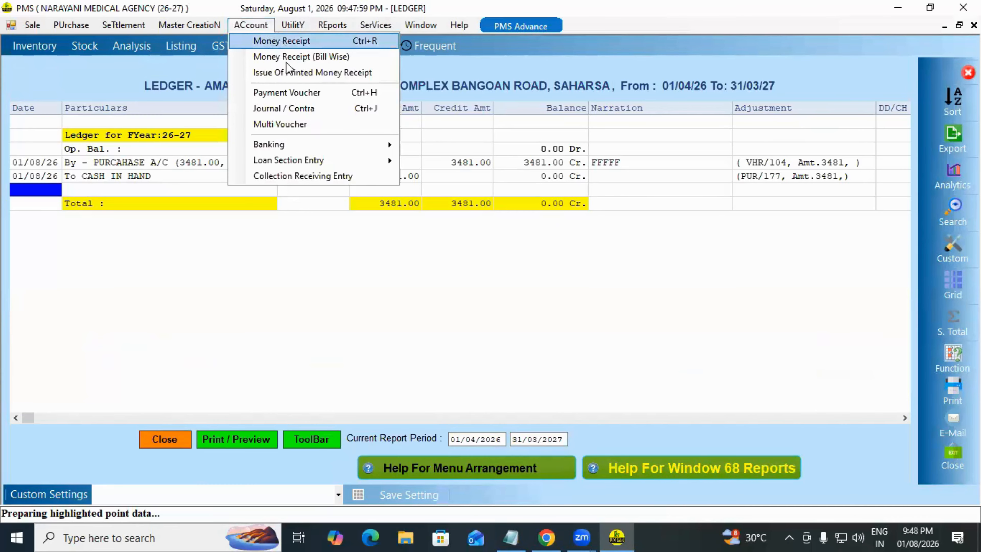
pyautogui.click(294, 124)
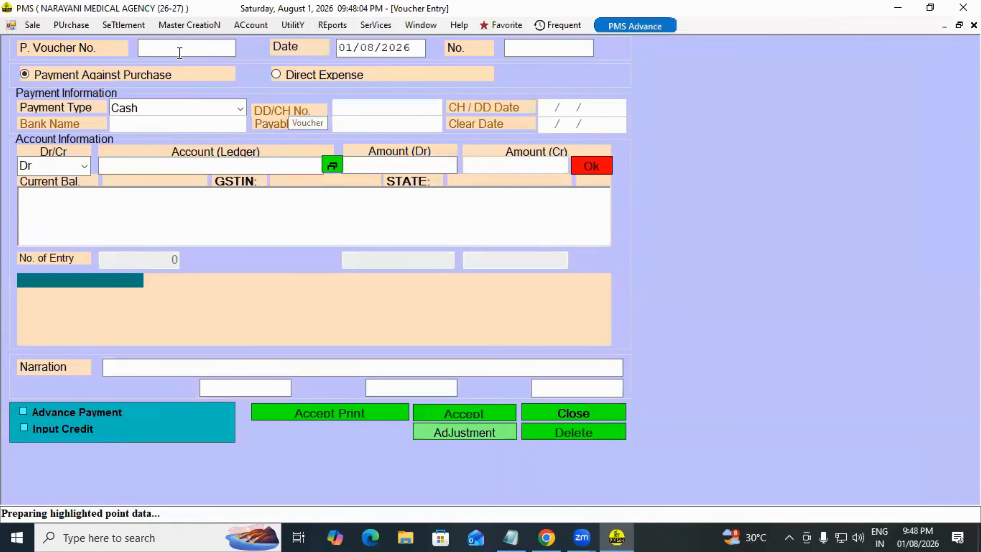
pyautogui.press('pageup')
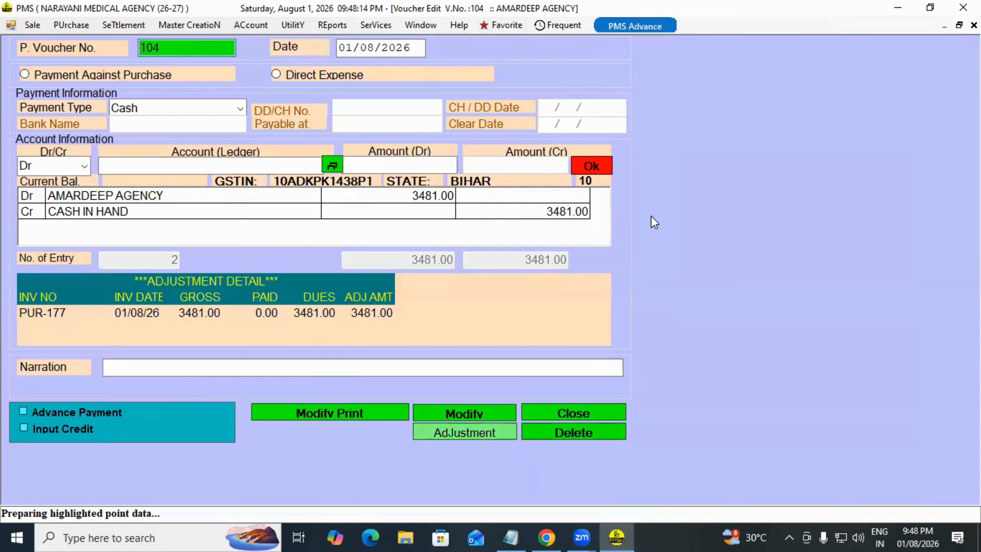
# Step: Close the voucher window and the AMARDEEP AGENCY ledger to return to the main screen
pyautogui.click(566, 412)
pyautogui.click(491, 325)
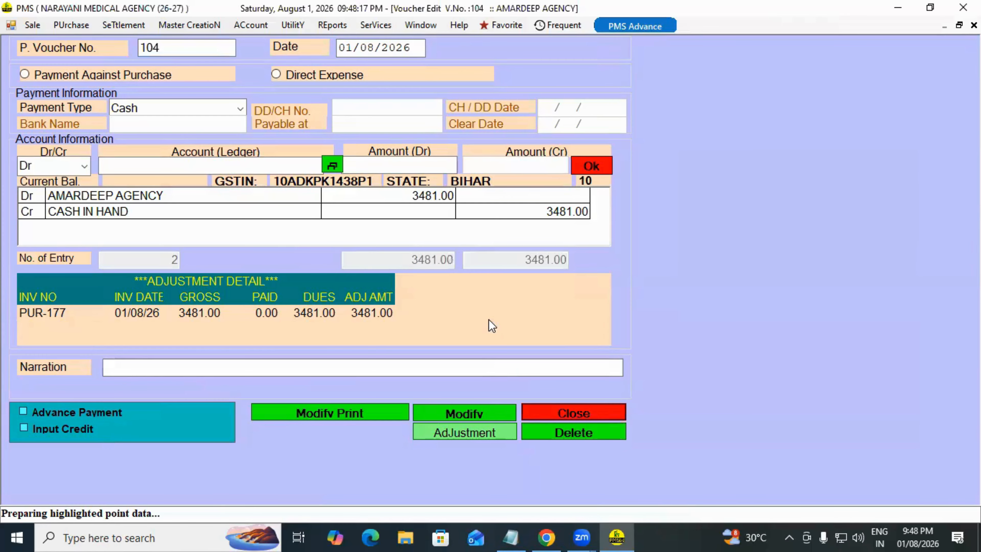
pyautogui.click(584, 407)
pyautogui.click(469, 319)
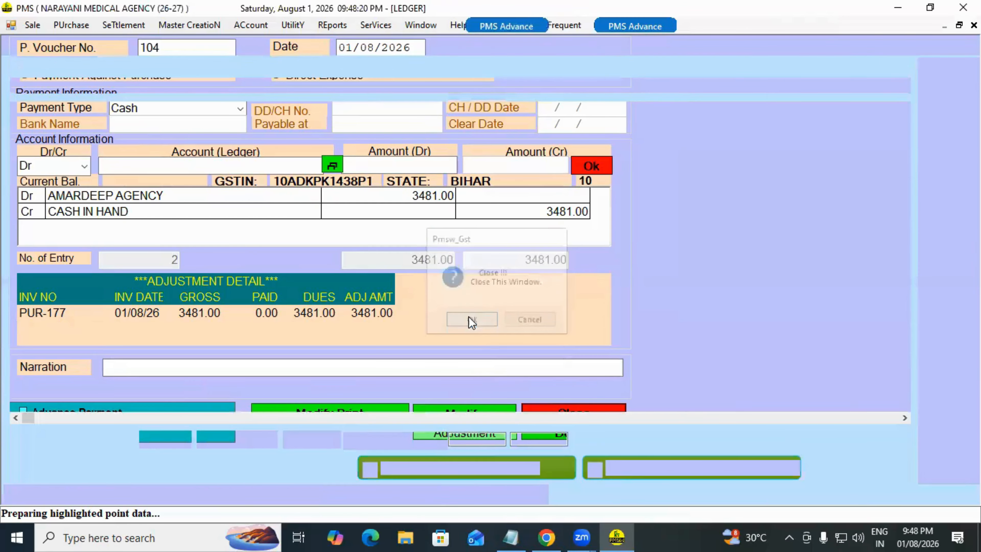
pyautogui.click(173, 432)
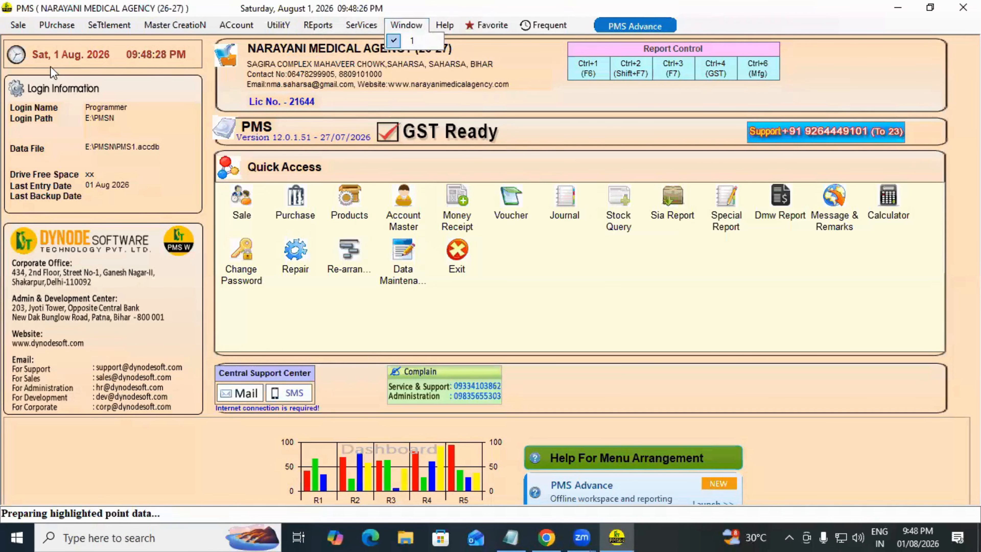
# Step: Open the purchase invoice form and load entry 177 for editing
pyautogui.click(61, 25)
pyautogui.press('Escape')
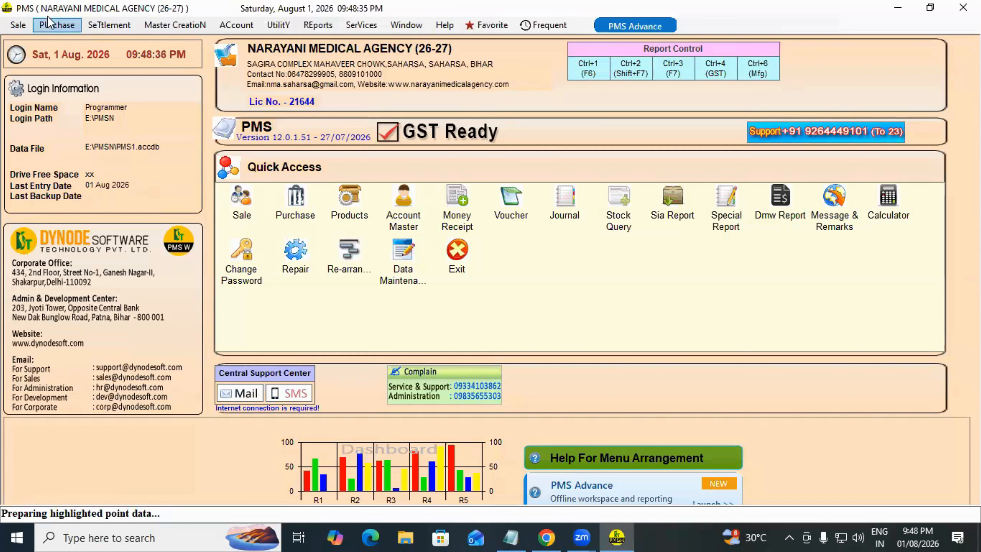
pyautogui.click(63, 27)
pyautogui.moveTo(173, 40)
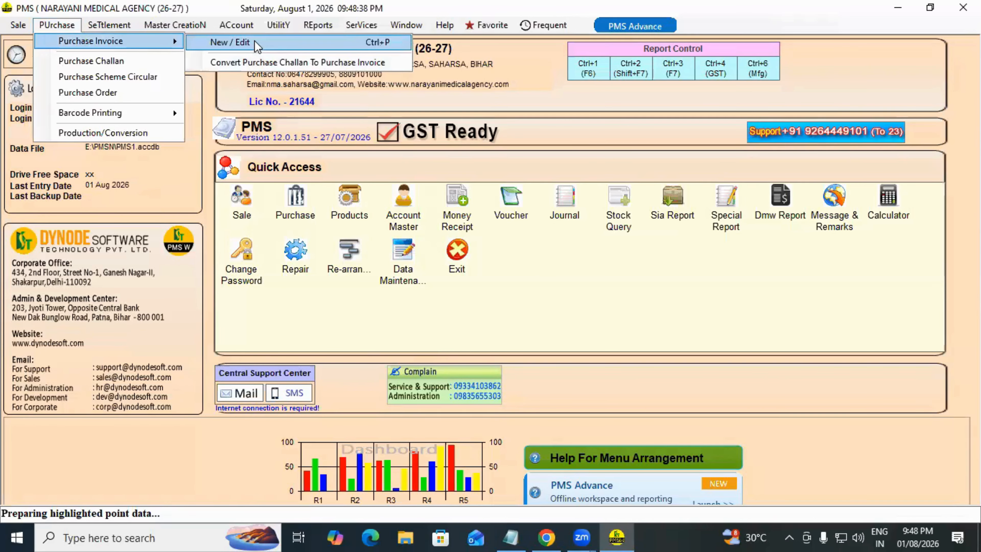
pyautogui.click(256, 45)
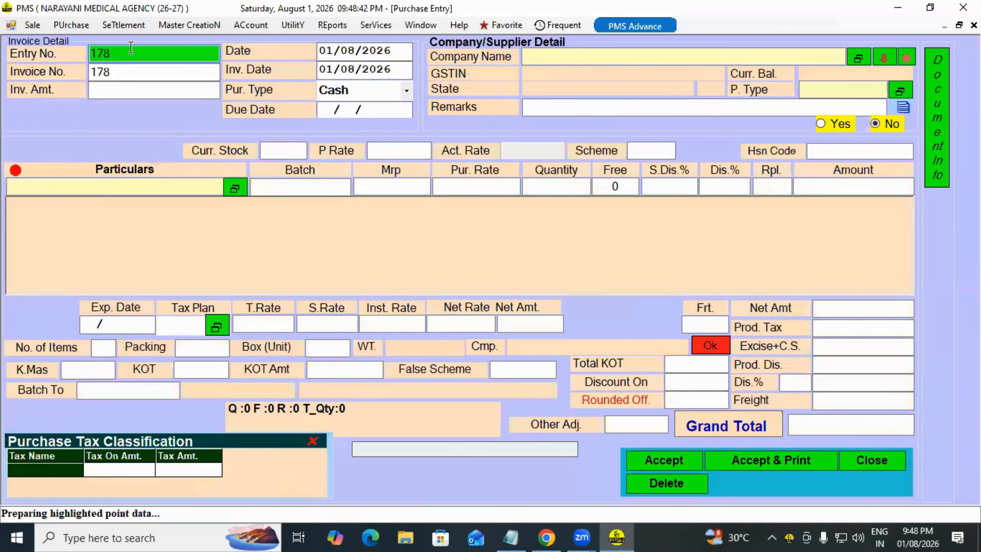
pyautogui.write('177')
pyautogui.press('Return')
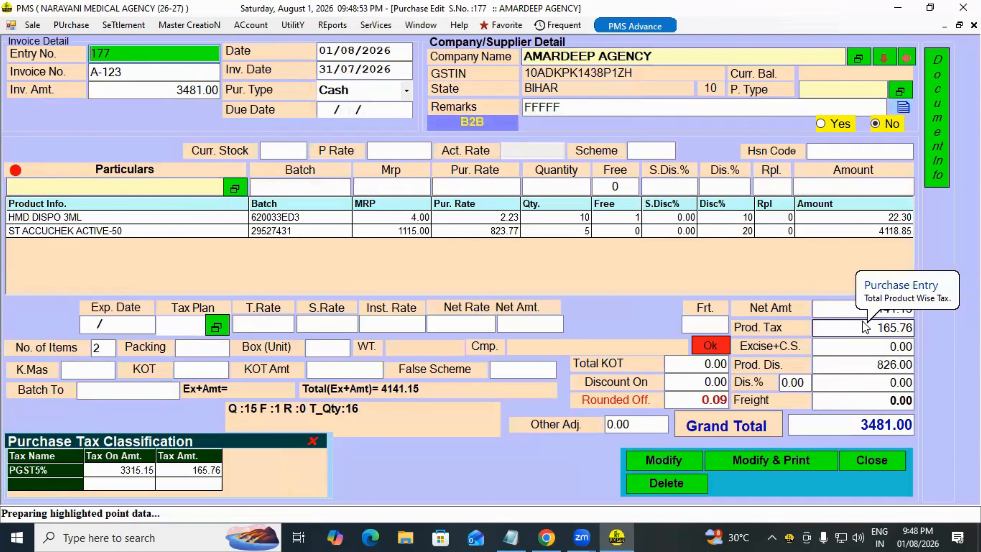
# Step: Examine the net amount, product tax, product discount and grand total of purchase entry 177
pyautogui.click(862, 312)
pyautogui.moveTo(872, 311); pyautogui.dragTo(917, 312)
pyautogui.doubleClick(884, 327)
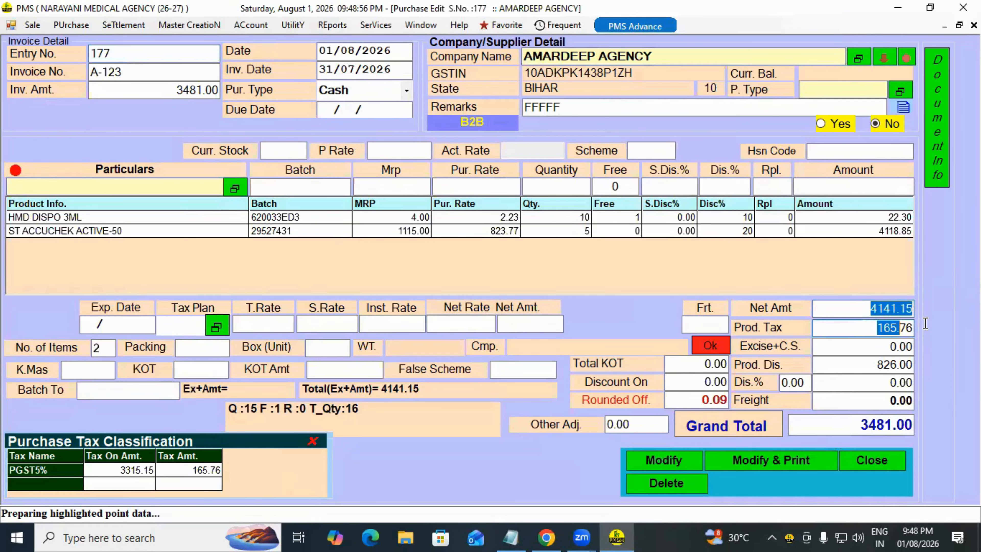
pyautogui.doubleClick(877, 364)
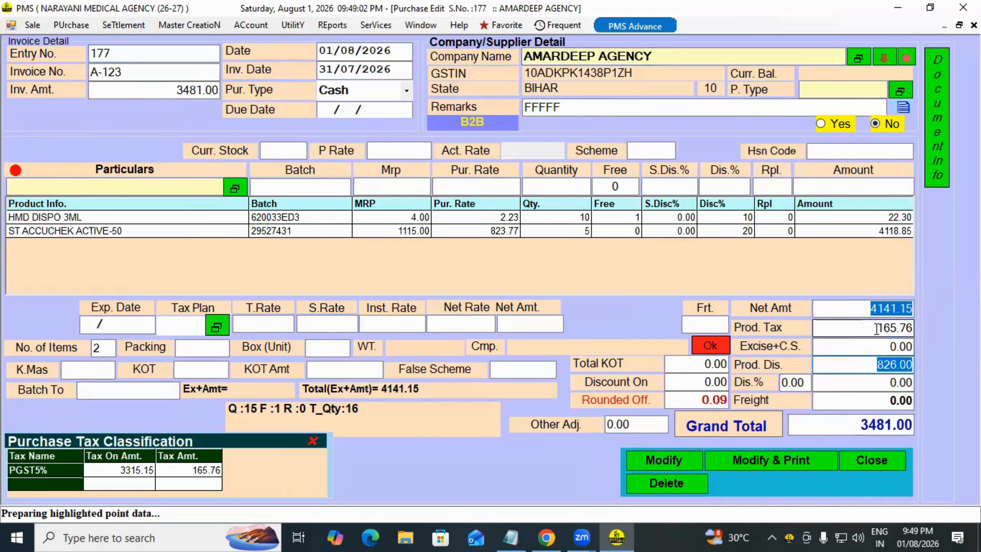
pyautogui.doubleClick(864, 329)
pyautogui.moveTo(857, 429); pyautogui.dragTo(919, 418)
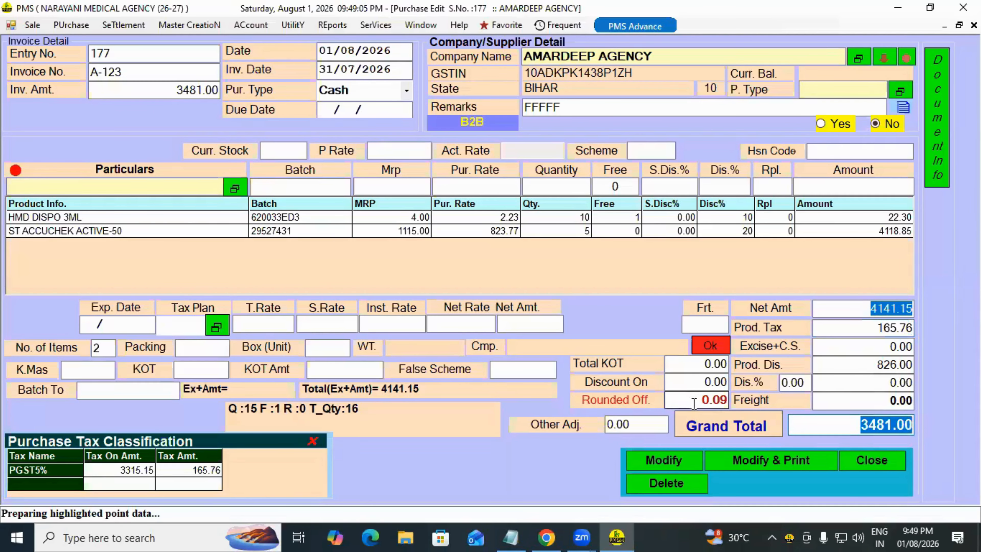
# Step: Check the rounded-off amount, grand total, net amount and product tax of purchase entry 177 and close it unmodified
pyautogui.moveTo(701, 400); pyautogui.dragTo(730, 397)
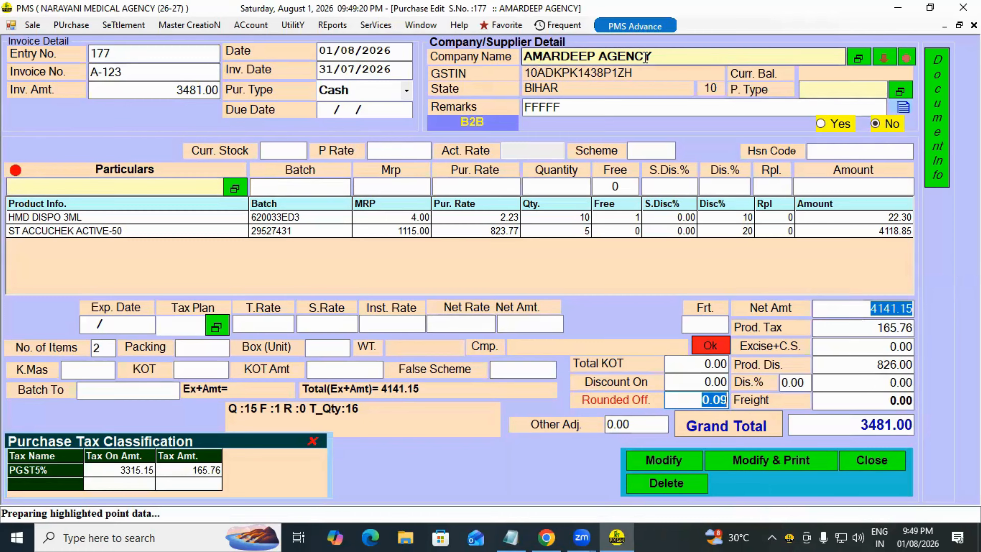
pyautogui.moveTo(861, 425); pyautogui.dragTo(909, 422)
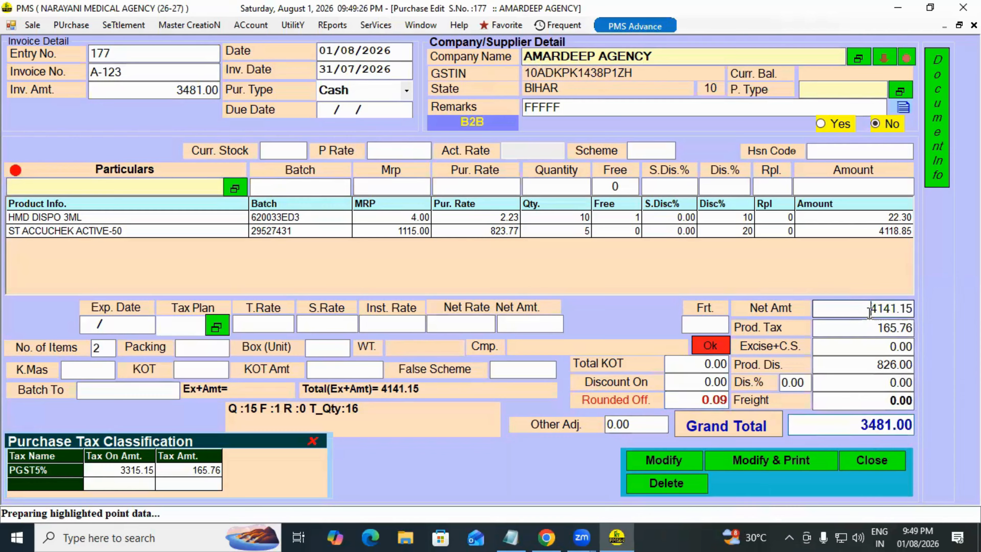
pyautogui.click(874, 333)
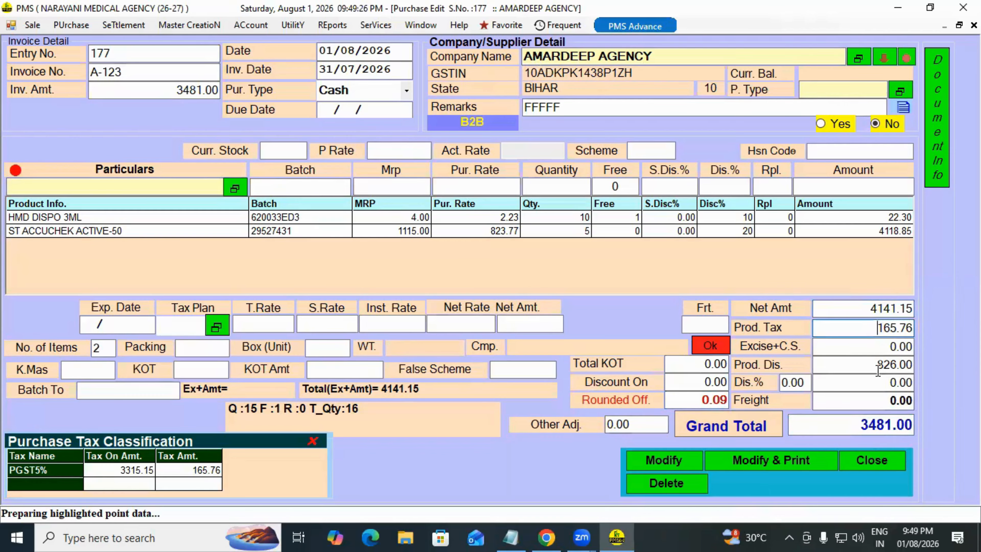
pyautogui.click(697, 405)
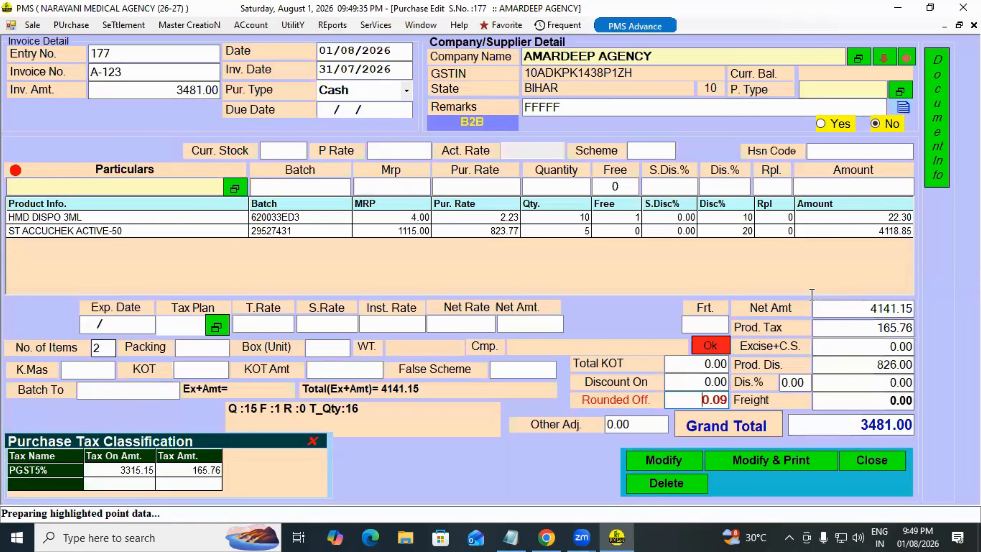
pyautogui.press('Return')
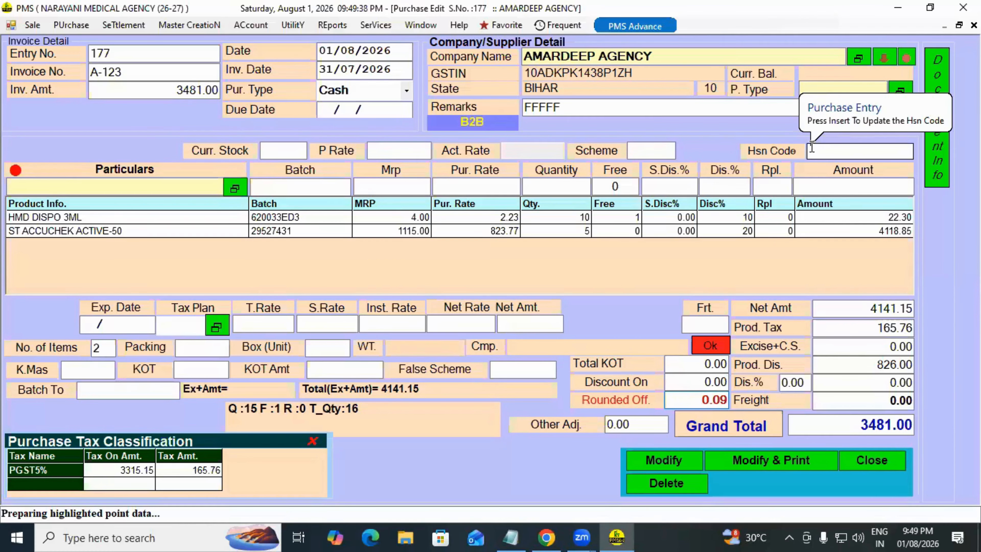
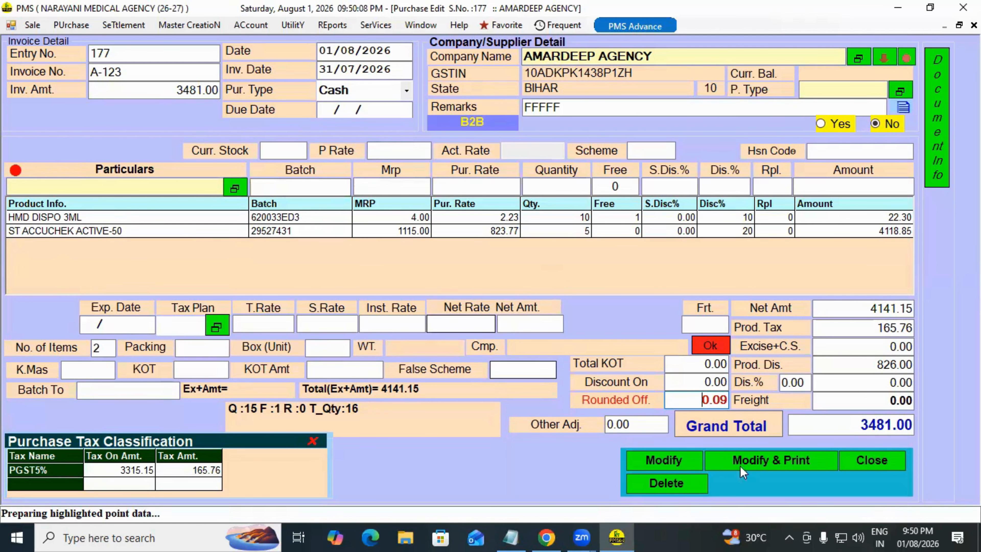
pyautogui.click(871, 463)
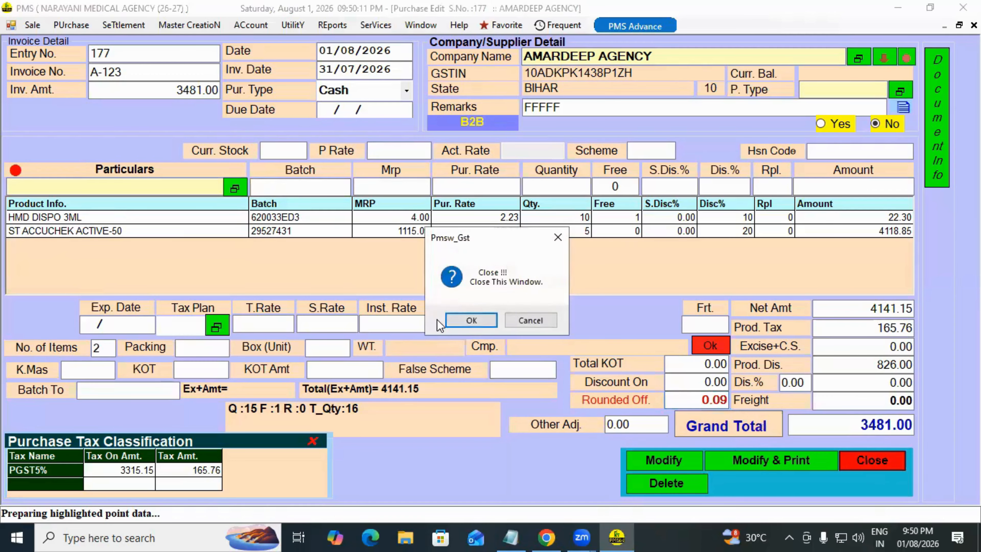
pyautogui.click(471, 324)
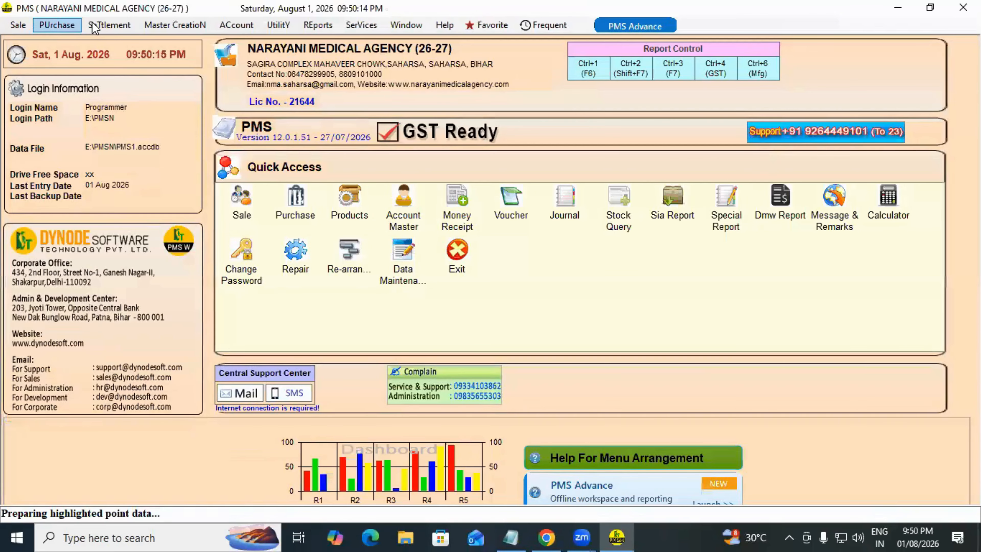
# Step: Open a new purchase challan and choose AARK PHARMACEUTICALS PVT LTD as the supplier
pyautogui.click(109, 25)
pyautogui.moveTo(56, 25)
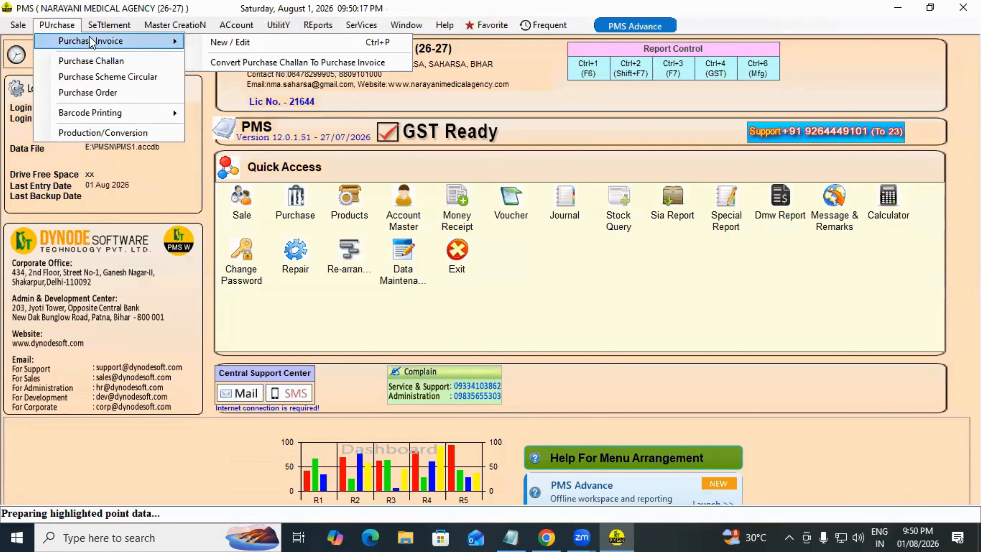
pyautogui.moveTo(18, 25)
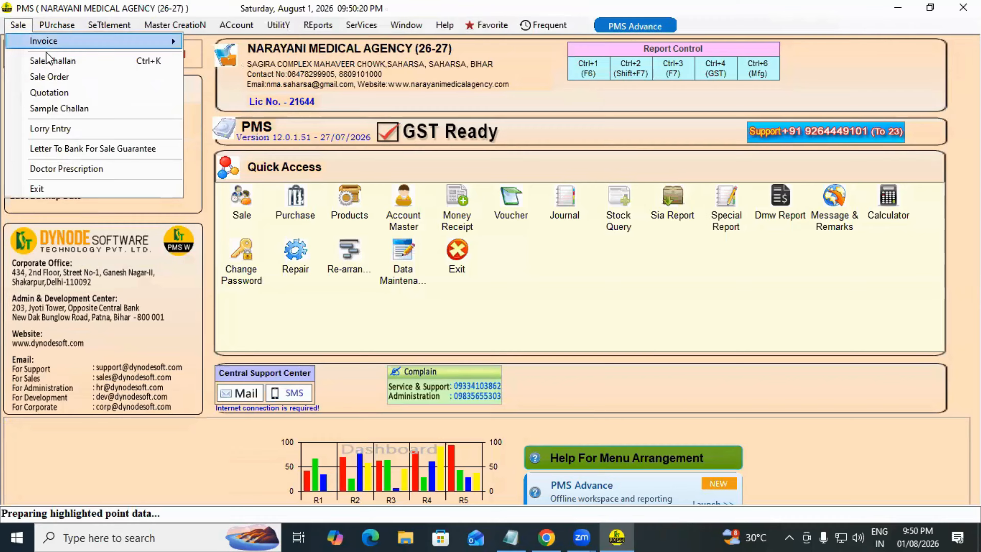
pyautogui.moveTo(54, 46)
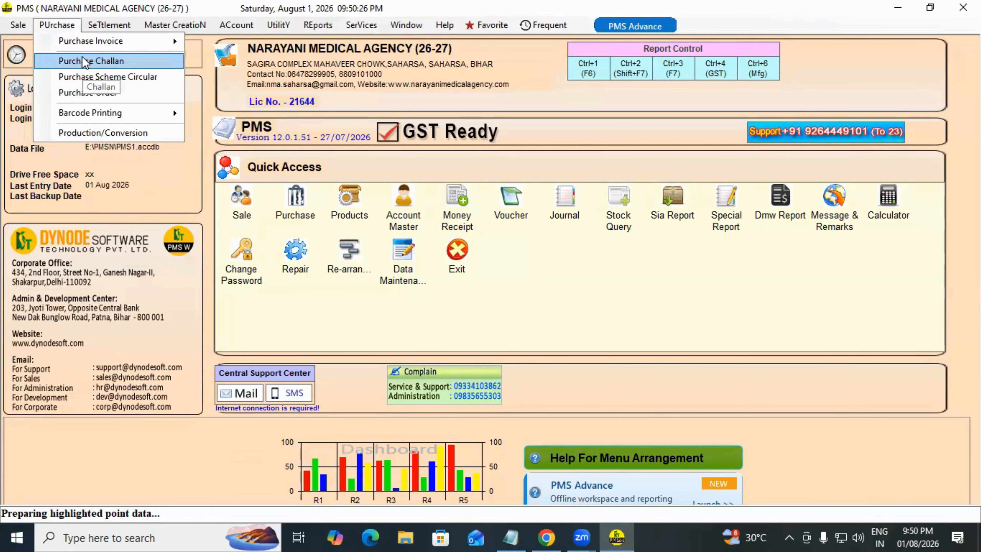
pyautogui.click(82, 60)
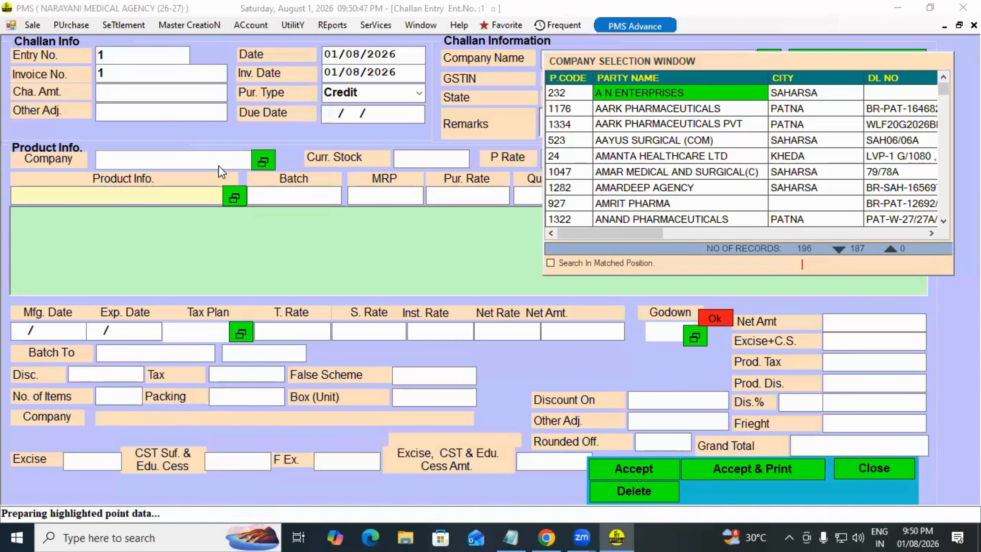
pyautogui.press('Down')
pyautogui.press('Down')
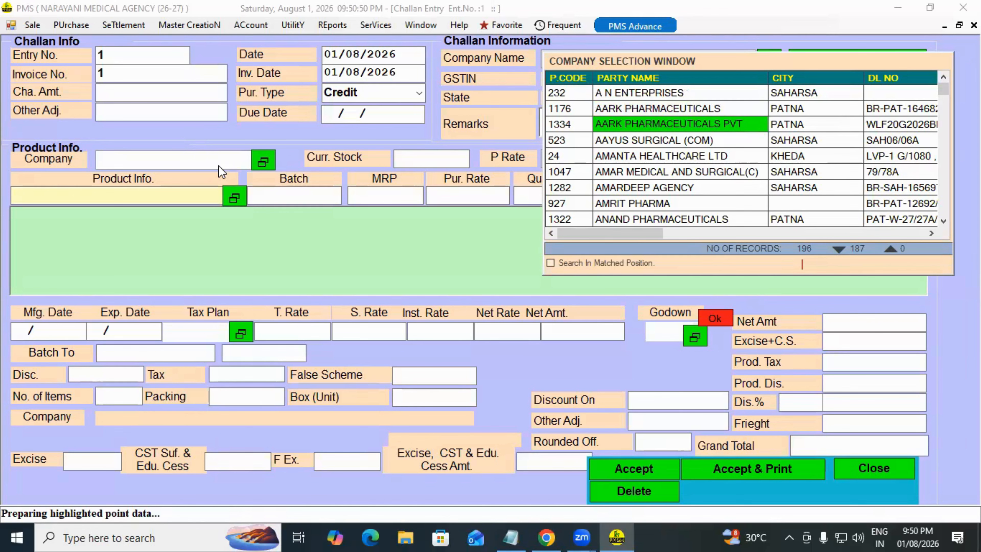
pyautogui.press('Escape')
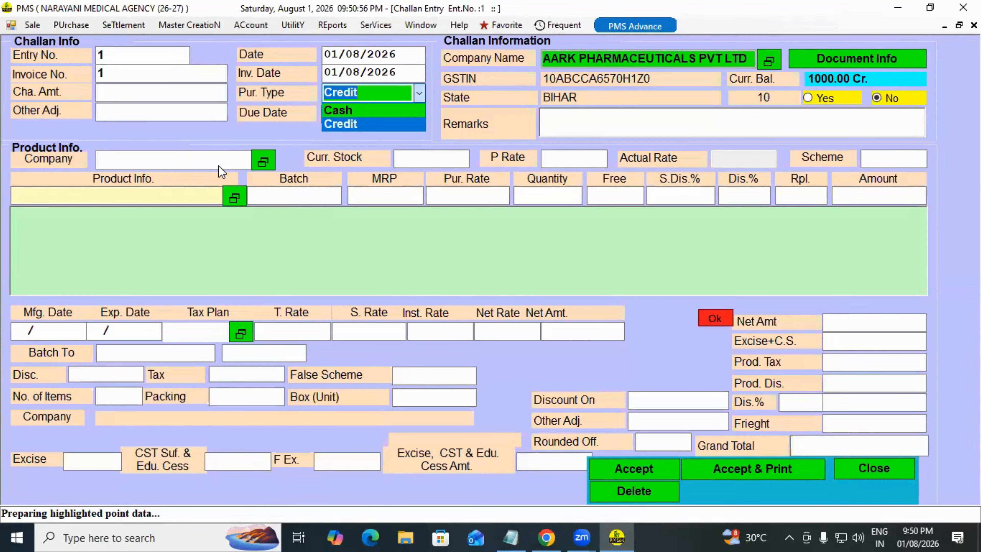
# Step: Accept Credit as the challan's purchase type with a due date of 01/08/2026
pyautogui.press('Return')
pyautogui.press('Return')
pyautogui.press('Return')
pyautogui.press('Return')
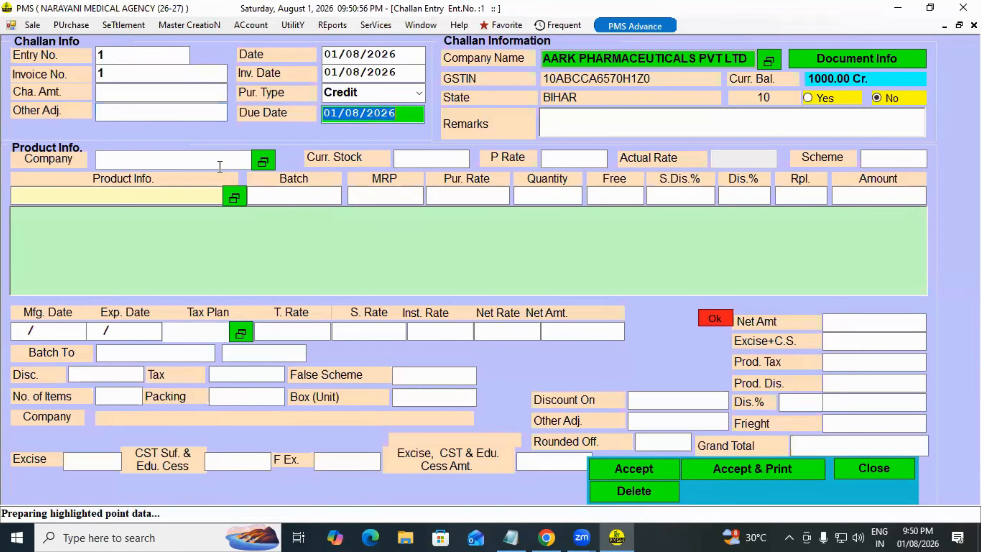
pyautogui.press('Return')
# Step: Choose NEWFLAME-MR as the challan product and enter batch AAAA
pyautogui.press('Return')
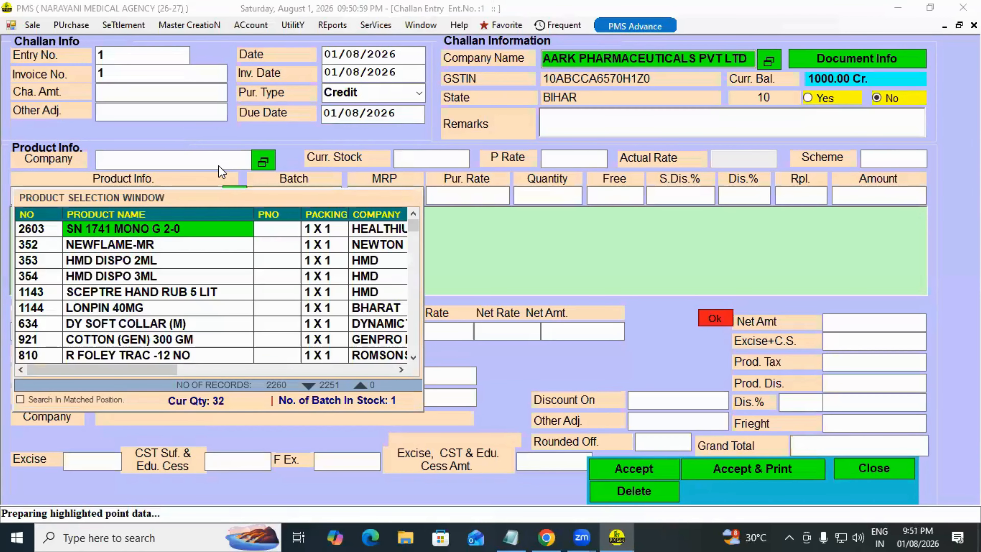
pyautogui.press('Down')
pyautogui.press('Return')
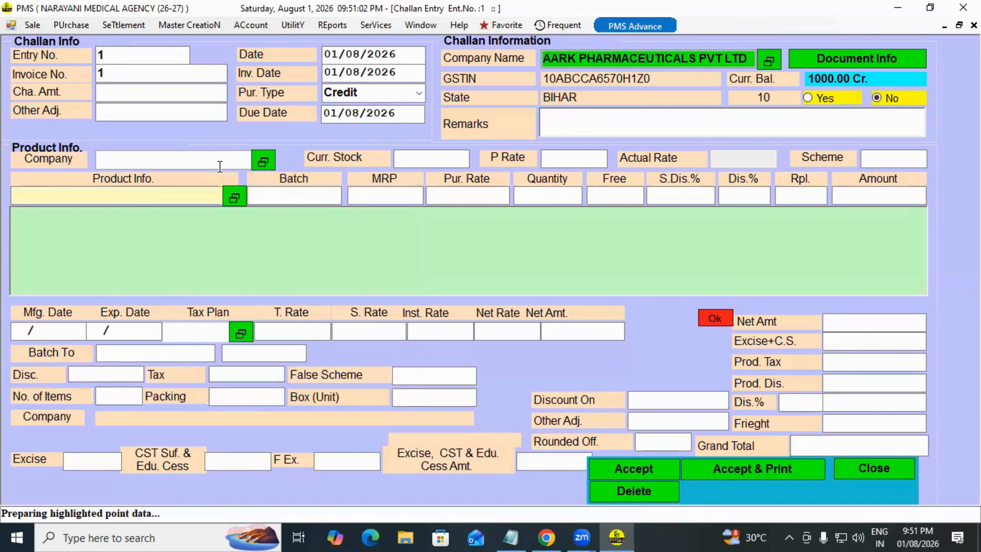
pyautogui.press('Return')
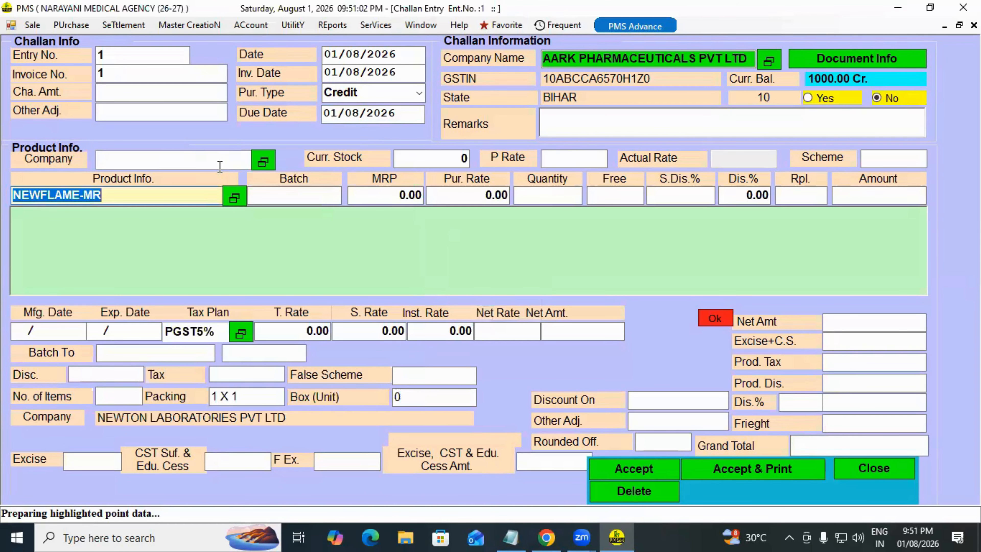
pyautogui.press('Return')
pyautogui.write('AAAA')
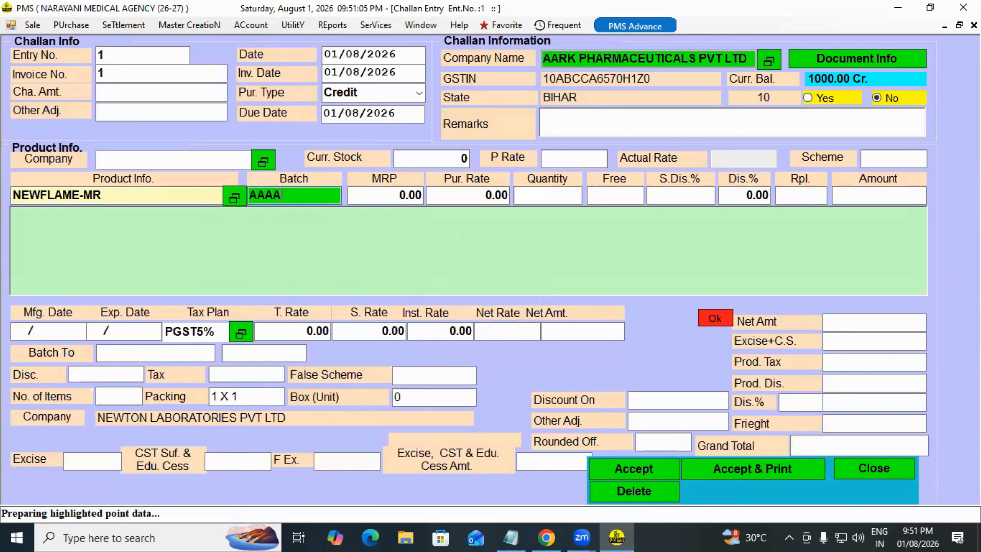
# Step: Set the NEWFLAME-MR line to MRP 123, purchase rate 100 and quantity 10
pyautogui.press('Return')
pyautogui.write('123')
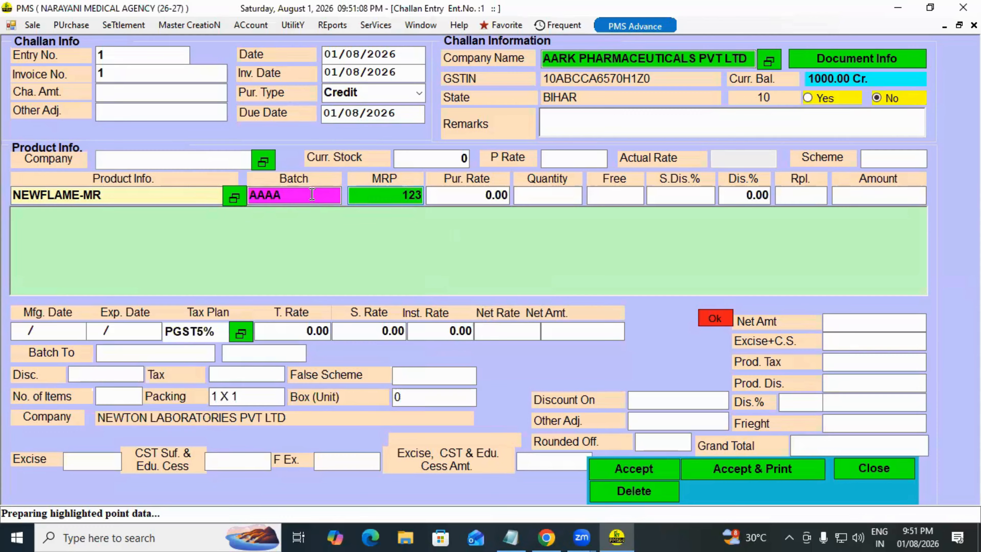
pyautogui.press('Return')
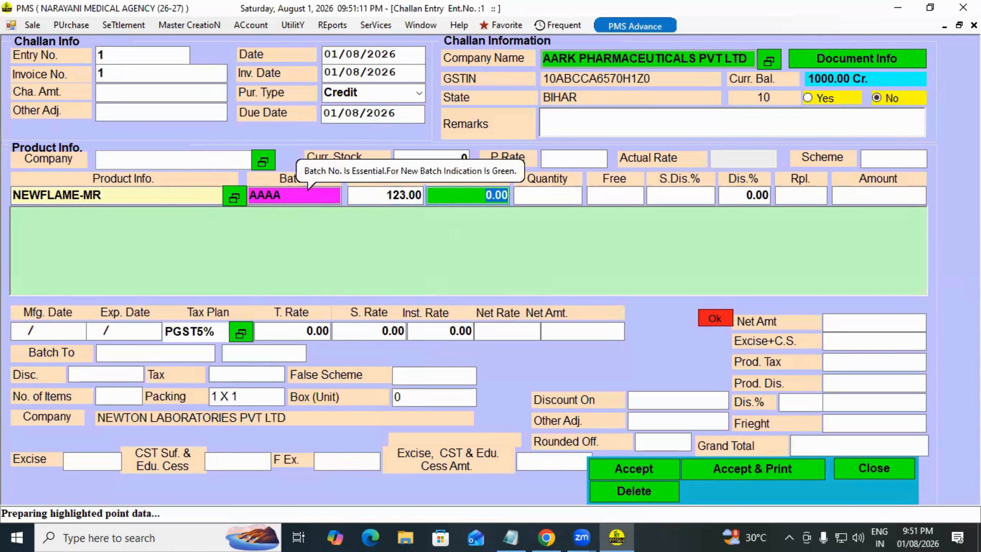
pyautogui.write('100')
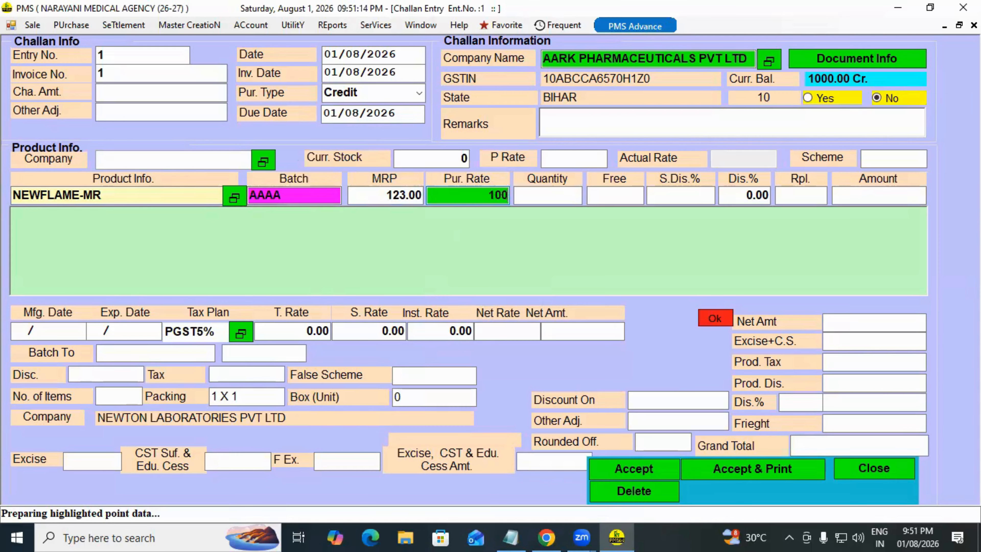
pyautogui.press('Return')
pyautogui.write('10')
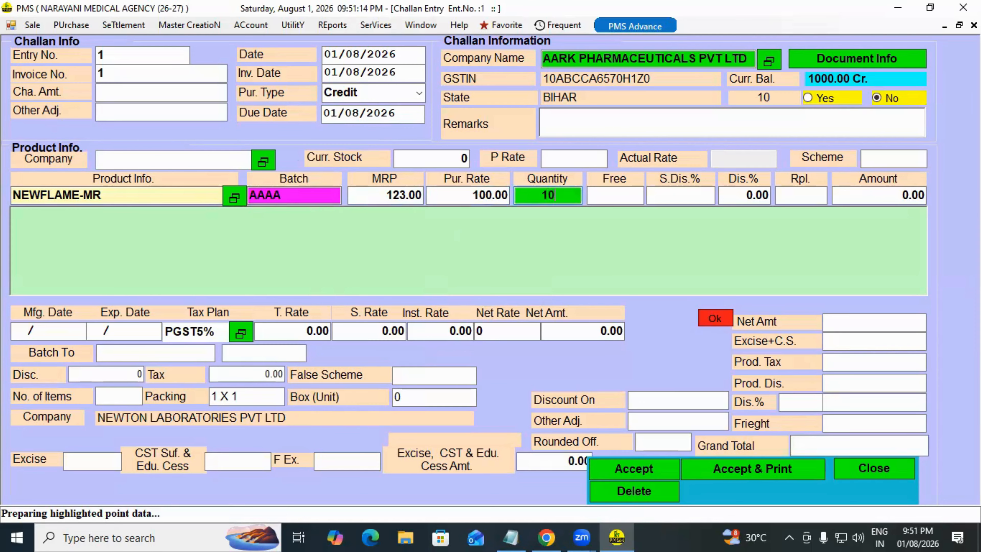
# Step: Accept the 0 discounts and the PGST5% tax plan, and add the NEWFLAME-MR line to the challan
pyautogui.press('Return')
pyautogui.press('Return')
pyautogui.press('Return')
pyautogui.press('Return')
pyautogui.press('Return')
pyautogui.press('Return')
pyautogui.press('Return')
pyautogui.press('Return')
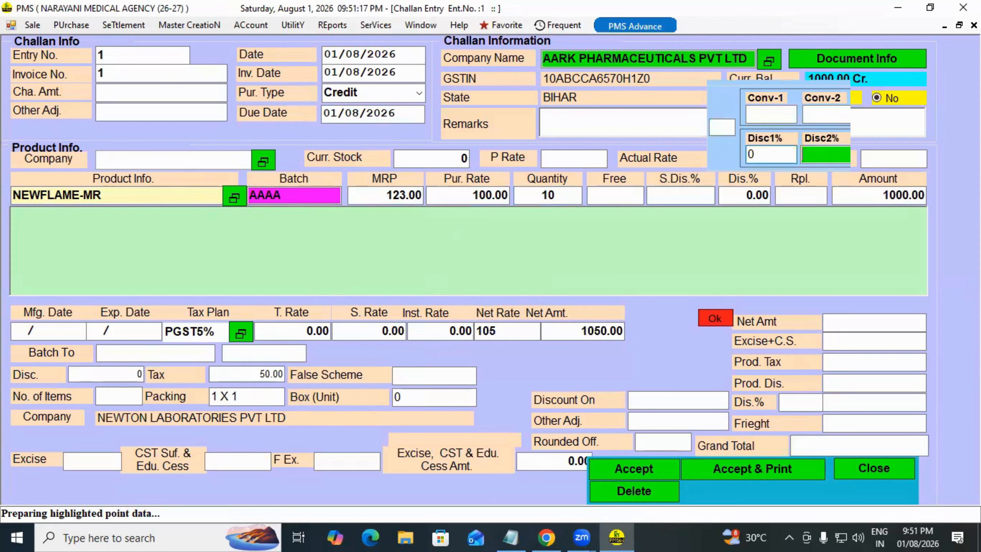
pyautogui.press('Return')
pyautogui.press('Return')
pyautogui.press('Return')
pyautogui.press('Return')
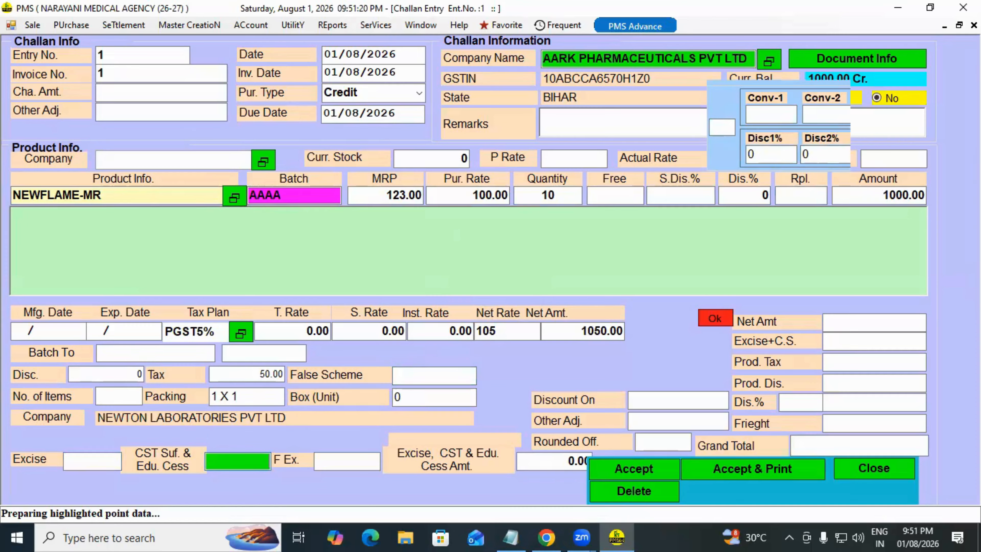
pyautogui.press('Return')
pyautogui.press('Return')
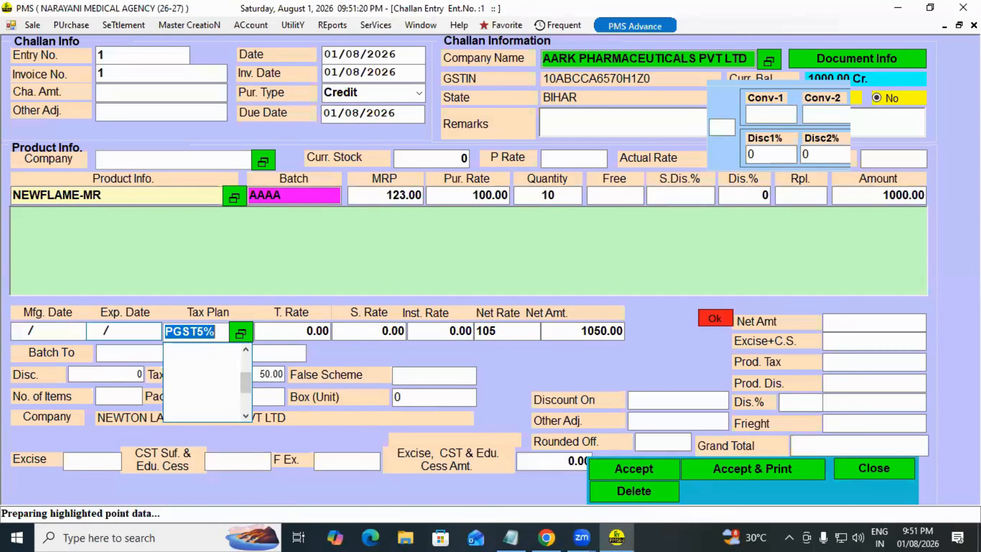
pyautogui.press('Return')
pyautogui.press('Return')
pyautogui.press('Return')
pyautogui.press('Return')
pyautogui.press('Return')
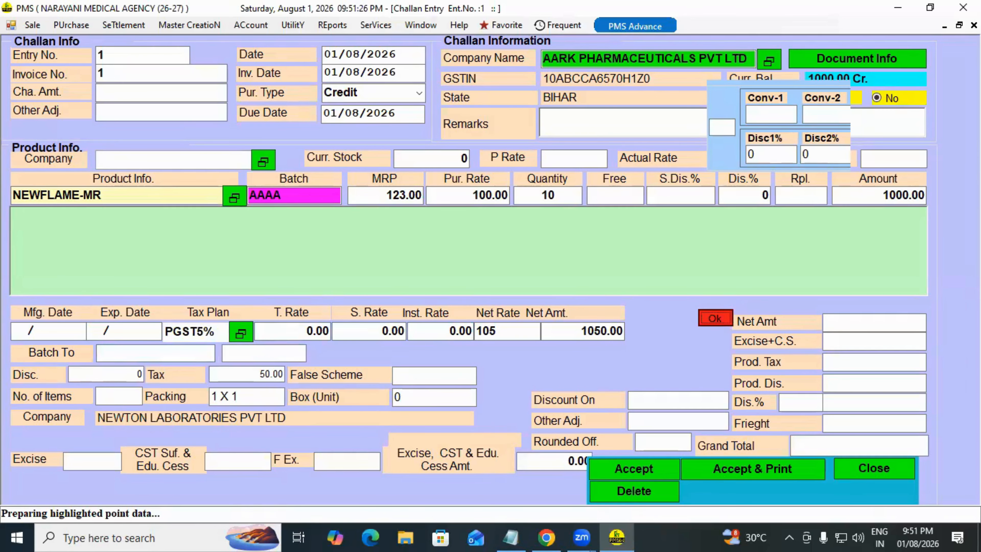
pyautogui.press('Return')
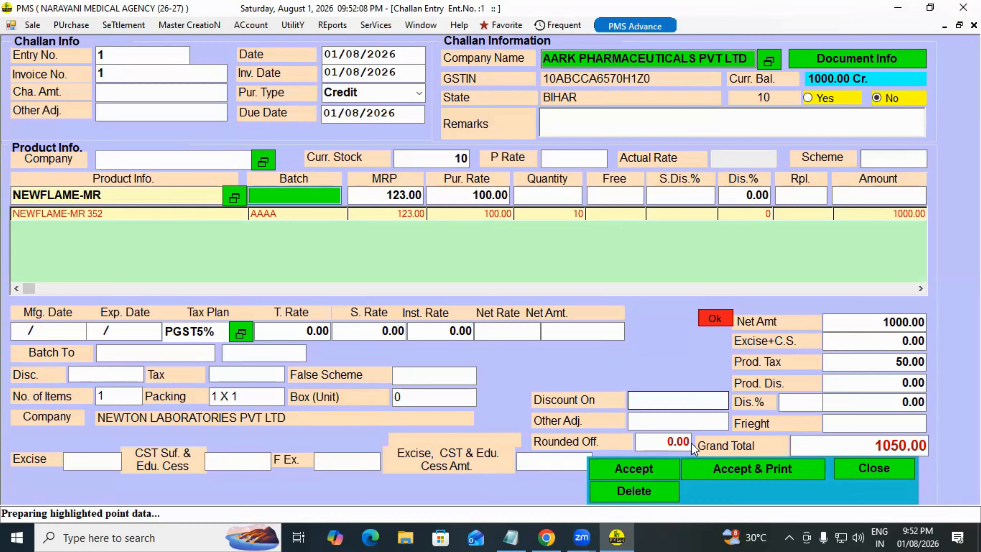
# Step: Save the purchase challan and close the challan entry window
pyautogui.click(633, 468)
pyautogui.click(469, 324)
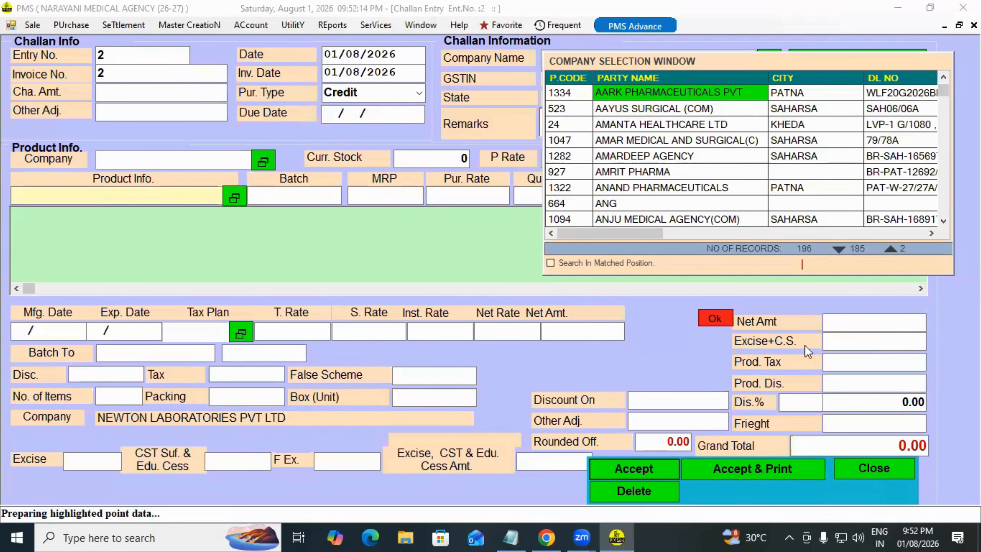
pyautogui.press('Escape')
pyautogui.press('Escape')
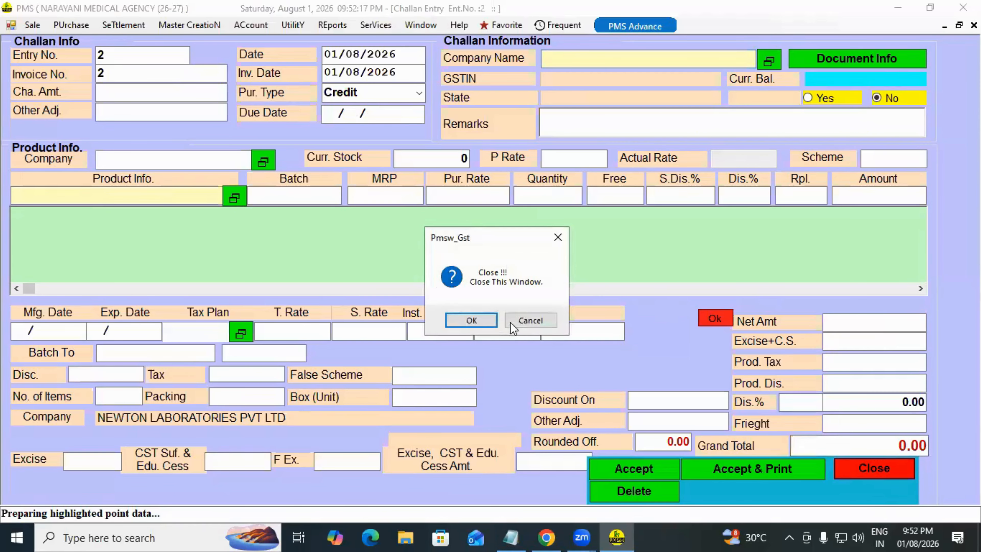
pyautogui.click(469, 320)
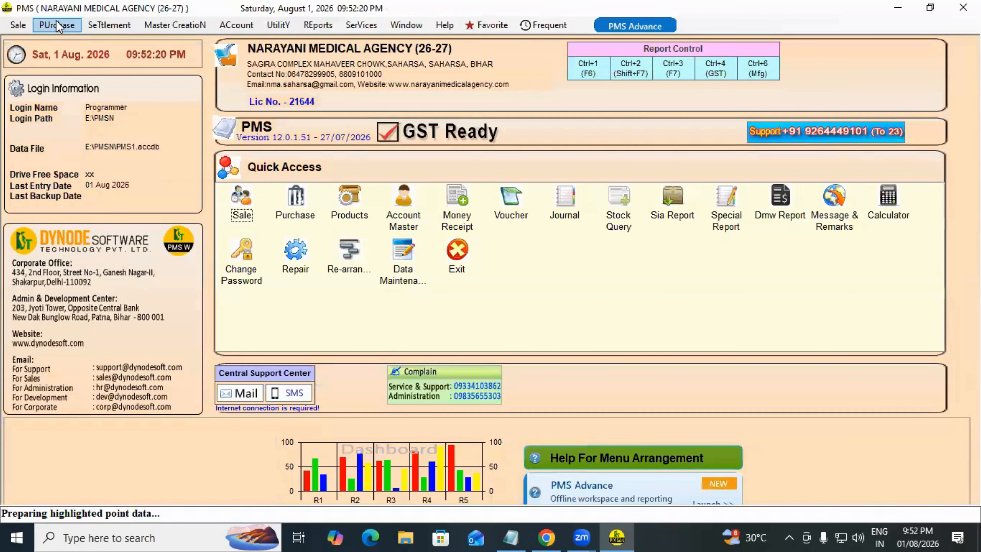
# Step: View the parties available for converting a purchase challan to a purchase invoice, and close the list without converting
pyautogui.click(56, 22)
pyautogui.moveTo(173, 38)
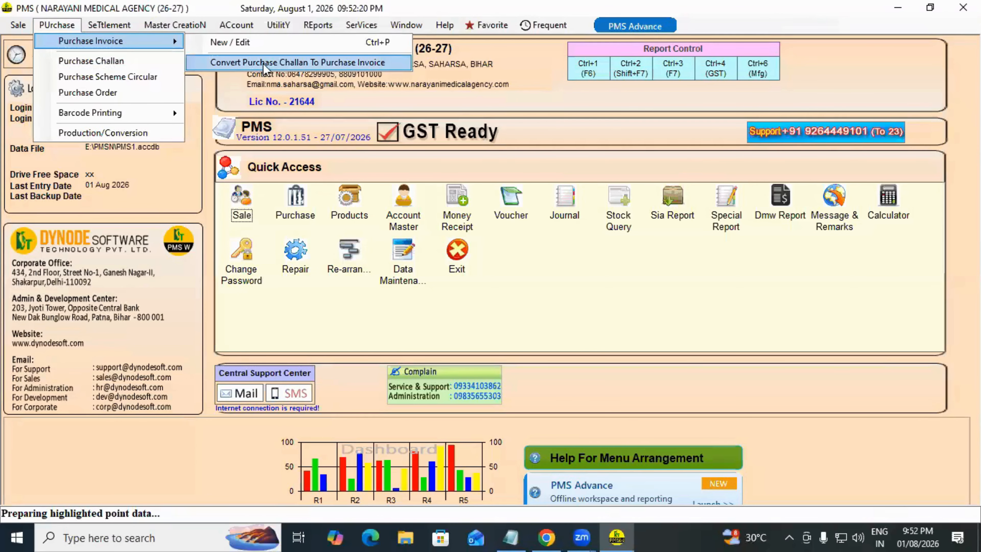
pyautogui.click(253, 63)
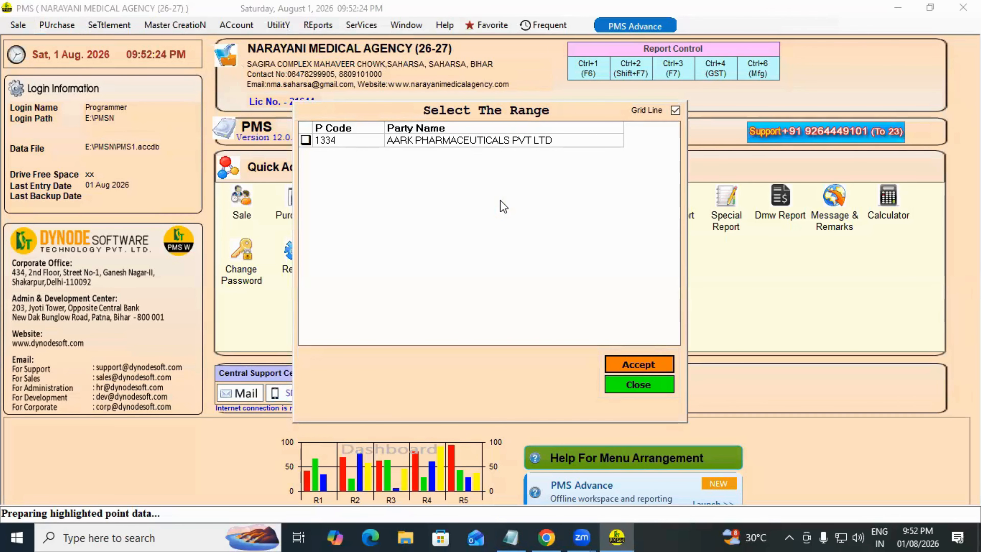
pyautogui.click(638, 384)
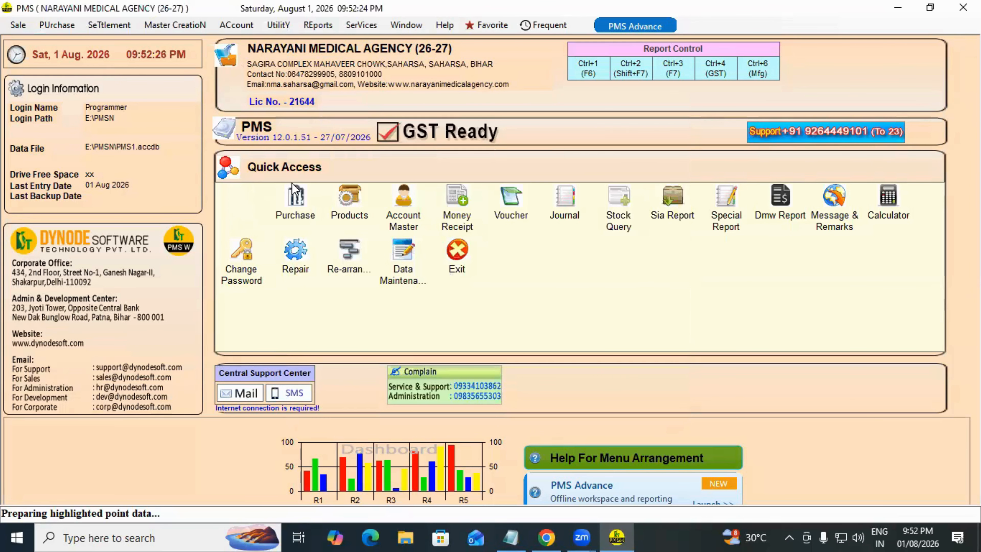
# Step: Start converting a purchase challan to a purchase invoice for AARK PHARMACEUTICALS PVT LTD, with the date range 01/08/2026 to 01/08/2026
pyautogui.click(57, 25)
pyautogui.moveTo(81, 44)
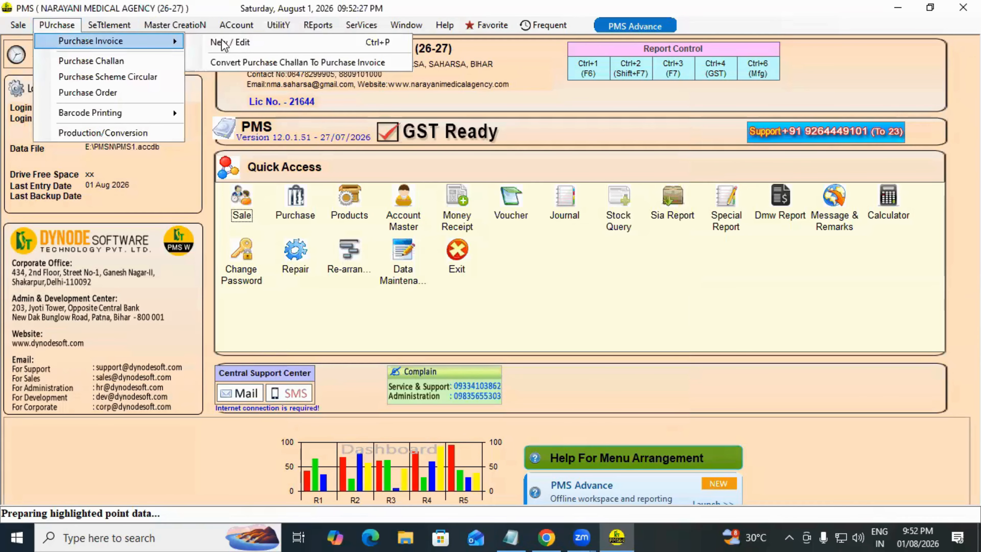
pyautogui.click(289, 62)
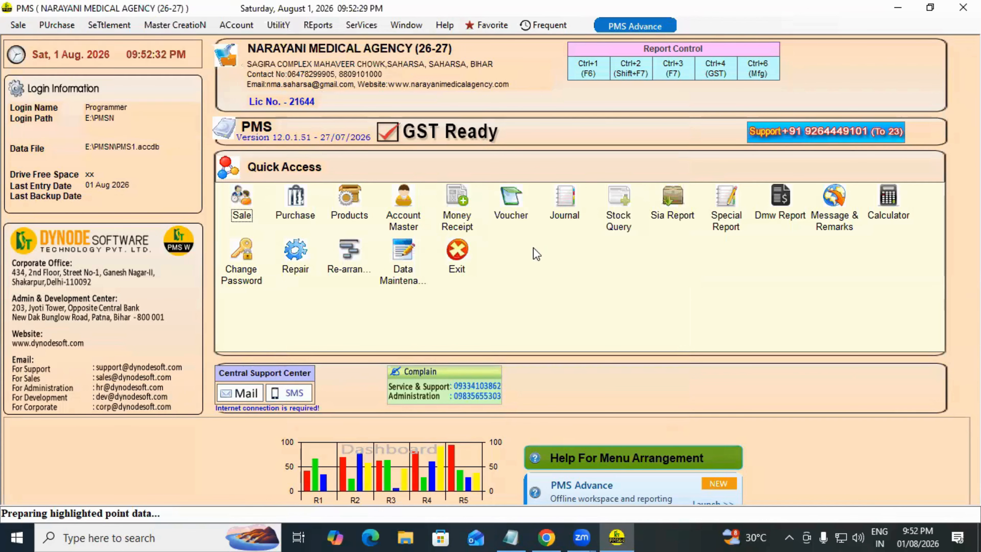
pyautogui.press('space')
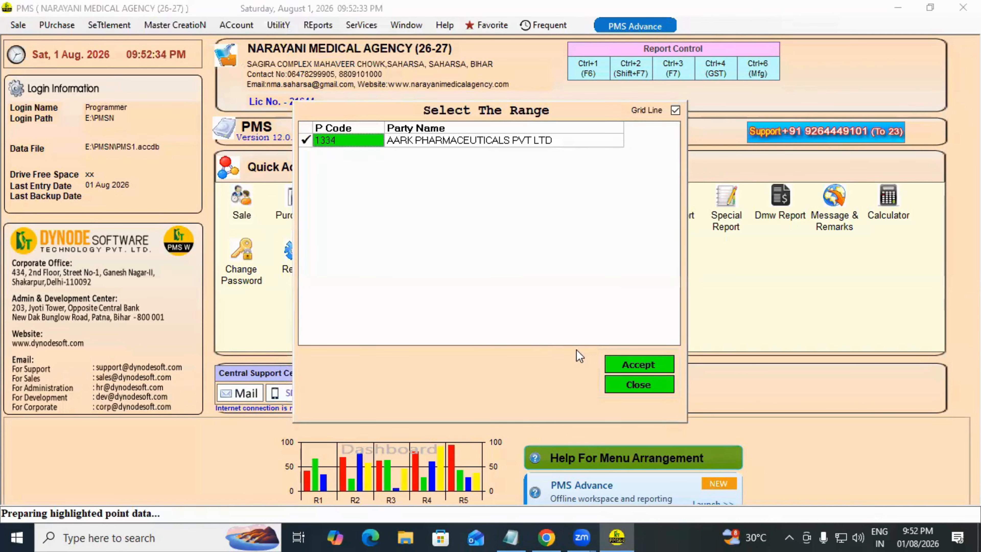
pyautogui.click(634, 360)
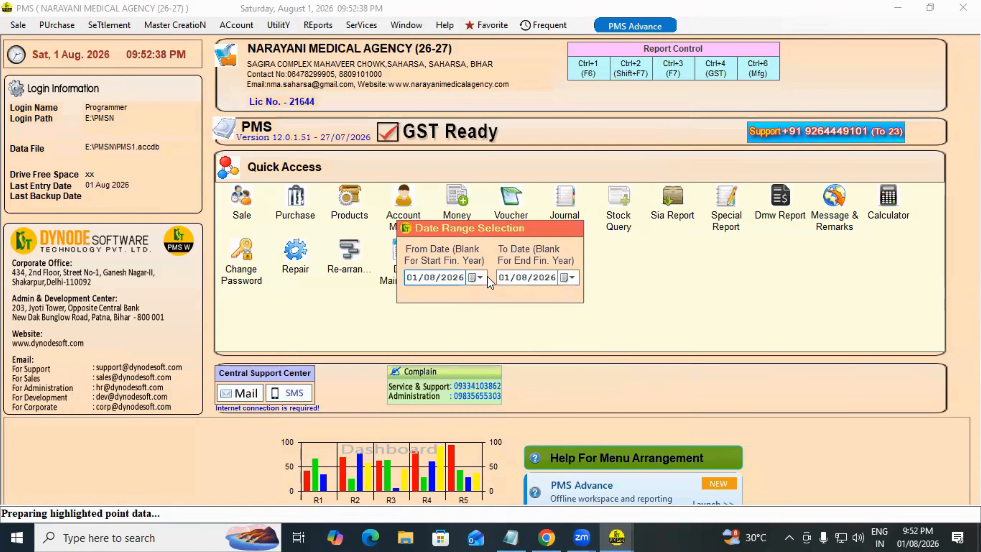
pyautogui.press('Return')
pyautogui.press('Return')
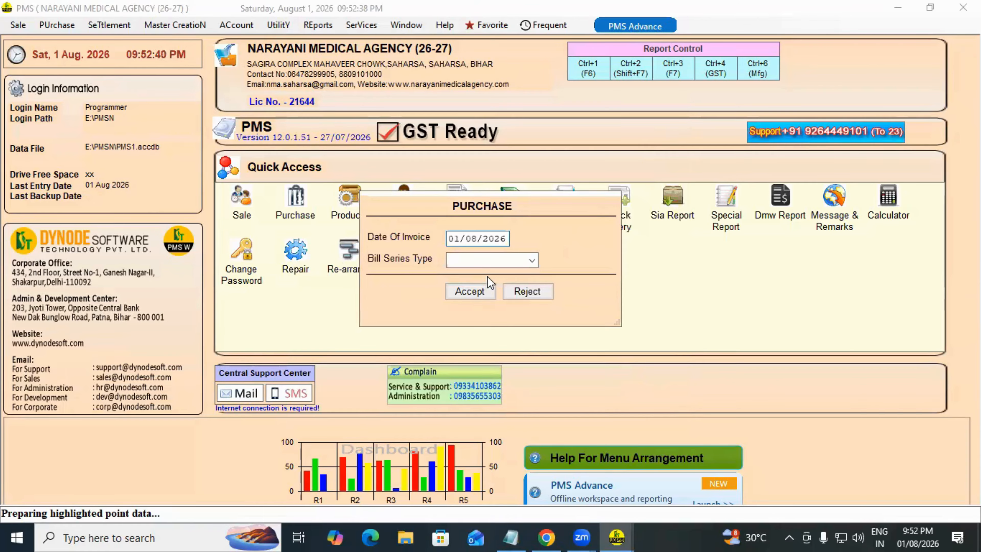
# Step: Accept the invoice date 01/08/2026 with a blank bill series, and convert challan 1 into a purchase invoice
pyautogui.click(533, 262)
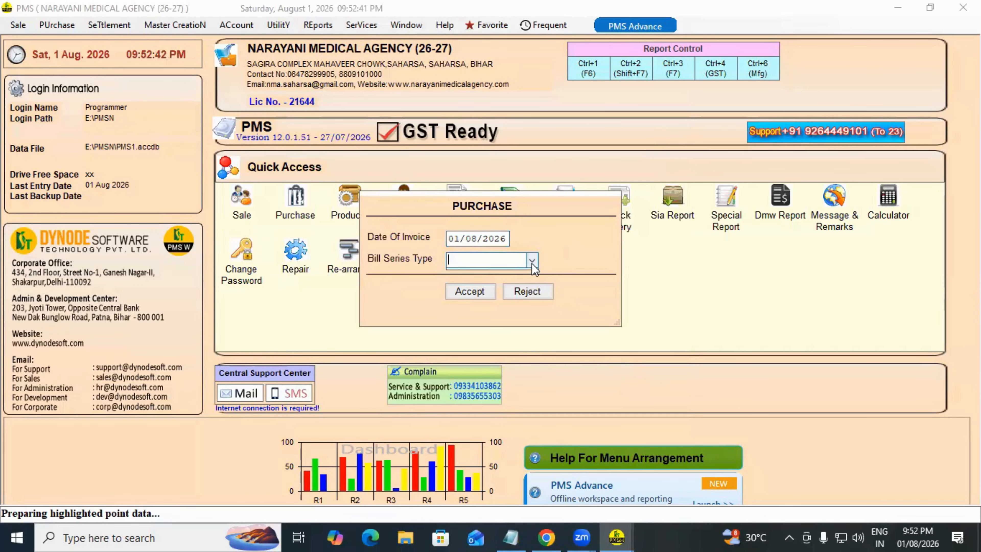
pyautogui.click(466, 294)
pyautogui.click(316, 142)
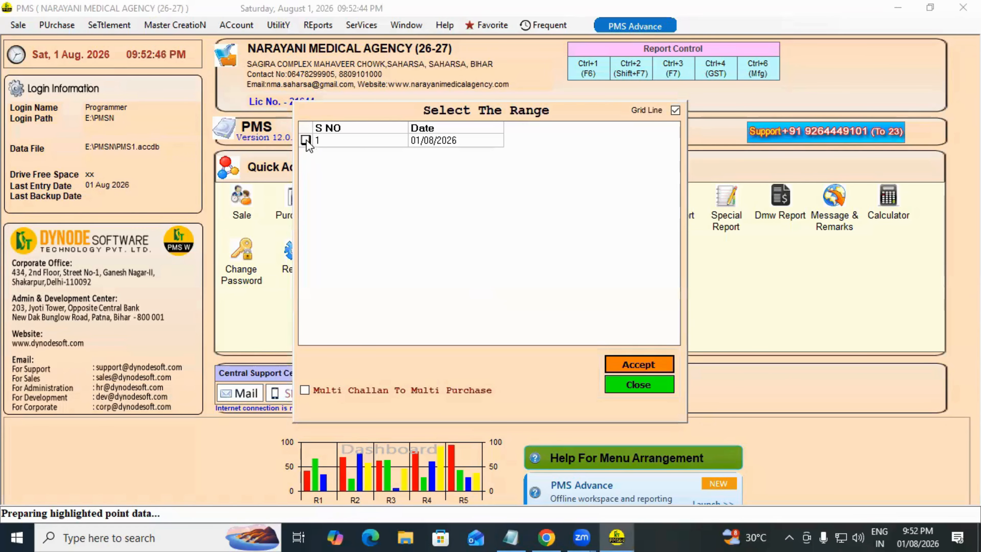
pyautogui.click(629, 370)
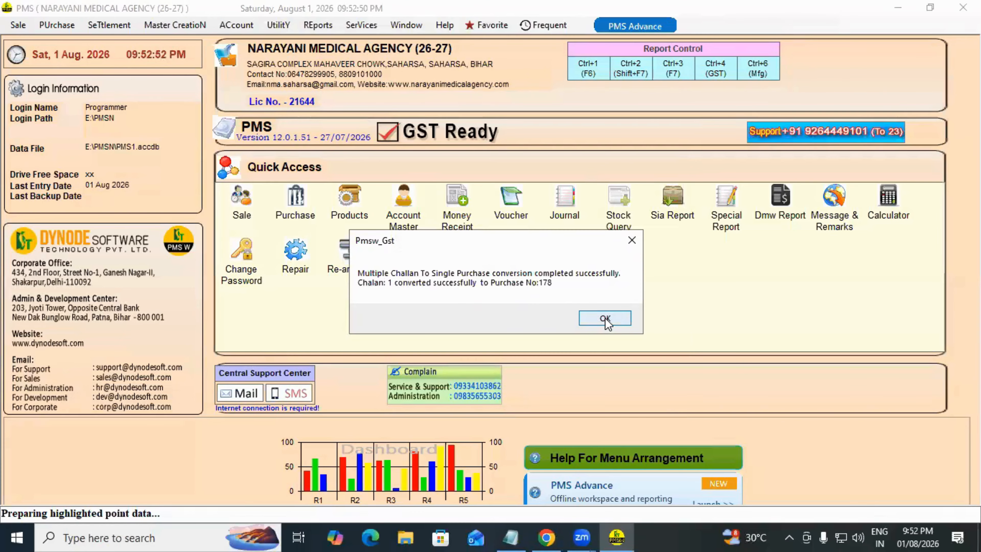
pyautogui.click(605, 319)
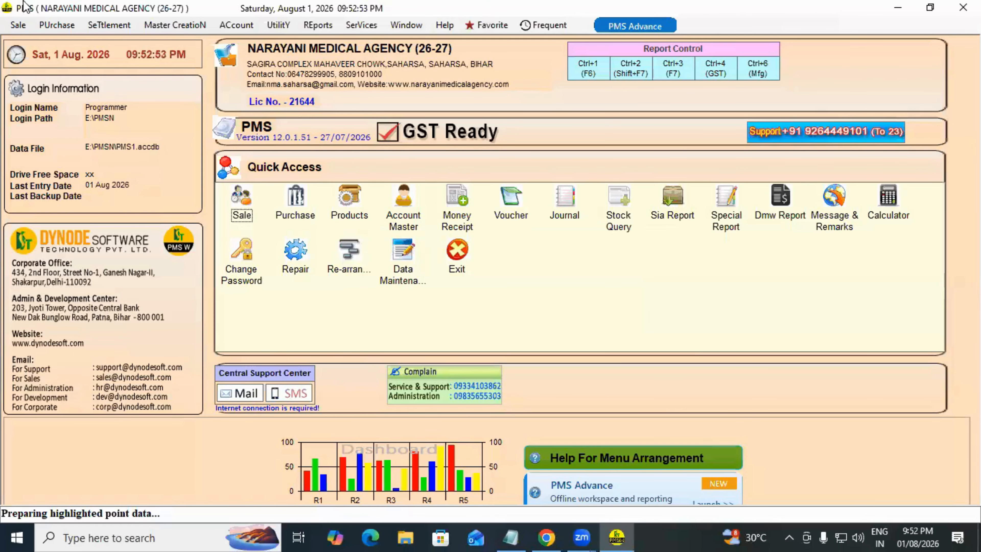
# Step: Open purchase challan entry 1 for review
pyautogui.click(58, 25)
pyautogui.click(170, 62)
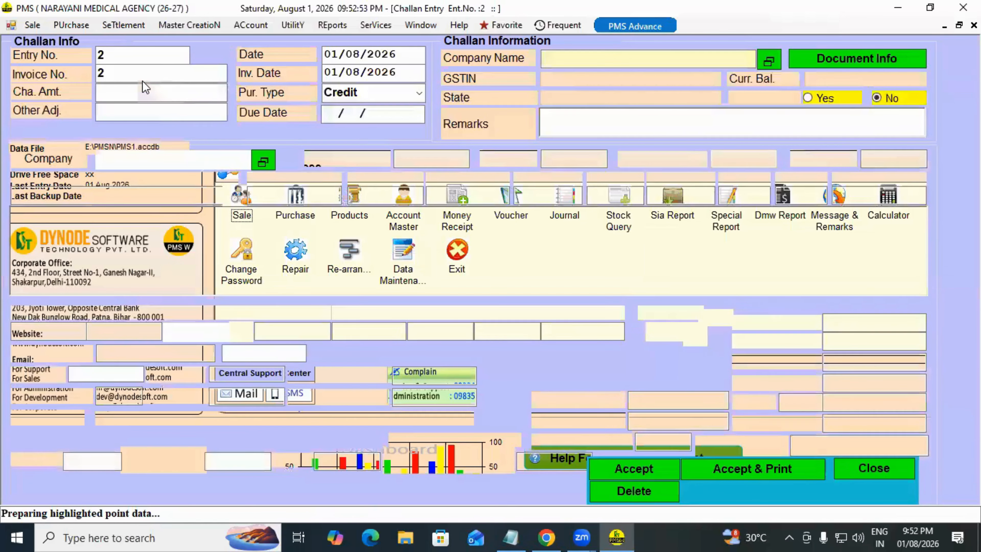
pyautogui.click(133, 57)
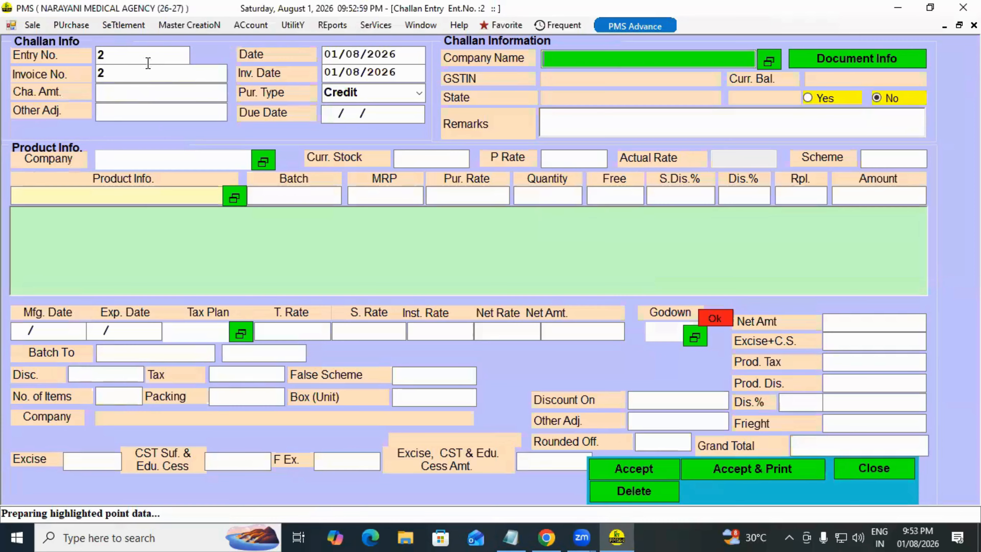
pyautogui.press('BackSpace')
pyautogui.write('1')
pyautogui.press('Return')
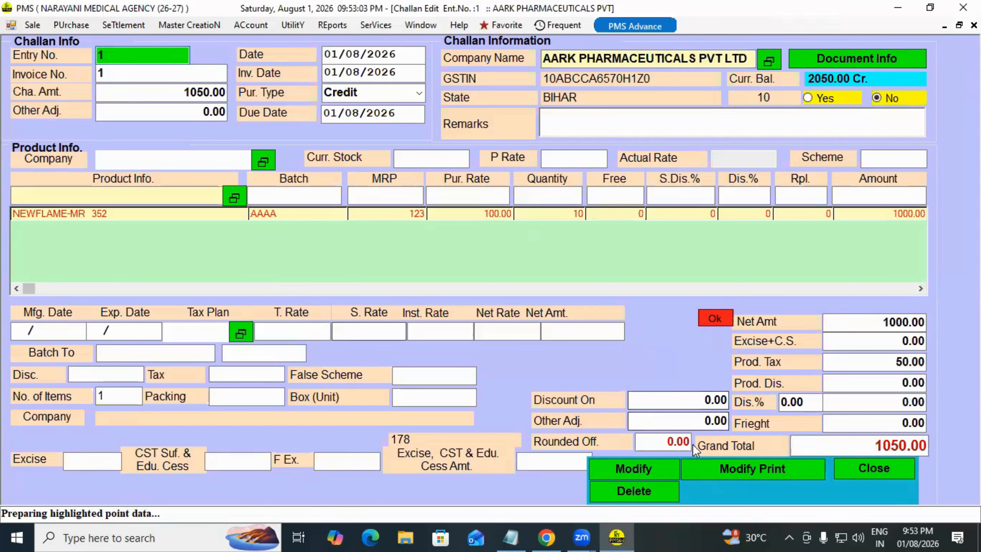
# Step: Try to modify the converted purchase challan, and close the challan window
pyautogui.click(635, 469)
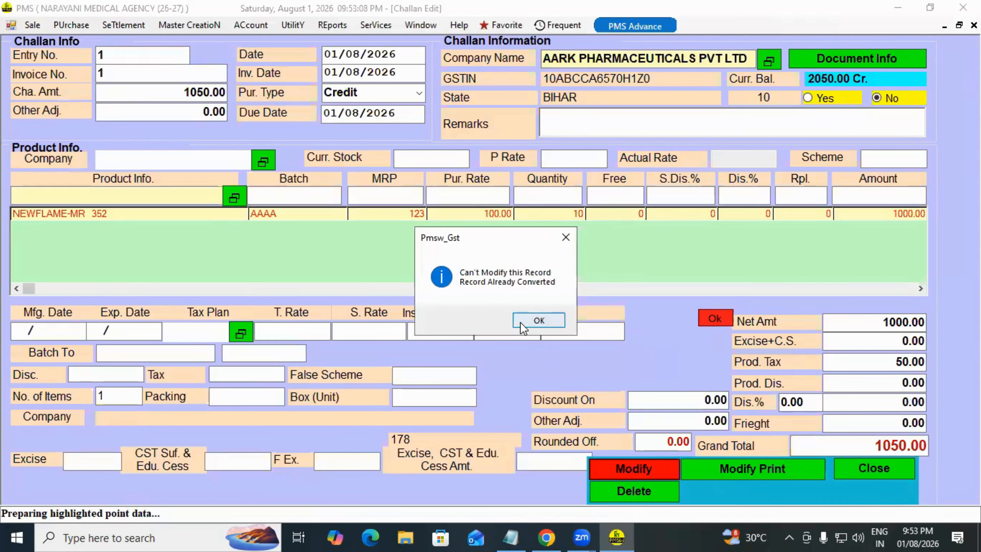
pyautogui.click(520, 322)
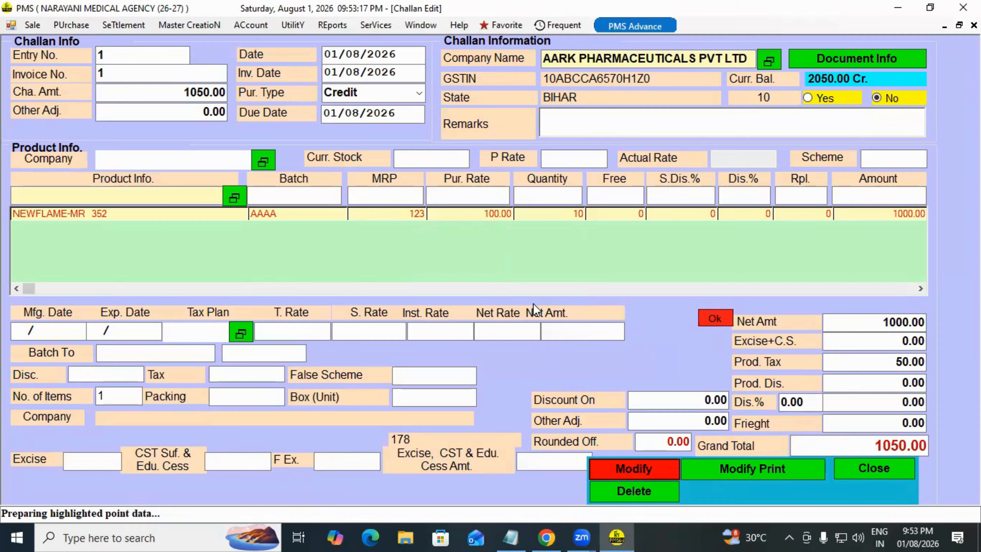
pyautogui.click(594, 331)
pyautogui.click(639, 472)
pyautogui.click(865, 470)
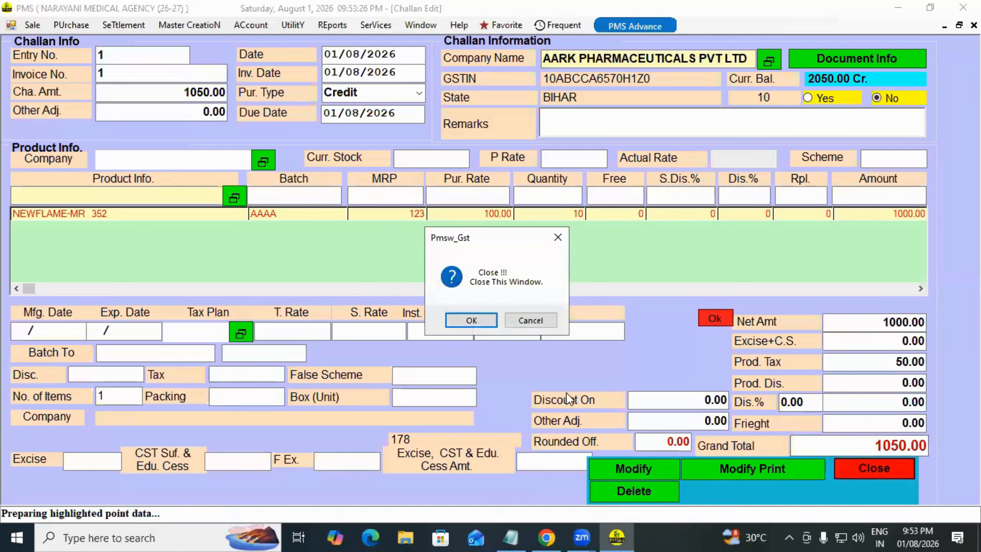
pyautogui.click(472, 321)
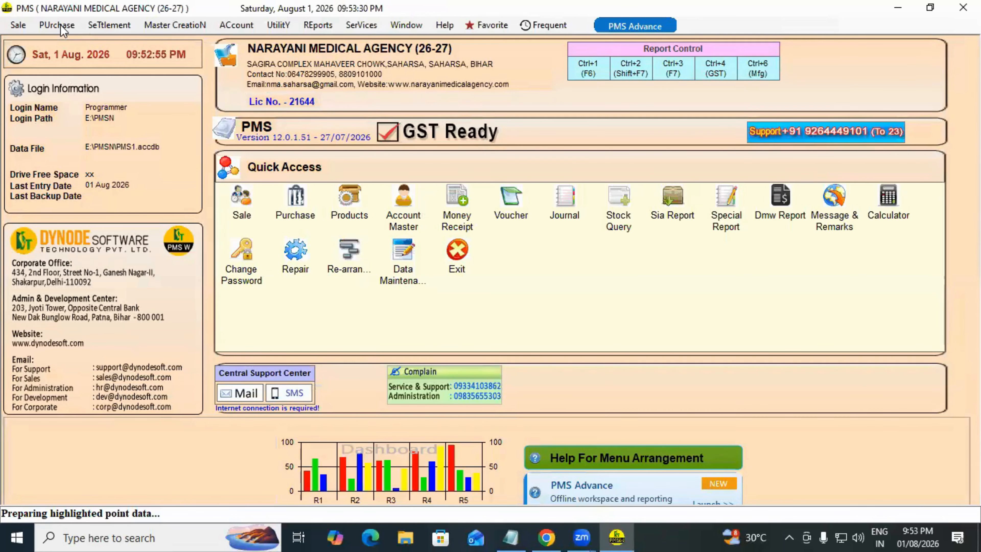
# Step: View the purchase invoice created from the AARK PHARMACEUTICALS challan, and close the invoice window
pyautogui.click(56, 25)
pyautogui.moveTo(116, 41)
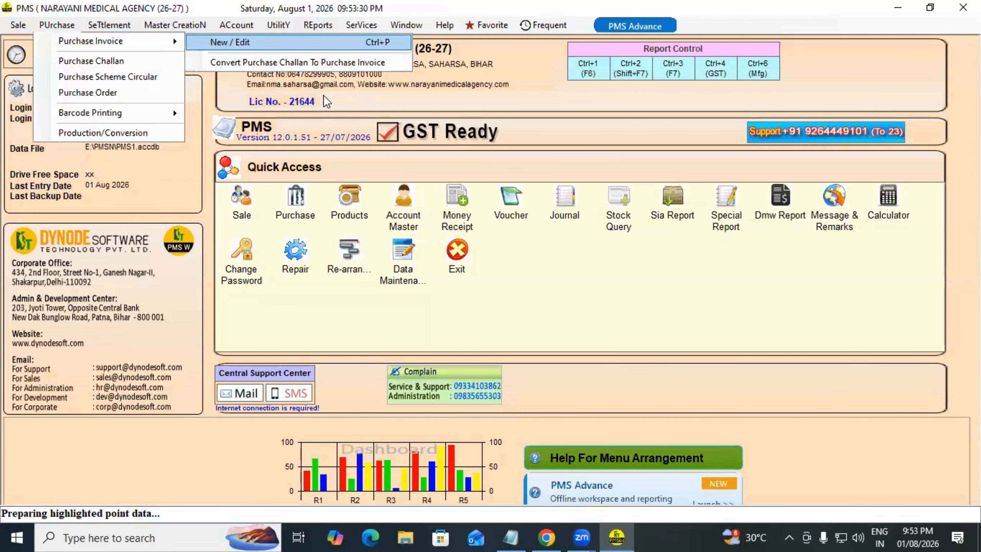
pyautogui.press('Return')
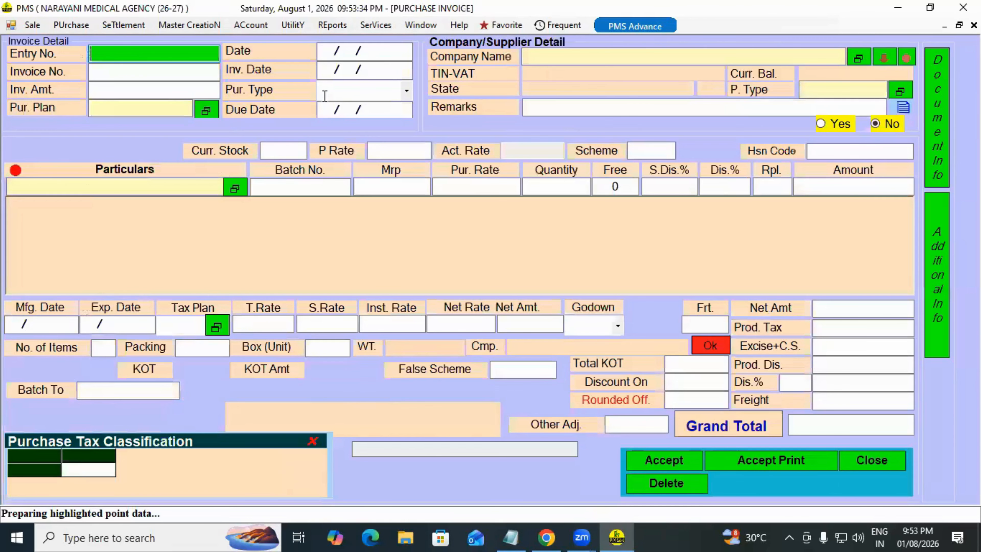
pyautogui.press('pageup')
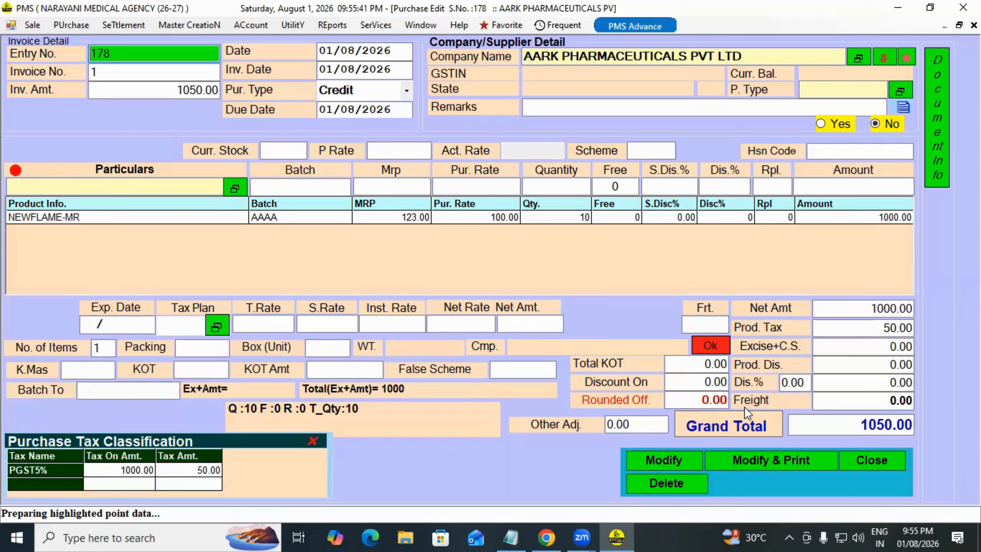
pyautogui.click(861, 459)
pyautogui.press('Return')
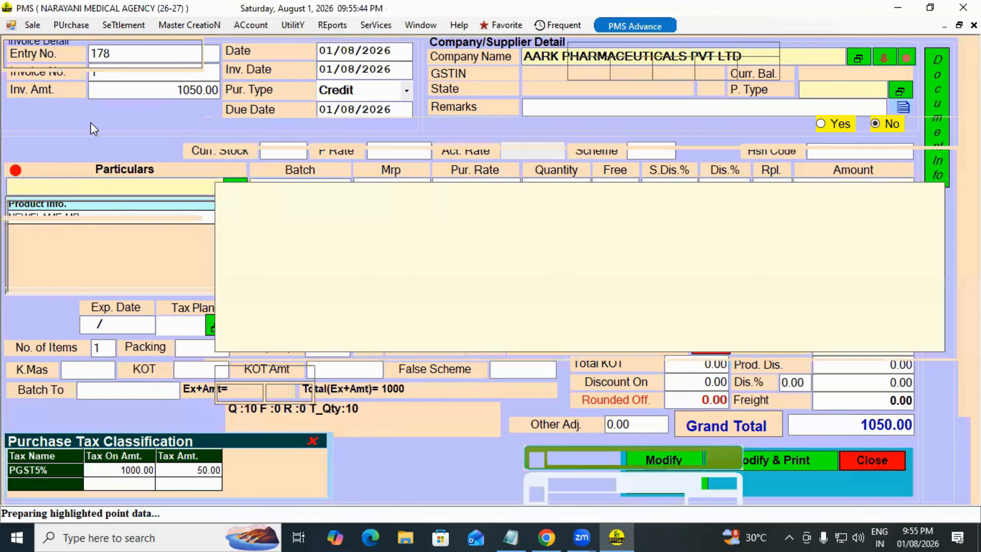
# Step: View the blank purchase scheme circular entry form, and close it without entering a scheme
pyautogui.click(57, 25)
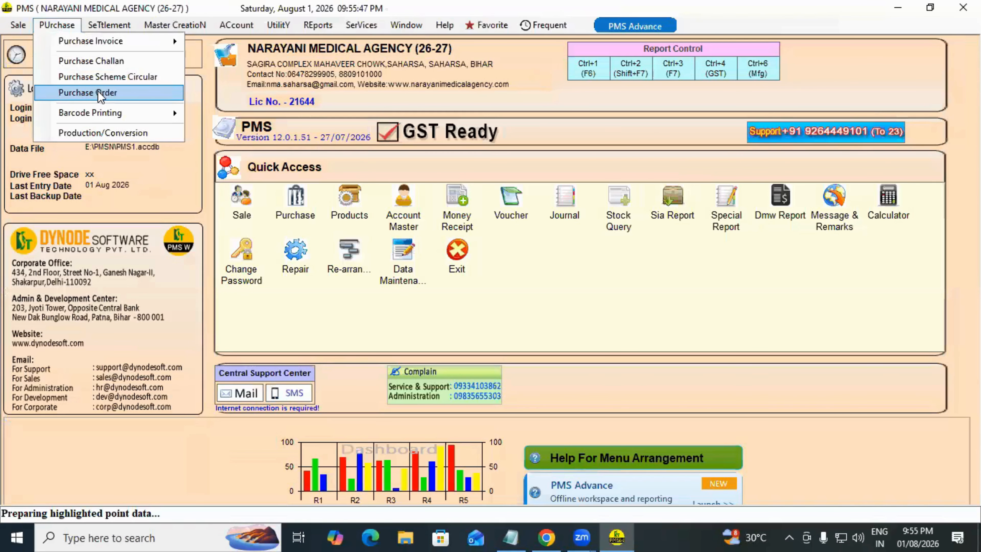
pyautogui.click(109, 77)
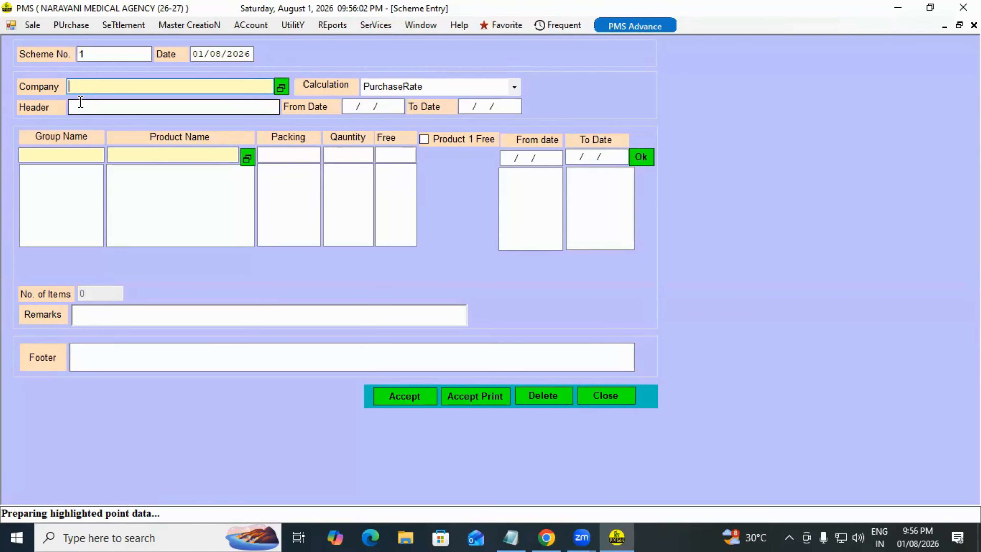
pyautogui.click(588, 392)
pyautogui.click(465, 320)
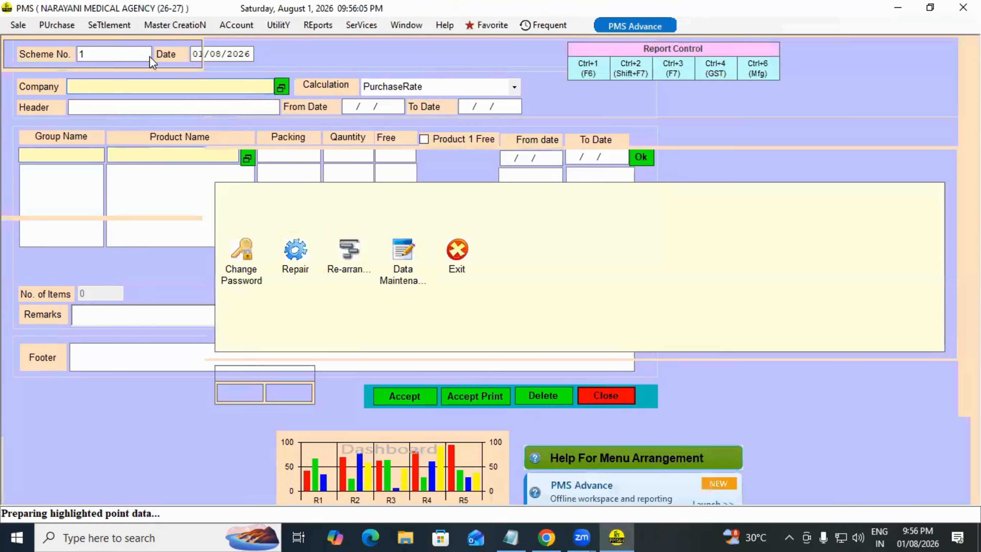
# Step: Generate purchase order 1 automatically using the Daily Order criterion, and examine the help for the sales-trend criterion
pyautogui.click(58, 25)
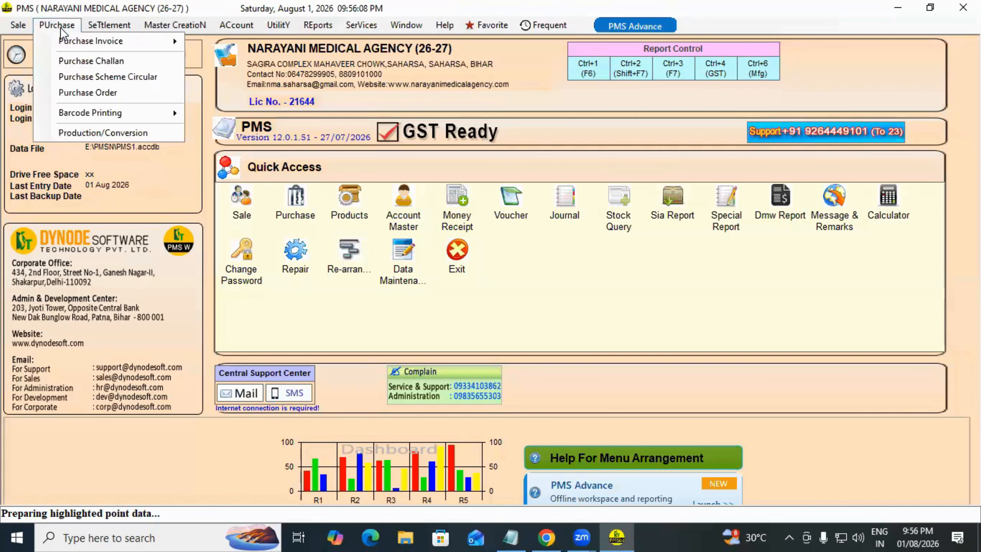
pyautogui.click(112, 93)
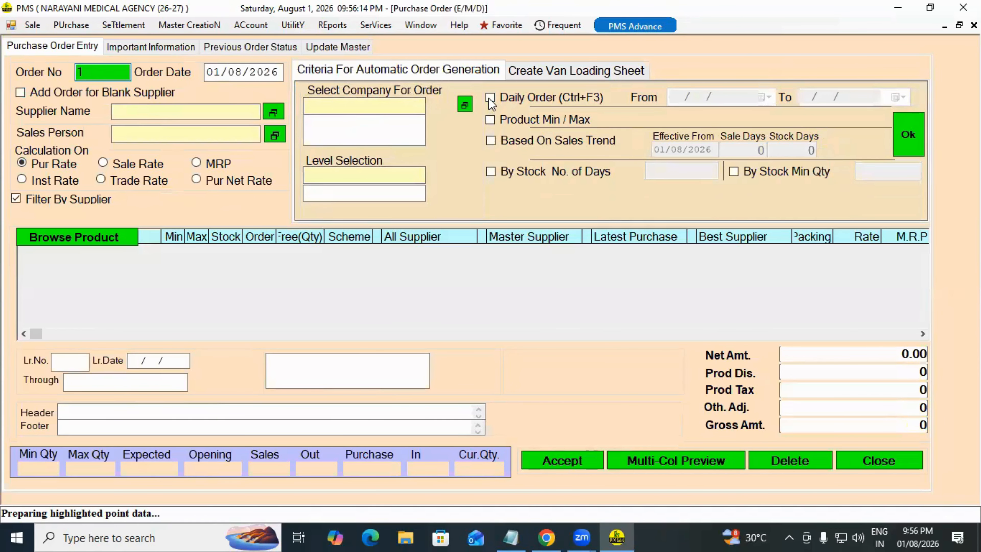
pyautogui.hotkey('ctrl', 'F3')
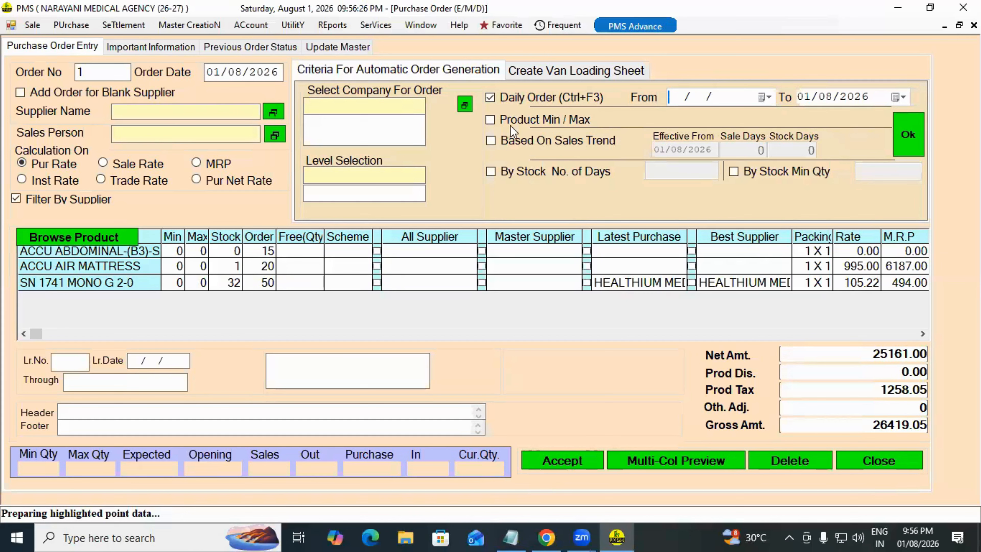
pyautogui.moveTo(610, 150)
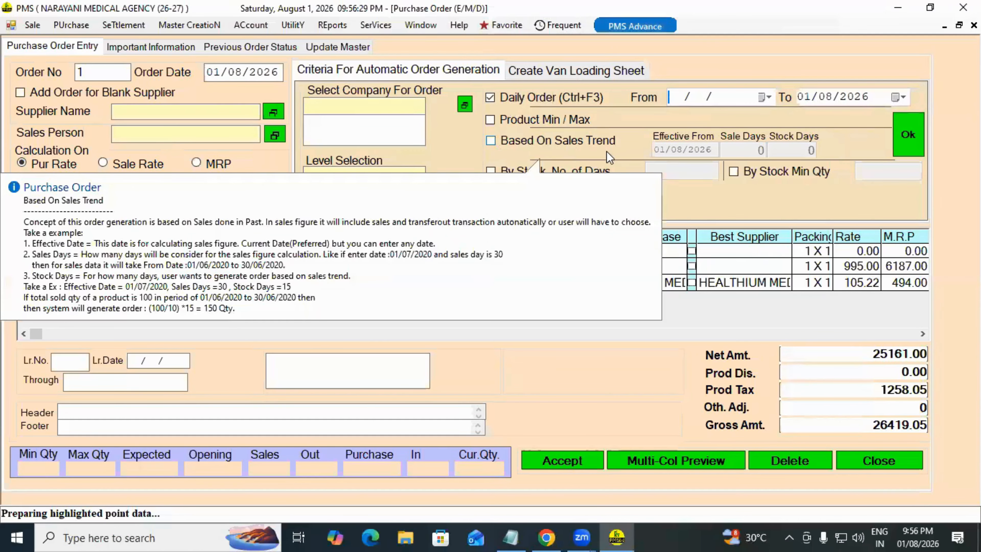
pyautogui.moveTo(601, 179)
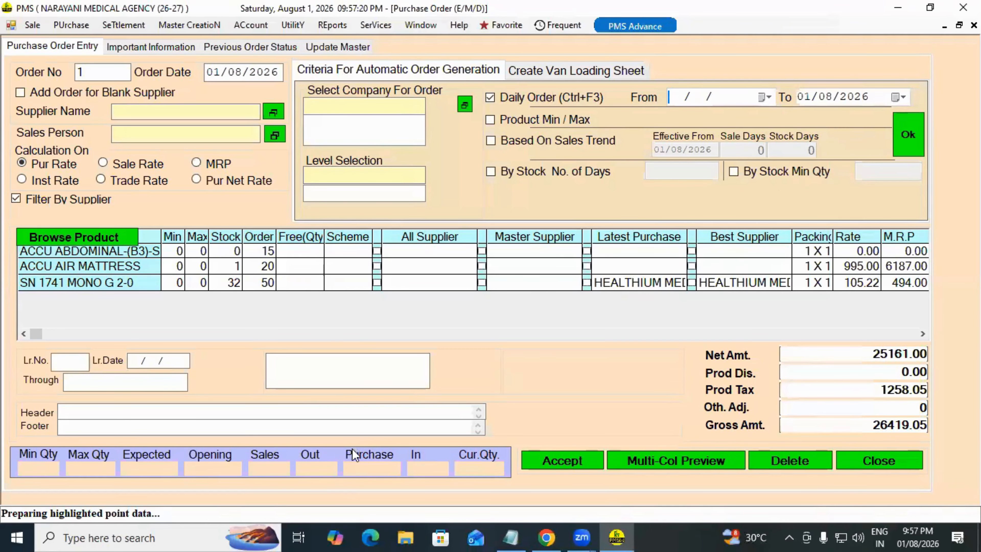
# Step: Look through the purchase order's Important Information, Previous Order Status and Update Master pages, and close the order without saving
pyautogui.click(168, 45)
pyautogui.click(257, 48)
pyautogui.click(327, 49)
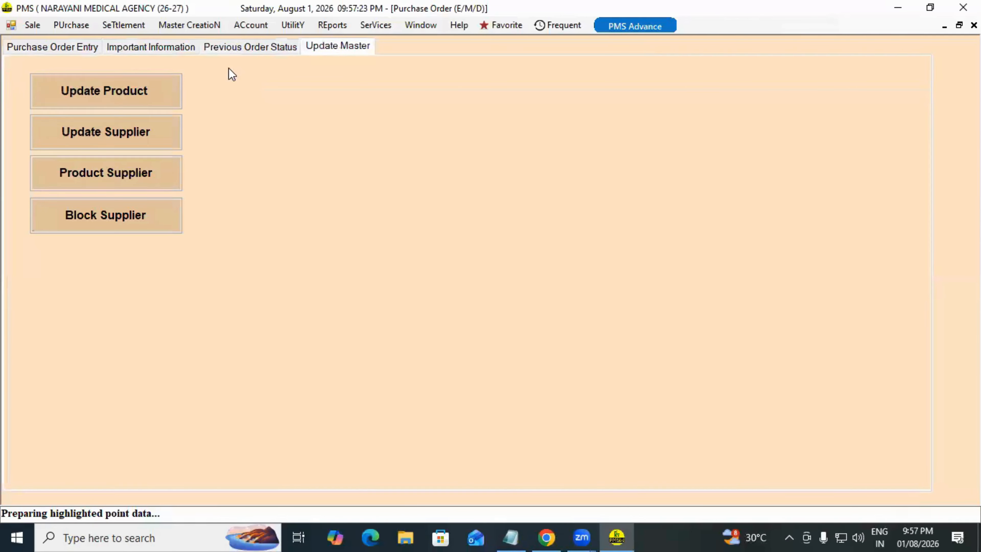
pyautogui.click(65, 47)
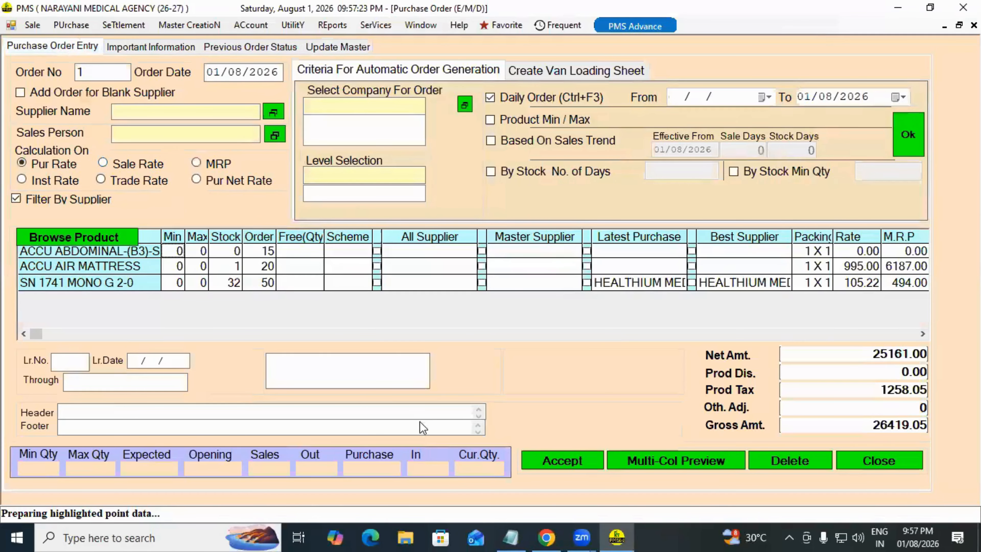
pyautogui.click(860, 466)
pyautogui.click(471, 320)
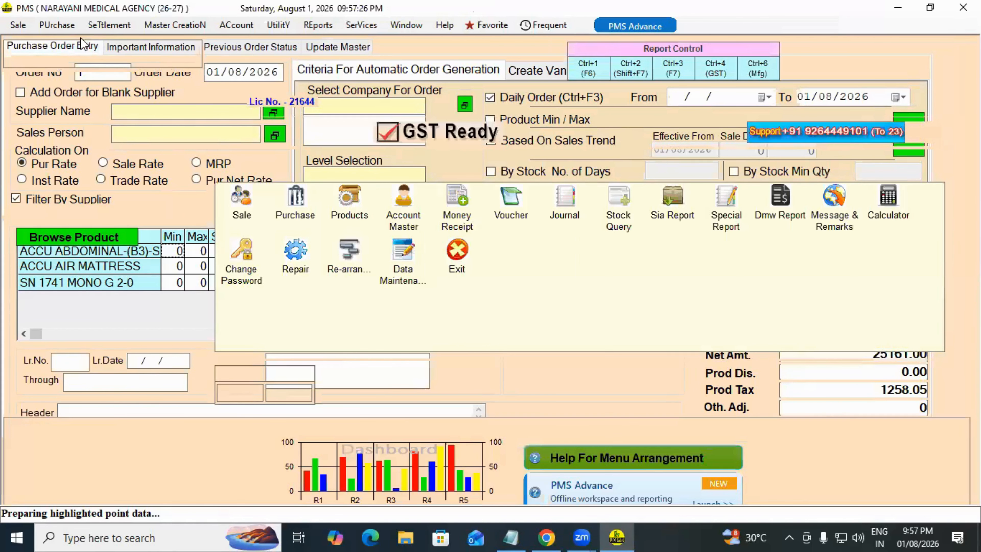
pyautogui.click(18, 27)
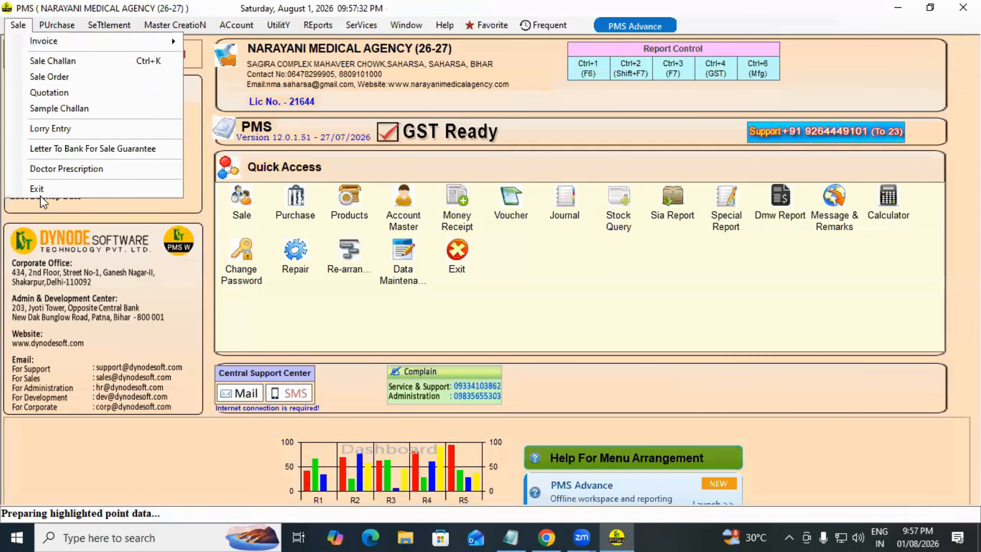
pyautogui.click(219, 487)
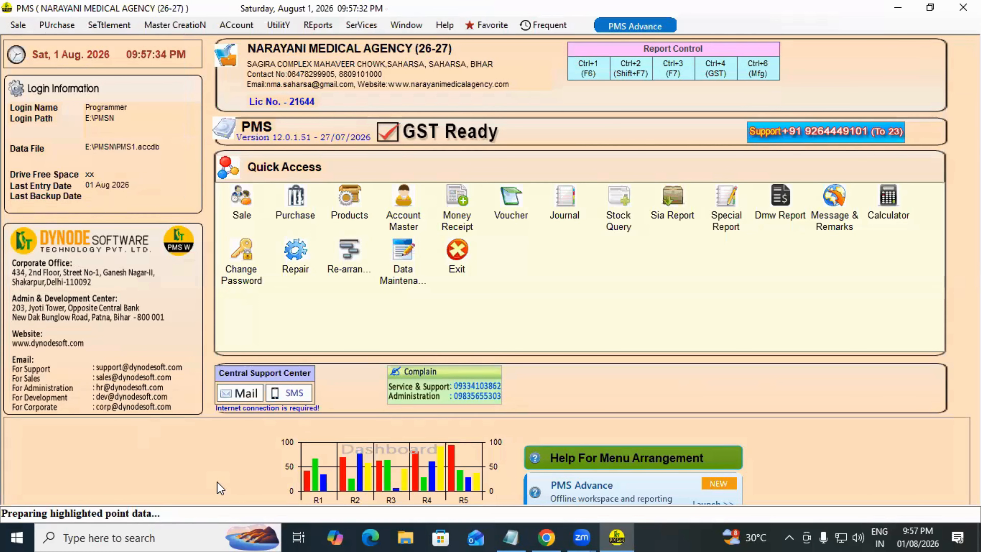